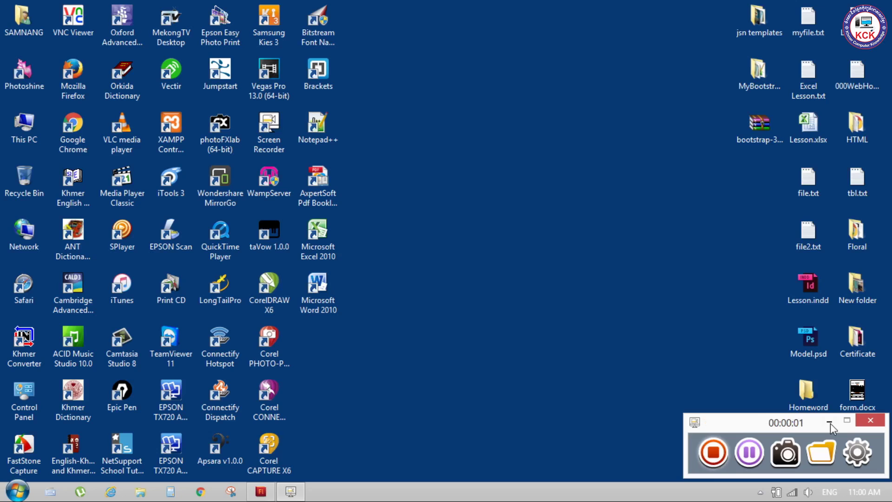
Step: Refresh the desktop and bring the Flash CS5 window back up
left_click(830, 423)
right_click(584, 92)
left_click(609, 129)
right_click(578, 81)
left_click(612, 117)
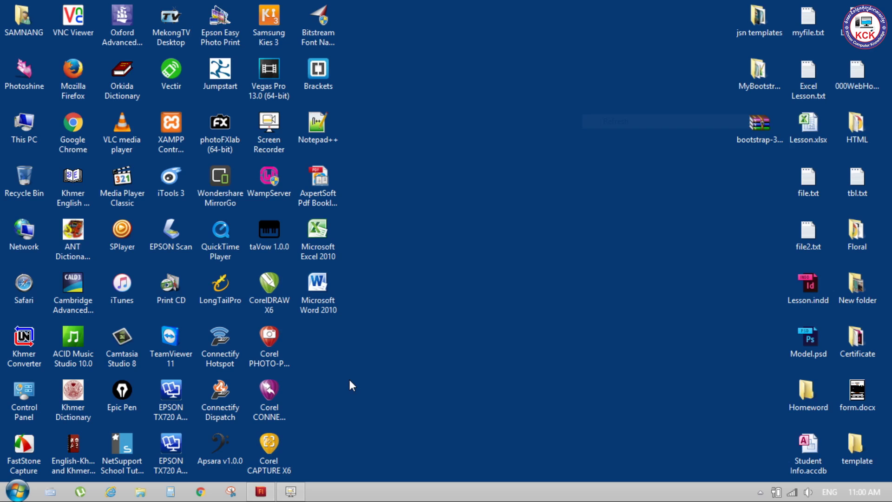
left_click(261, 491)
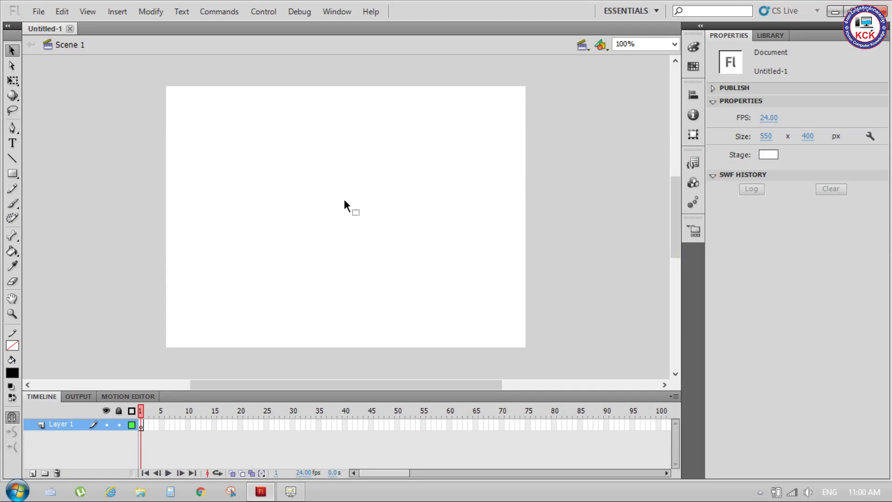
Step: Browse the Rectangle tool flyout's shape tools, then return to the Selection tool
left_click(13, 175)
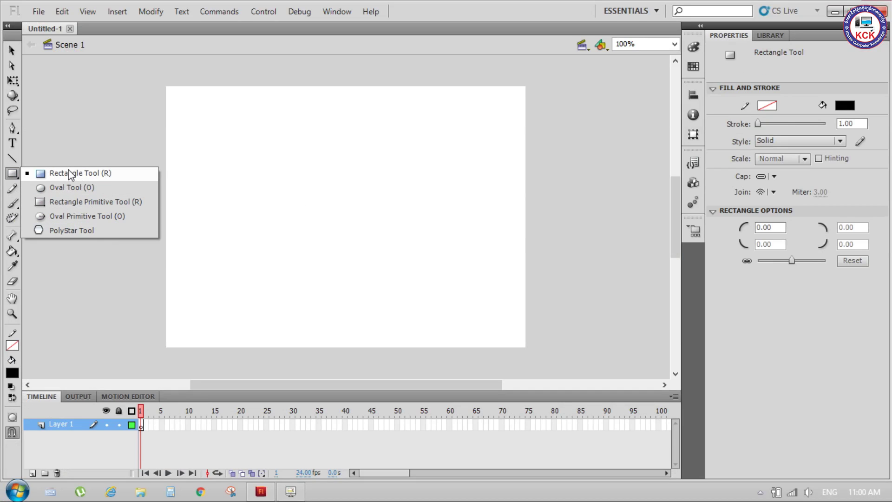
left_click(13, 52)
left_click(12, 173)
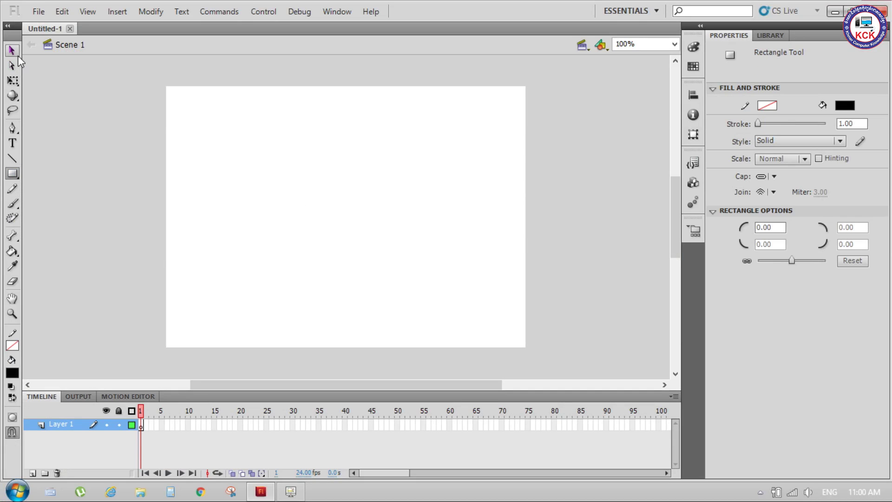
left_click(12, 51)
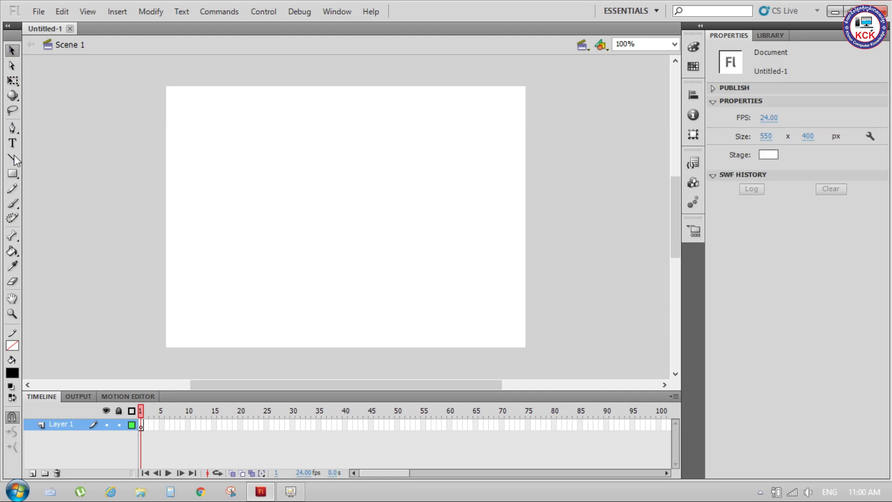
Step: Choose the Pencil tool and set its stroke thickness to 4.80
left_click(13, 188)
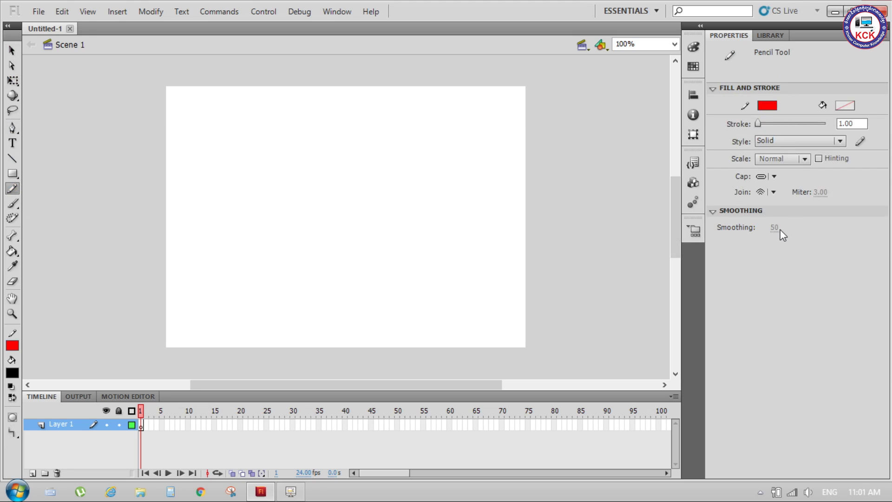
left_click(774, 176)
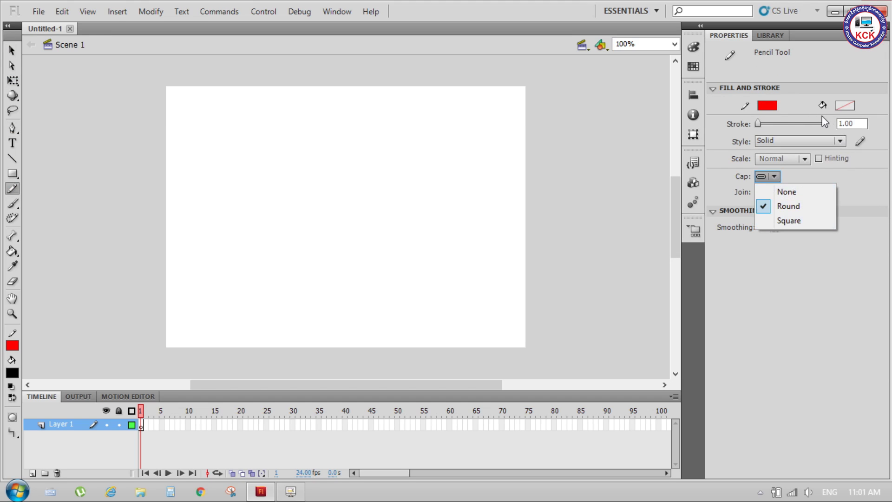
left_click_drag(758, 124, 761, 122)
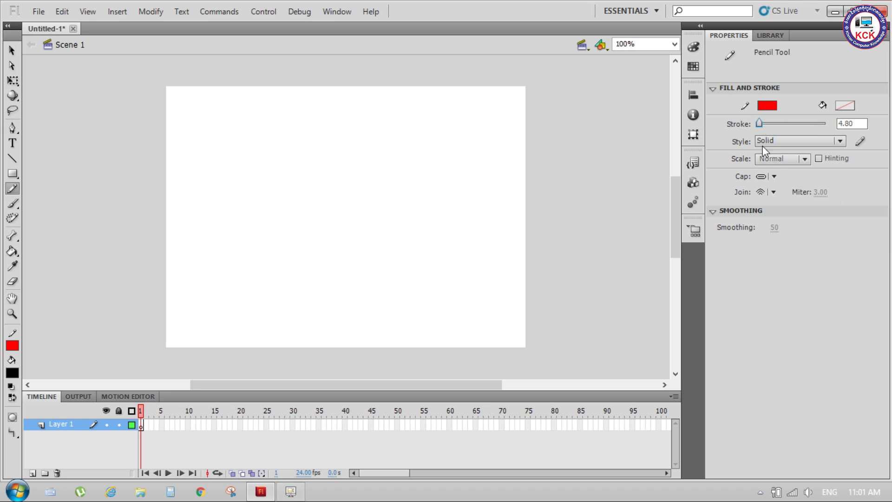
left_click(826, 141)
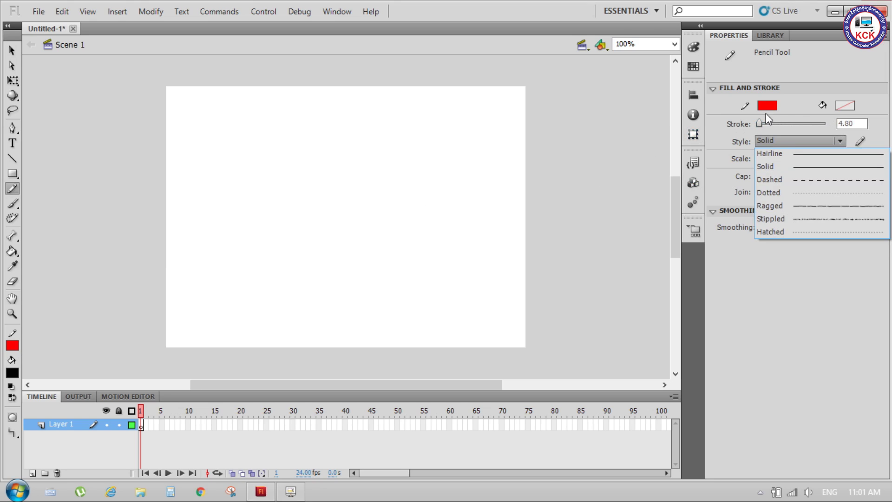
Step: Draw five red freehand strokes across the stage
mouse_move(197, 287)
left_mouse_down()
mouse_move(237, 185)
mouse_move(313, 186)
mouse_move(371, 249)
mouse_move(495, 159)
mouse_move(471, 265)
left_mouse_up()
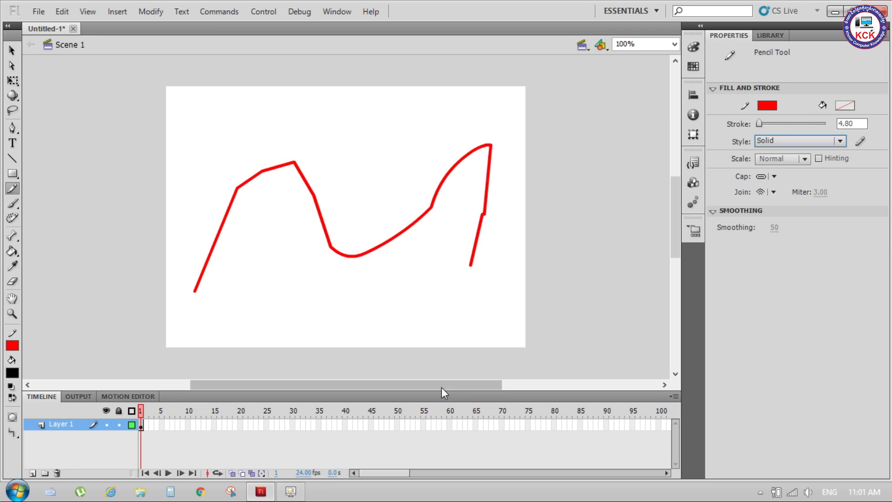
mouse_move(210, 130)
left_mouse_down()
mouse_move(343, 125)
mouse_move(371, 217)
left_mouse_up()
mouse_move(371, 147)
left_mouse_down()
mouse_move(453, 110)
mouse_move(404, 206)
left_mouse_up()
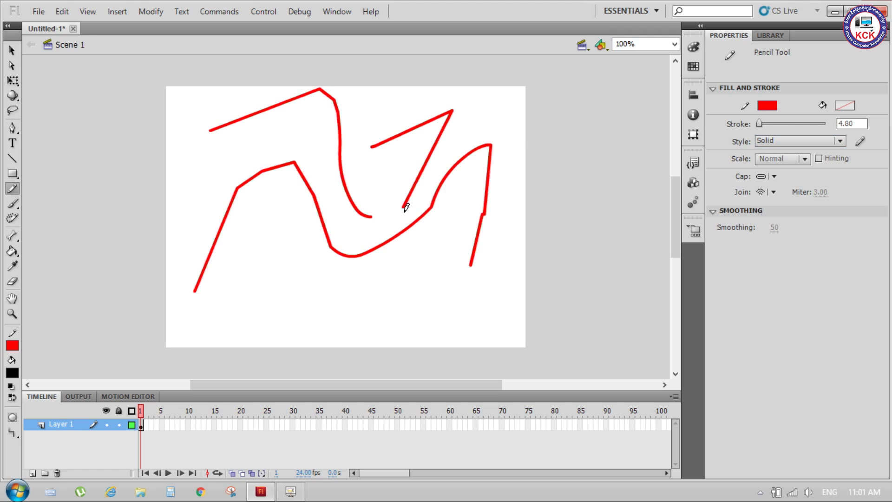
left_click_drag(353, 196, 432, 138)
left_click_drag(365, 224, 416, 257)
Step: Bend three red strokes into new shapes, then delete all the strokes
left_click(18, 51)
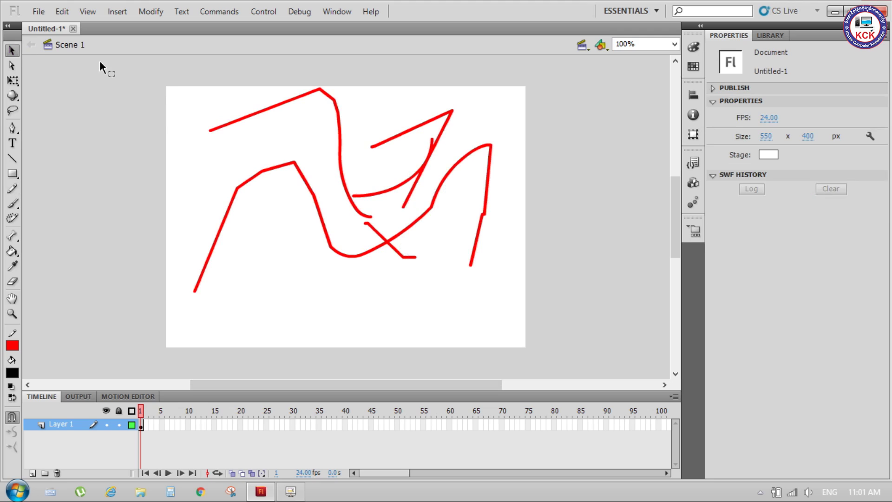
left_click_drag(339, 171, 349, 158)
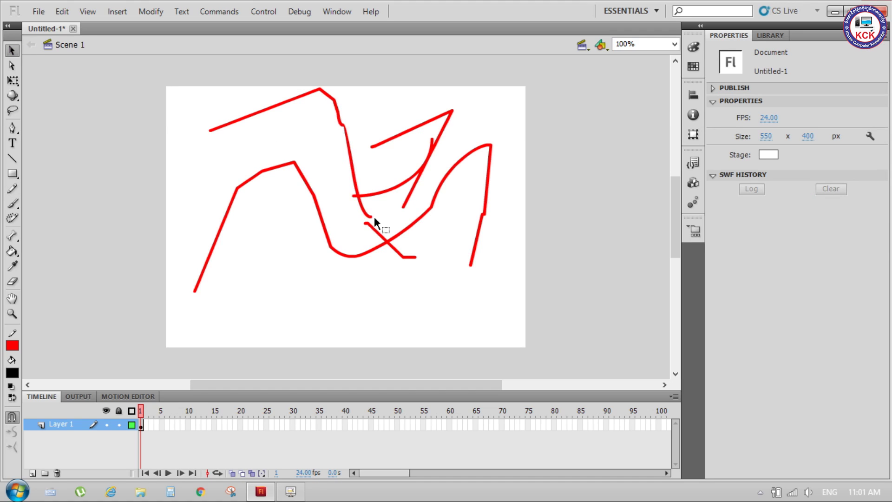
left_click_drag(387, 238, 381, 276)
left_click_drag(426, 228, 445, 208)
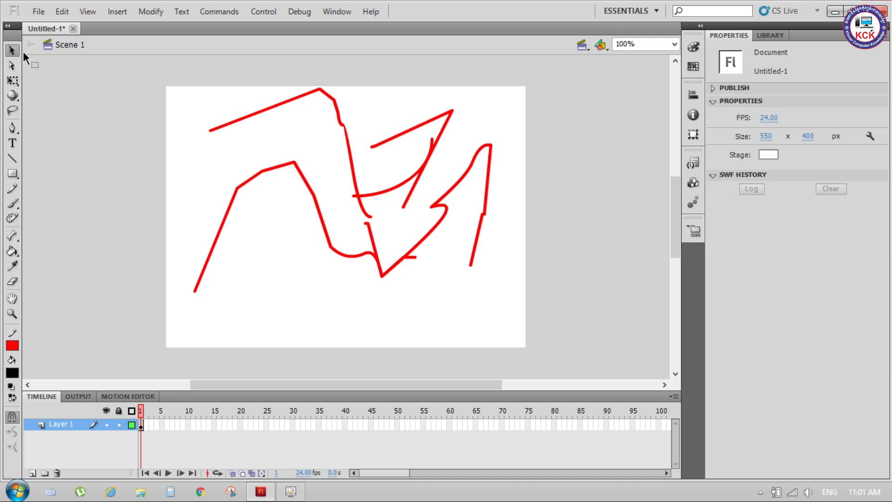
left_click_drag(158, 73, 530, 310)
key("Delete")
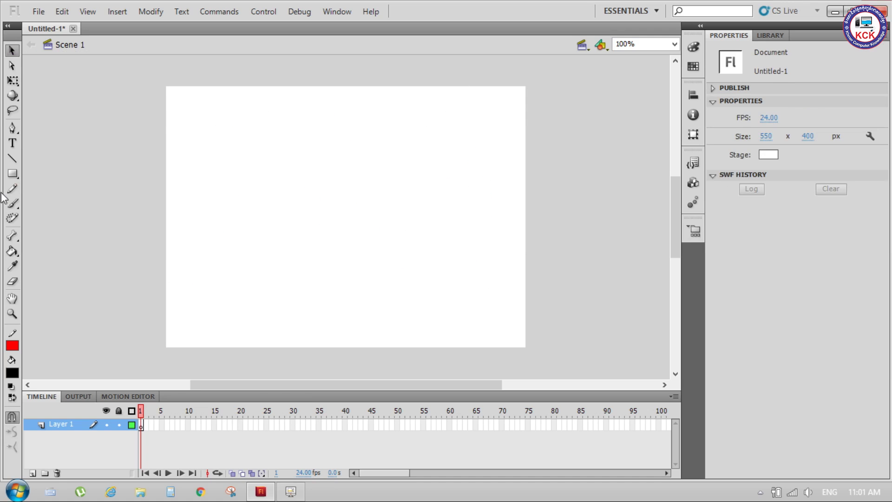
Step: Draw a closed red freehand outline with the pencil, then delete it
left_click(12, 188)
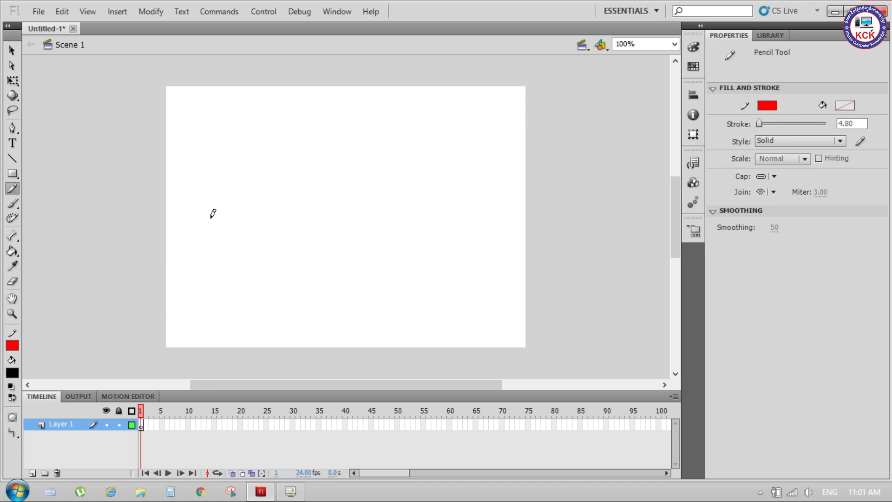
mouse_move(223, 243)
left_mouse_down()
mouse_move(267, 156)
mouse_move(361, 158)
mouse_move(410, 202)
mouse_move(467, 199)
mouse_move(470, 246)
mouse_move(431, 286)
mouse_move(222, 246)
left_mouse_up()
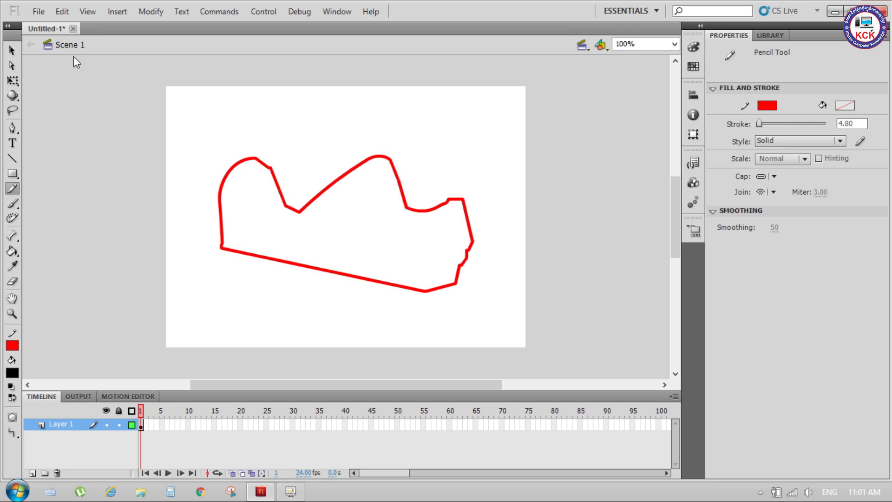
left_click(12, 50)
left_click_drag(185, 106, 506, 323)
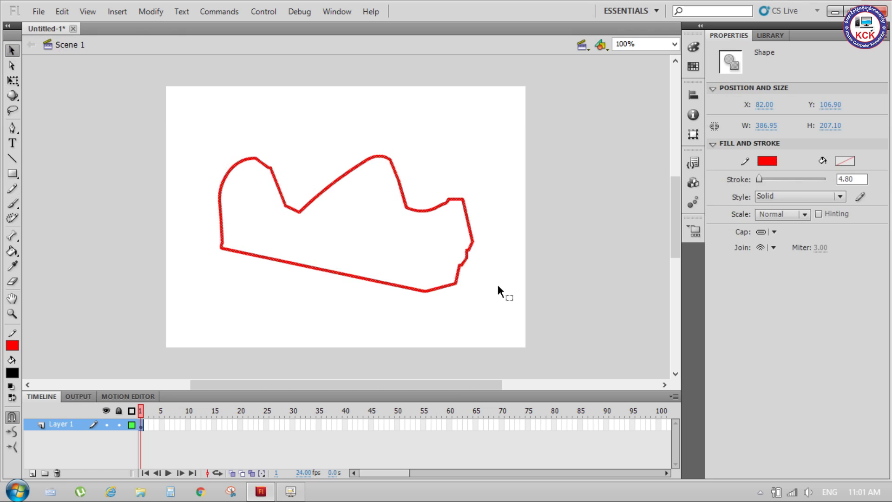
key("Delete")
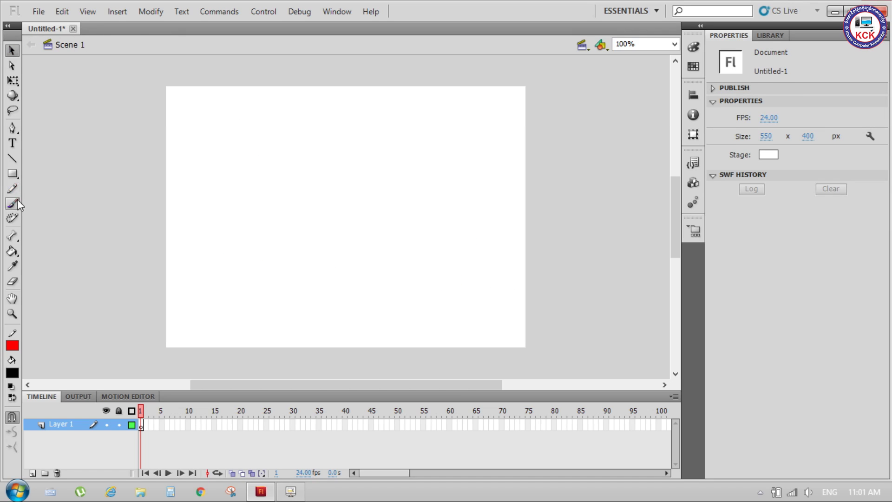
Step: Brush a black three-peaked mountain outline and fill it solid black with the Paint Bucket
left_click(17, 200)
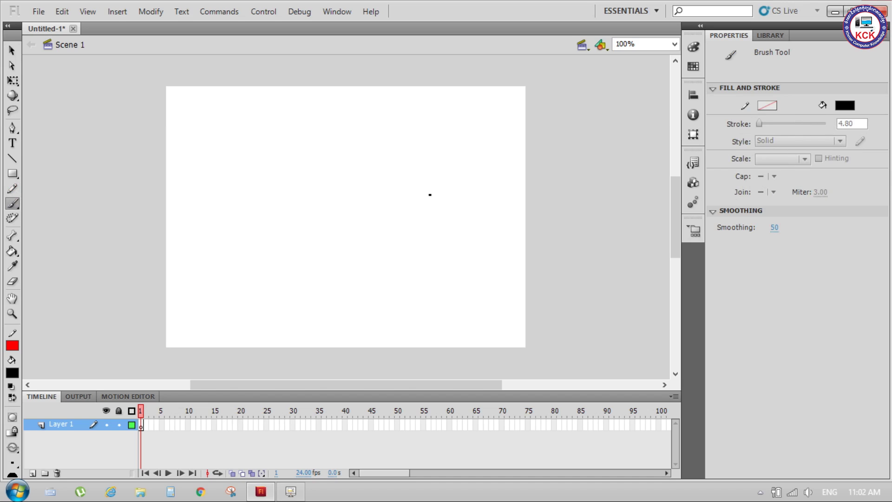
left_click(12, 346)
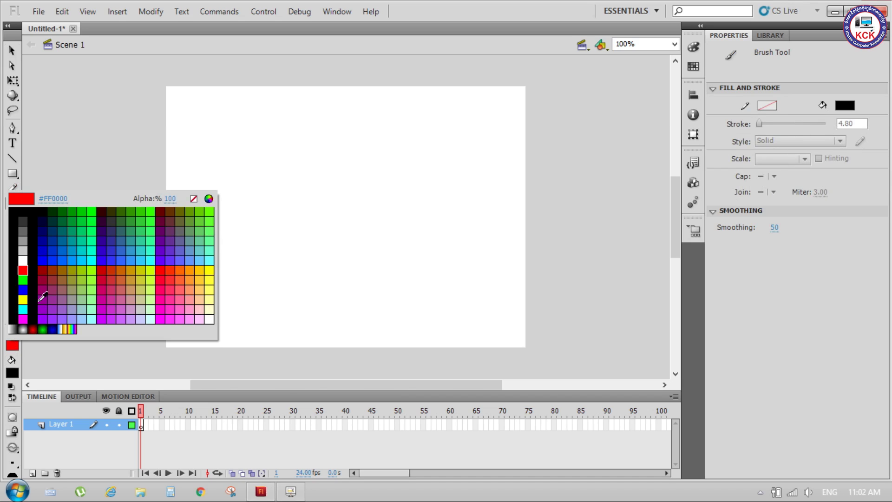
left_click(13, 213)
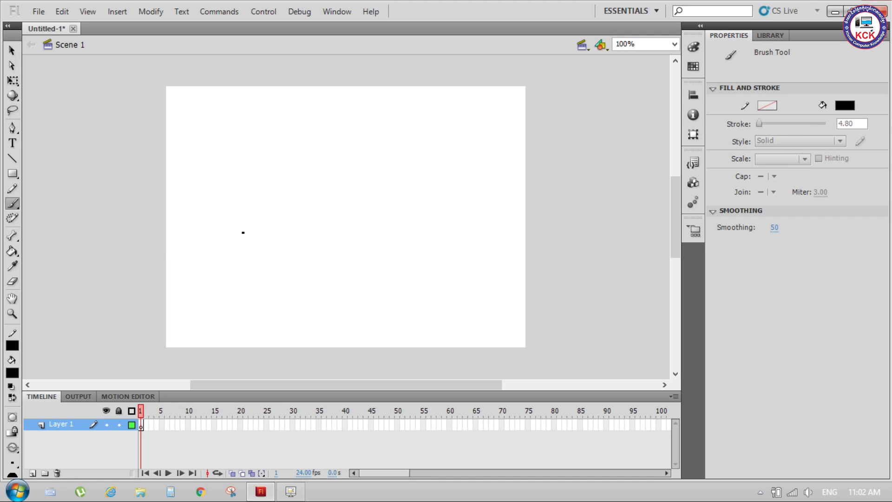
mouse_move(179, 224)
left_mouse_down()
mouse_move(249, 150)
mouse_move(281, 192)
mouse_move(375, 140)
mouse_move(420, 211)
mouse_move(472, 137)
mouse_move(514, 172)
mouse_move(519, 239)
mouse_move(369, 242)
mouse_move(181, 228)
mouse_move(171, 219)
left_mouse_up()
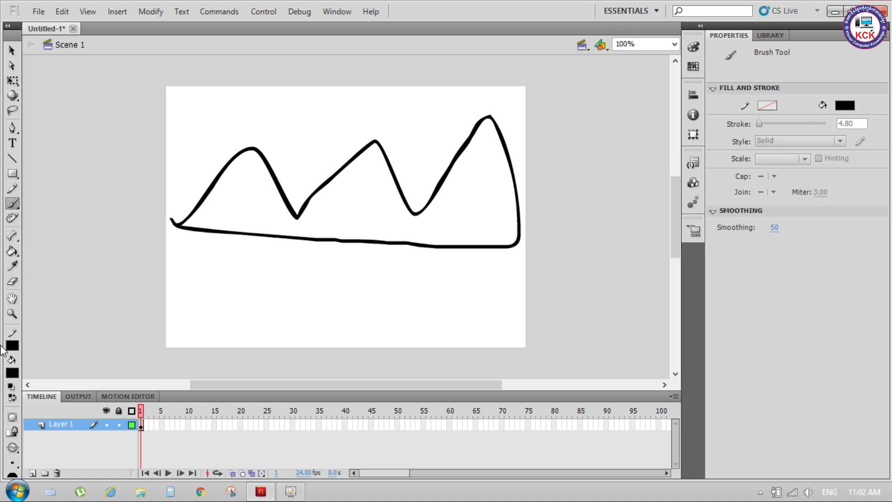
left_click(12, 252)
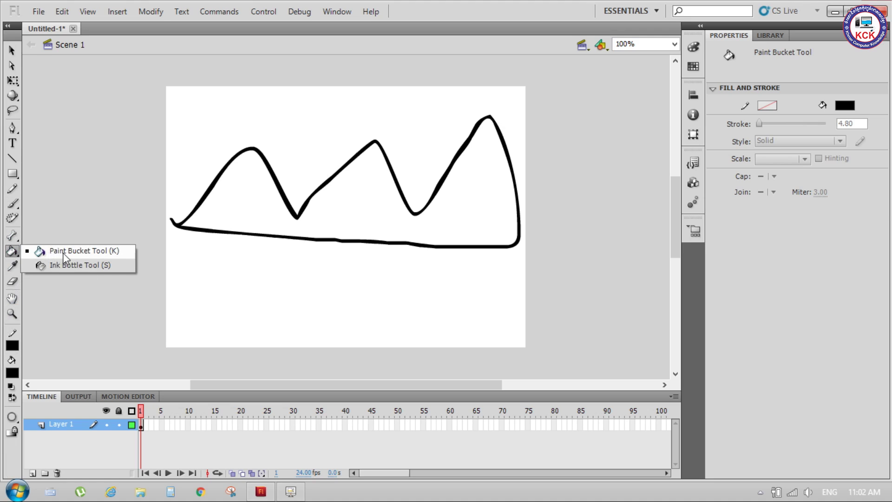
left_click(363, 218)
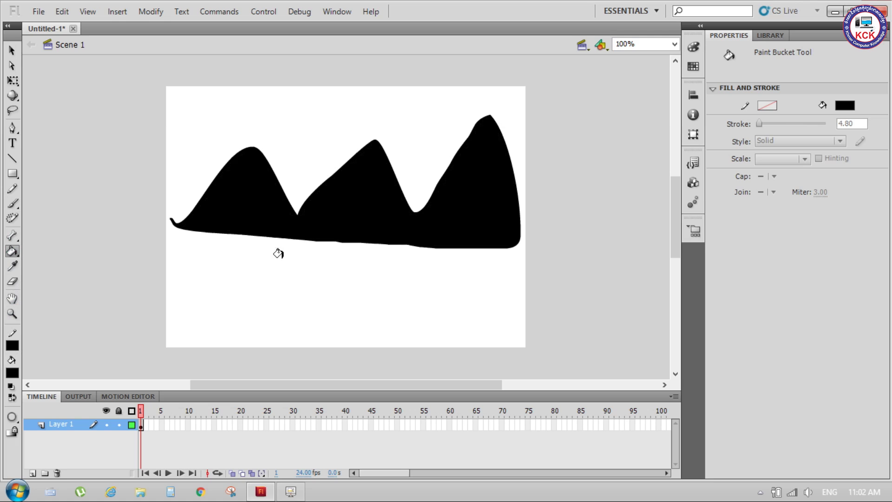
left_click(12, 51)
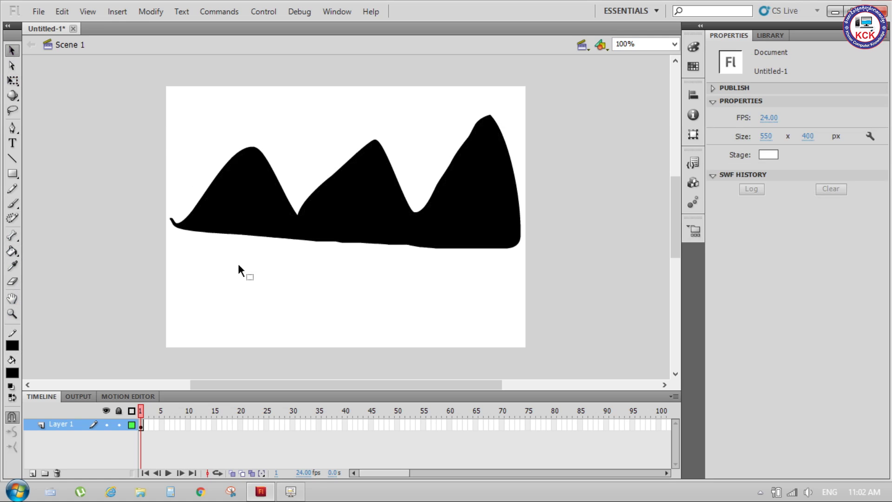
Step: Move the black mountain shape up to the stage's top edge
left_click(260, 200)
left_click(473, 300)
left_click_drag(360, 202, 336, 126)
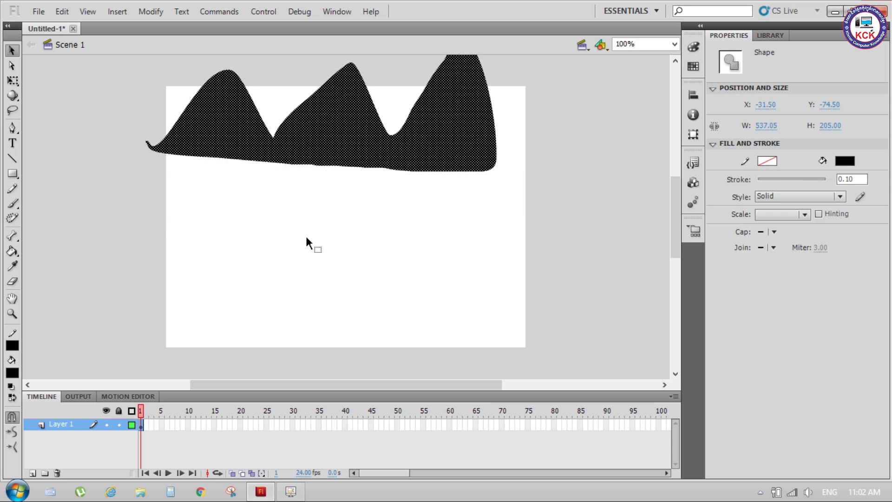
left_click(306, 238)
Step: Pencil a second jagged mountain outline below and fill it black
left_click(12, 189)
mouse_move(171, 293)
left_mouse_down()
mouse_move(258, 195)
mouse_move(273, 252)
mouse_move(356, 194)
mouse_move(378, 273)
mouse_move(461, 198)
mouse_move(494, 228)
mouse_move(496, 287)
mouse_move(170, 293)
left_mouse_up()
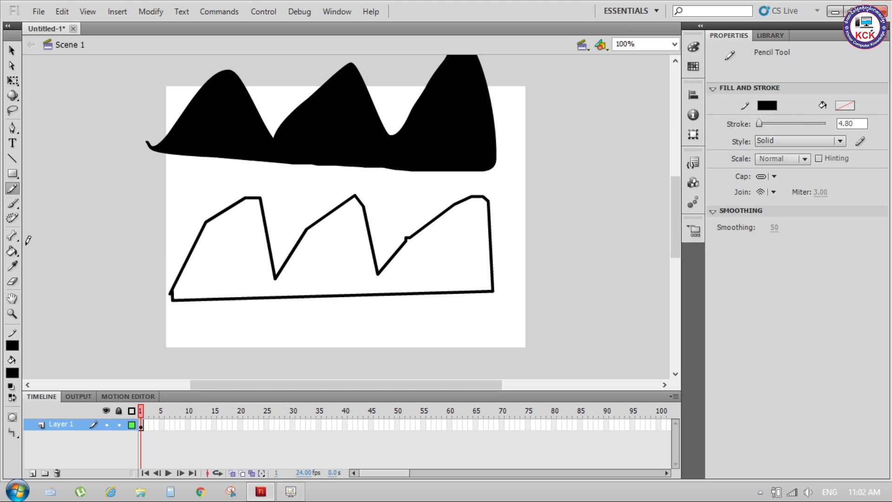
left_click(13, 251)
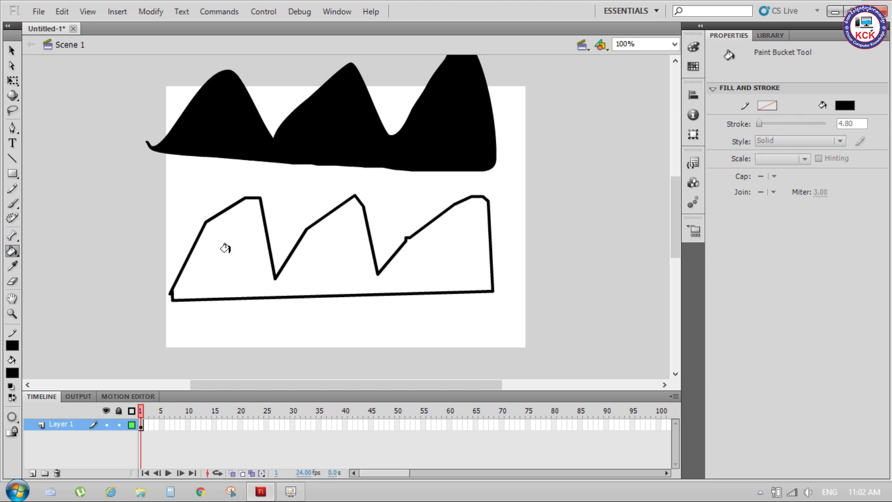
left_click(230, 249)
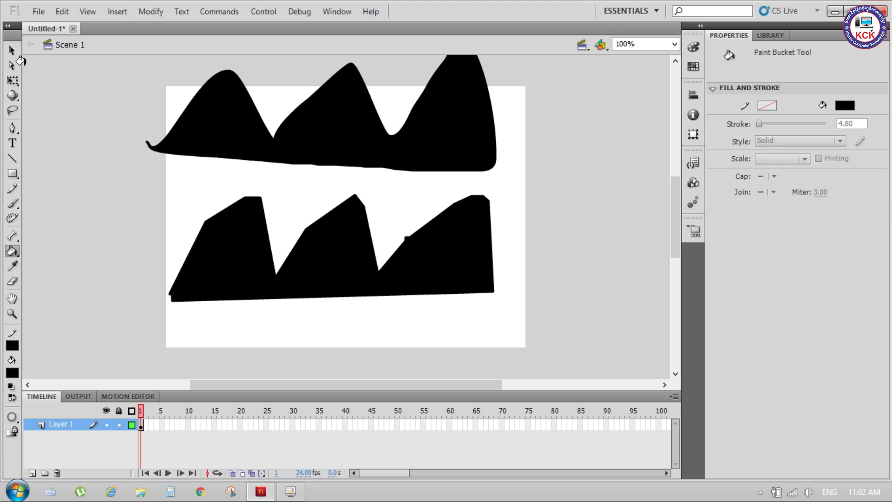
Step: Select the lower zigzag shape's fill and edges, deleting part of its outline
left_click(12, 50)
left_click(315, 242)
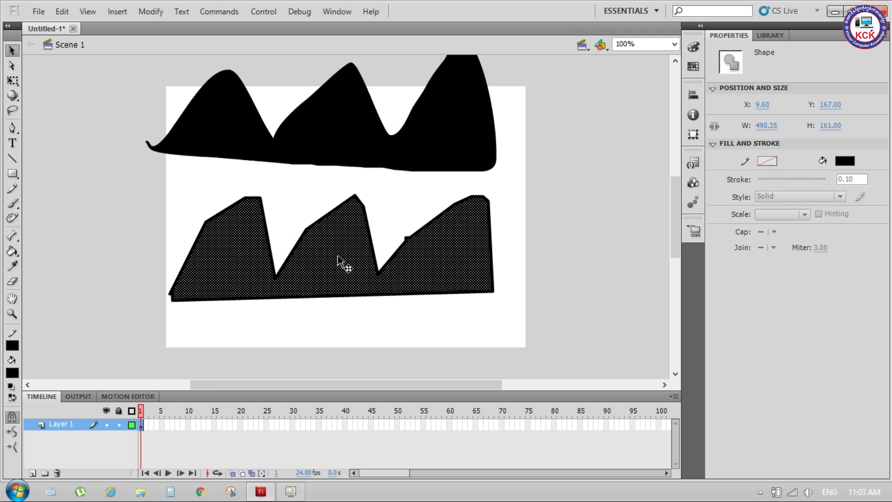
left_click(368, 235)
key("Delete")
left_click(396, 255)
left_click(421, 229)
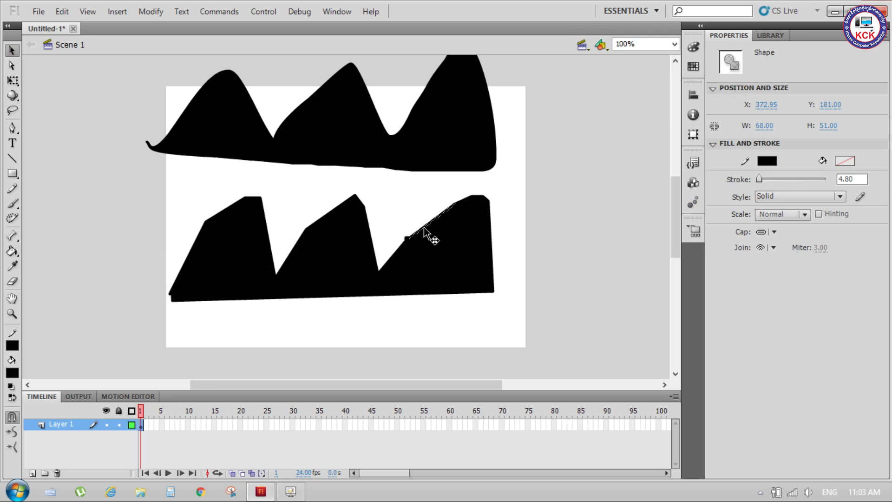
left_click(387, 135)
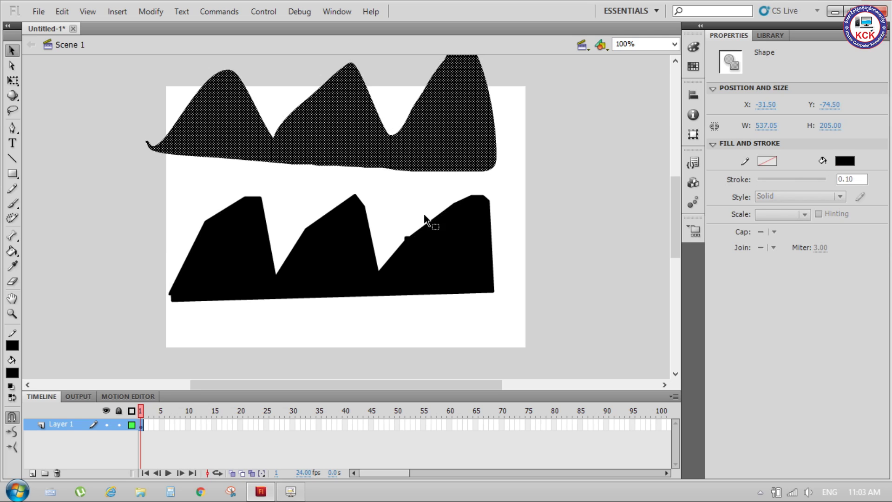
left_click(427, 225)
left_click(443, 252)
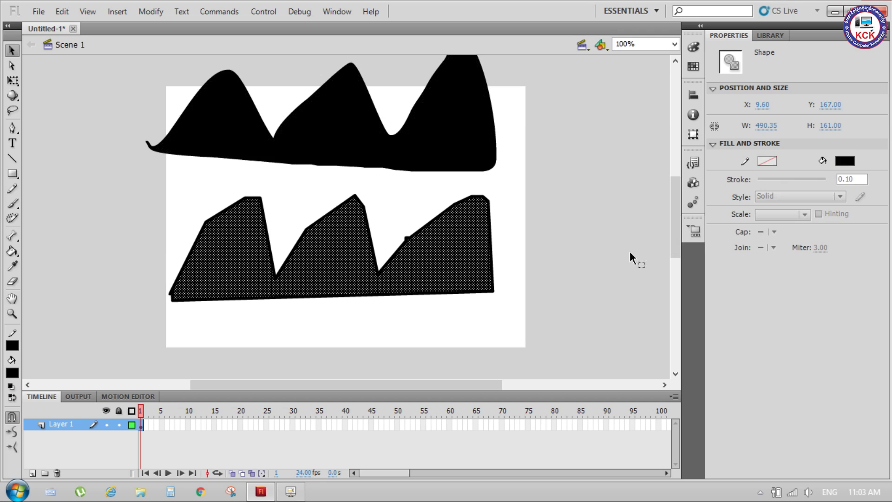
left_click(428, 189)
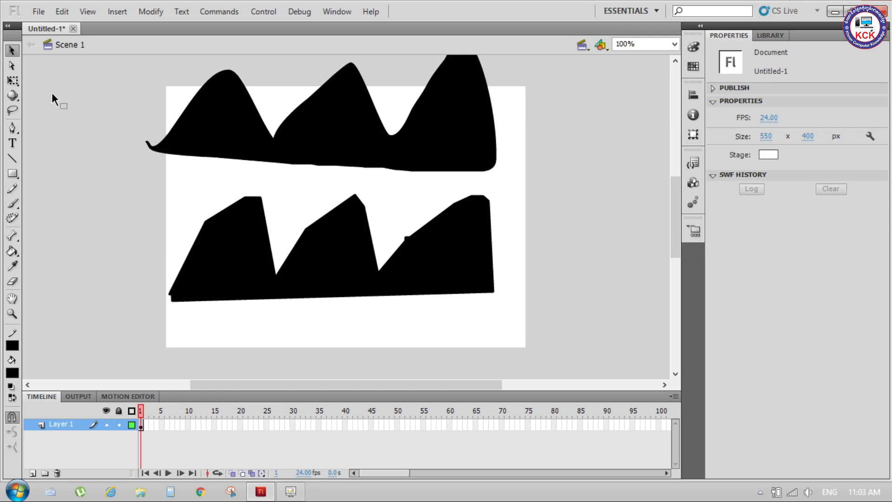
Step: Delete the whole lower zigzag shape, its leftover stroke fragment, and the black mountain
left_click(12, 188)
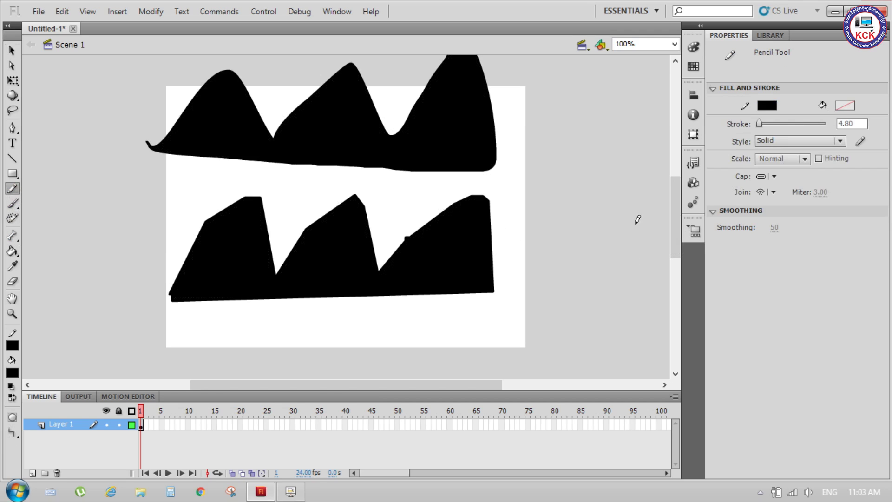
left_click(12, 203)
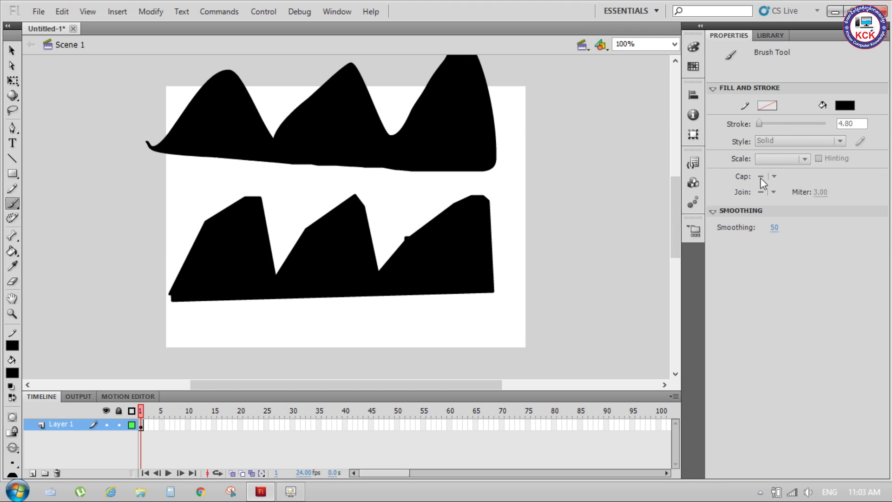
left_click(12, 51)
left_click(346, 252)
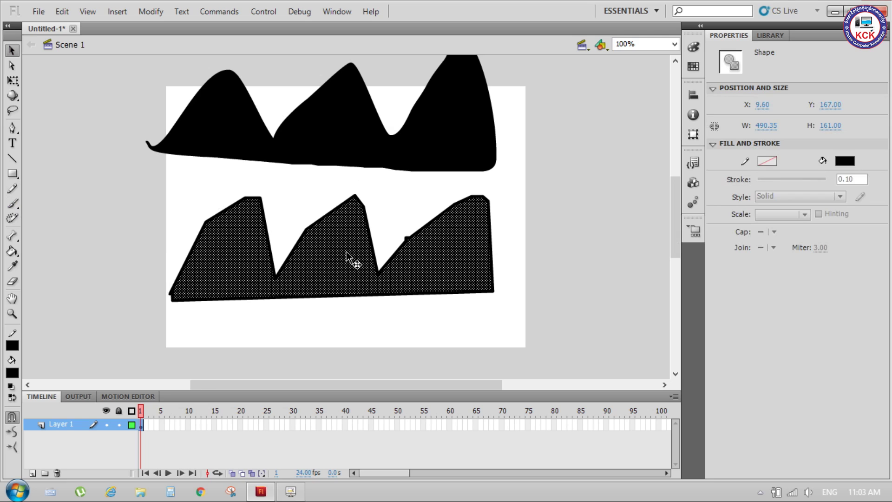
double_click(346, 253)
key("Delete")
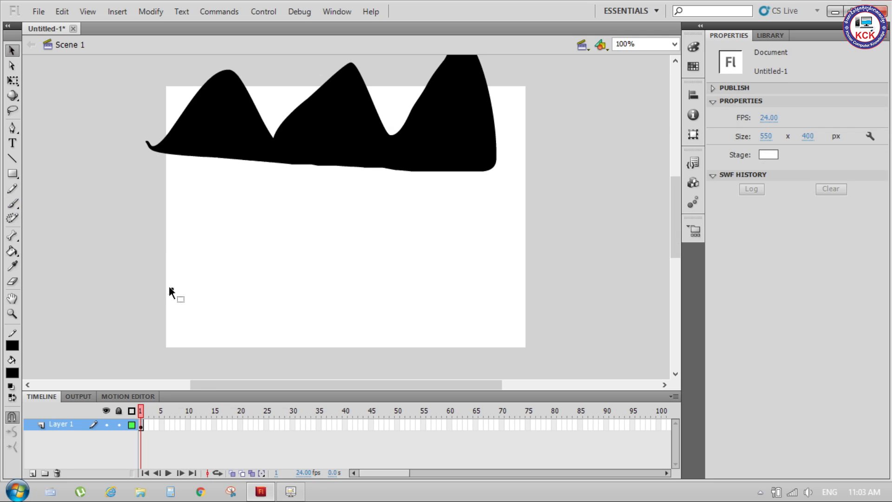
left_click(171, 291)
key("Delete")
left_click(200, 124)
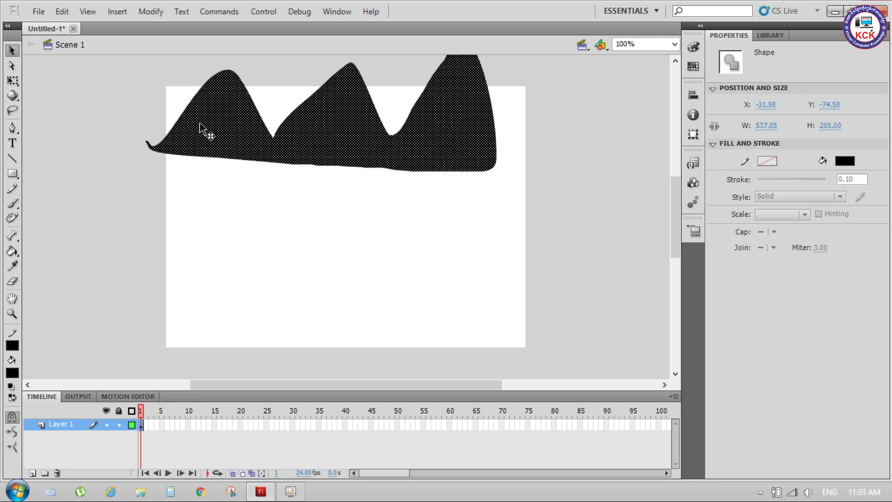
key("Delete")
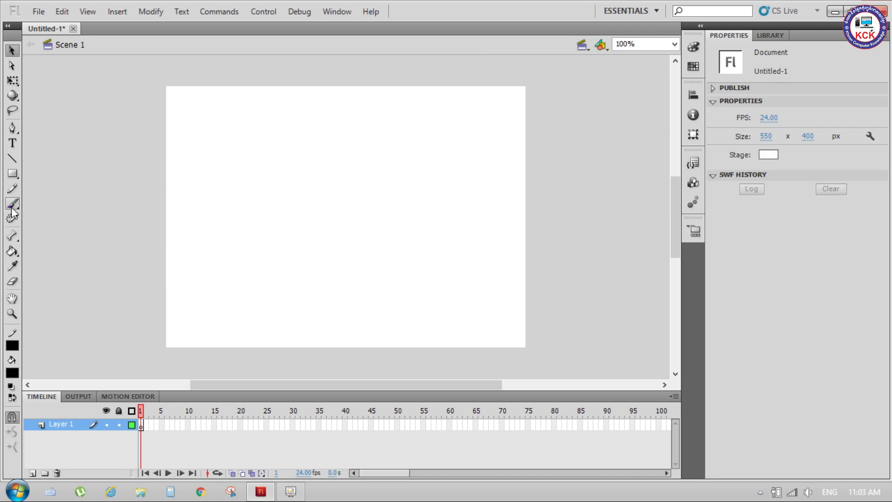
left_click(17, 206)
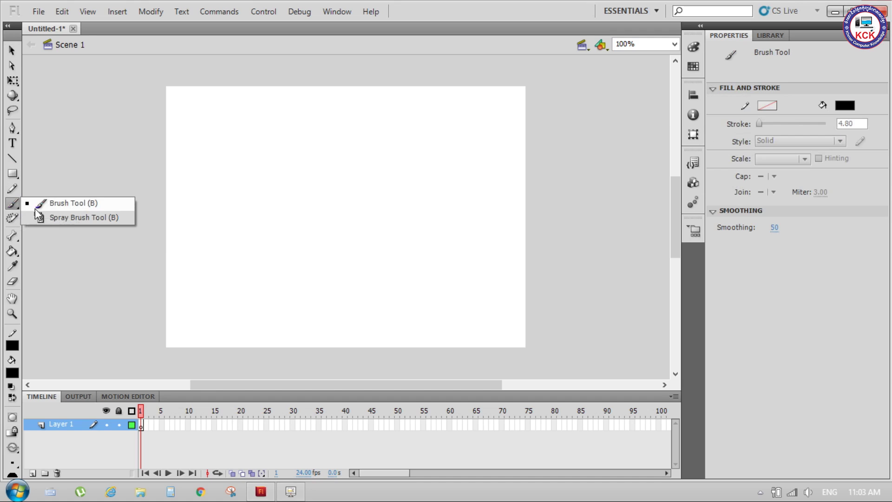
left_click(84, 218)
left_click(876, 118)
left_click(699, 203)
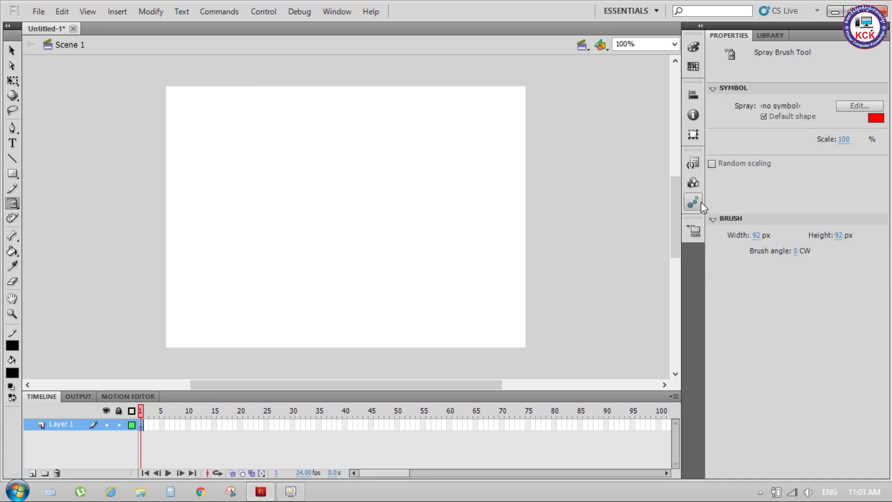
mouse_move(243, 247)
left_mouse_down()
mouse_move(318, 149)
mouse_move(446, 253)
mouse_move(370, 309)
left_mouse_up()
mouse_move(315, 249)
left_mouse_down()
mouse_move(470, 153)
mouse_move(525, 228)
left_mouse_up()
mouse_move(245, 296)
left_mouse_down()
mouse_move(193, 208)
mouse_move(408, 104)
mouse_move(450, 100)
mouse_move(550, 244)
mouse_move(285, 318)
mouse_move(185, 186)
mouse_move(270, 98)
mouse_move(599, 227)
left_mouse_up()
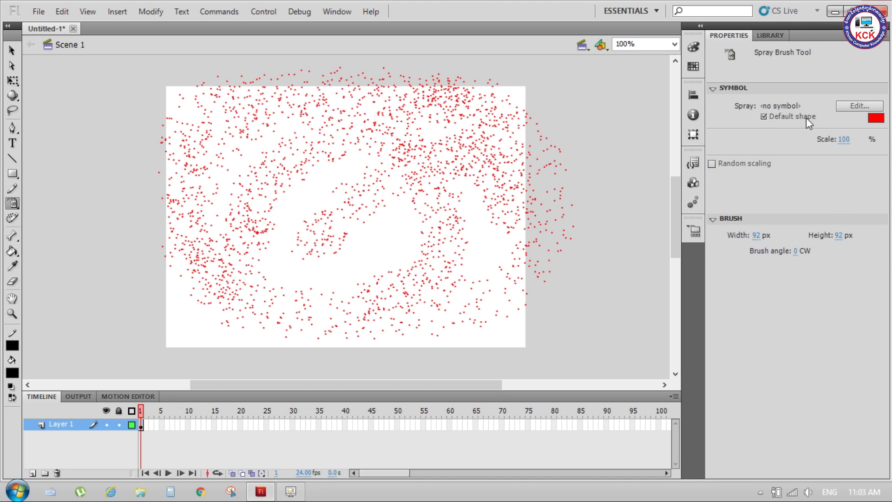
left_click_drag(844, 139, 823, 141)
left_click_drag(317, 238, 542, 224)
left_click_drag(426, 346, 619, 217)
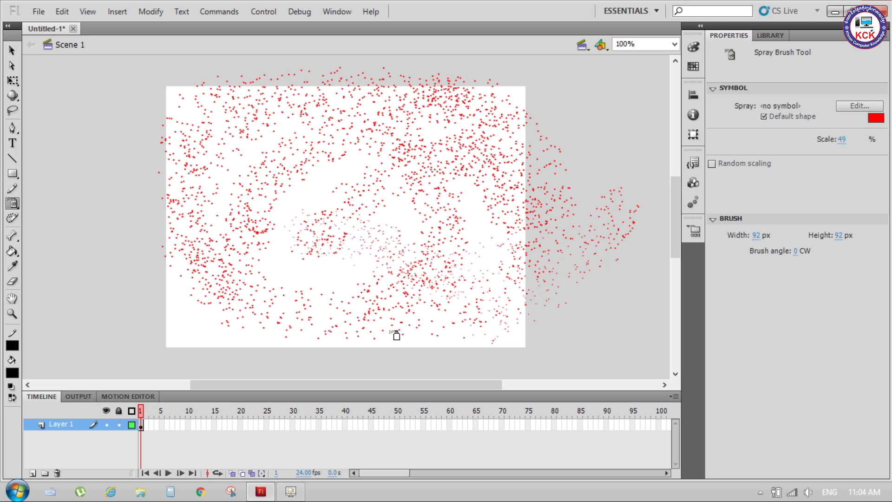
left_click(12, 51)
key("ctrl+a")
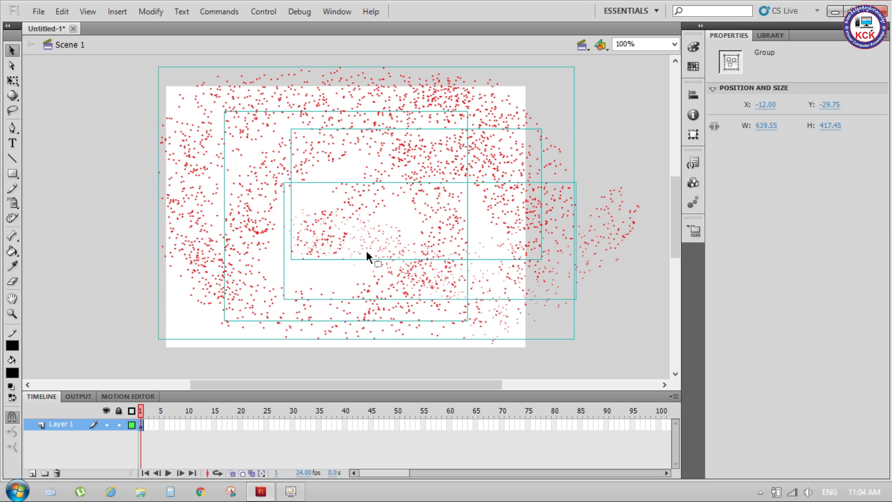
key("Delete")
left_click(568, 306)
key("Delete")
left_click(13, 204)
left_click(841, 139)
type("26")
mouse_move(199, 238)
left_mouse_down()
mouse_move(279, 167)
mouse_move(460, 223)
mouse_move(485, 180)
left_mouse_up()
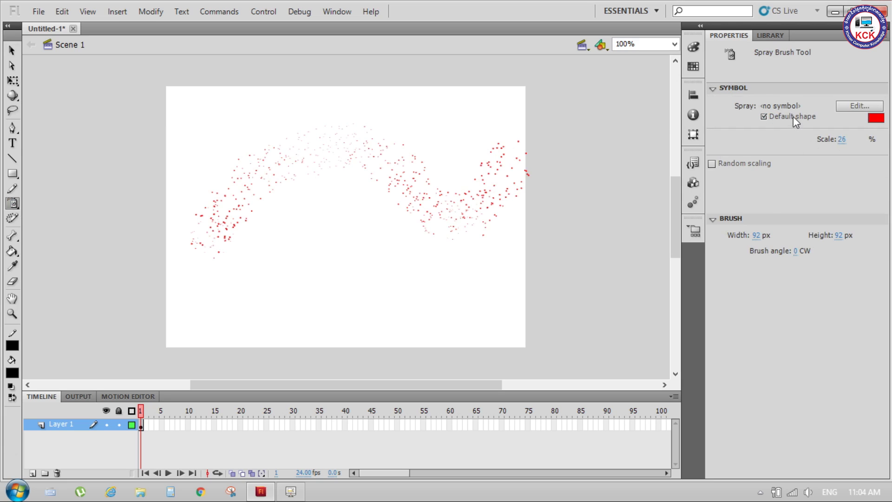
left_click(11, 50)
left_click(288, 168)
key("Delete")
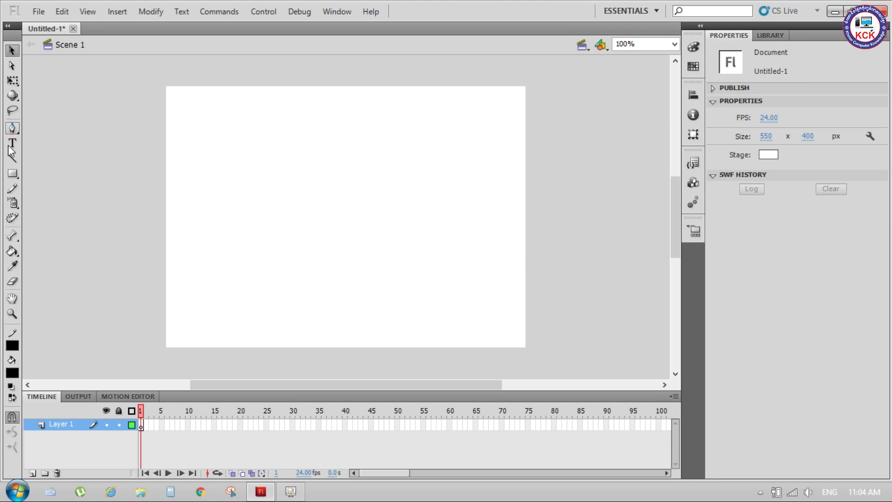
Step: Set the PolyStar tool's style to star and draw a black five-point star upper left
left_click(13, 174)
left_click(51, 228)
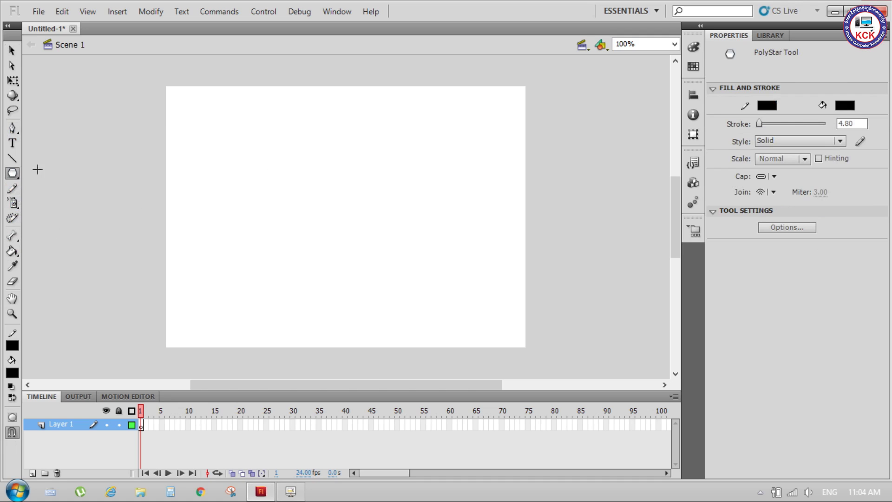
left_click(787, 228)
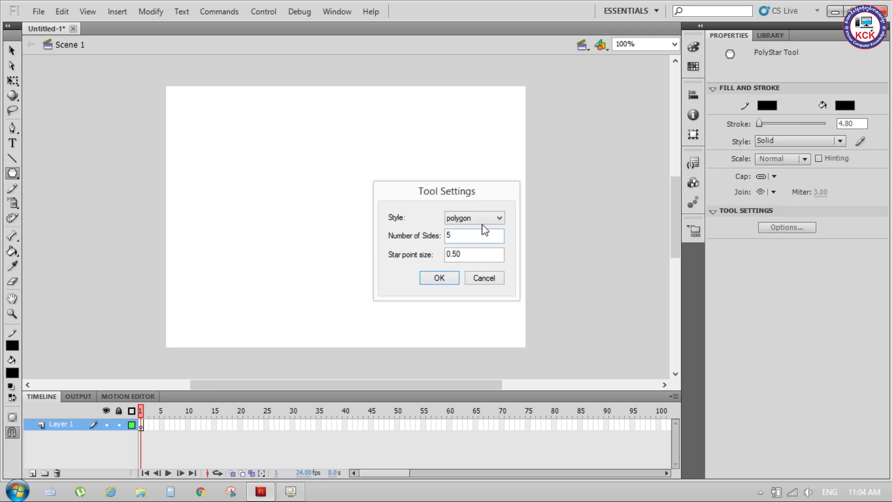
left_click(499, 219)
left_click(479, 242)
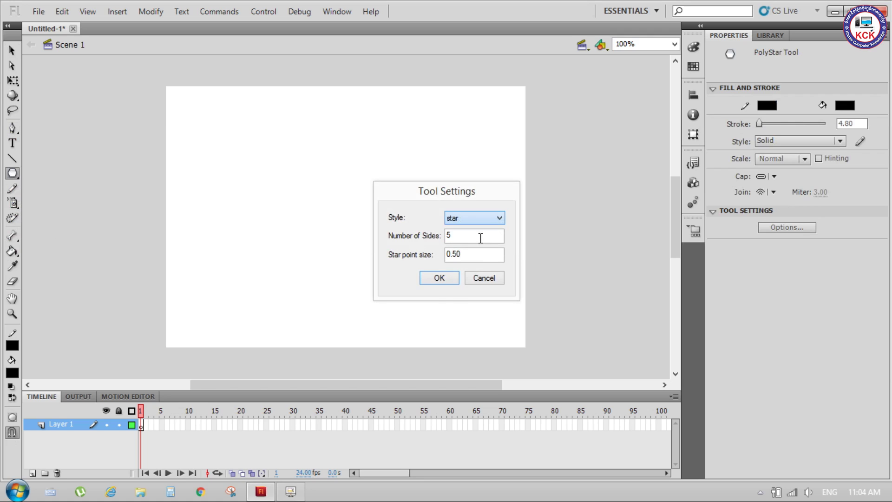
left_click(439, 277)
left_click_drag(268, 145, 276, 162)
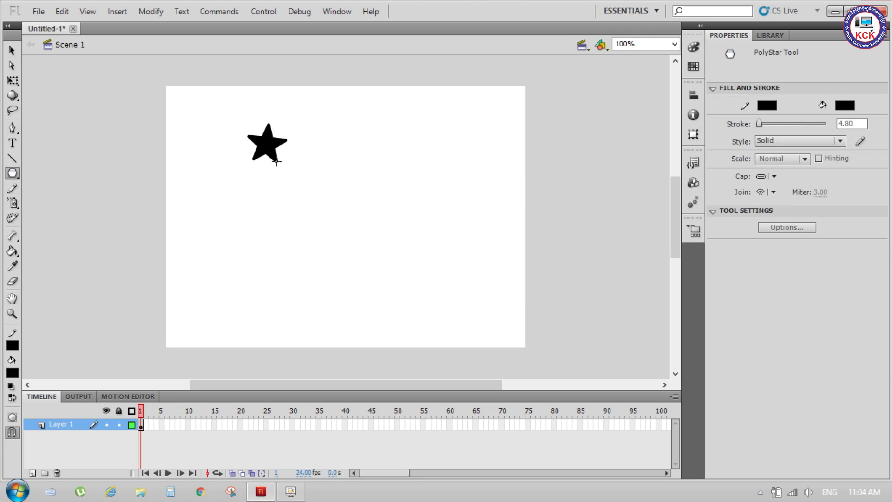
Step: Select the star and set its stroke colour to none
left_click(11, 50)
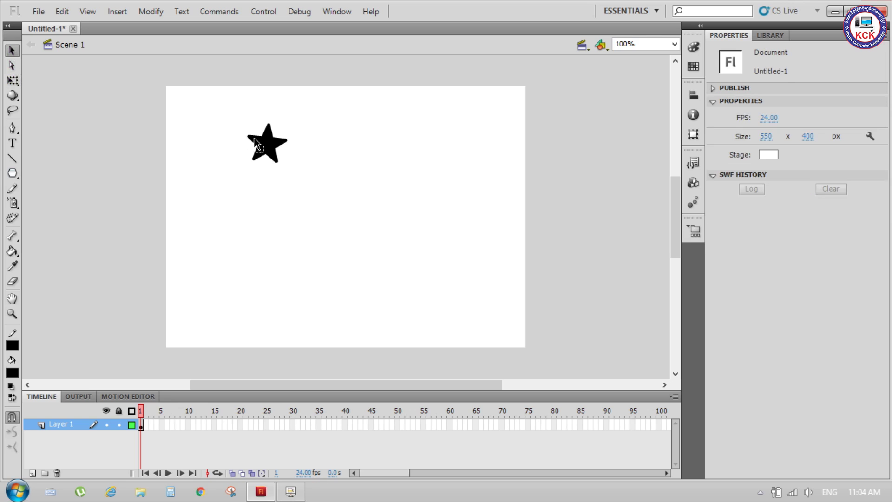
left_click(263, 142)
left_click(216, 97)
left_click(265, 146)
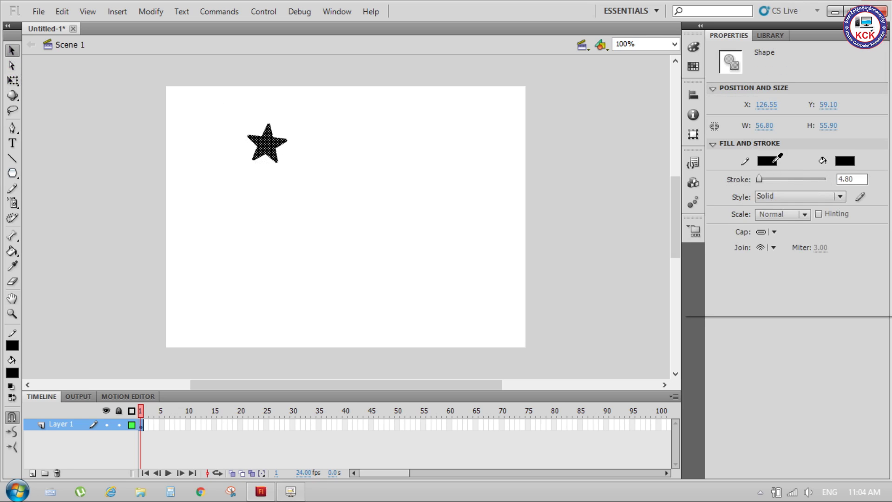
left_click(845, 161)
left_click(869, 175)
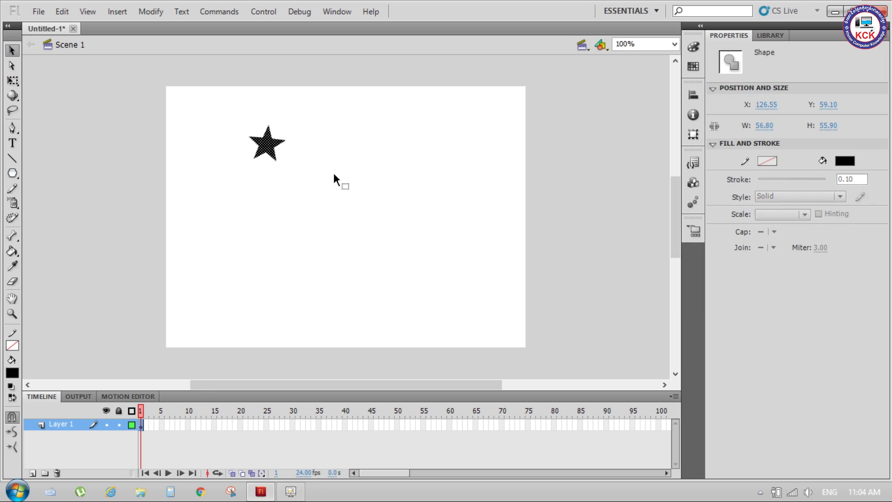
Step: Marquee-select the star and browse the menu bar commands, then deselect
left_click(68, 87)
left_click_drag(186, 95, 318, 197)
left_click(149, 13)
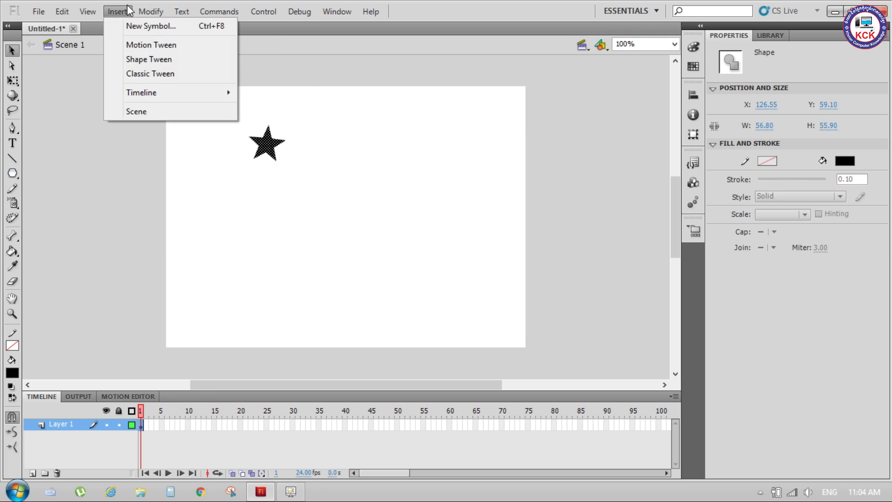
left_click(151, 12)
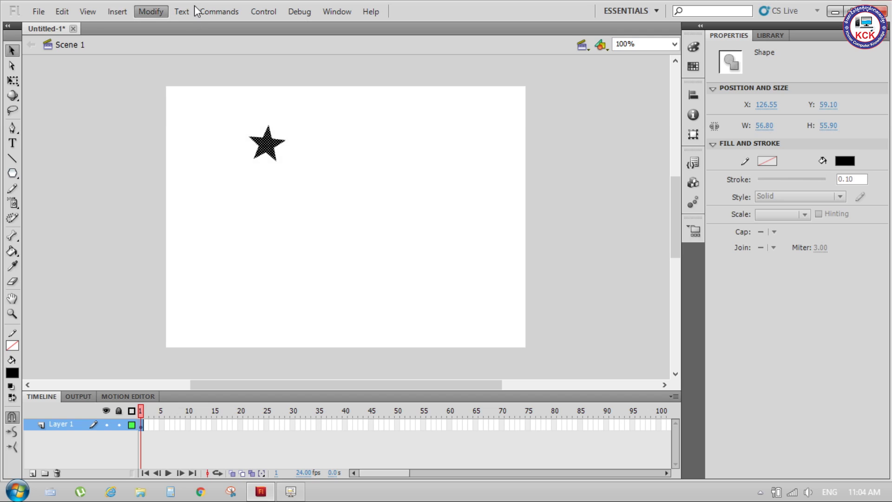
key("Right")
key("Down")
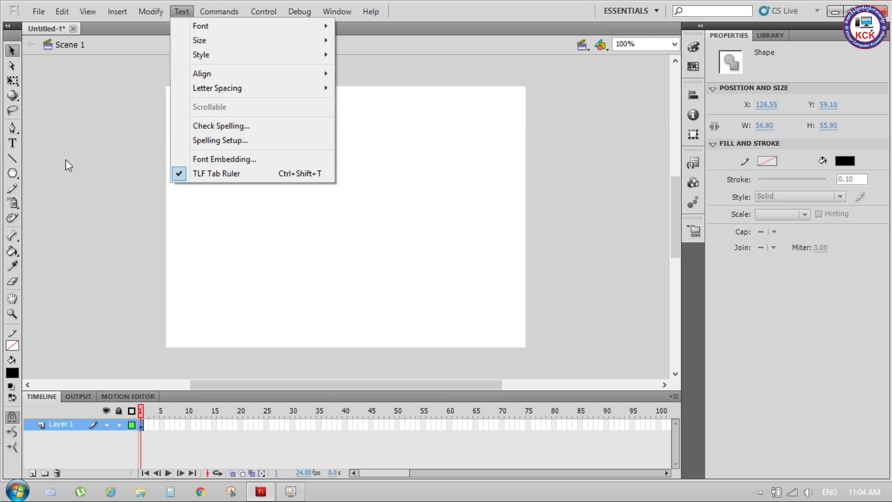
key("Escape")
left_click(151, 159)
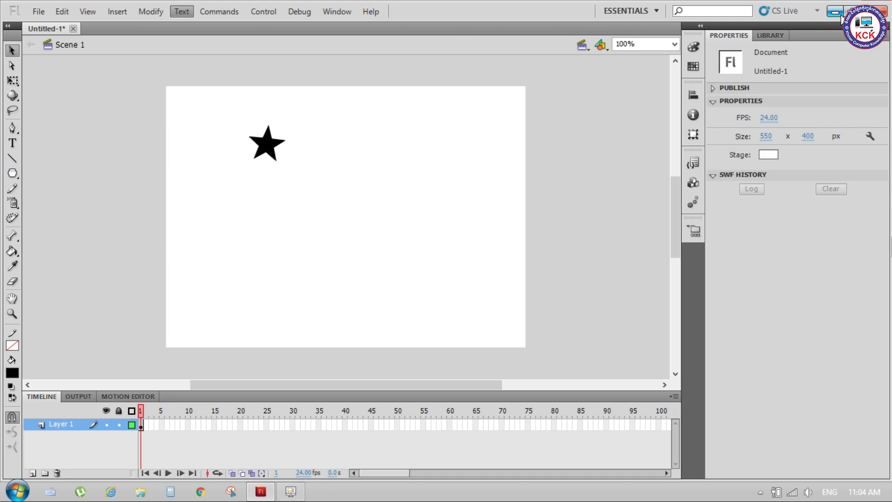
Step: Refresh the desktop, restore Flash, reselect the star and open the Modify menu
left_click(835, 11)
right_click(486, 171)
left_click(522, 208)
right_click(501, 149)
left_click(531, 132)
left_click(262, 492)
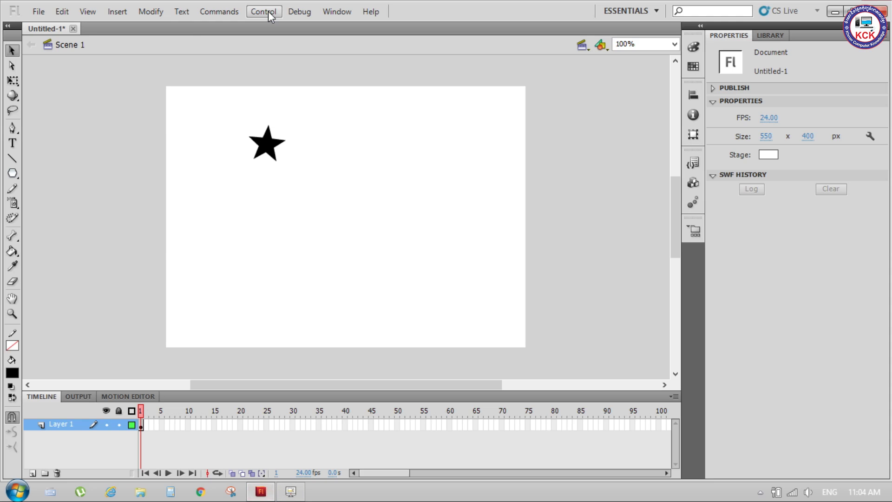
left_click_drag(255, 144, 316, 217)
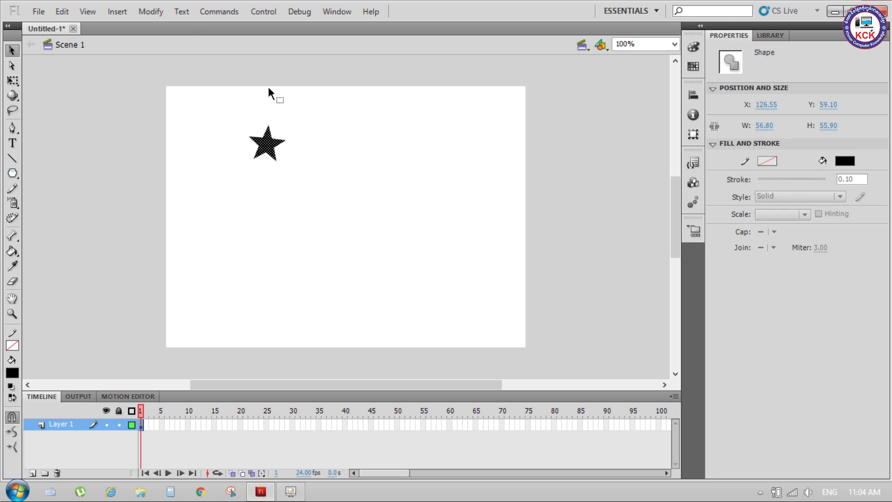
left_click(123, 13)
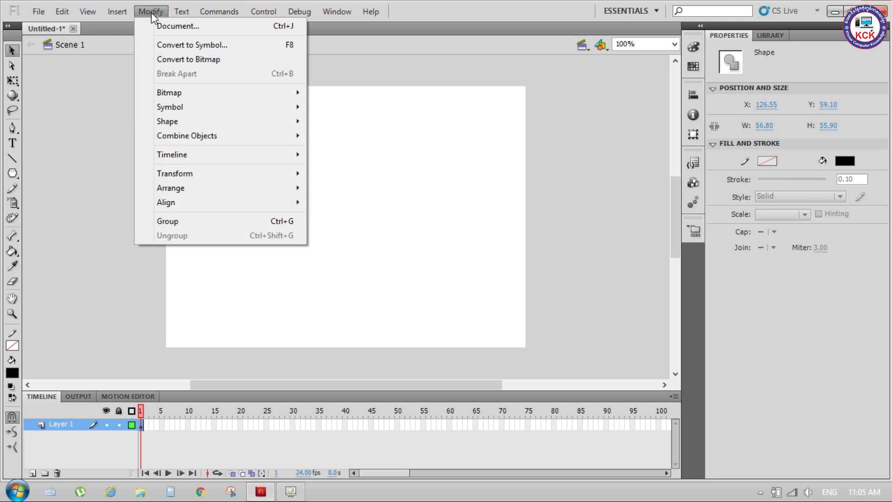
Step: Convert the star into a Movie Clip symbol named Symbol 1, then deselect it
left_click(186, 52)
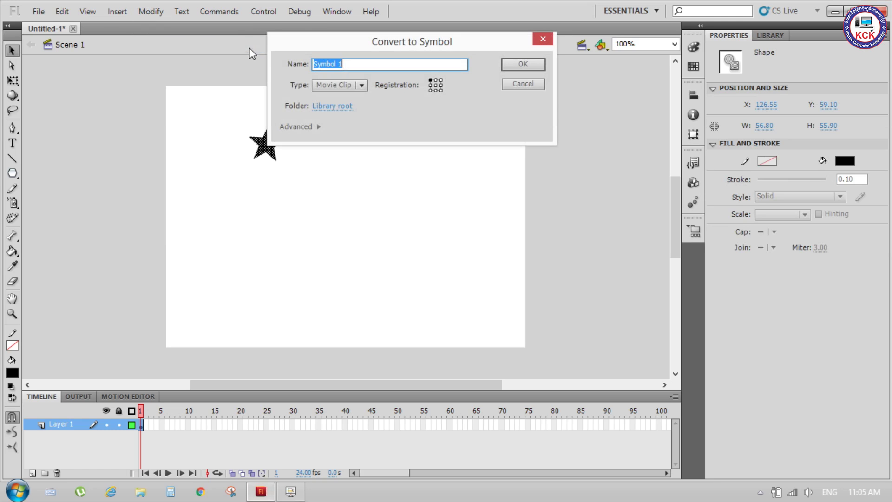
left_click(363, 85)
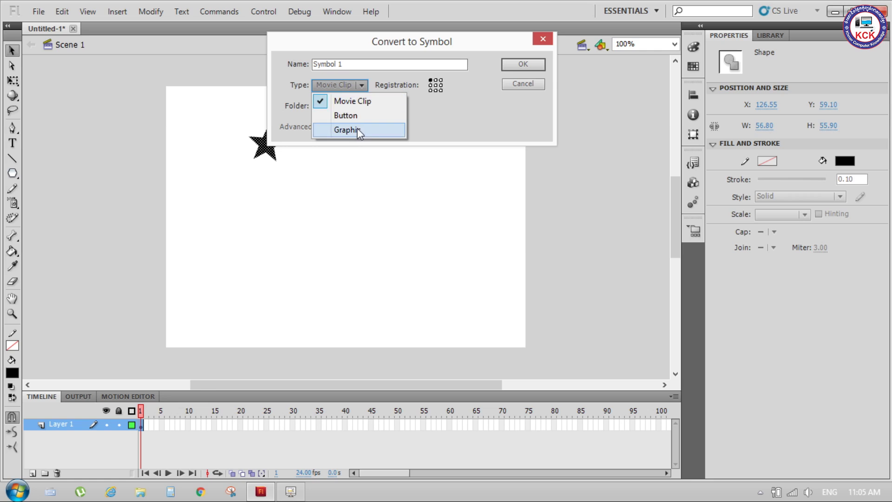
left_click(458, 123)
left_click(513, 66)
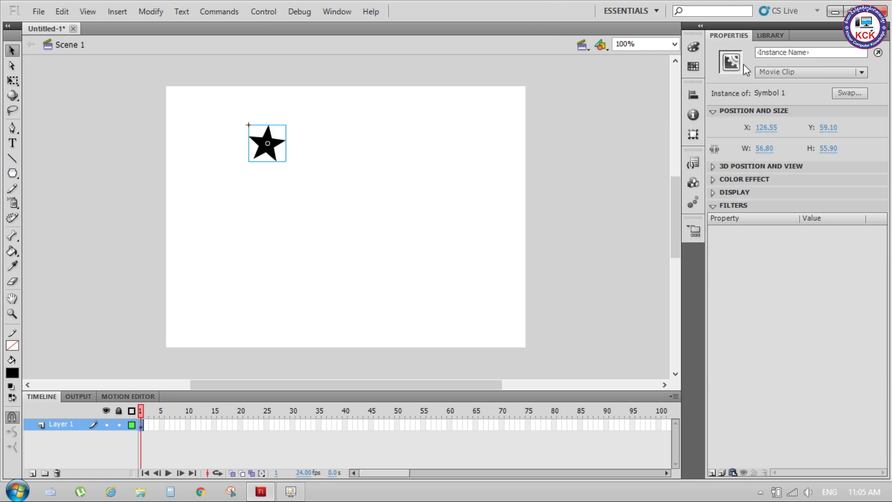
left_click(371, 159)
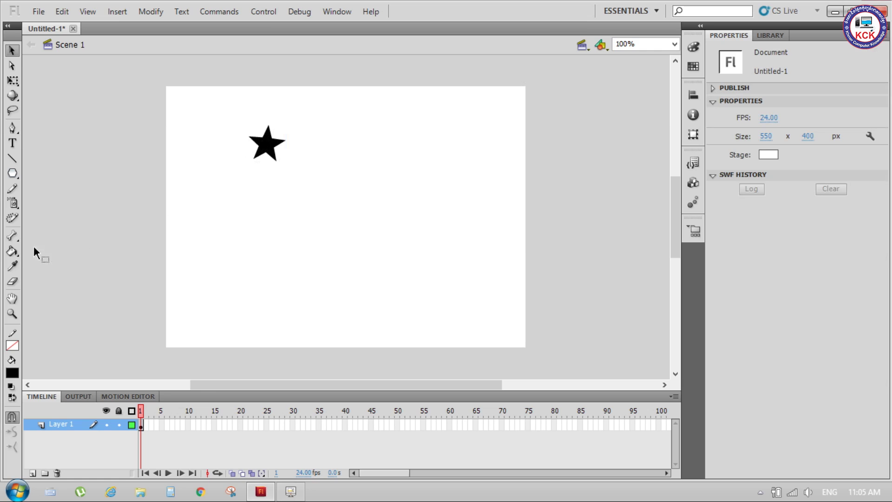
Step: Set the Spray Brush tool to spray Symbol 1
left_click(13, 203)
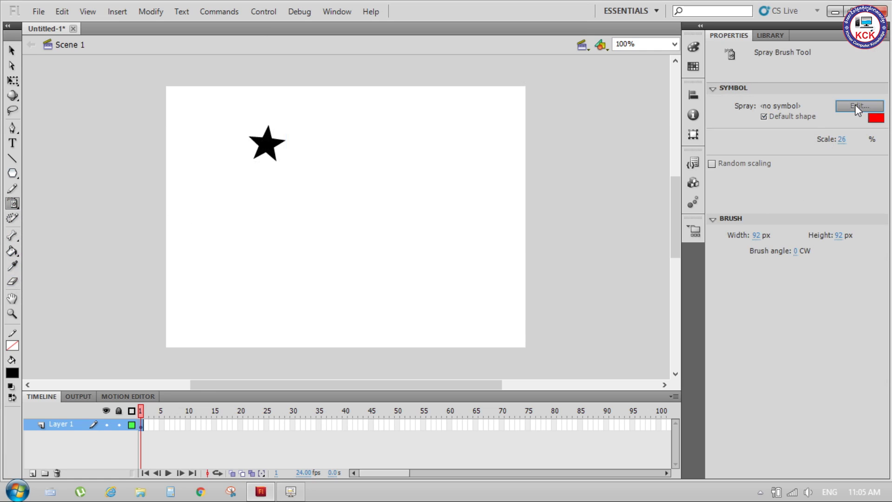
left_click(859, 106)
left_click(396, 191)
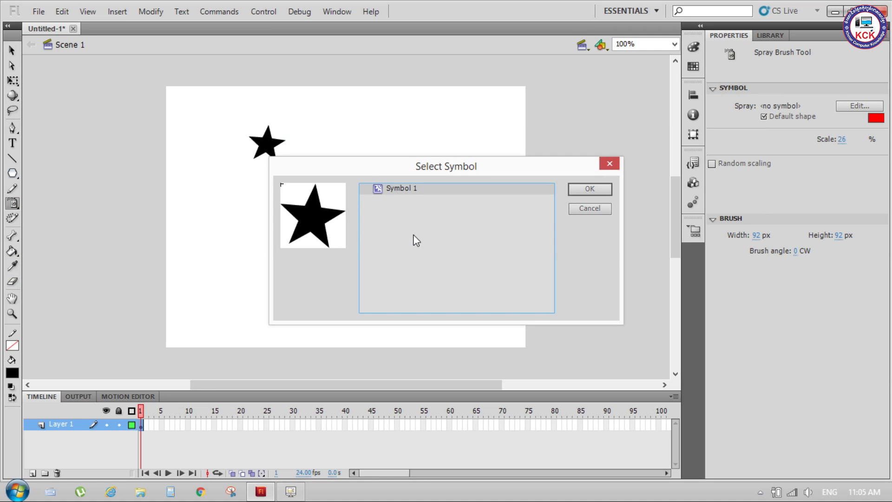
left_click(590, 189)
Step: Spray six trails of Symbol 1 stars across the stage
left_click_drag(314, 248, 474, 325)
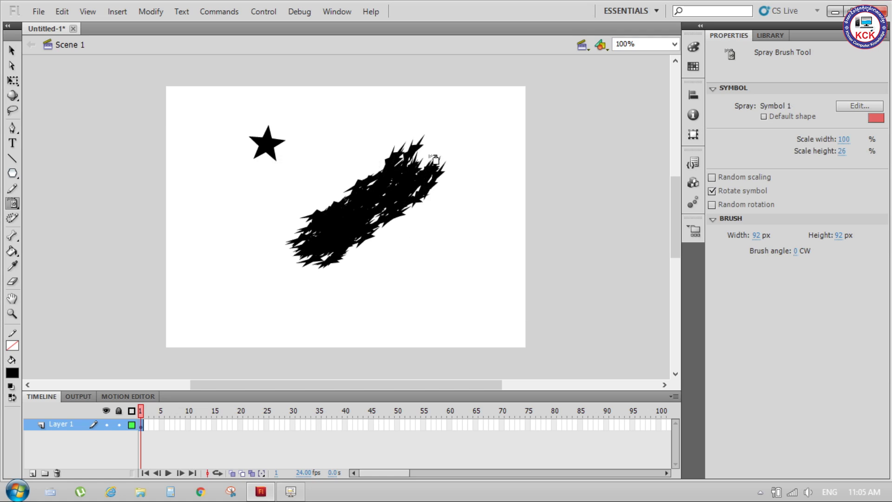
left_click_drag(246, 311, 204, 263)
left_click_drag(194, 228, 199, 250)
mouse_move(241, 199)
left_mouse_down()
mouse_move(390, 114)
mouse_move(303, 110)
mouse_move(136, 156)
mouse_move(130, 140)
left_mouse_up()
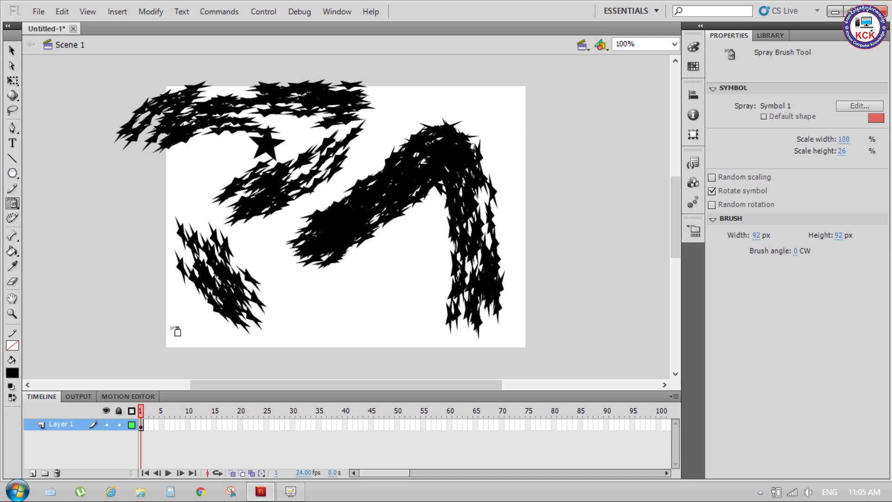
left_click_drag(369, 305, 377, 288)
mouse_move(509, 104)
left_mouse_down()
mouse_move(529, 166)
mouse_move(537, 320)
mouse_move(649, 288)
mouse_move(662, 243)
left_mouse_up()
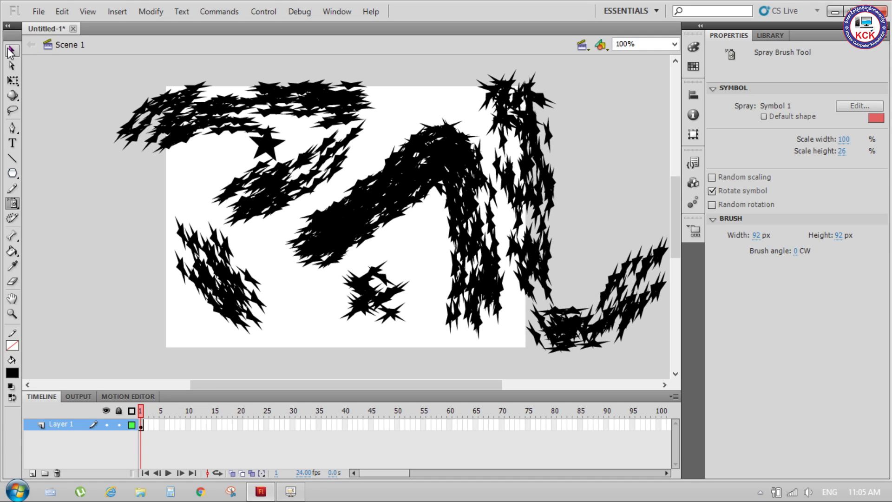
Step: Select and delete the spray groups one by one
left_click(11, 51)
left_click(216, 120)
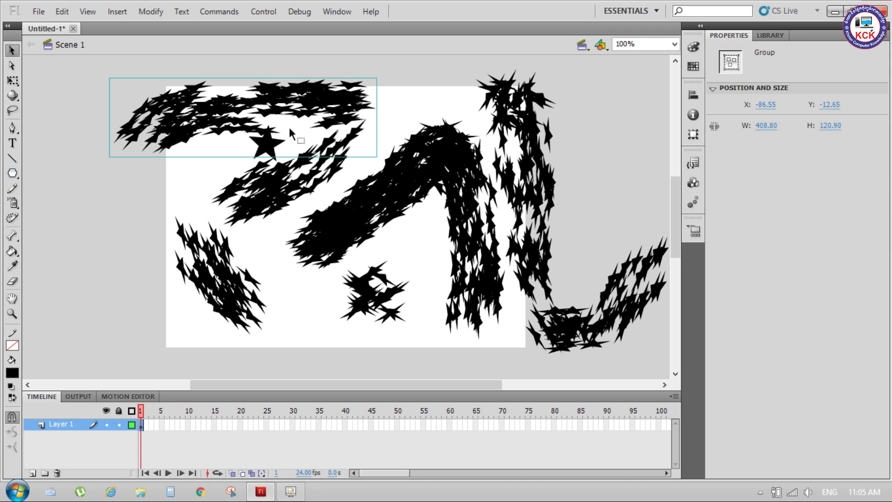
key("Delete")
left_click(386, 181)
key("Delete")
left_click(306, 168)
key("Delete")
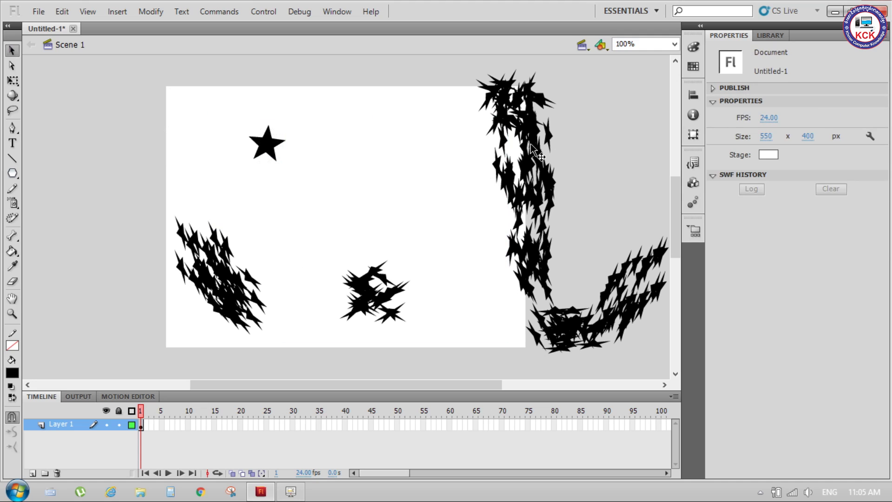
left_click(532, 146)
key("Delete")
left_click(530, 122)
key("Delete")
left_click(603, 317)
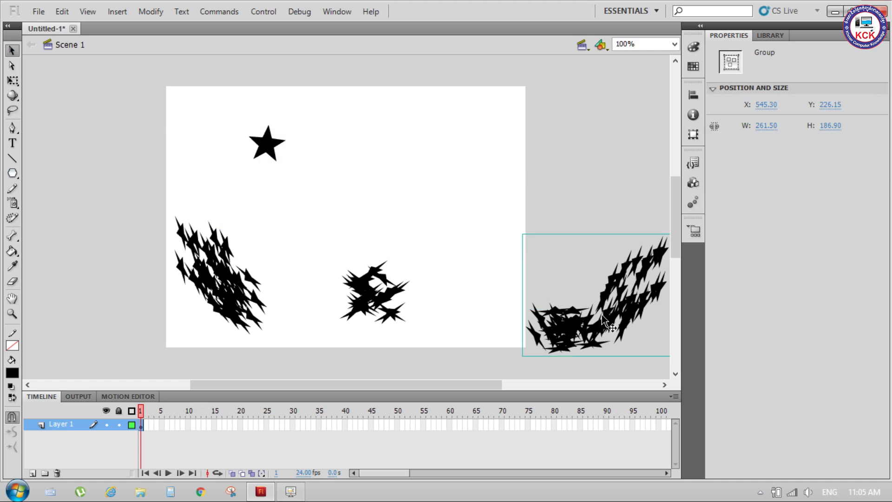
key("Delete")
left_click(387, 295)
key("Delete")
Step: Delete the last spray patch and open the star's Symbol 1 for editing
left_click(225, 266)
key("Delete")
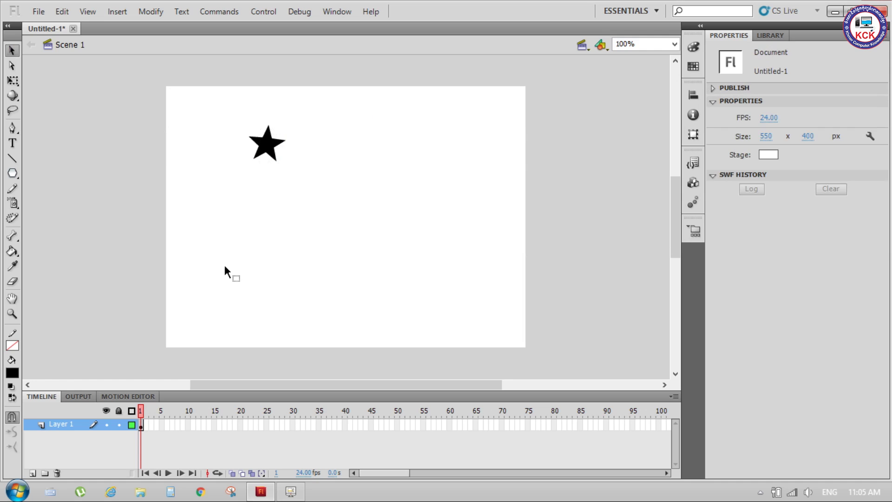
left_click(274, 145)
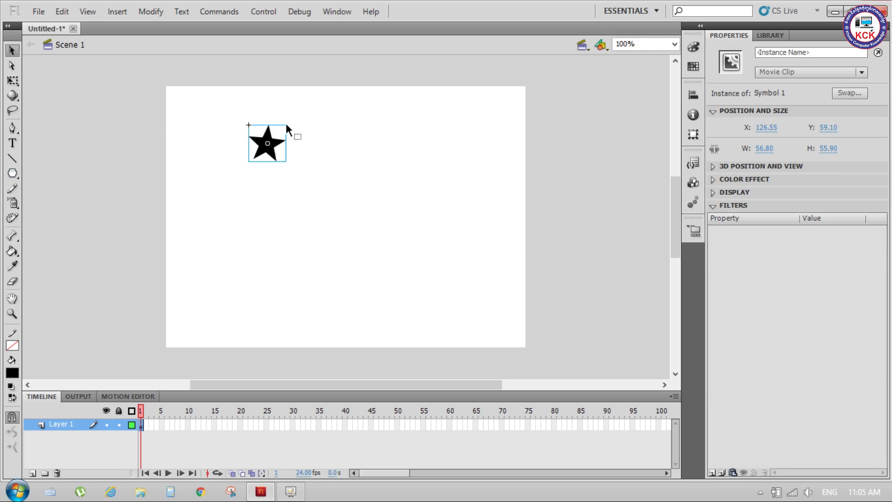
left_click(247, 139)
double_click(269, 145)
left_click(303, 161)
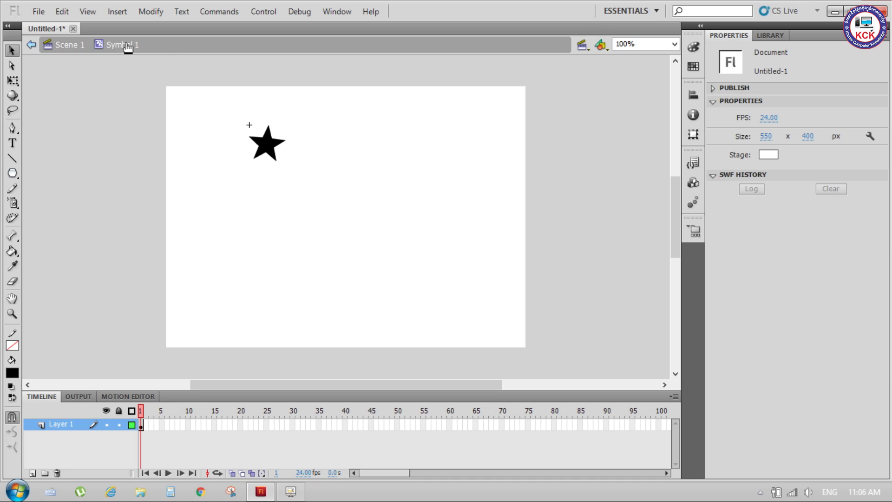
Step: Return to Scene 1, move the star up and right, and reopen Symbol 1
left_click(66, 50)
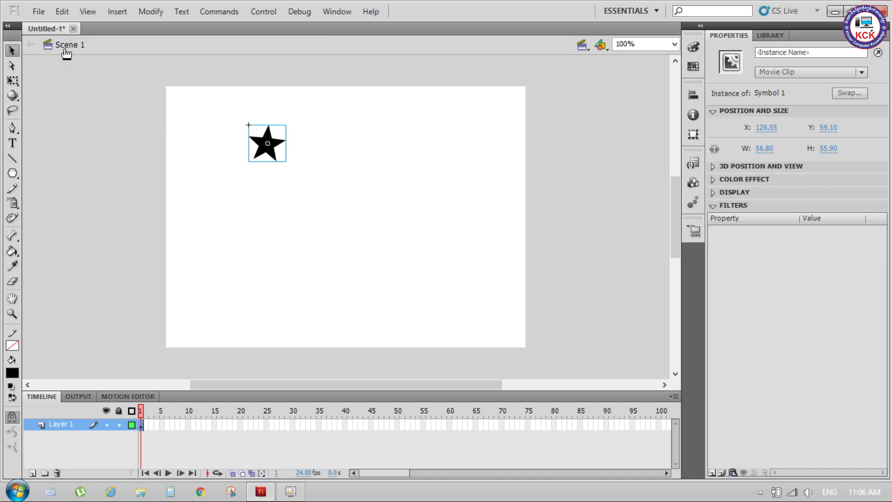
left_click(324, 146)
mouse_move(279, 145)
left_mouse_down()
mouse_move(336, 146)
mouse_move(296, 136)
left_mouse_up()
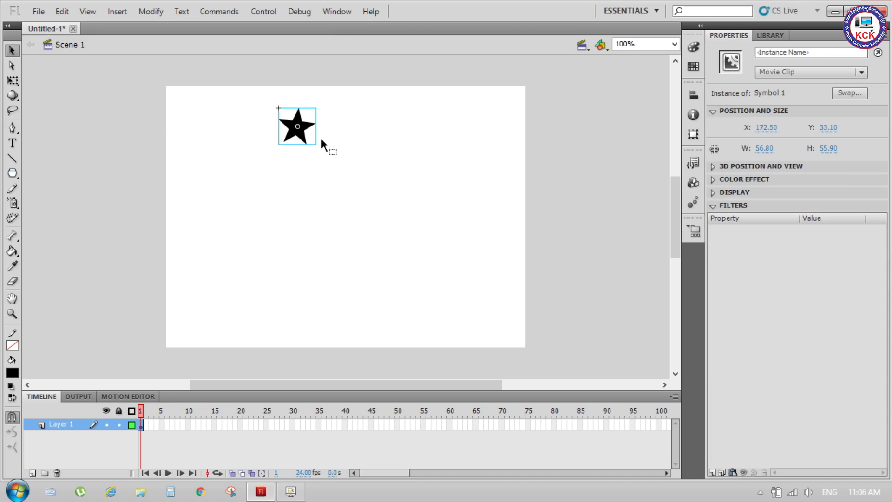
double_click(289, 131)
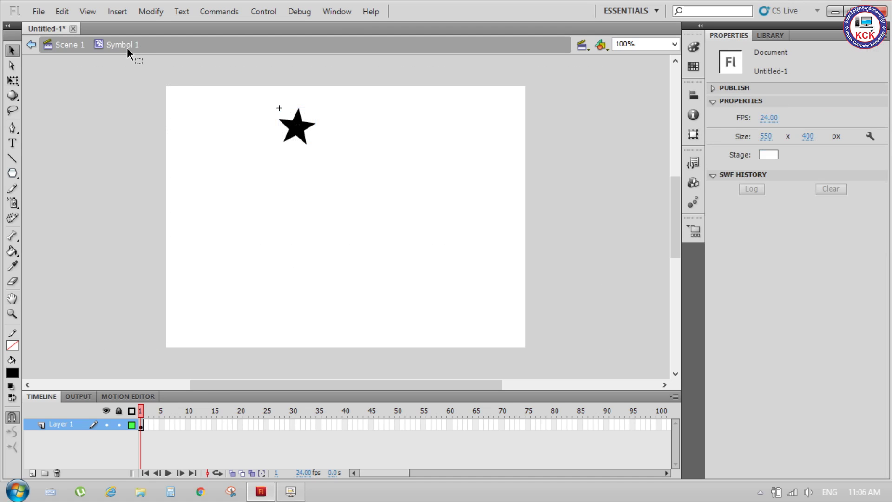
Step: Shrink the black star inside Symbol 1 to about half its size
left_click(300, 134)
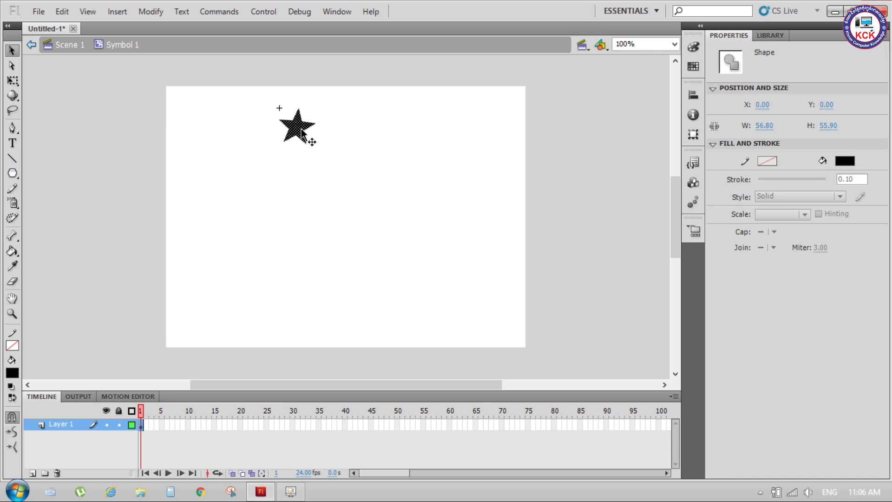
left_click(249, 97)
left_click(298, 135)
left_click(13, 81)
left_click_drag(318, 108, 300, 127)
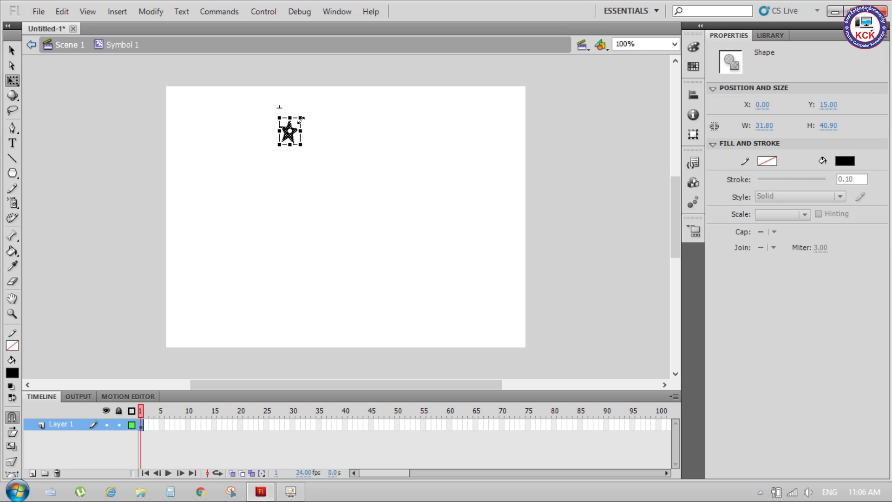
left_click(335, 142)
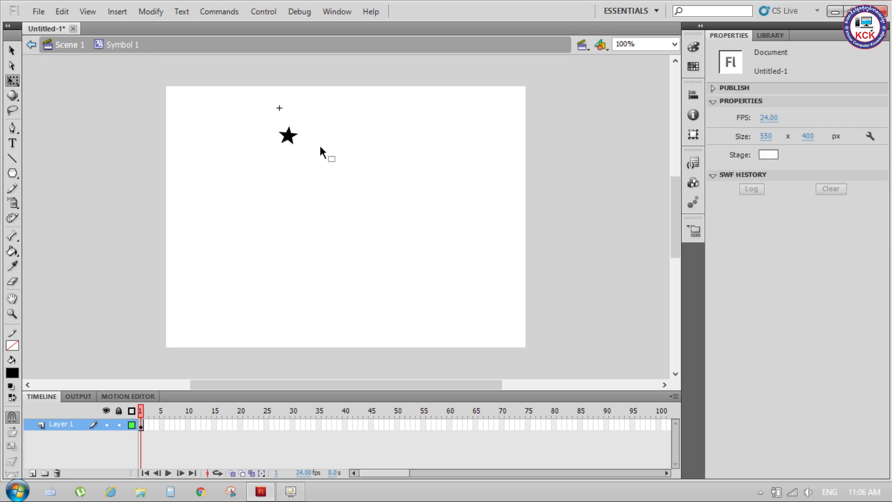
left_click(11, 50)
left_click_drag(258, 124, 308, 159)
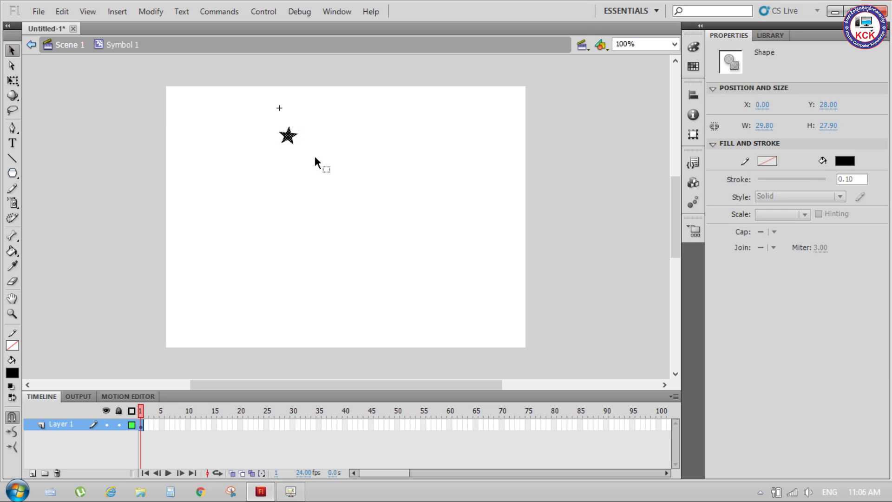
Step: Paste a copy of the small star beside the original and fill it red
key("ctrl+v")
left_click_drag(350, 222, 300, 118)
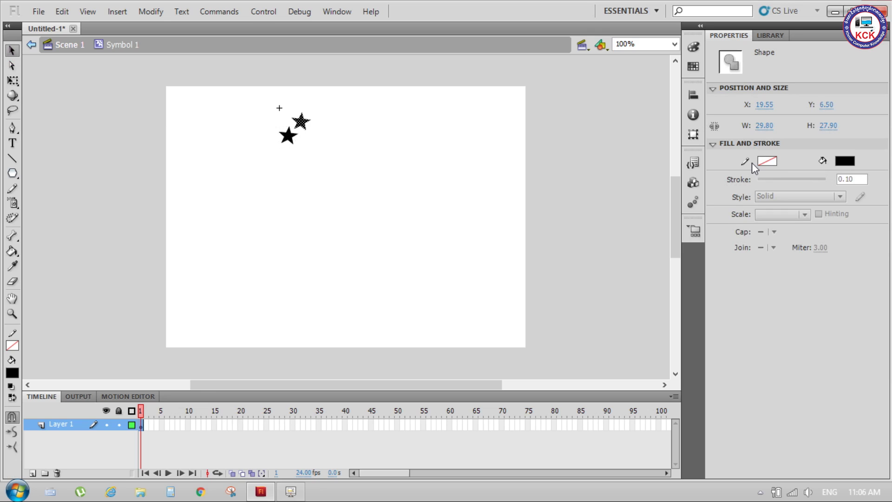
left_click(842, 161)
left_click(698, 247)
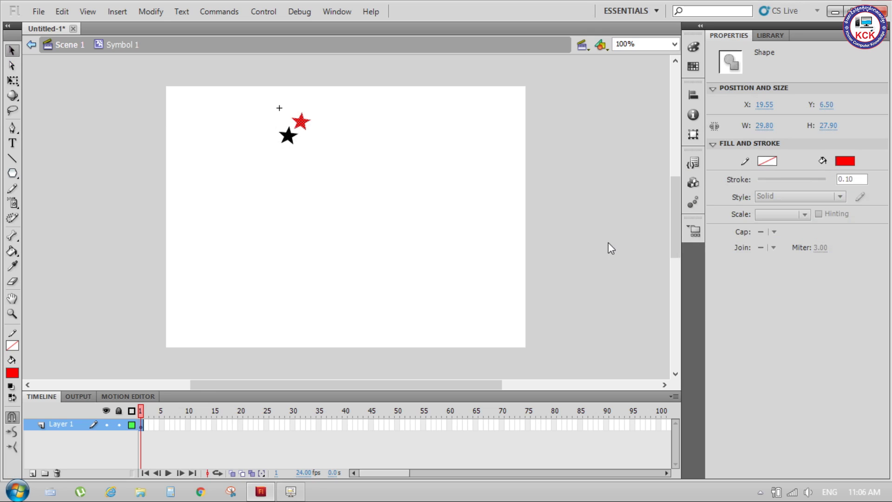
left_click(316, 147)
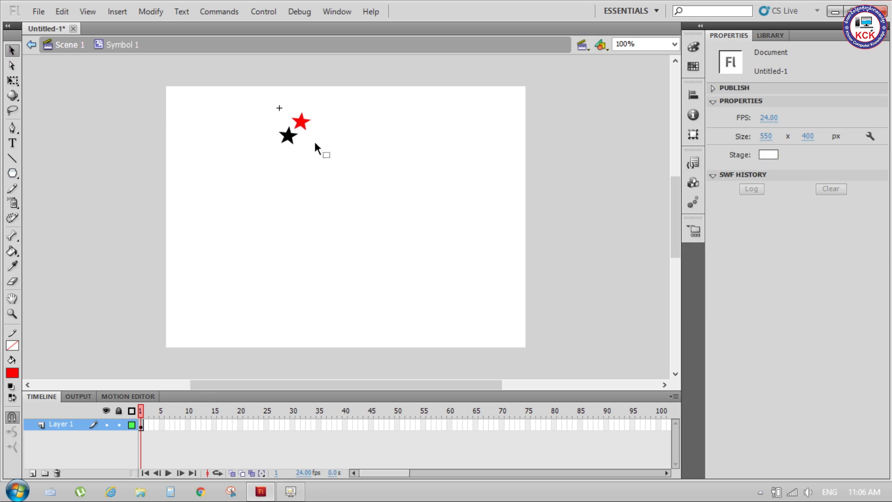
Step: Paste another star copy, fill it green, and cluster it with the other stars
left_click(288, 137)
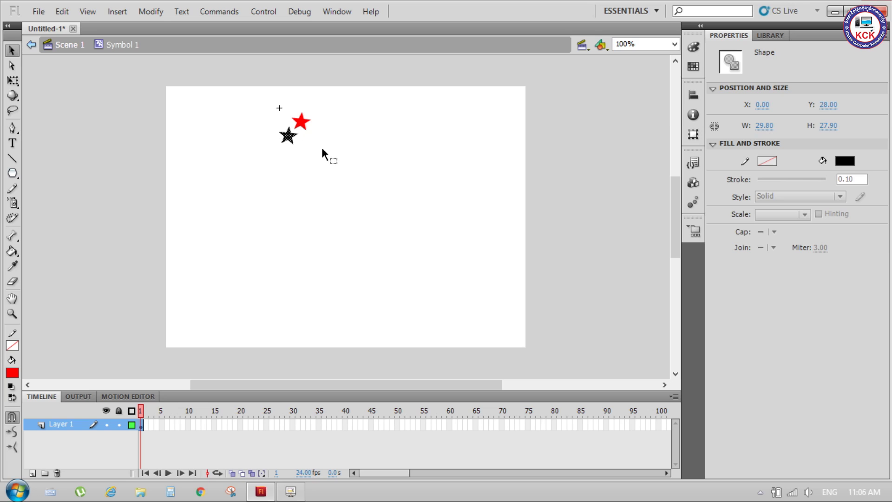
key("ctrl+v")
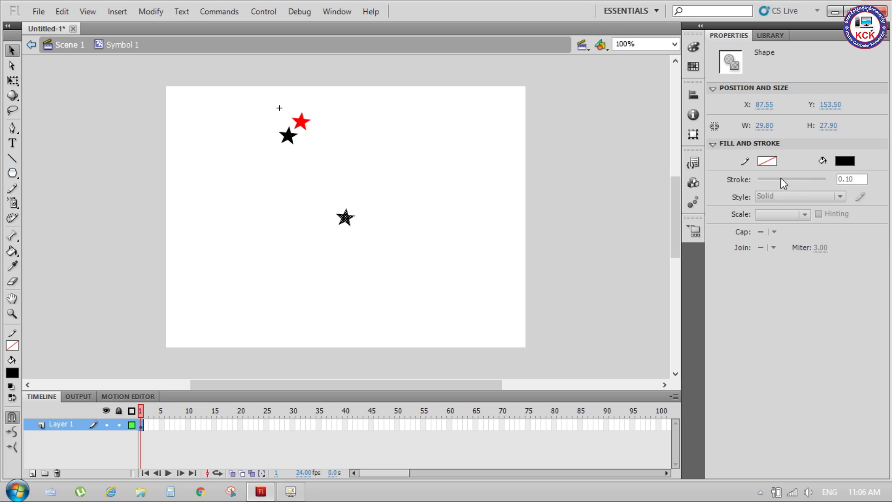
left_click(845, 161)
left_click(773, 192)
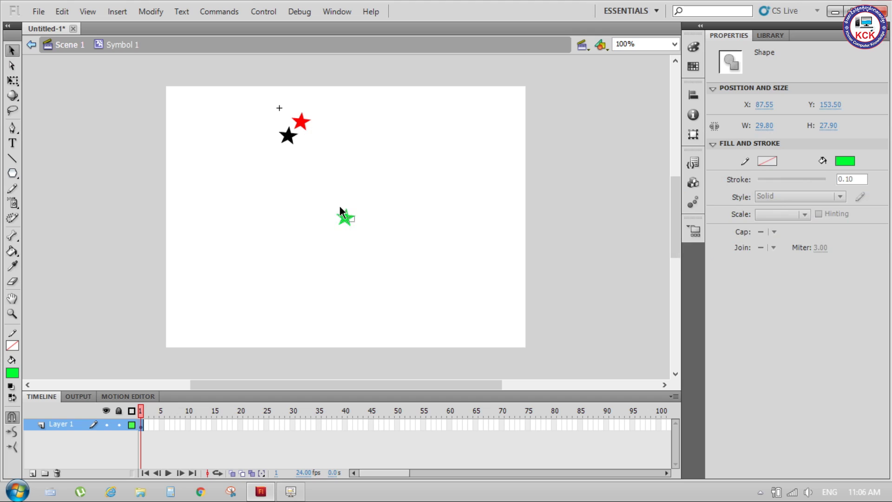
mouse_move(348, 220)
left_mouse_down()
mouse_move(305, 127)
mouse_move(315, 143)
left_mouse_up()
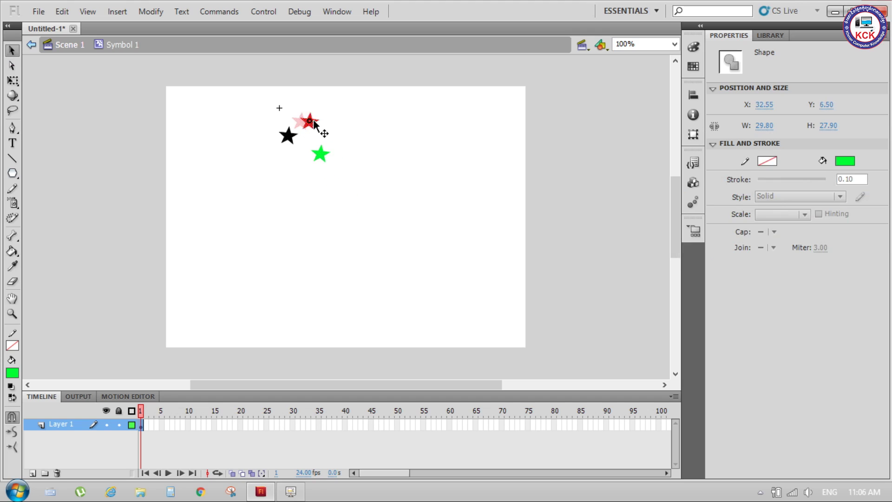
left_click(361, 184)
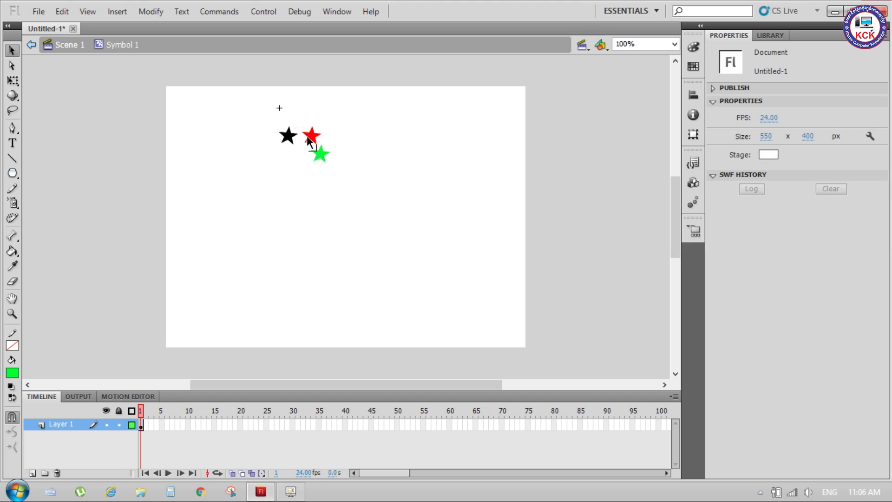
Step: Return to Scene 1, select the three-star clip, and change the Spray Brush symbol
left_click(70, 44)
left_click(412, 136)
left_click(322, 147)
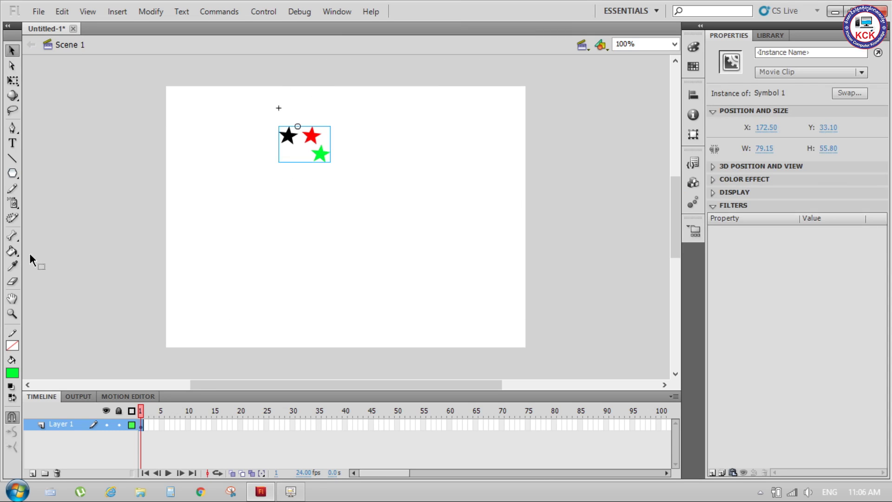
left_click(13, 203)
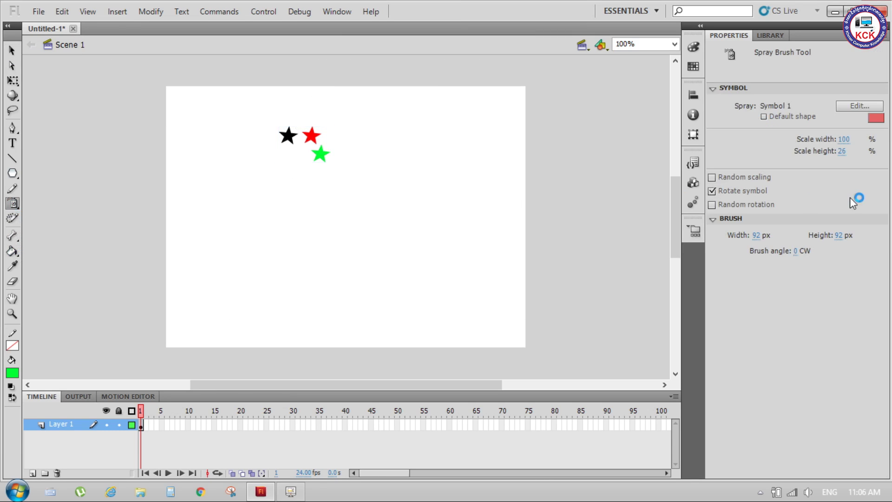
left_click(860, 106)
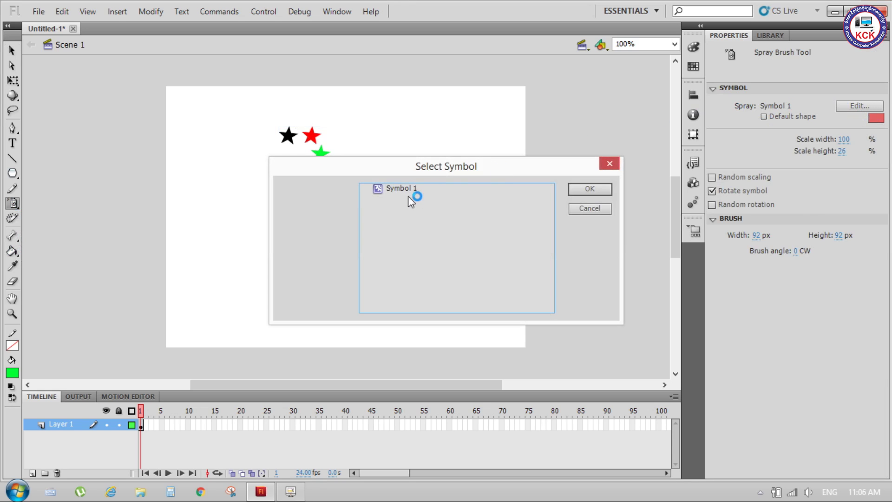
Step: Use Symbol 1 as the spray symbol and spray star trails in many strokes across the stage
left_click(403, 191)
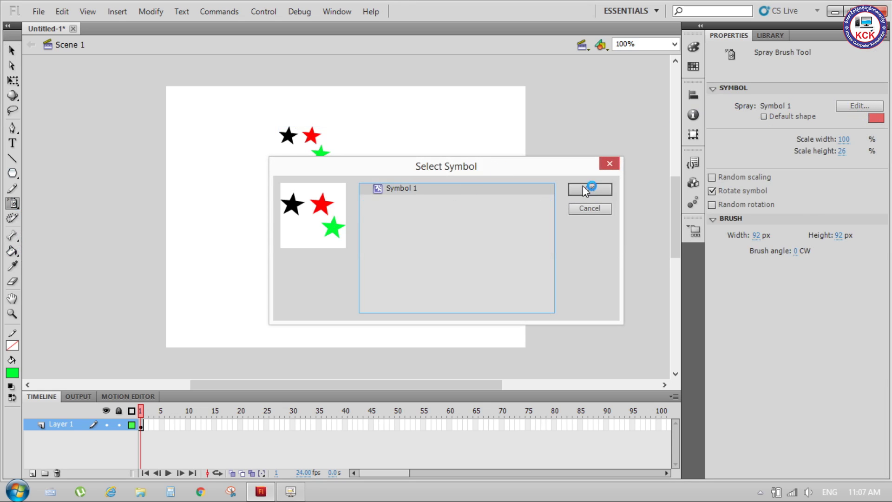
left_click(585, 190)
left_click_drag(240, 229, 444, 344)
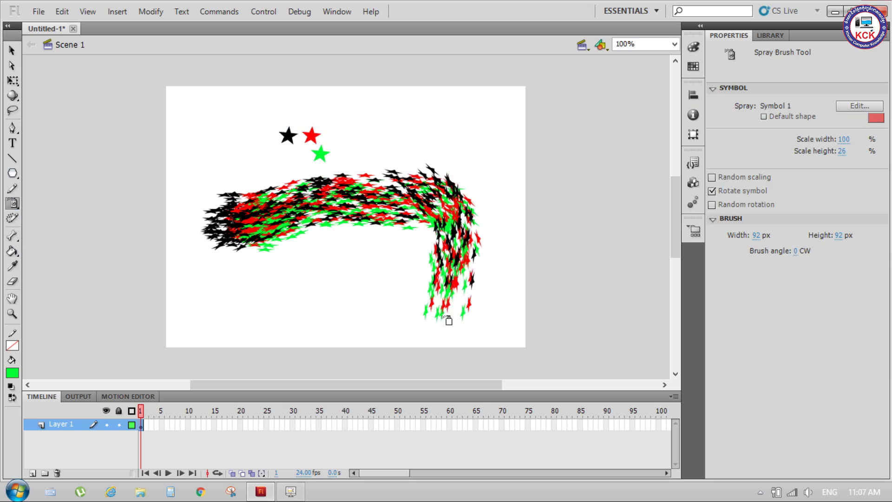
left_click_drag(324, 291, 312, 279)
left_click_drag(341, 176, 342, 110)
left_click_drag(446, 114, 506, 101)
left_click_drag(451, 139, 520, 131)
mouse_move(514, 170)
left_mouse_down()
mouse_move(513, 233)
mouse_move(574, 290)
mouse_move(586, 265)
left_mouse_up()
left_click_drag(525, 316, 460, 349)
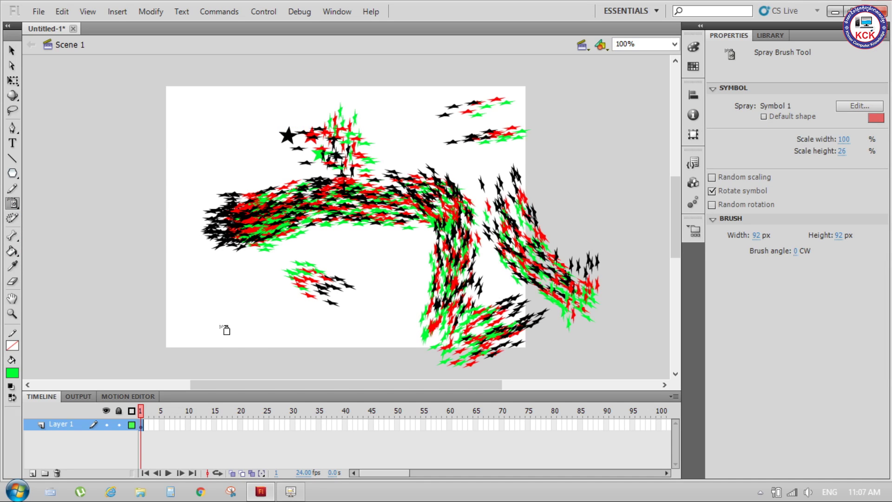
left_click_drag(223, 325, 205, 334)
mouse_move(197, 147)
left_mouse_down()
mouse_move(207, 121)
mouse_move(346, 88)
mouse_move(419, 107)
mouse_move(402, 167)
mouse_move(587, 282)
left_mouse_up()
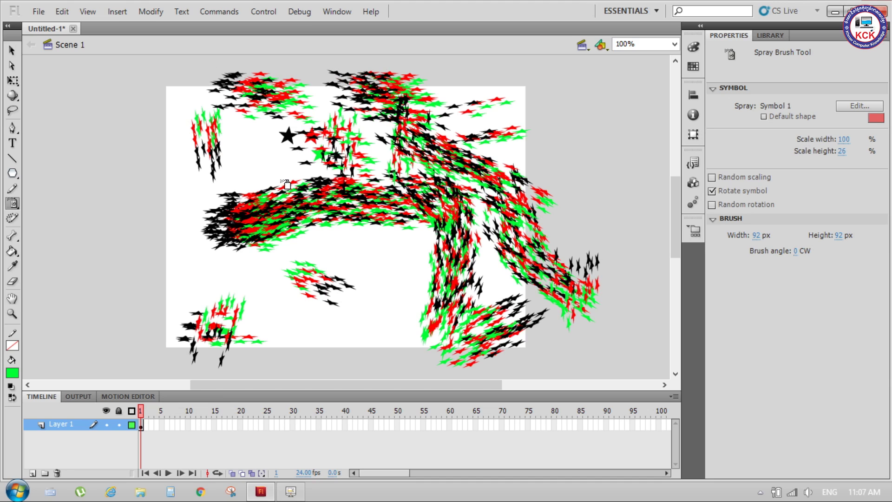
Step: Delete each of the eleven sprayed star groups from the stage
left_click(12, 51)
left_click(330, 196)
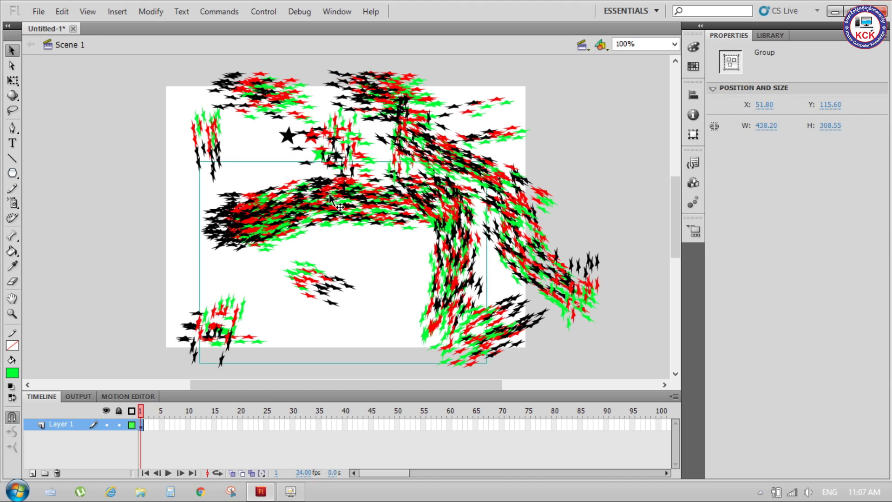
key("Delete")
left_click(446, 173)
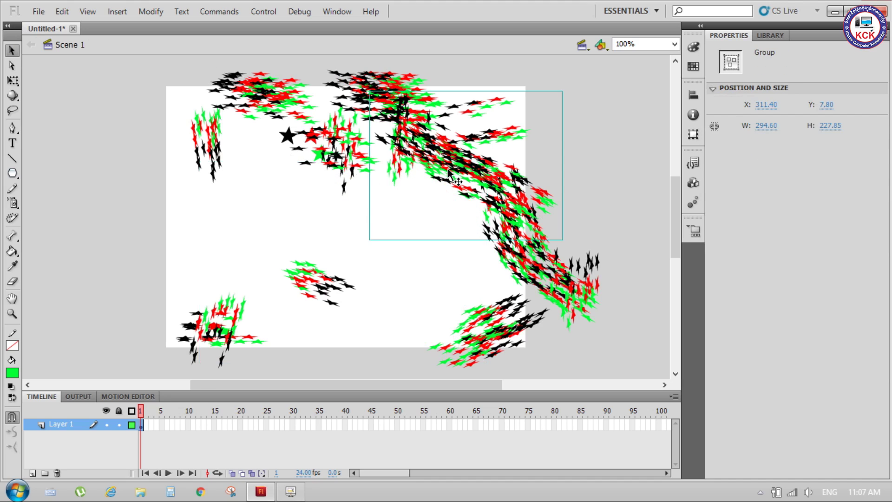
key("Delete")
left_click(434, 116)
key("Delete")
key("Delete")
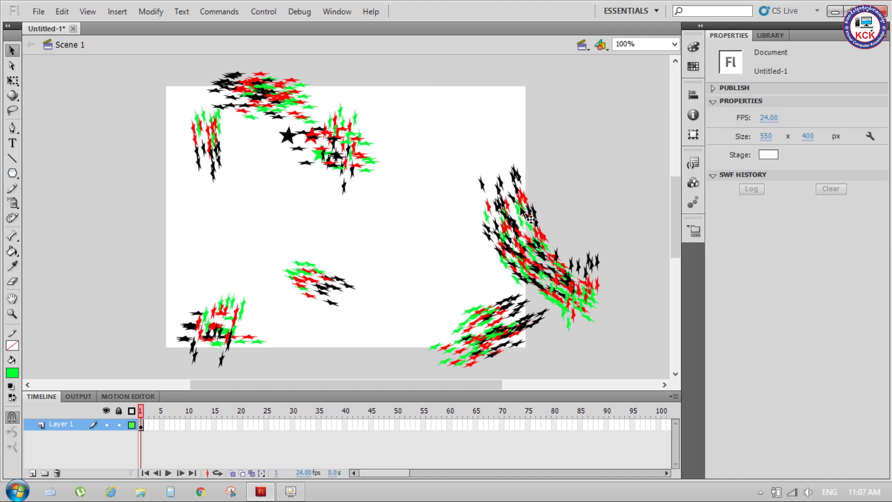
left_click(527, 219)
key("Delete")
left_click(513, 305)
key("Delete")
left_click(540, 253)
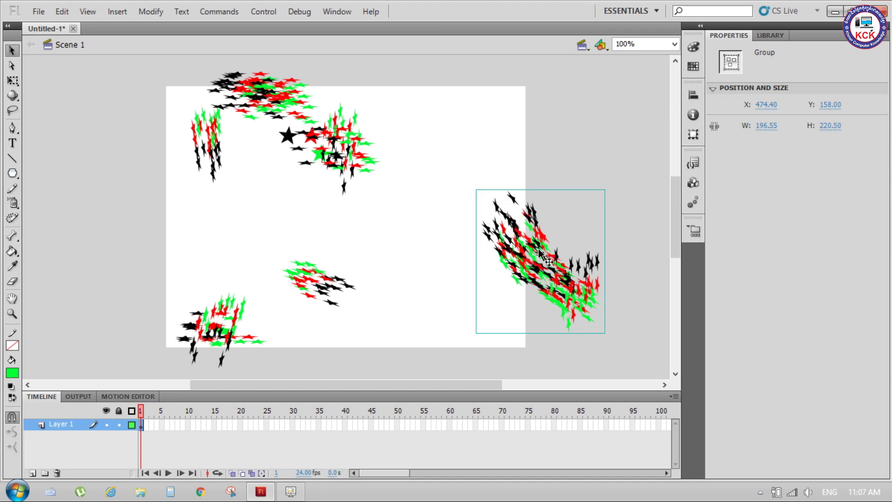
key("Delete")
left_click(328, 285)
key("Delete")
left_click(345, 148)
key("Delete")
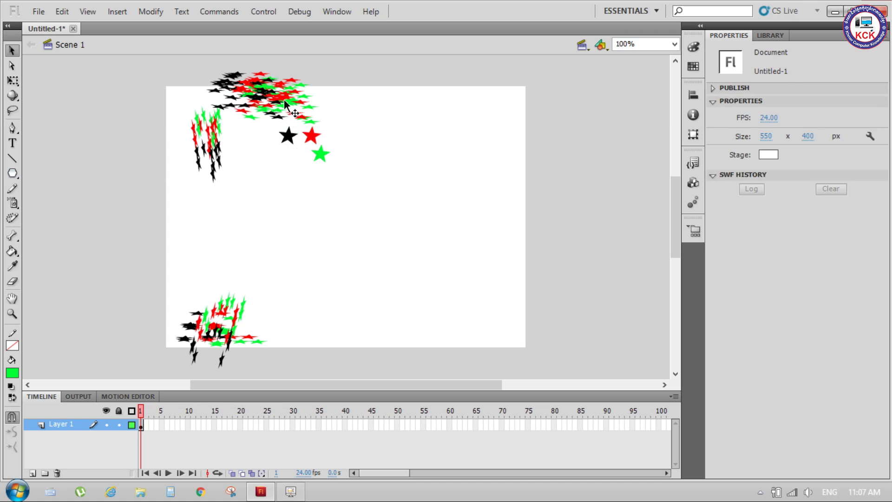
left_click(286, 102)
key("Delete")
left_click(207, 140)
key("Delete")
left_click(217, 315)
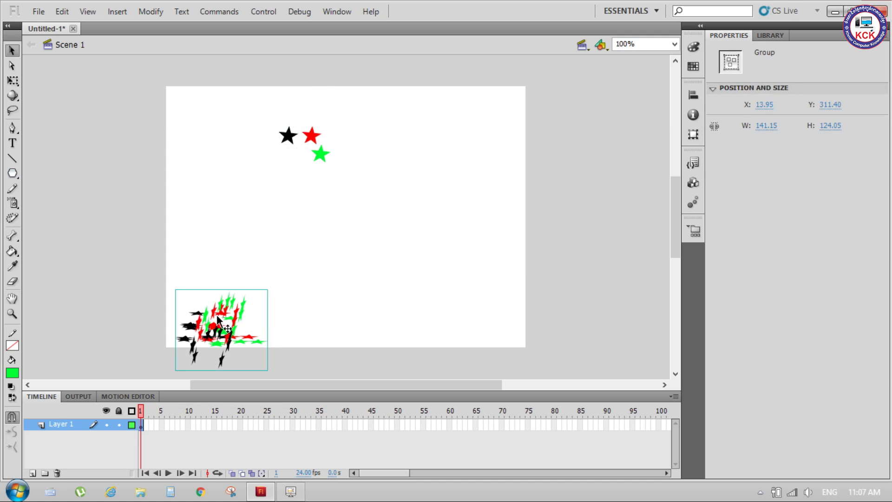
key("Delete")
Step: Select the three-star clip, start a new movie-clip symbol, then cancel it
left_click(288, 140)
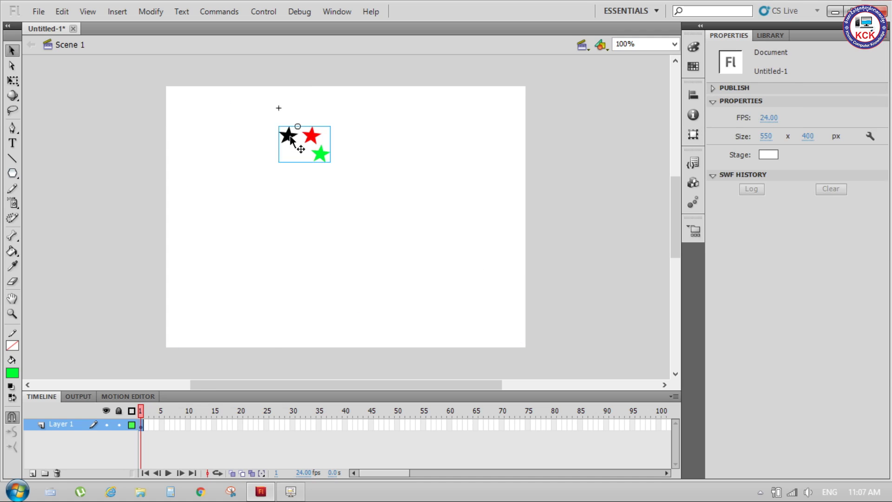
left_click(151, 11)
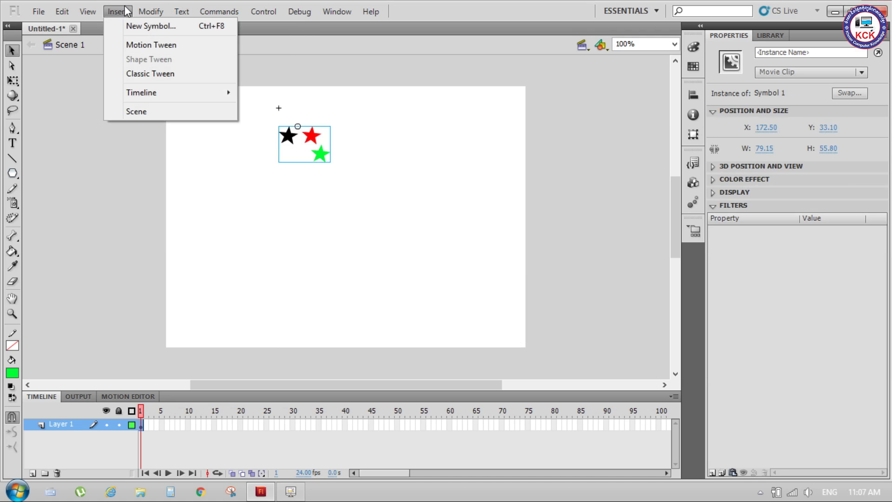
left_click(152, 29)
left_click(353, 88)
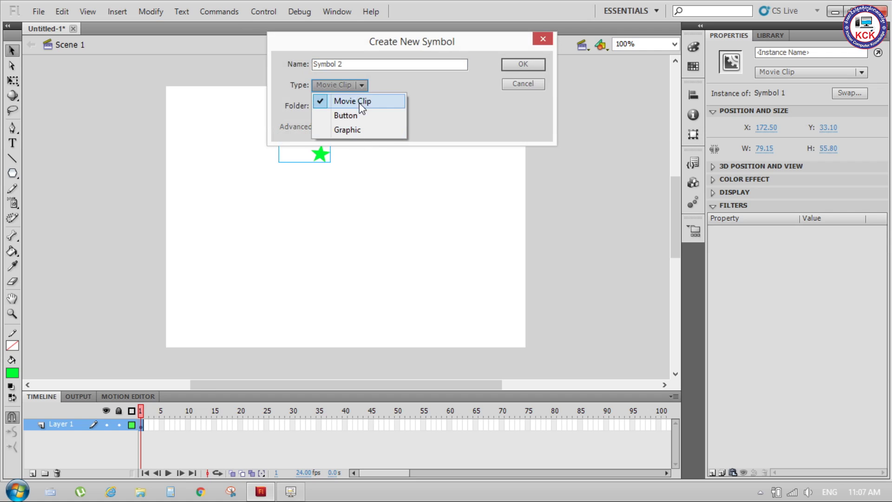
left_click(447, 117)
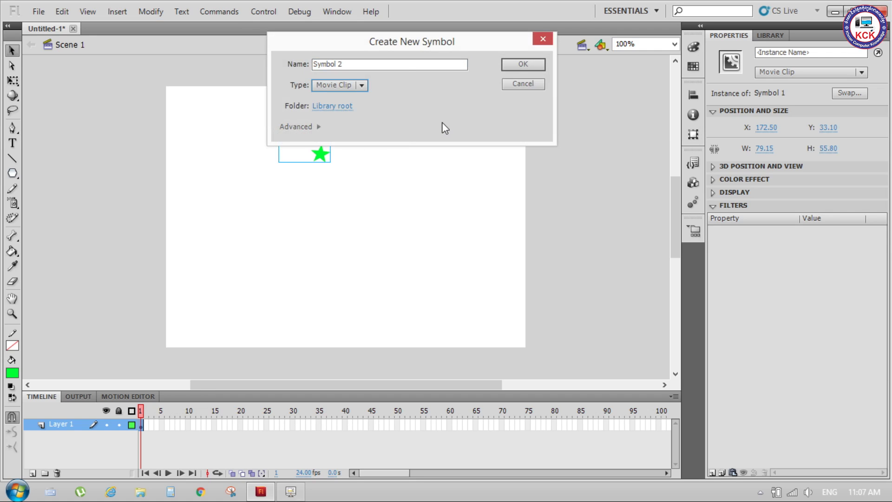
left_click(528, 85)
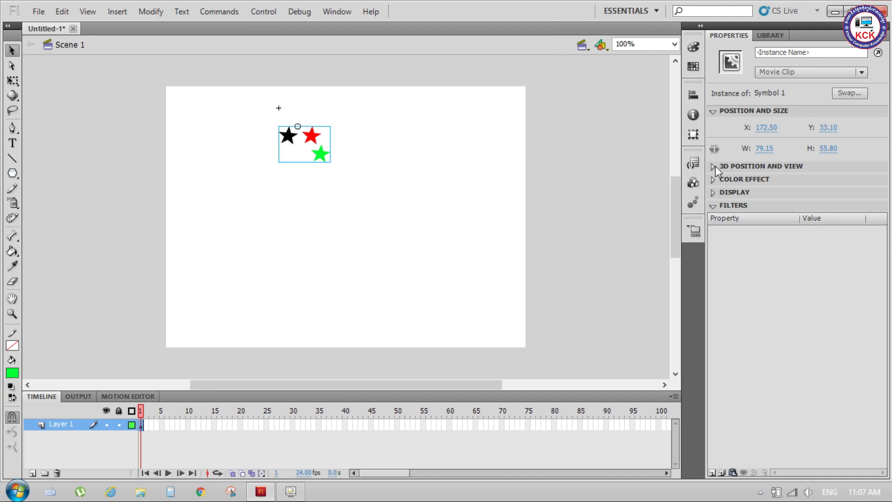
Step: Delete the three-star clip and set the Spray Brush to a blue default shape
key("Delete")
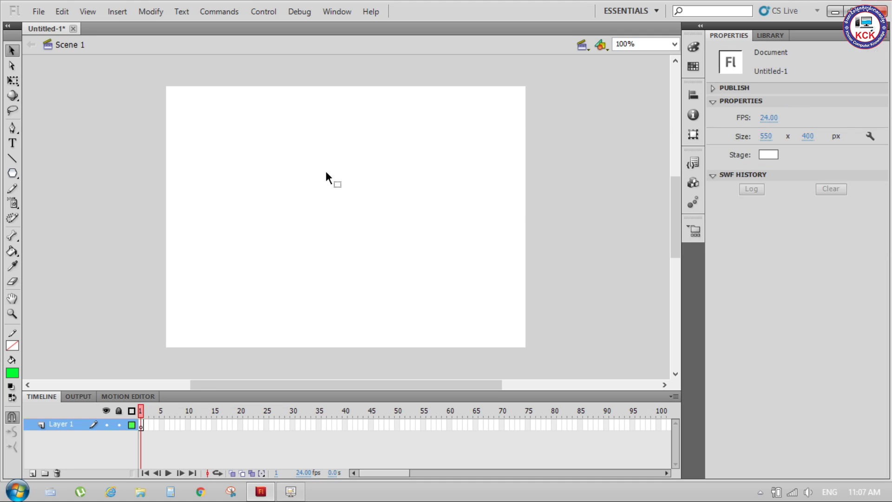
left_click(12, 204)
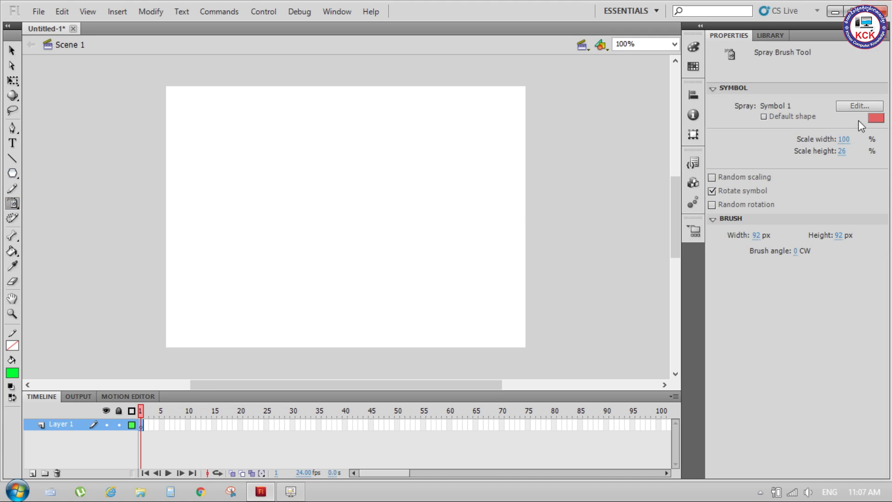
left_click(764, 117)
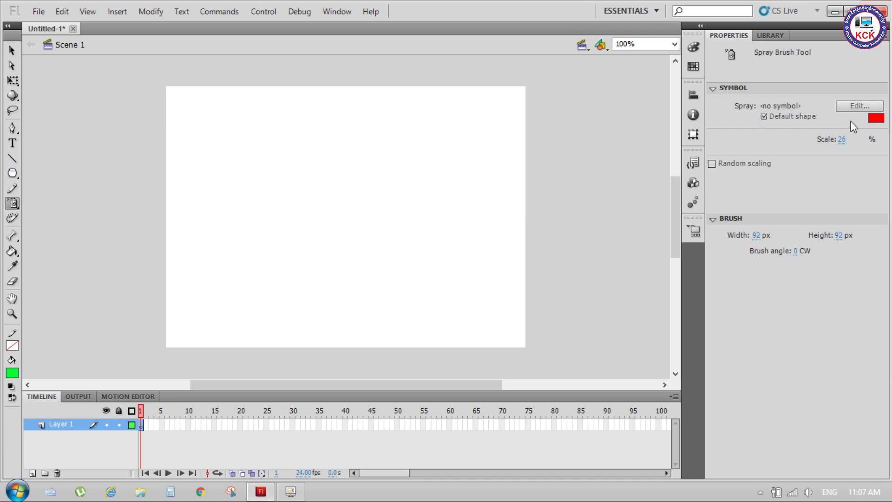
left_click(875, 118)
left_click(739, 194)
Step: Spray blue dots in several strokes across the stage
mouse_move(244, 252)
left_mouse_down()
mouse_move(305, 126)
mouse_move(402, 270)
mouse_move(509, 239)
left_mouse_up()
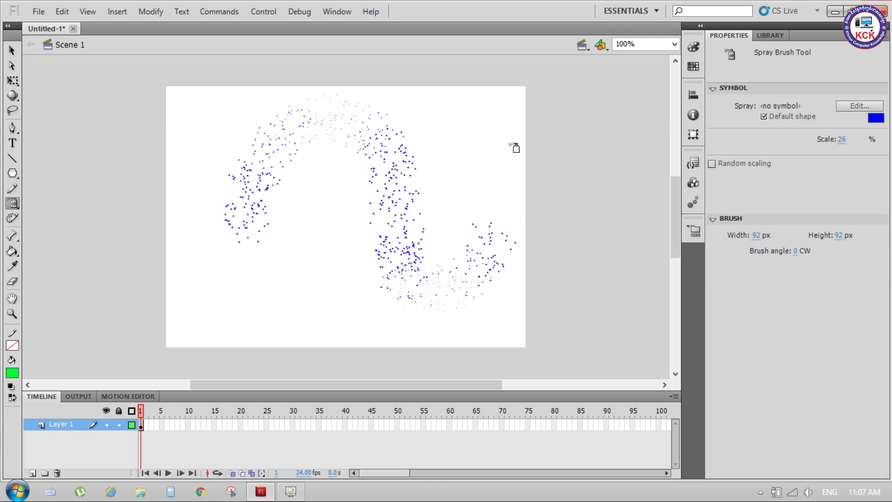
left_click(314, 249)
left_click_drag(314, 249, 331, 299)
left_click_drag(450, 173, 544, 68)
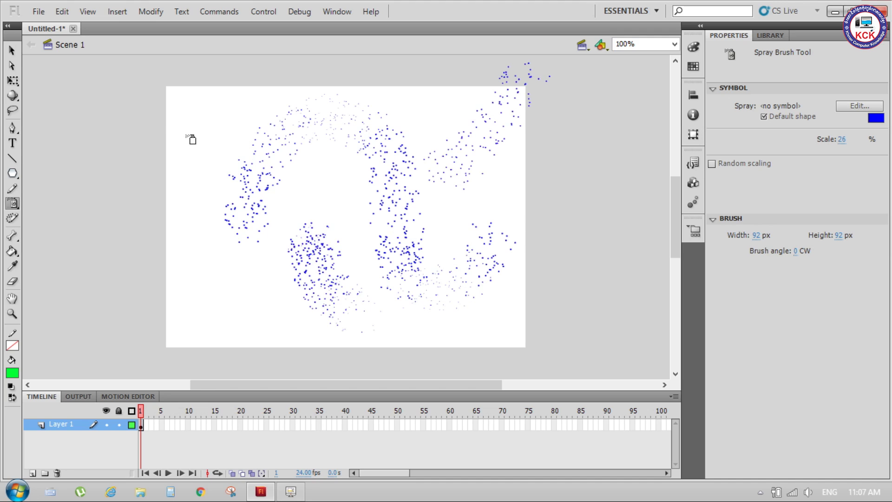
Step: Delete the three blue spray groups, leaving the stage empty
left_click(19, 53)
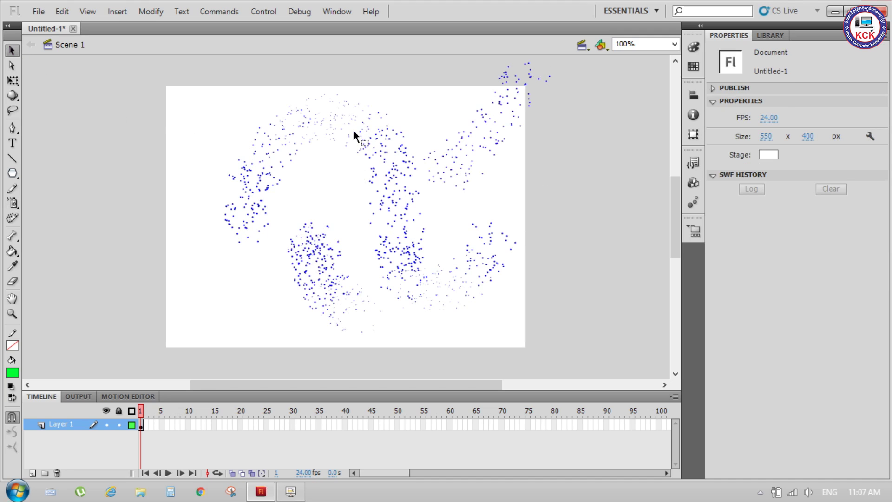
left_click(383, 161)
key("Delete")
left_click(439, 168)
key("Delete")
left_click(320, 275)
key("Delete")
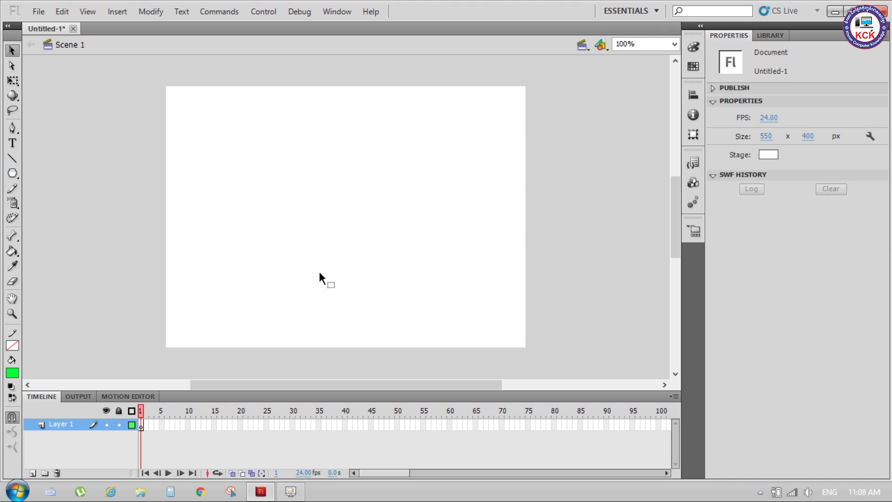
Step: Switch from the Brush tool to the Deco tool with its Vine Fill effect
left_click_drag(13, 203, 56, 201)
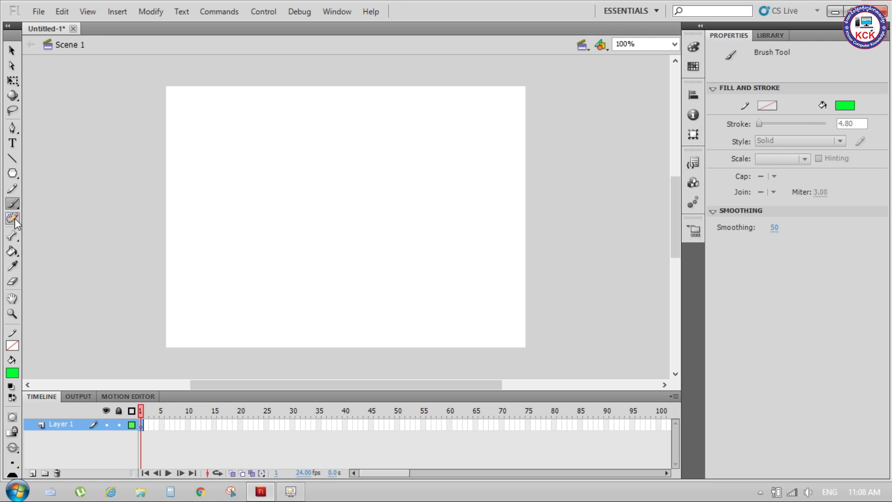
left_click(15, 220)
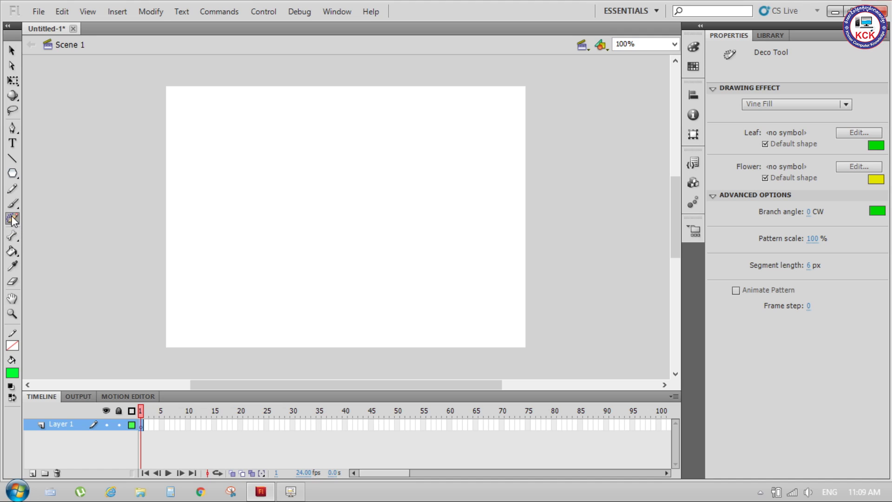
Step: Keep Vine Fill, make its leaves grey, and fill the stage with vines
left_click(822, 103)
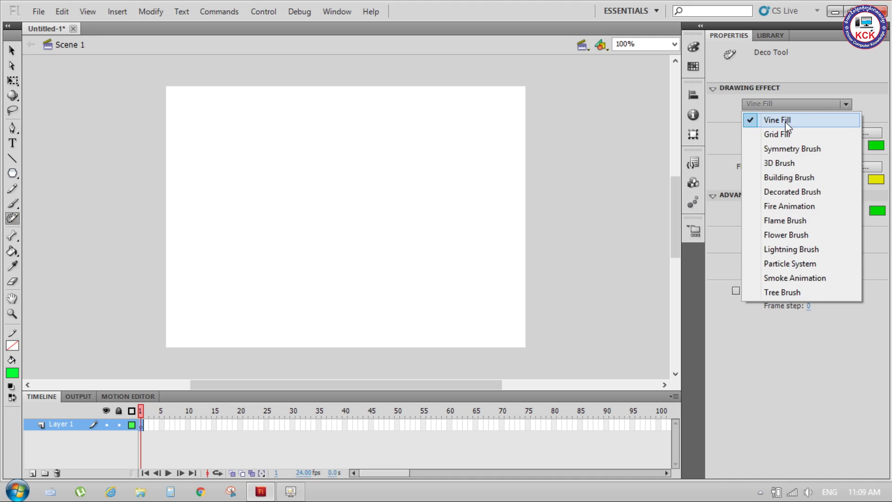
left_click(855, 89)
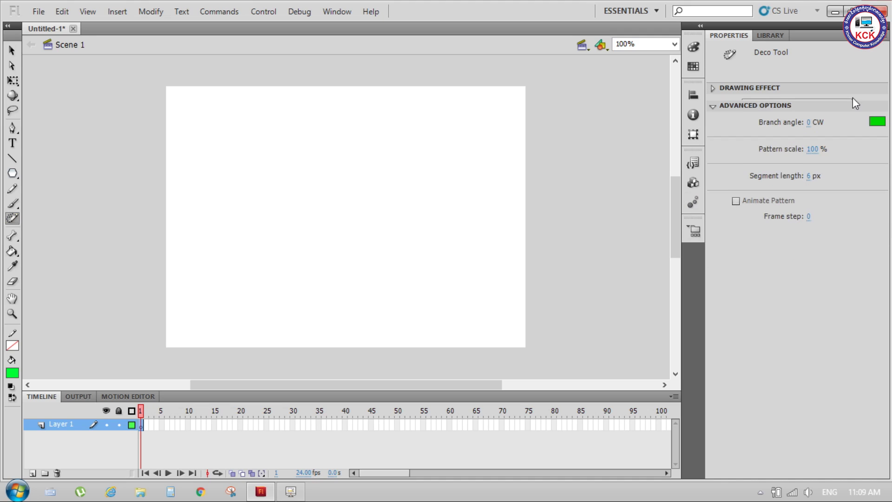
left_click(715, 90)
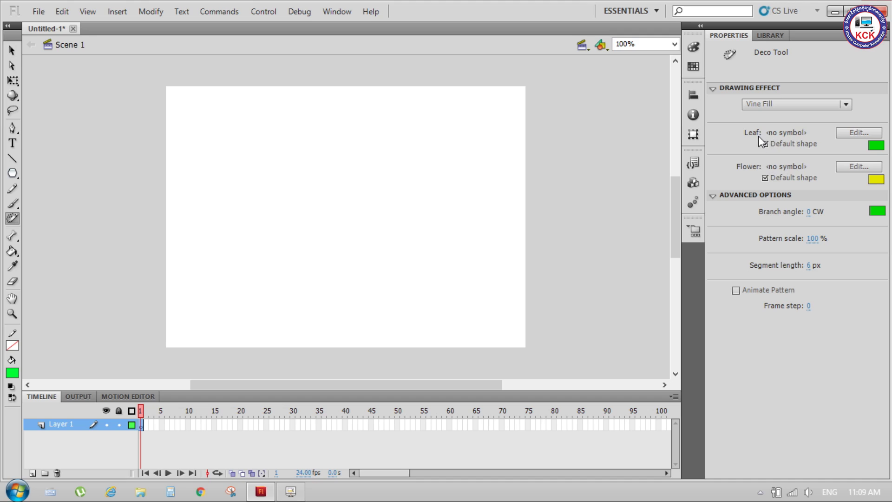
left_click(881, 146)
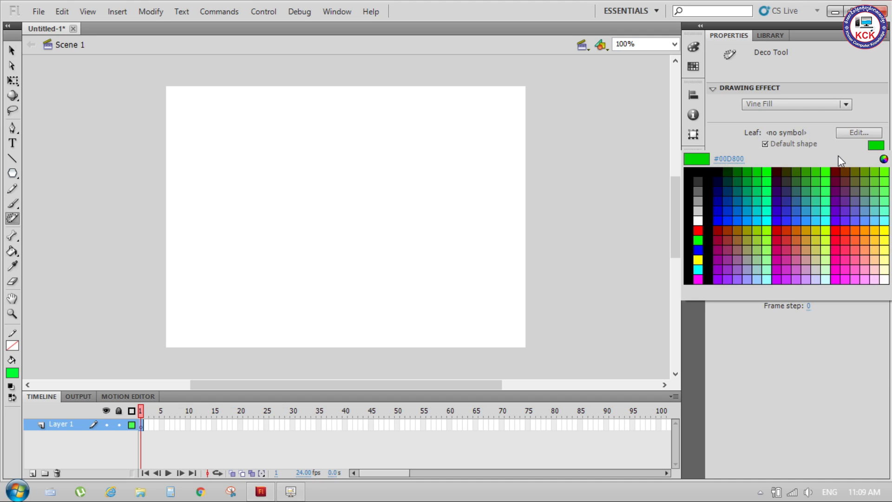
left_click(765, 107)
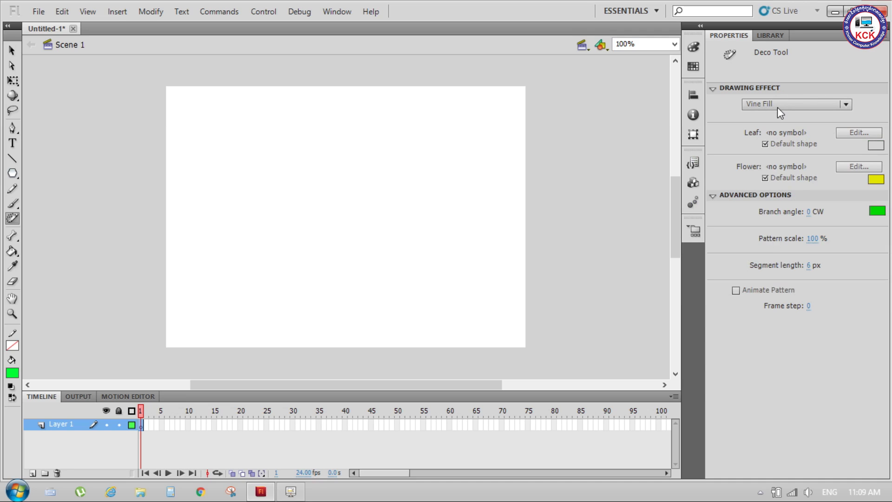
left_click(339, 163)
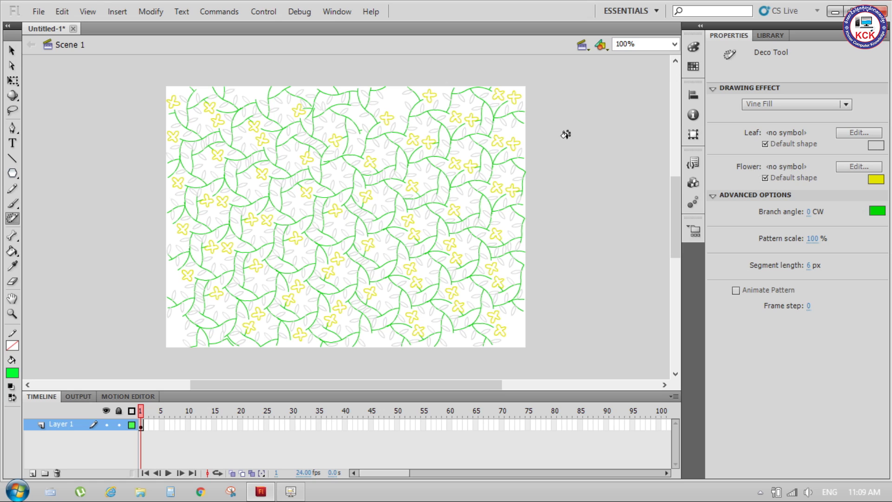
Step: Clear the stage and set Vine Fill leaves bright green, flowers red, branches dark blue
key("ctrl+a")
key("Delete")
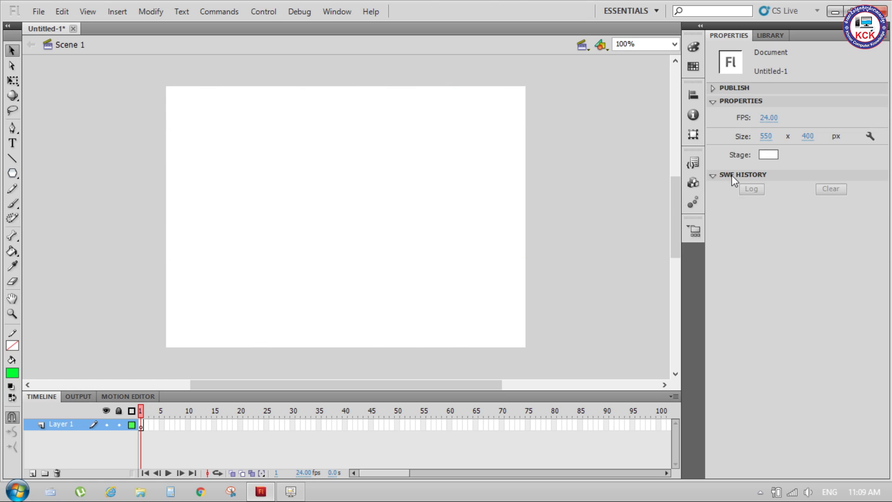
left_click(13, 217)
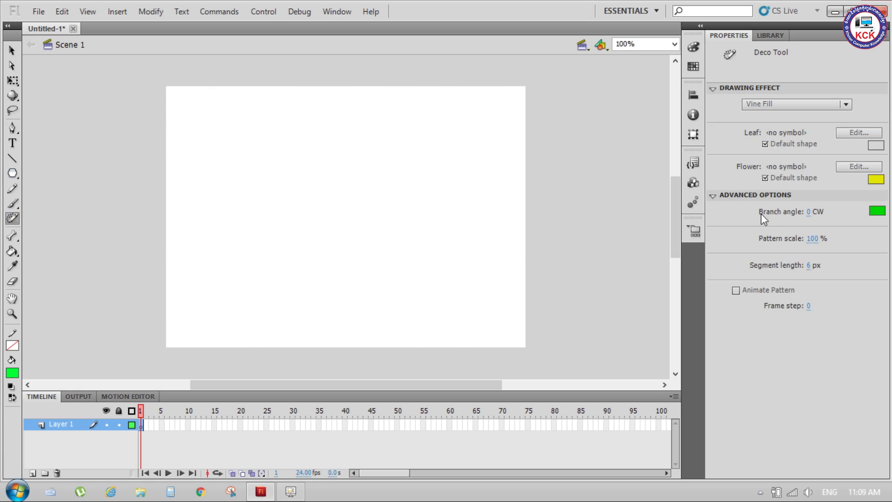
left_click(876, 146)
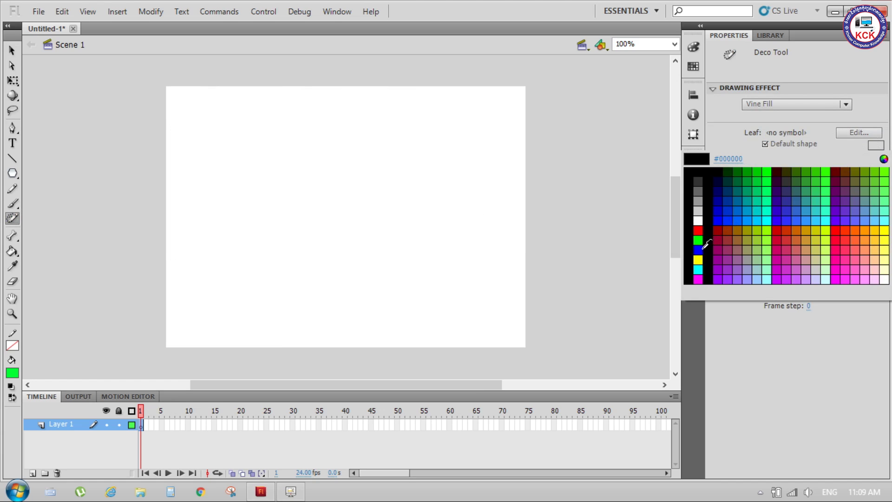
left_click(765, 184)
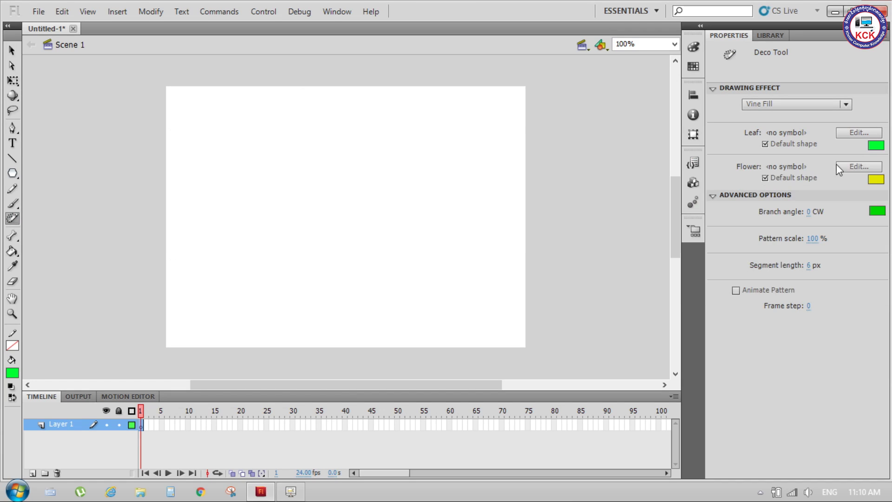
left_click(875, 179)
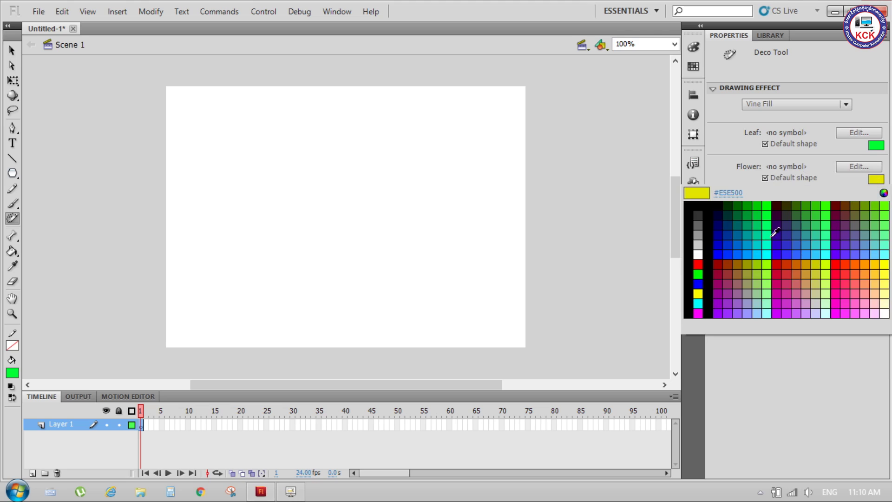
left_click(699, 263)
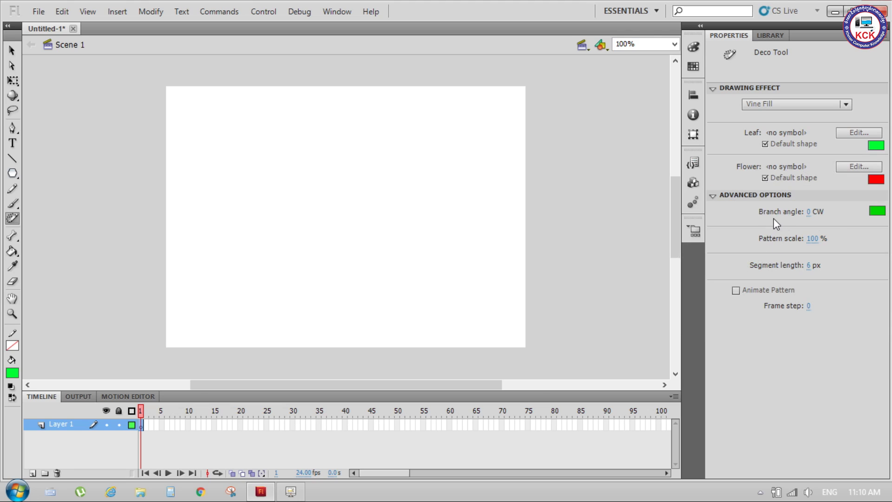
left_click(878, 211)
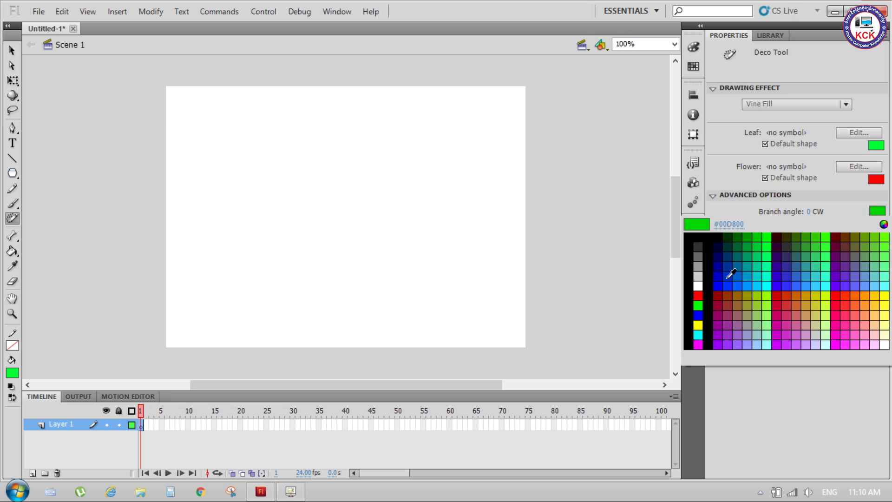
left_click(719, 261)
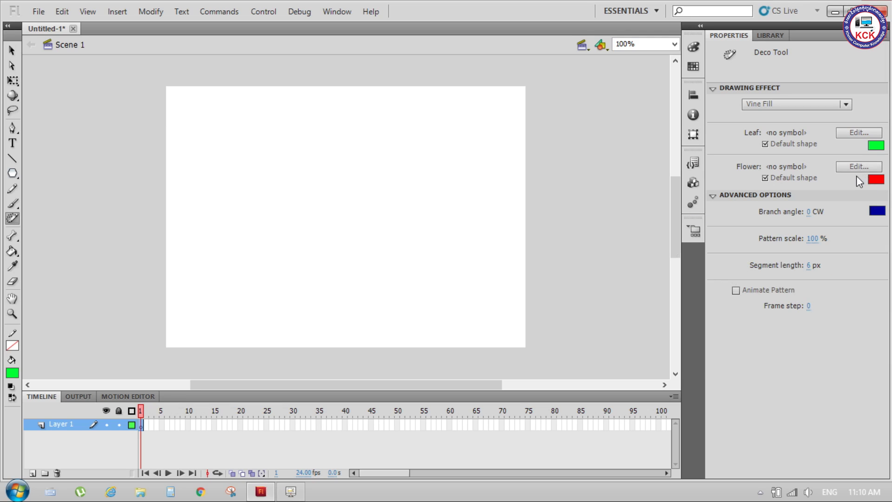
Step: Fill the stage with the recoloured vines, then delete the vine group
left_click(300, 149)
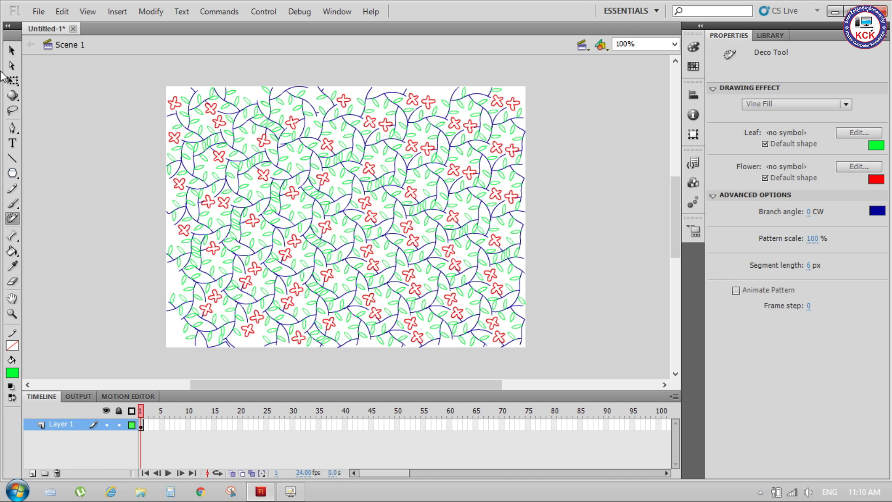
left_click(11, 50)
left_click(222, 144)
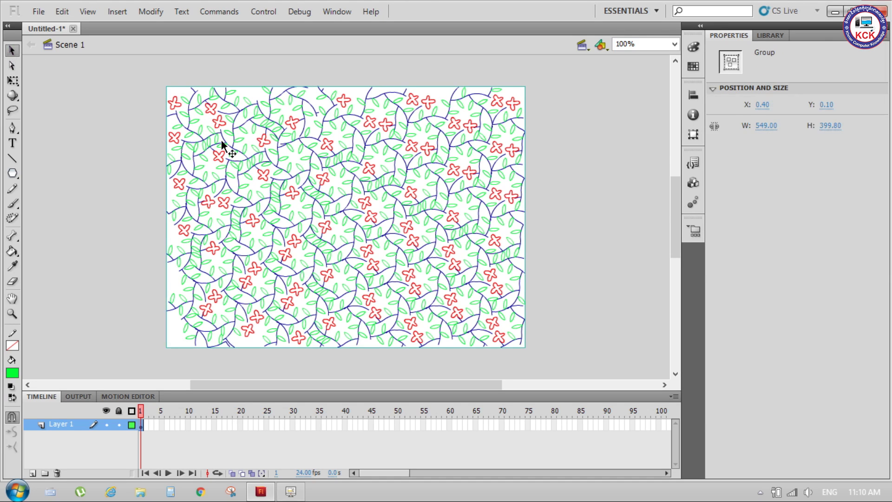
key("Delete")
left_click(14, 159)
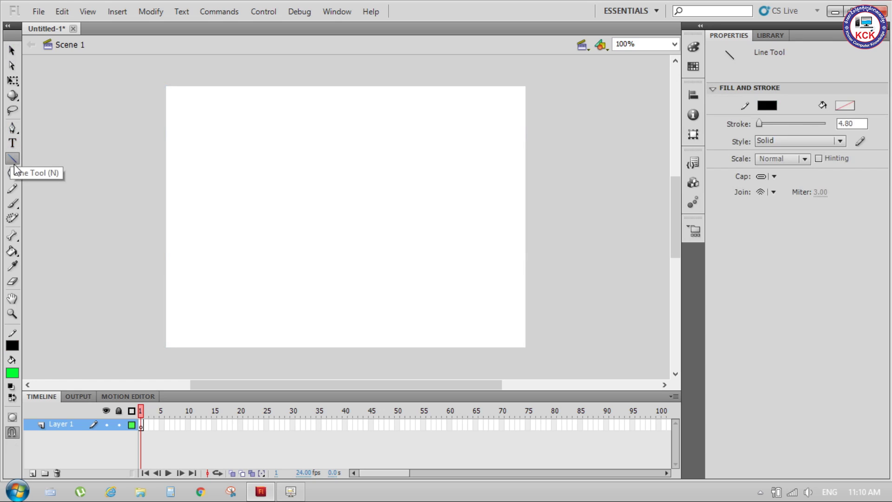
left_click_drag(13, 173, 47, 173)
mouse_move(177, 93)
left_mouse_down()
mouse_move(213, 293)
mouse_move(234, 330)
left_mouse_up()
mouse_move(428, 88)
left_mouse_down()
mouse_move(457, 352)
mouse_move(466, 360)
left_mouse_up()
left_click_drag(362, 348, 364, 350)
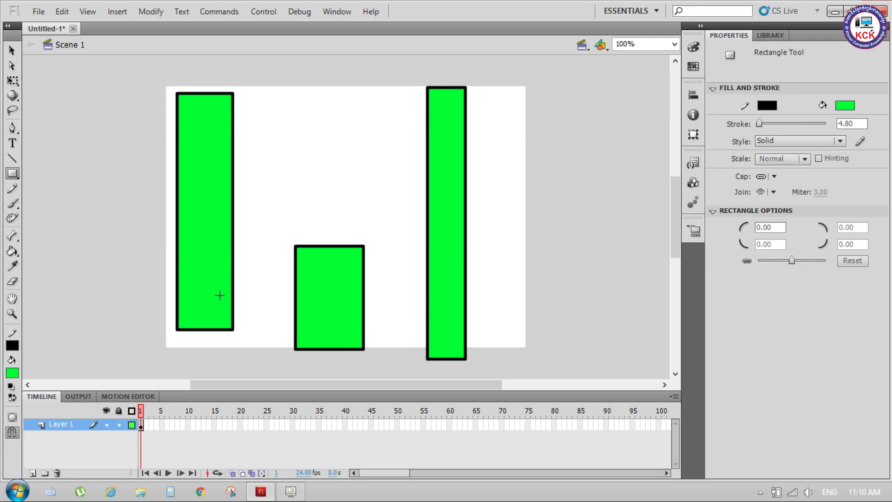
left_click(13, 52)
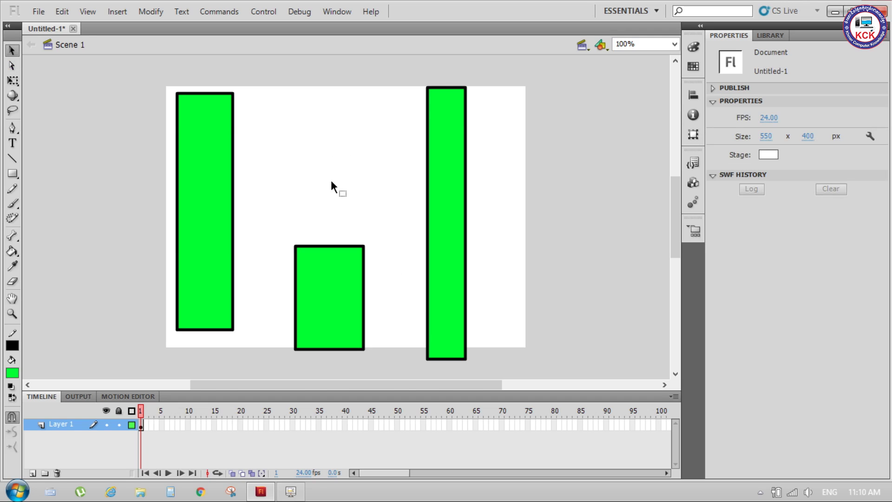
left_click(13, 219)
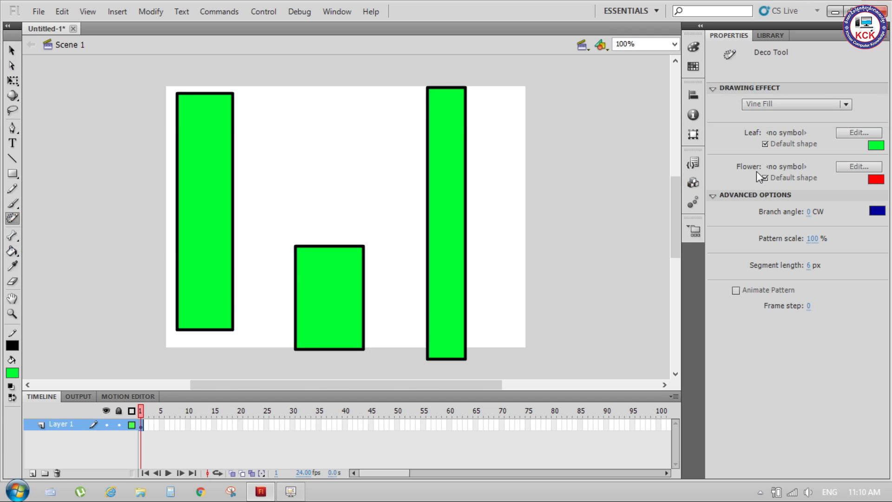
left_click(514, 137)
left_click(258, 128)
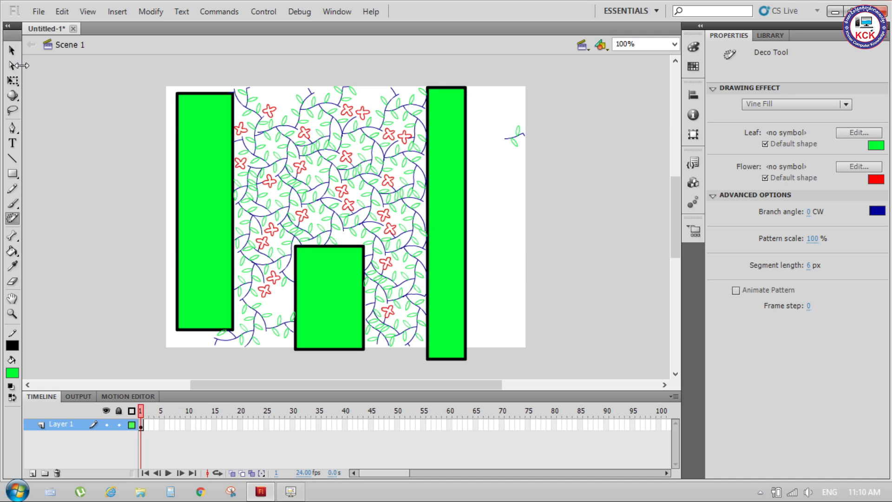
left_click(13, 51)
left_click_drag(163, 71, 511, 372)
key("Delete")
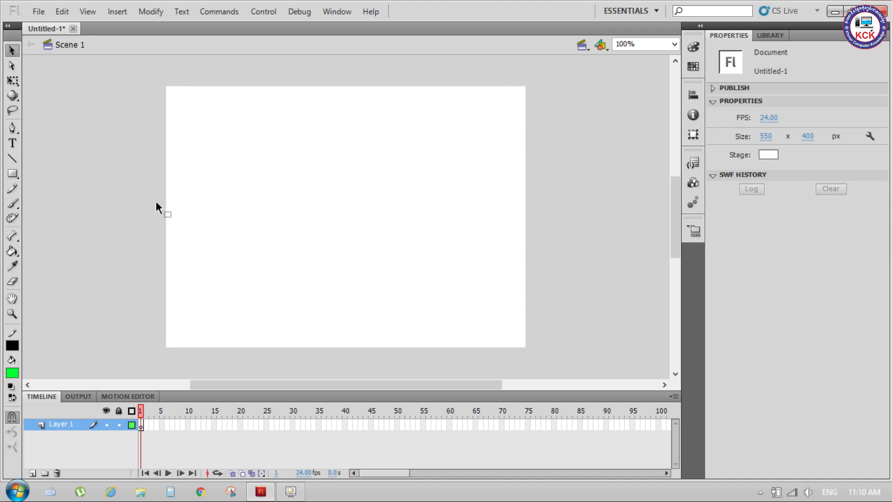
left_click(13, 218)
Step: Switch the Deco effect to Grid Fill, test it on the stage, then undo
left_click(837, 109)
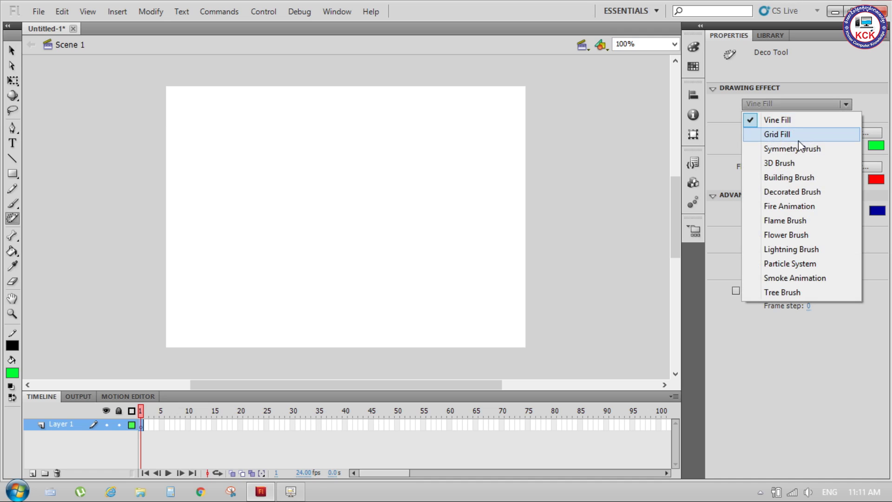
left_click(798, 138)
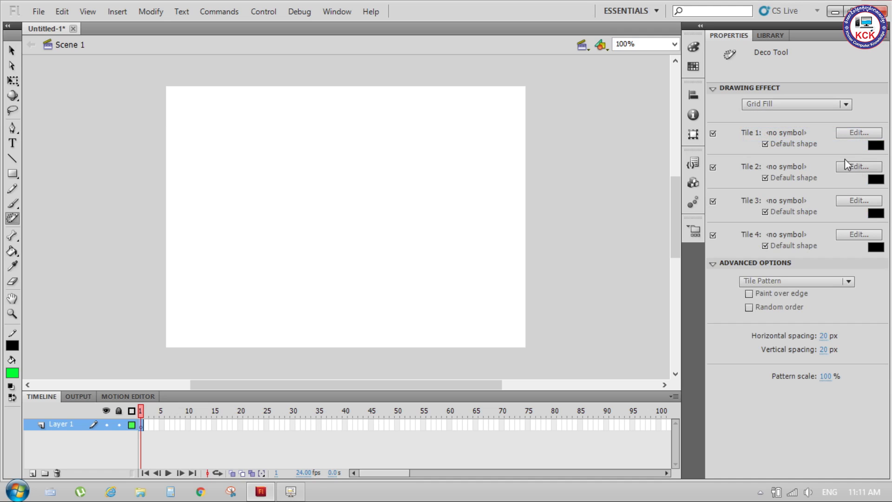
left_click(335, 177)
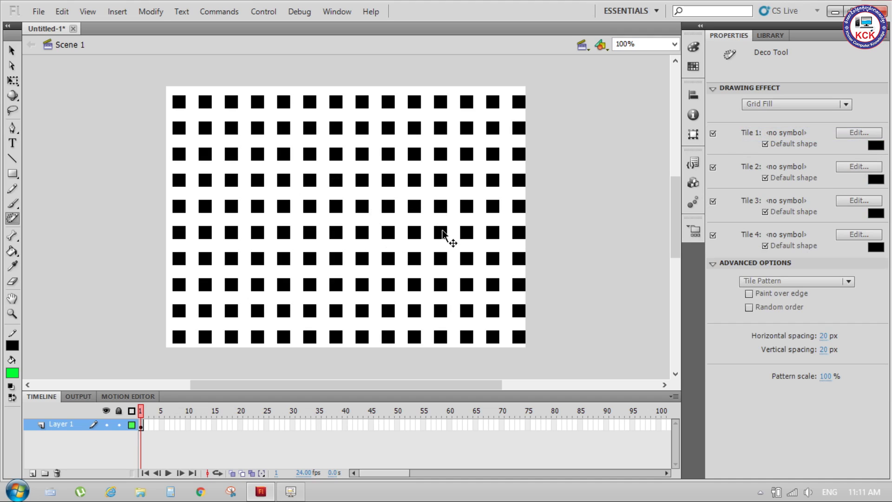
key("ctrl+z")
Step: Set Grid Fill tiles 1–4 to red, teal-green, blue and lime green
key("v")
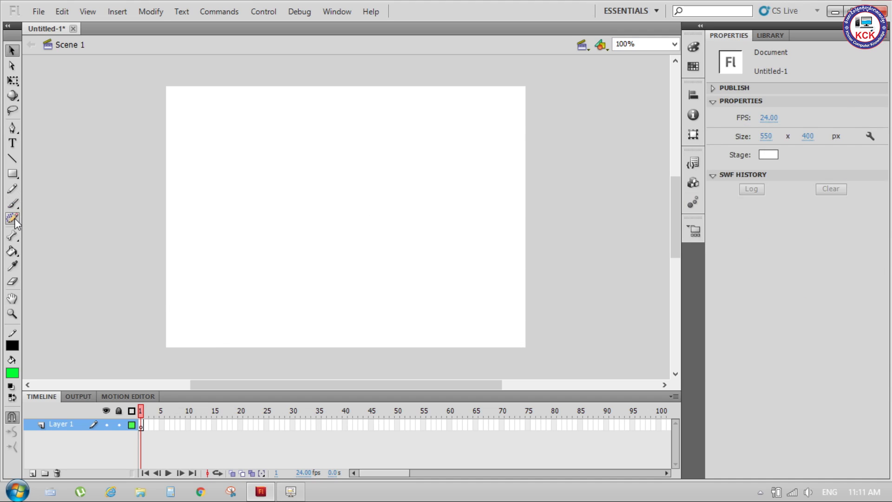
left_click(12, 217)
left_click(876, 145)
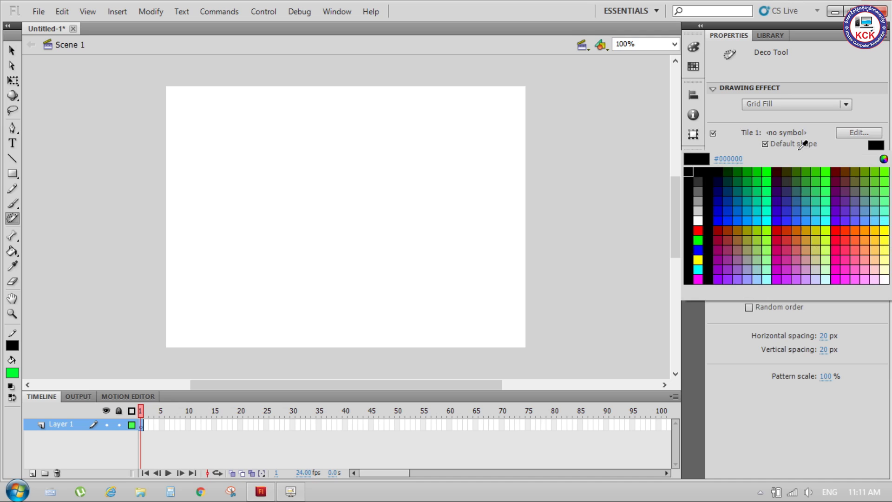
left_click(697, 236)
left_click(876, 179)
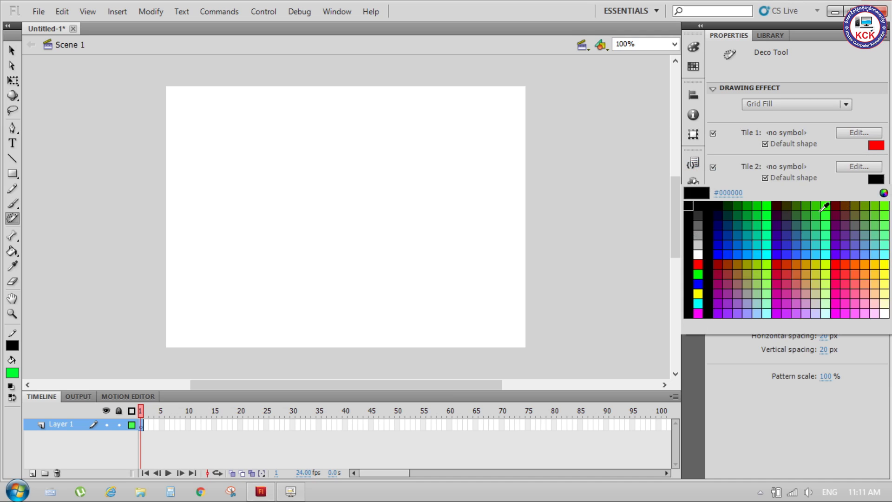
left_click(773, 227)
left_click(878, 213)
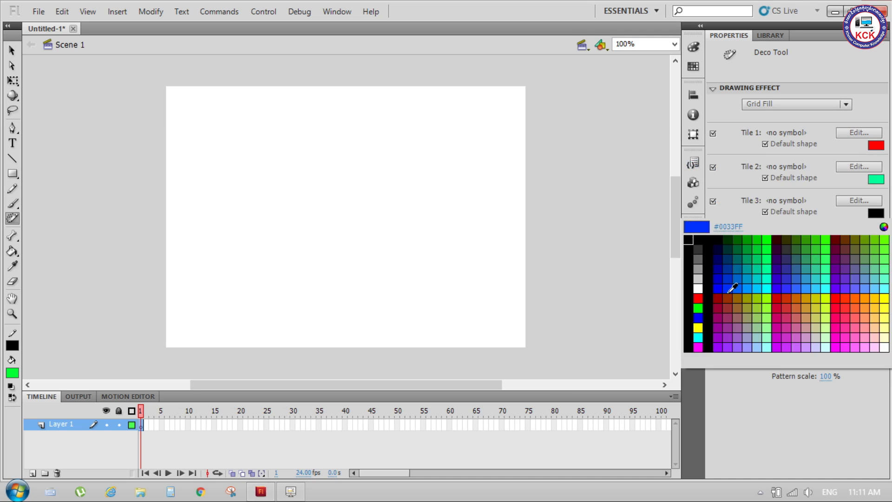
left_click(730, 288)
left_click(876, 247)
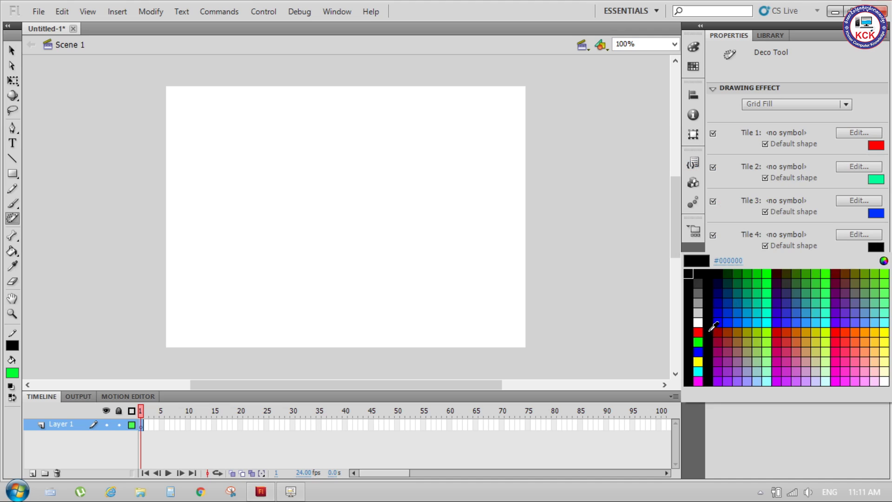
left_click(761, 333)
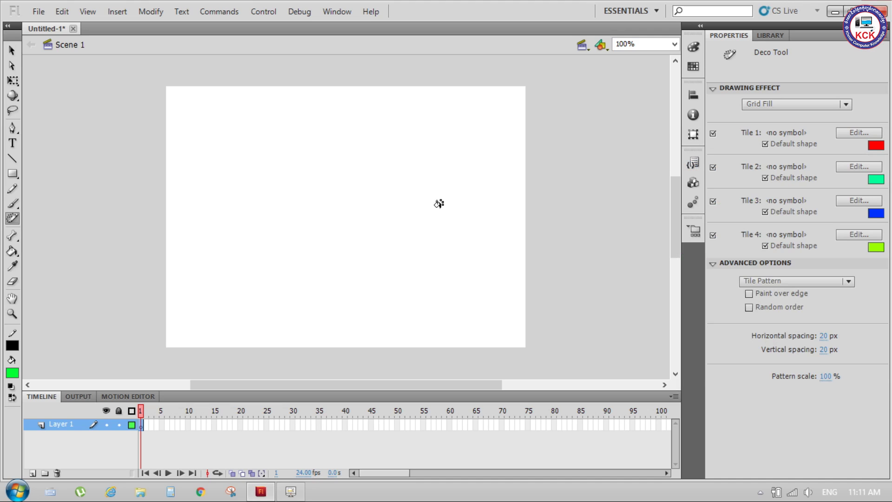
Step: Fill the stage with the coloured tile grid, then delete it
left_click(301, 168)
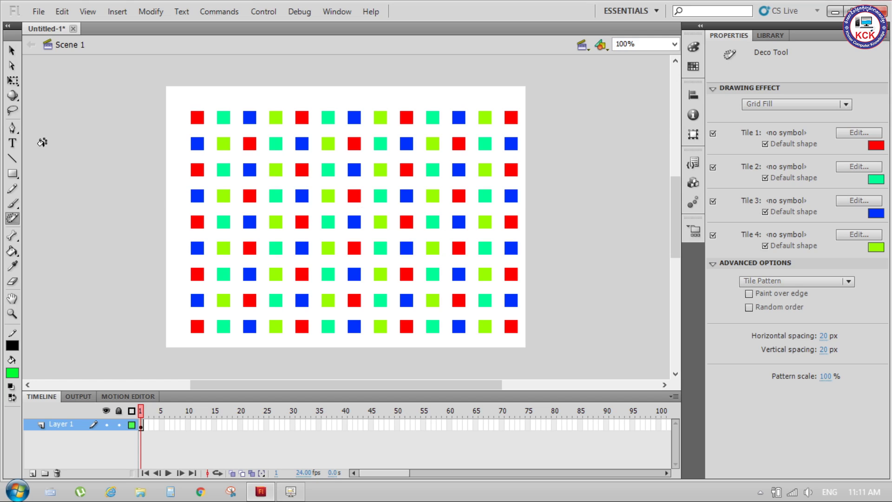
left_click(12, 50)
left_click(428, 142)
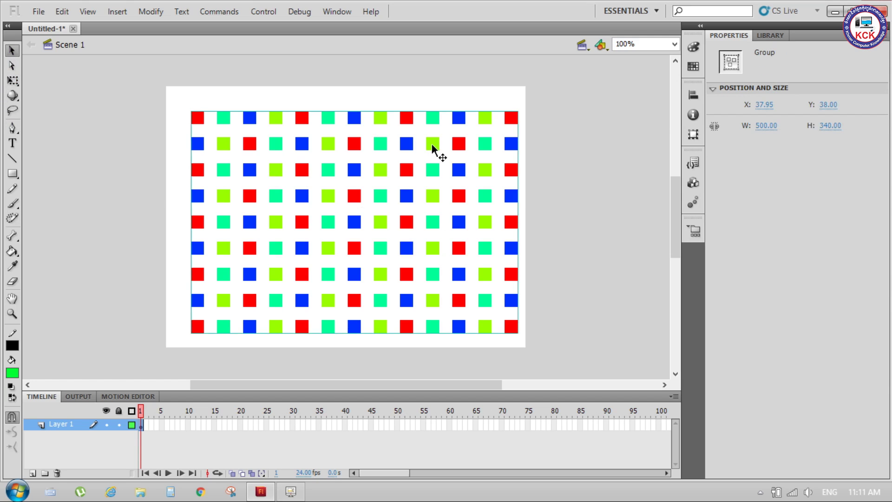
key("Delete")
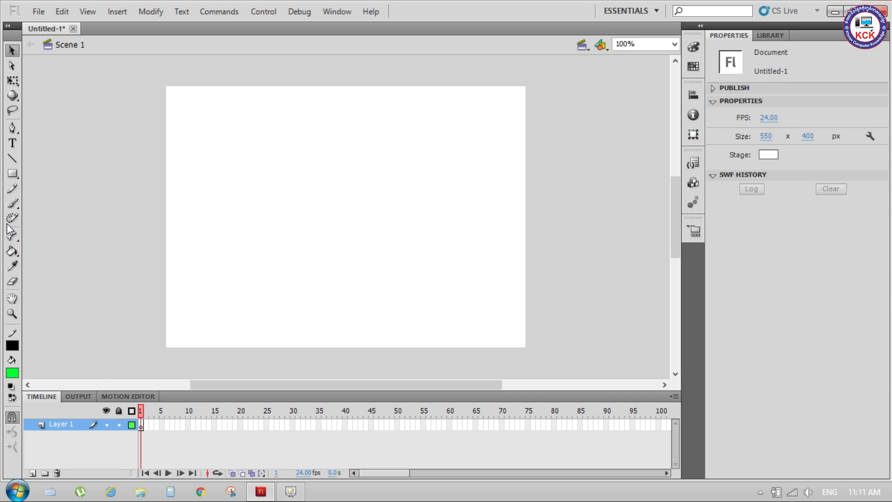
left_click(12, 218)
Step: Choose the Symmetry Brush in Rotate Around mode with a red default shape
left_click(798, 104)
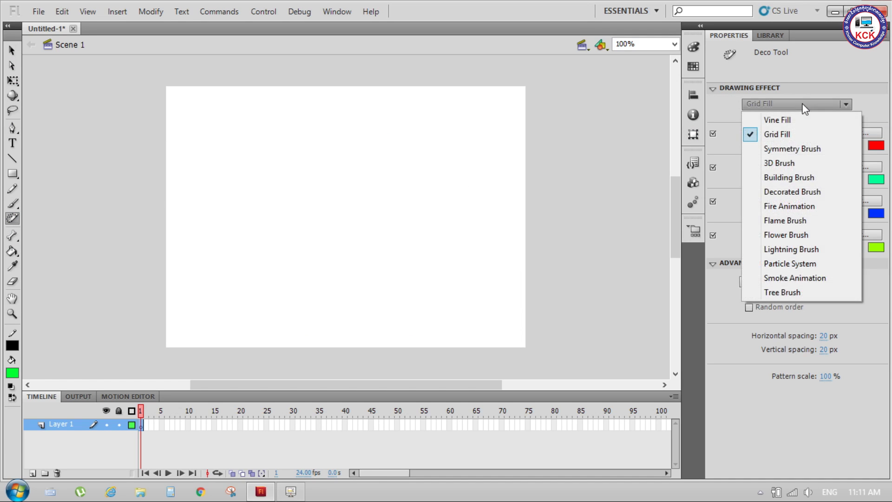
left_click(799, 150)
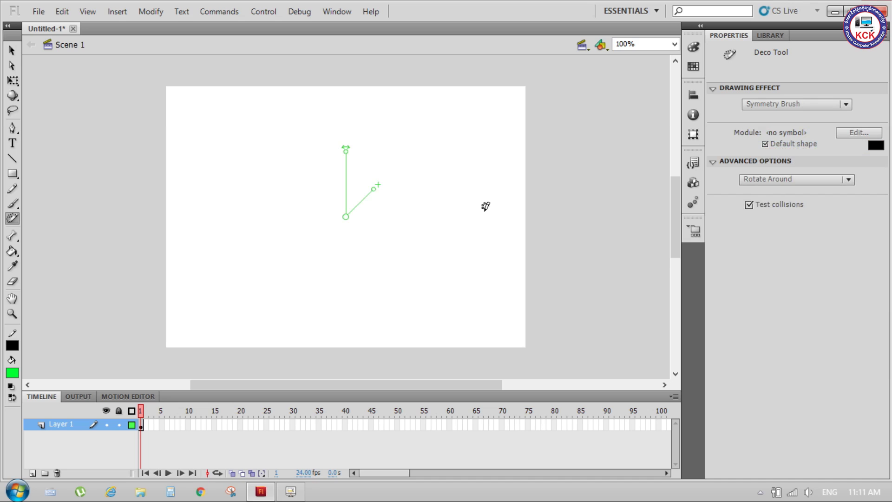
left_click(799, 180)
left_click(846, 179)
left_click(875, 145)
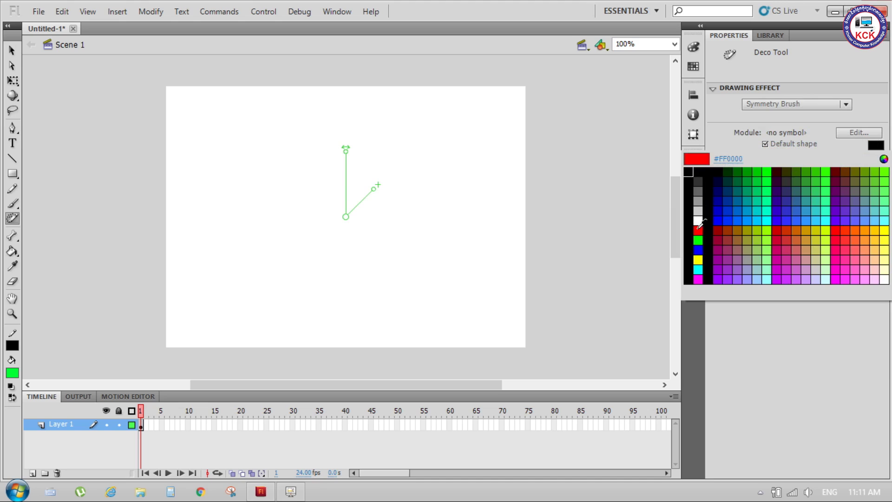
left_click(698, 231)
Step: Paint four rings of rotated red squares, then marquee-select and delete them
left_click(358, 170)
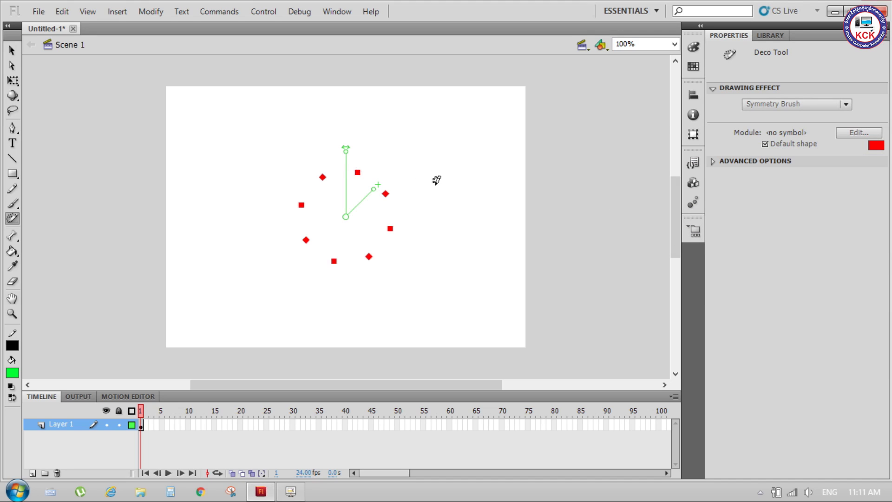
left_click(390, 145)
left_click(422, 129)
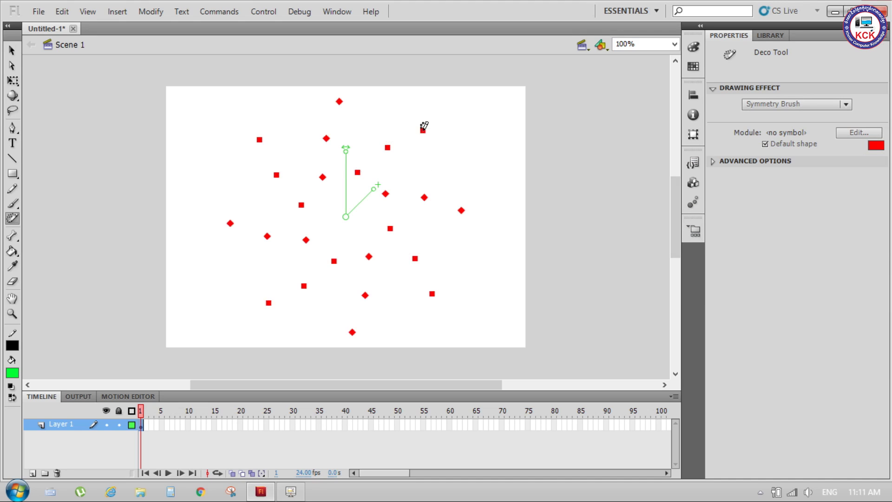
left_click(490, 172)
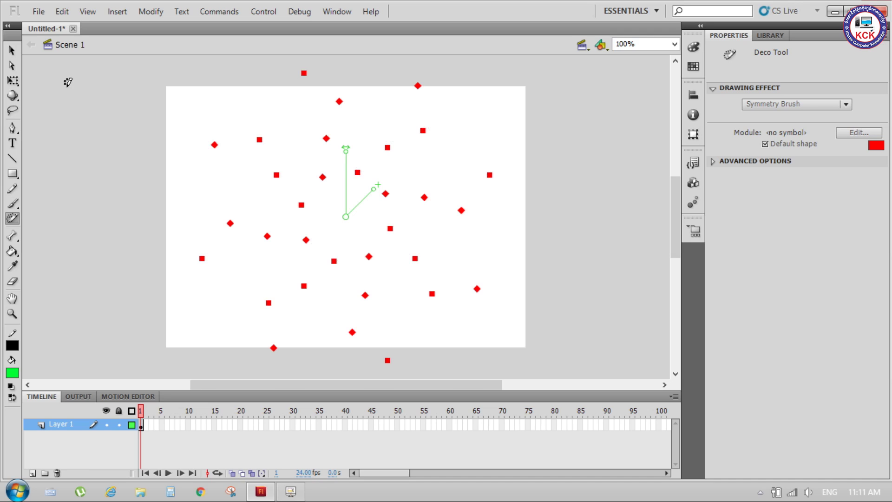
left_click(17, 53)
mouse_move(142, 103)
left_mouse_down()
mouse_move(364, 213)
mouse_move(501, 309)
left_mouse_up()
key("Delete")
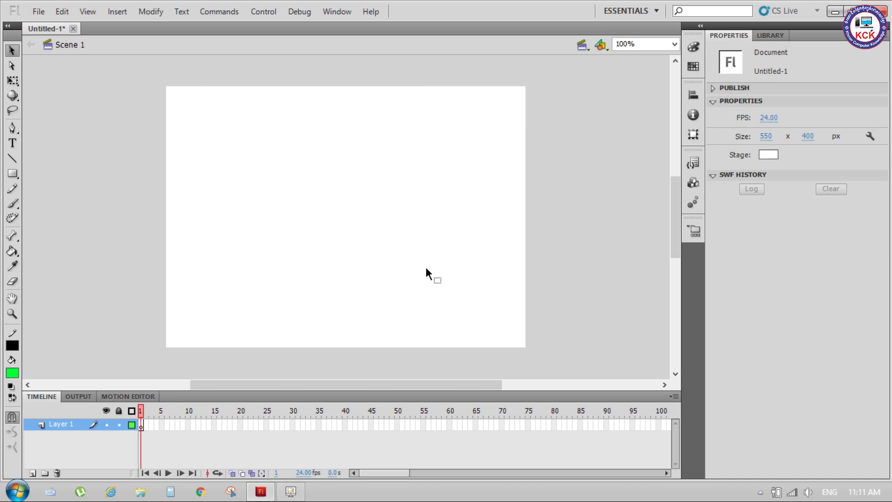
Step: Switch the Deco effect to 3D Brush and spray a trial patch of black dots
left_click(12, 217)
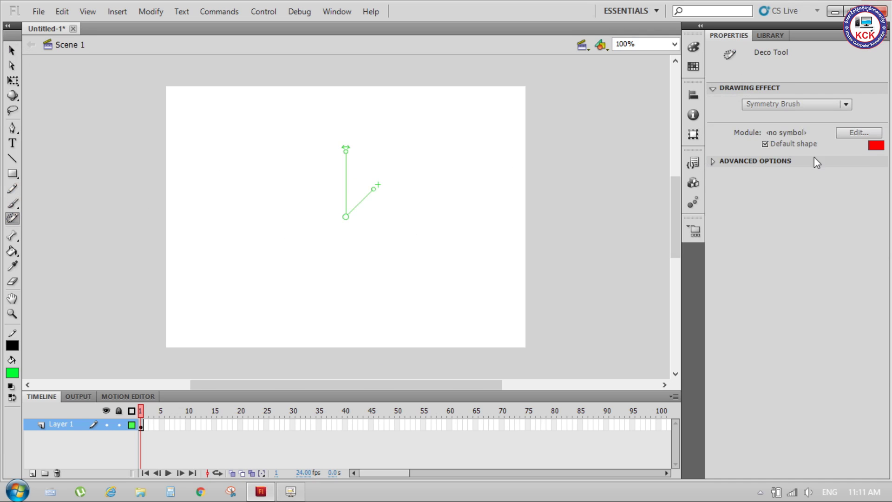
left_click(844, 104)
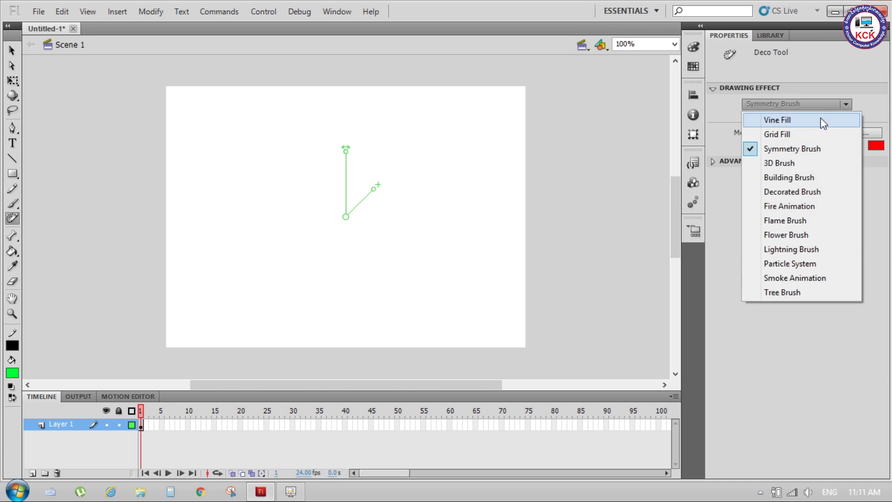
left_click(811, 162)
mouse_move(310, 165)
left_mouse_down()
mouse_move(319, 215)
mouse_move(362, 237)
mouse_move(287, 324)
mouse_move(243, 104)
mouse_move(451, 168)
mouse_move(423, 248)
left_mouse_up()
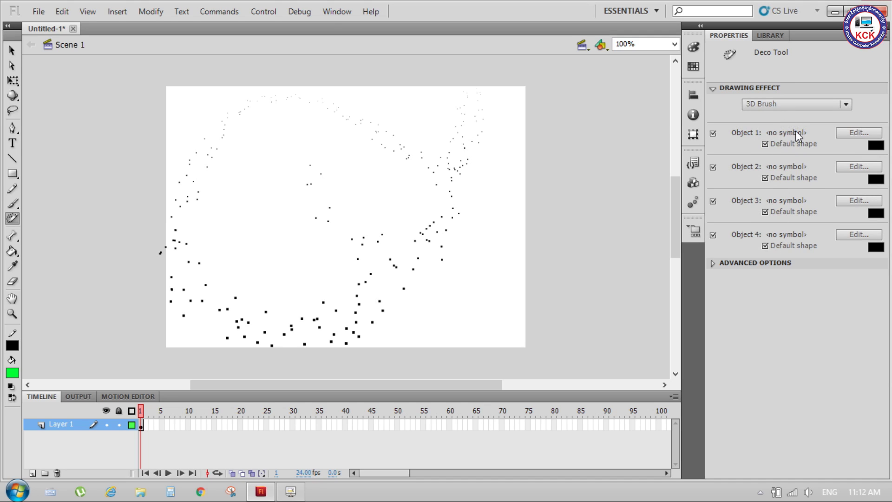
Step: Marquee-select and delete the sprayed dots region by region until the stage is empty
left_click(12, 52)
left_click_drag(152, 114, 440, 333)
key("Delete")
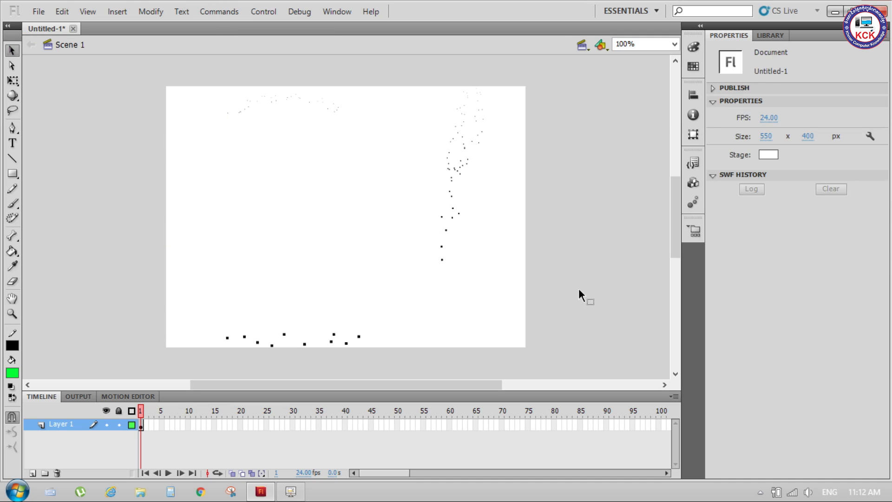
left_click_drag(297, 323, 368, 367)
key("Delete")
left_click_drag(516, 289, 412, 77)
key("Delete")
left_click_drag(406, 180, 218, 88)
key("Delete")
left_click_drag(177, 270, 325, 382)
key("Delete")
Step: Colour 3D Brush objects 2–4 rust-brown, yellow-orange and blue, then paint a curved dot trail
left_click(13, 218)
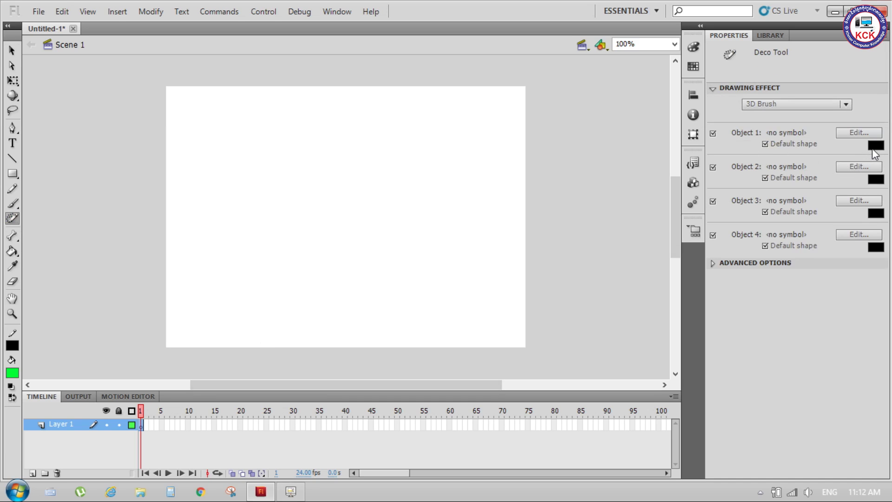
left_click(876, 179)
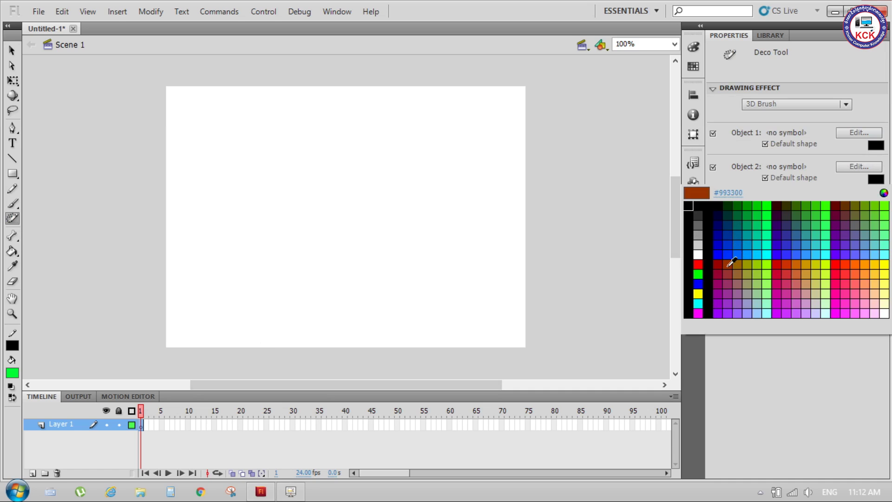
left_click(728, 264)
left_click(876, 213)
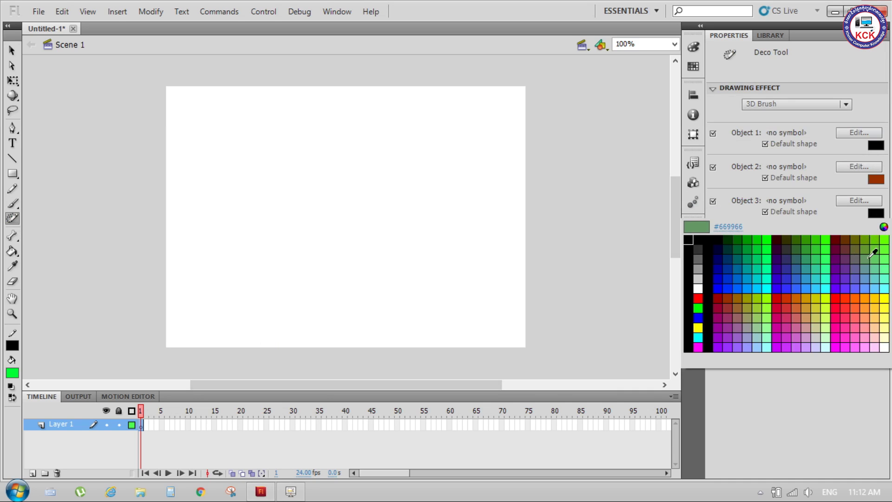
left_click(882, 298)
left_click(877, 248)
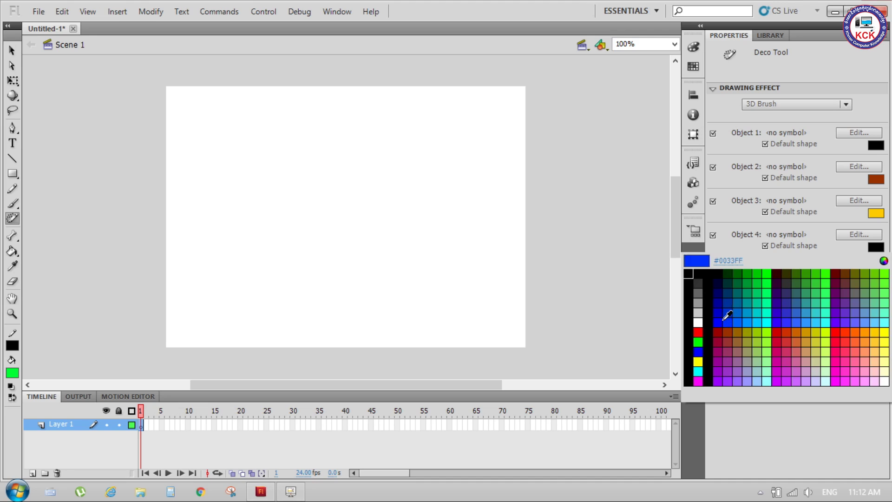
left_click(724, 318)
mouse_move(199, 222)
left_mouse_down()
mouse_move(352, 135)
mouse_move(441, 239)
mouse_move(338, 298)
mouse_move(215, 206)
mouse_move(294, 210)
mouse_move(312, 172)
mouse_move(484, 110)
mouse_move(513, 207)
mouse_move(365, 251)
mouse_move(493, 199)
mouse_move(265, 176)
mouse_move(390, 111)
mouse_move(418, 182)
left_mouse_up()
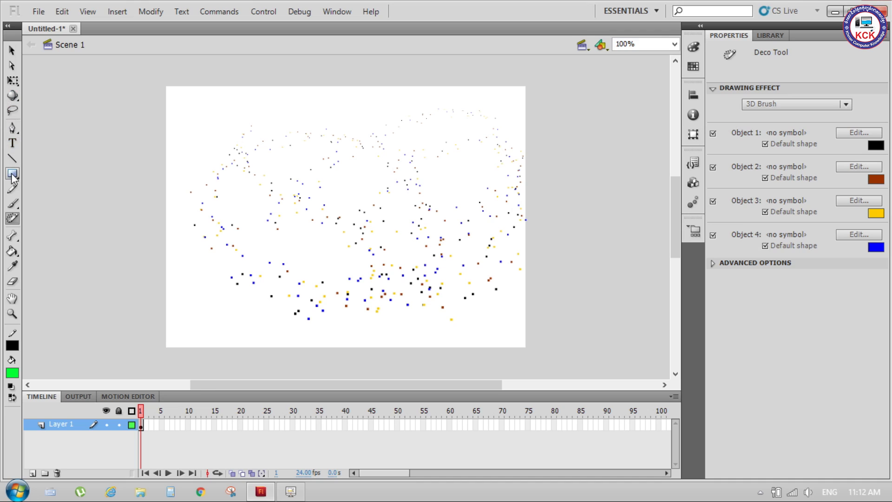
Step: Draw a circle with no outline and a green radial gradient fill on the stage
left_click_drag(12, 175, 47, 186)
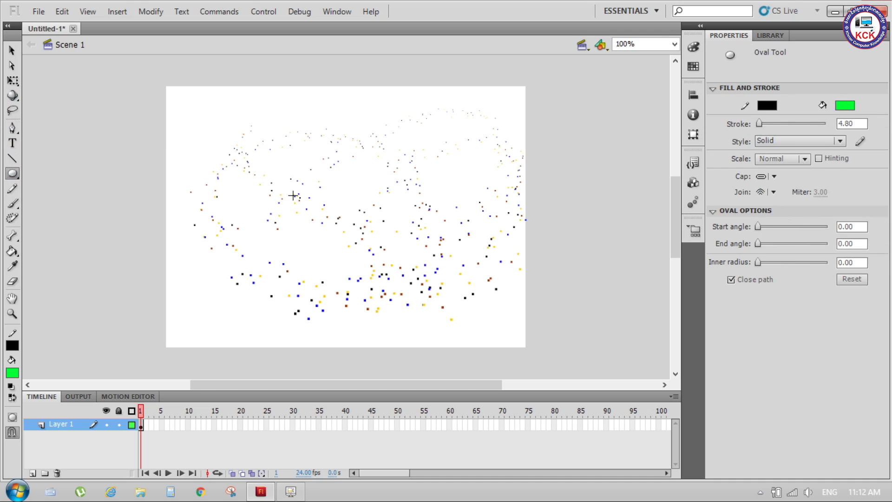
mouse_move(296, 149)
left_mouse_down()
mouse_move(335, 202)
mouse_move(325, 204)
left_mouse_up()
key("ctrl+z")
left_click(767, 105)
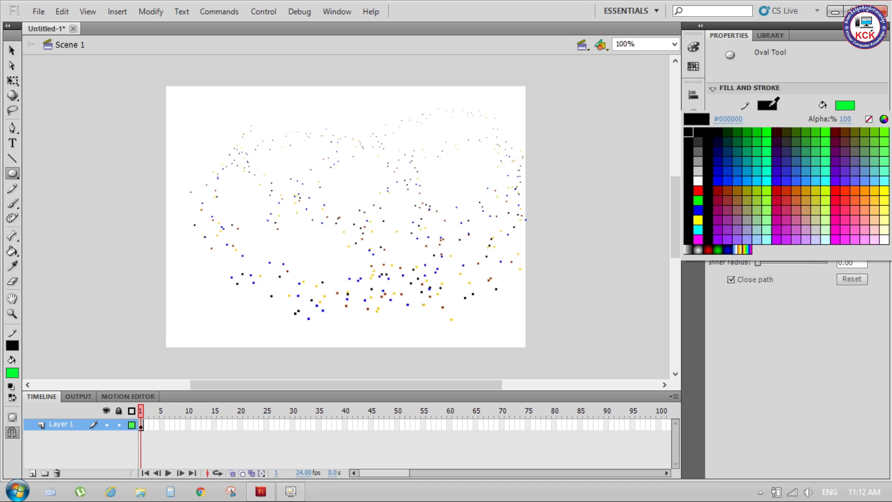
left_click(868, 119)
left_click(845, 105)
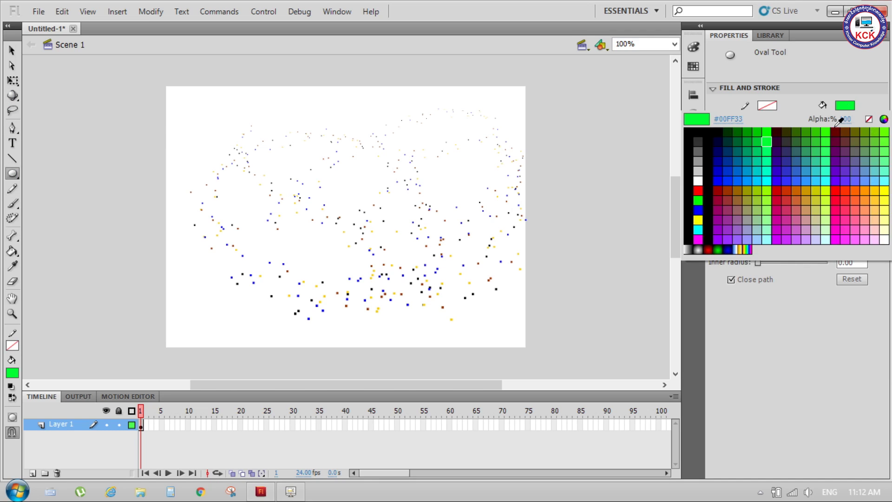
left_click(720, 249)
left_click_drag(289, 145, 339, 196)
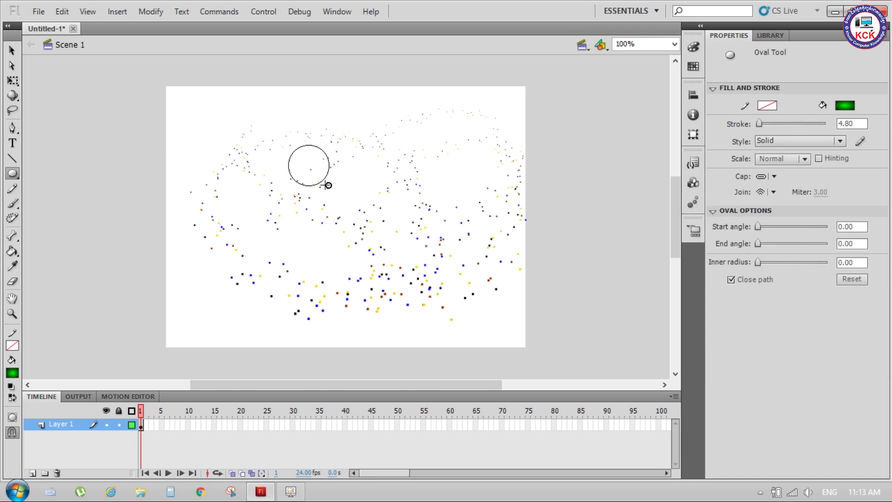
left_click_drag(340, 195, 319, 175)
Step: Move the green circle down and right, then marquee-select all the dots
left_click(12, 50)
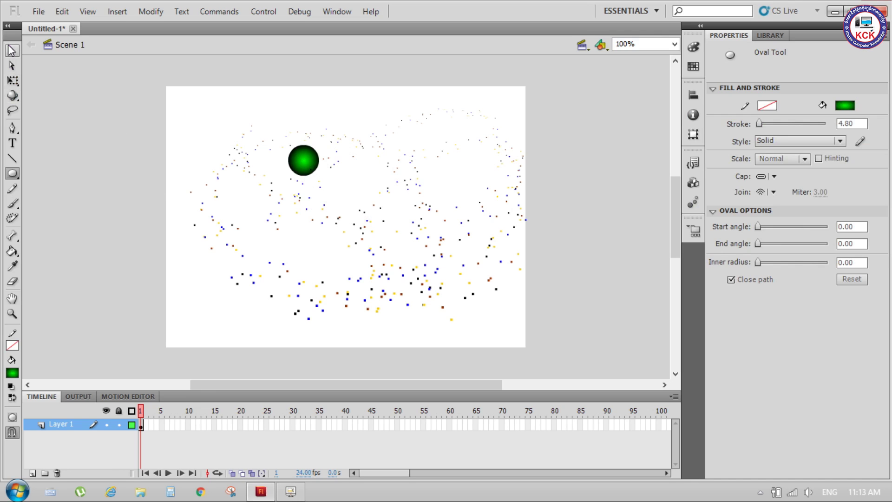
left_click(298, 158)
mouse_move(371, 239)
left_mouse_down()
mouse_move(390, 268)
mouse_move(408, 223)
left_mouse_up()
left_click(517, 298)
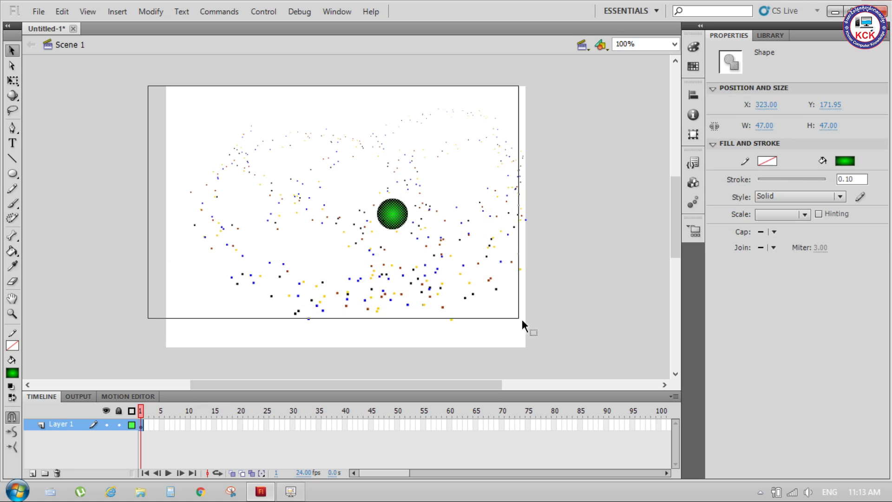
left_click_drag(206, 110, 571, 333)
Step: Delete the selected artwork and set the Deco tool to Building Brush, Random building, size 10
key("Delete")
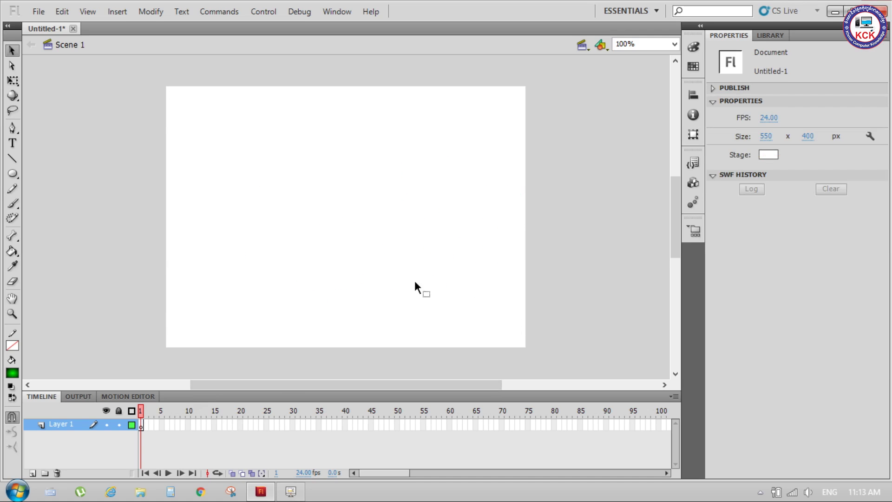
left_click(16, 216)
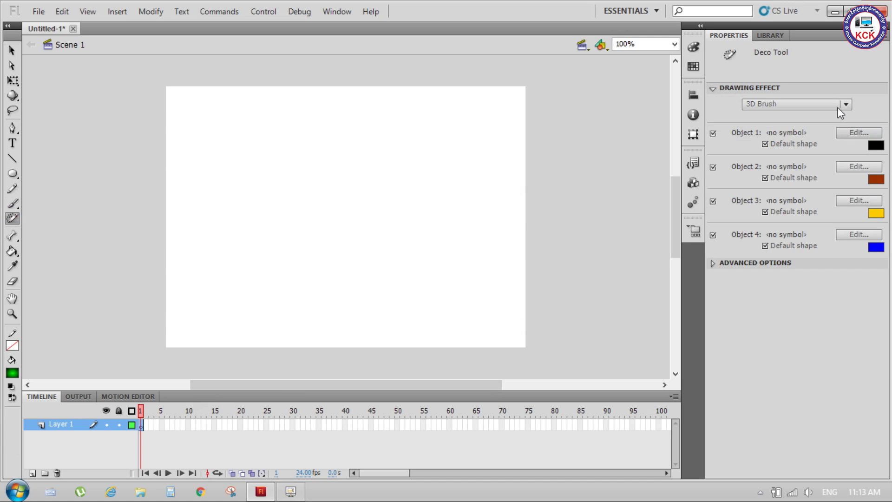
left_click(824, 101)
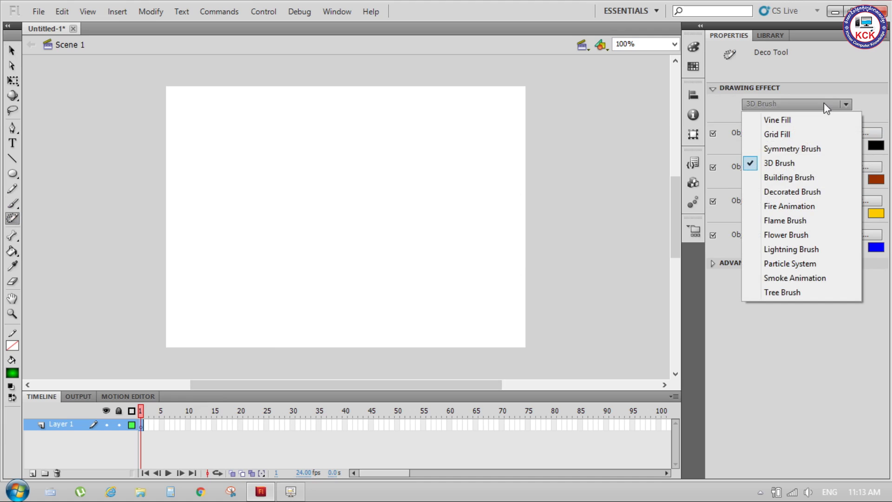
left_click(808, 179)
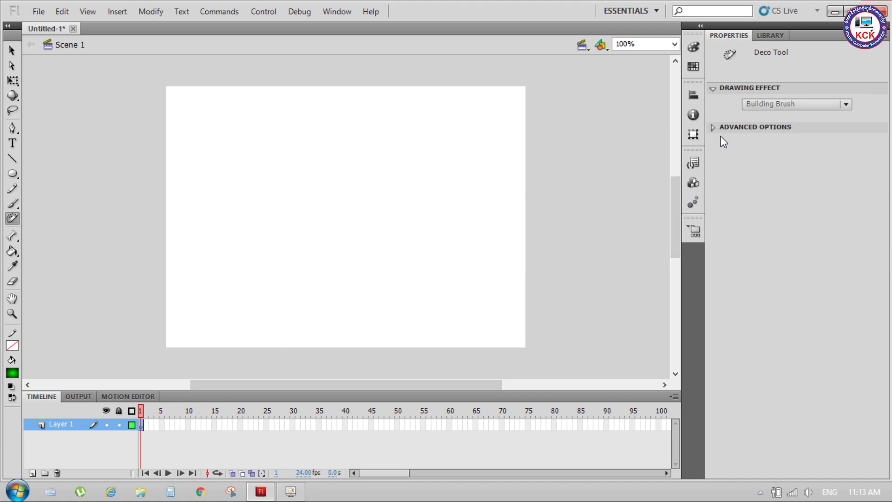
left_click(713, 129)
left_click(855, 144)
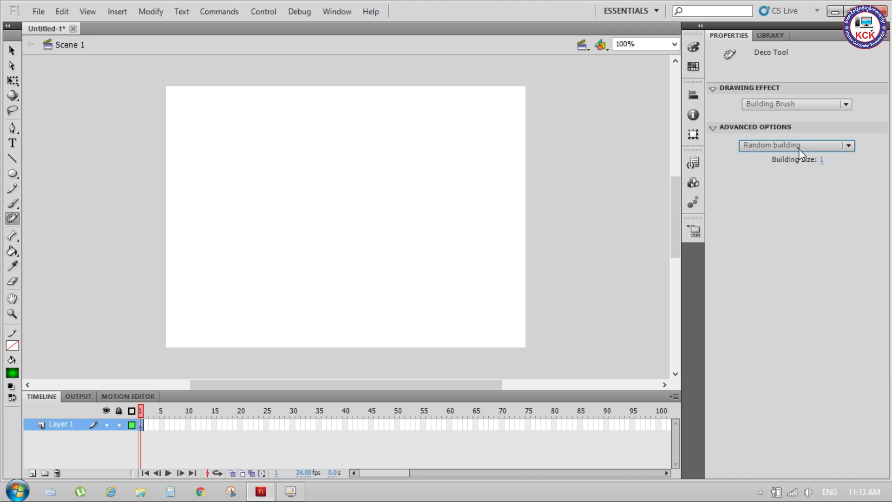
left_click(822, 160)
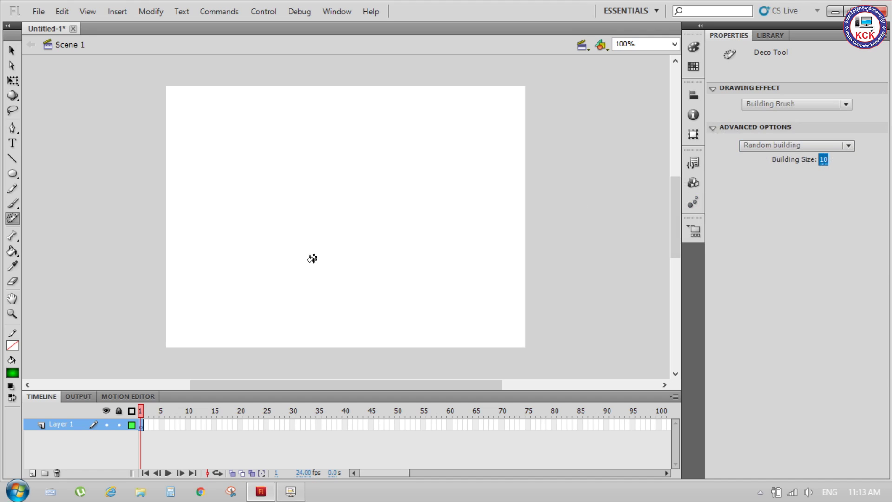
Step: Paint eight random grey, blue and tan skyscrapers across the stage
left_click_drag(294, 287, 300, 174)
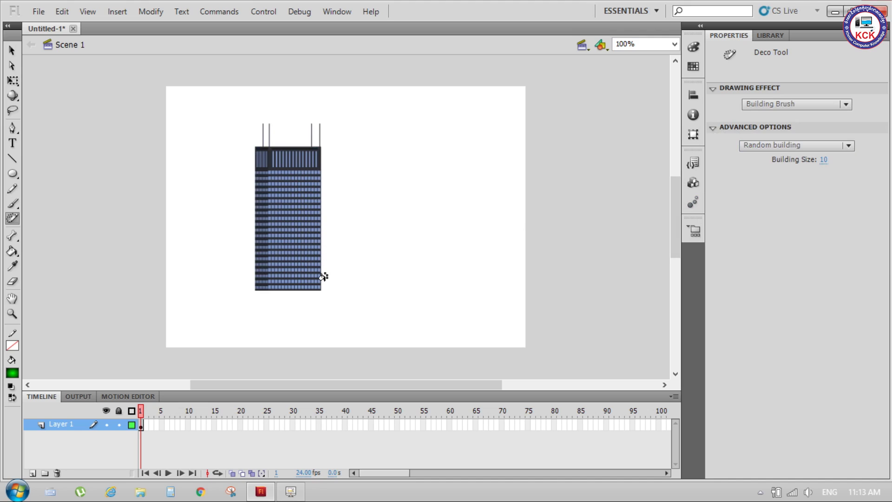
left_click_drag(386, 285, 396, 196)
left_click_drag(441, 281, 466, 115)
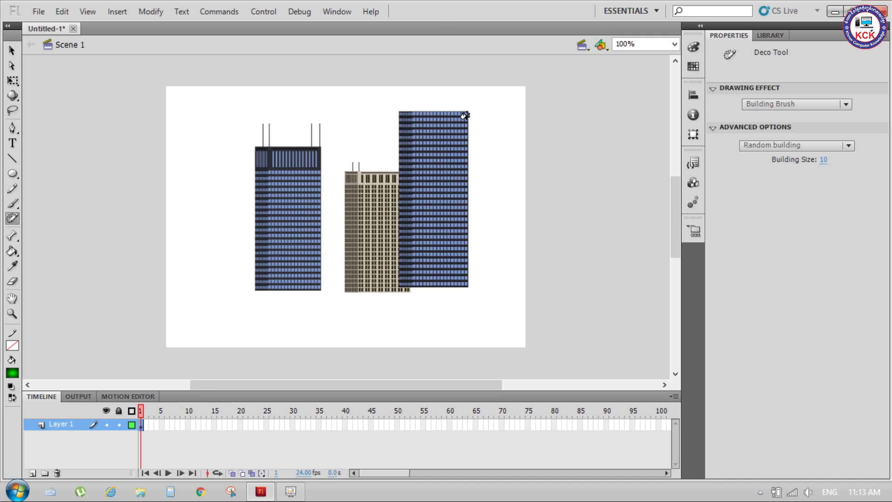
left_click_drag(238, 284, 233, 145)
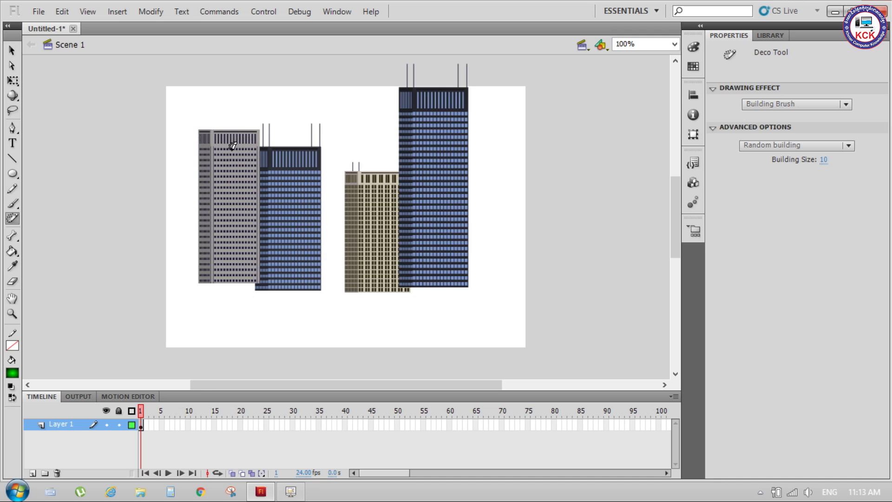
left_click_drag(329, 298, 345, 145)
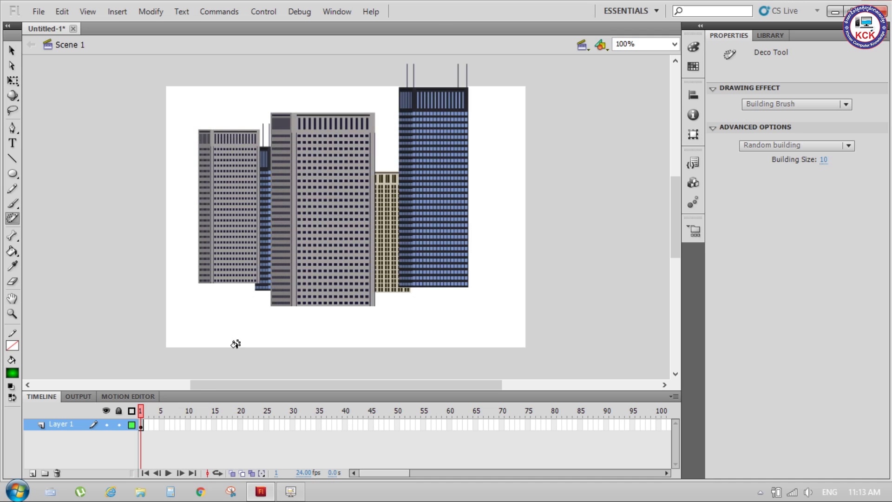
left_click_drag(235, 344, 216, 213)
left_click_drag(423, 342, 502, 284)
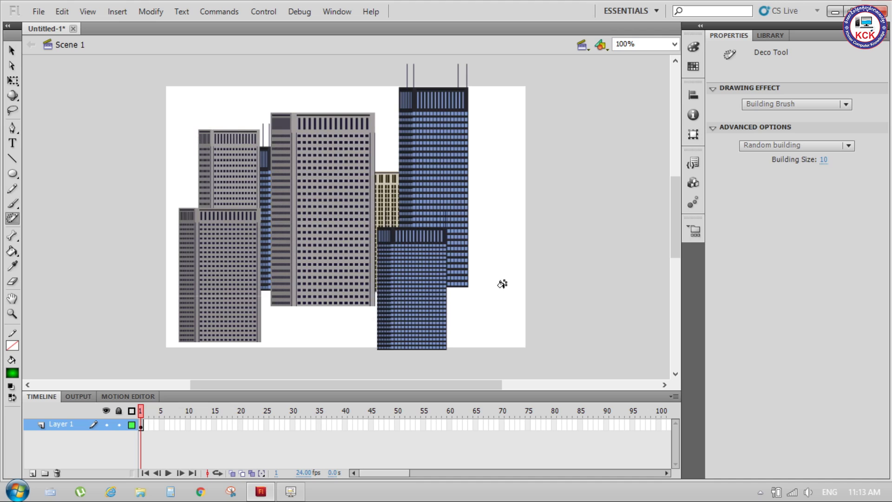
left_click_drag(500, 316, 526, 162)
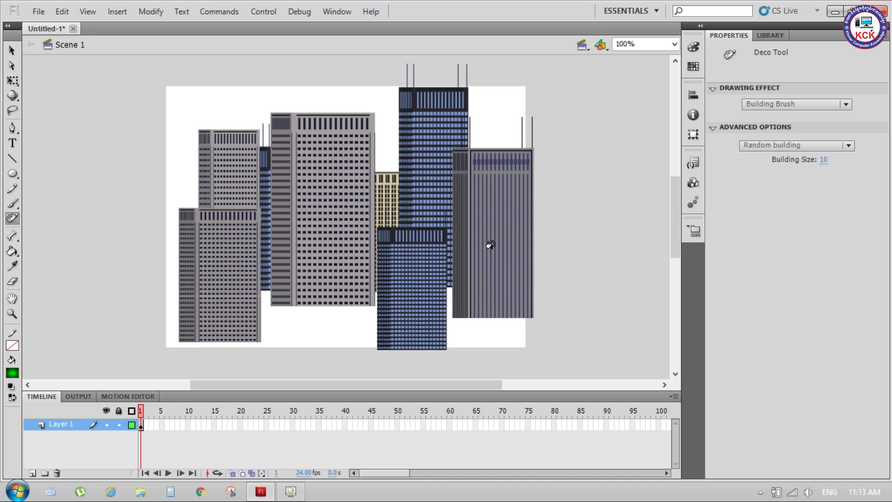
left_click(844, 148)
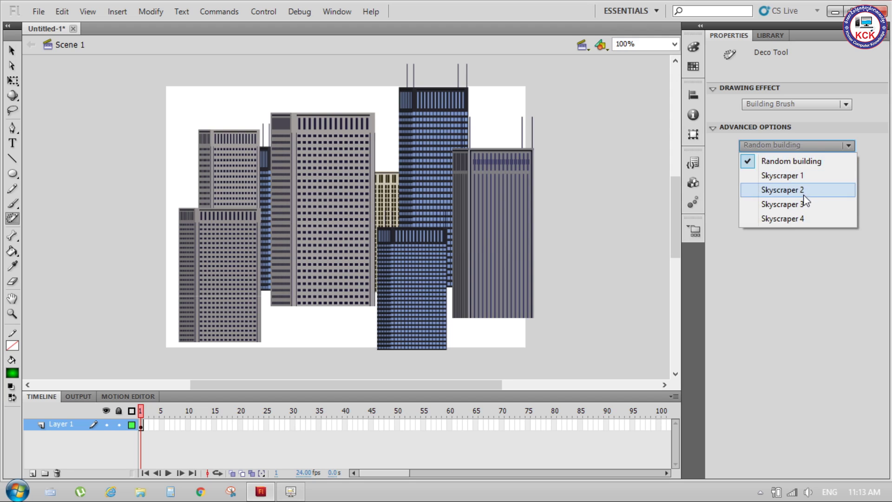
Step: Select and delete all the random buildings
left_click(12, 50)
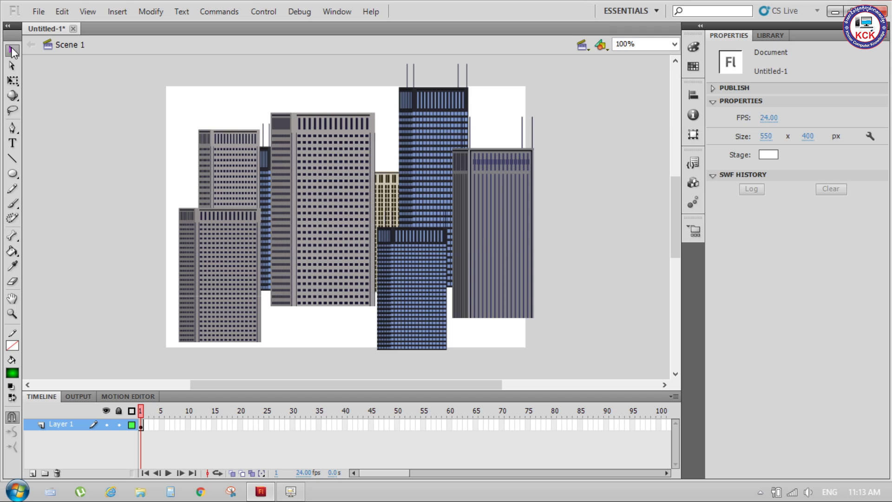
left_click_drag(107, 89, 565, 358)
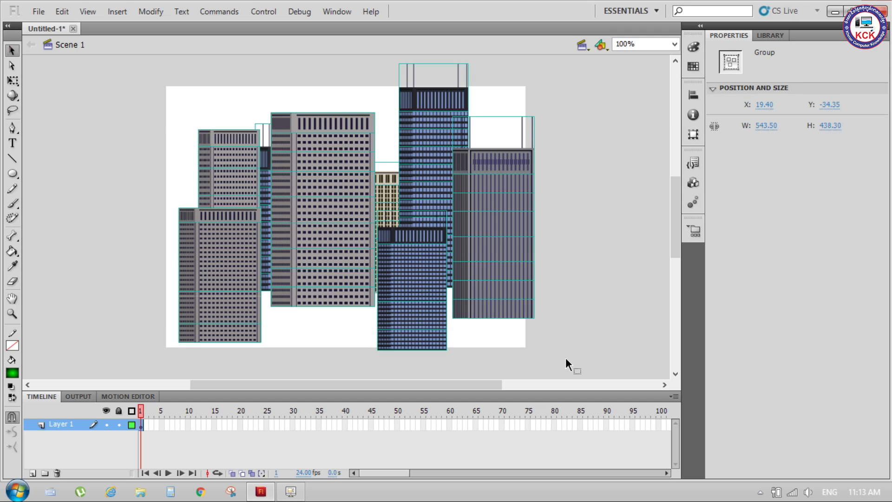
key("Delete")
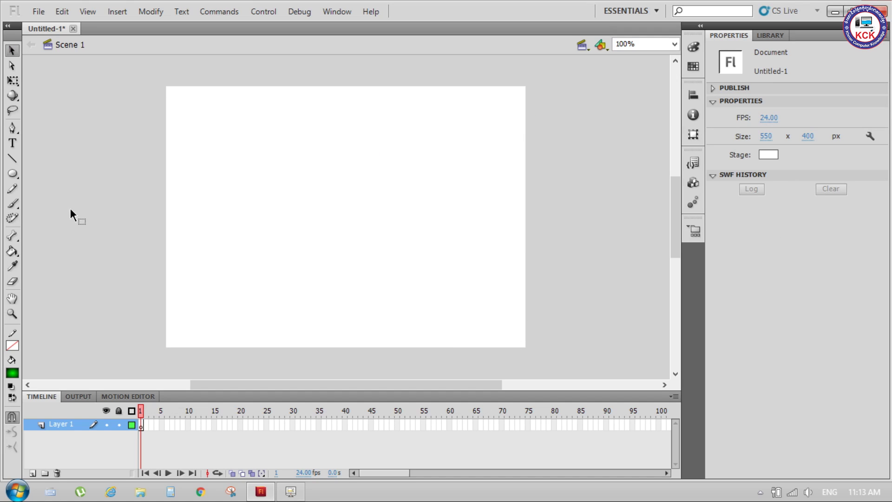
Step: Paint three Skyscraper 1 towers at different building sizes
left_click(12, 218)
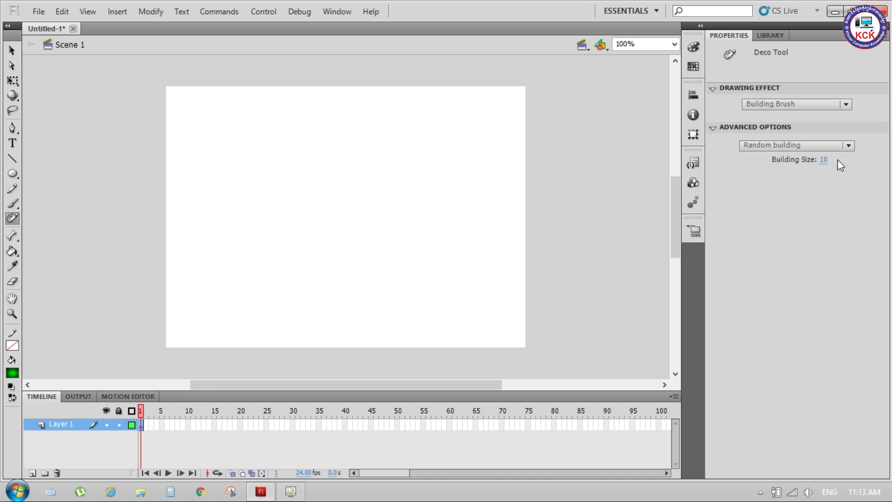
left_click(834, 145)
left_click(812, 178)
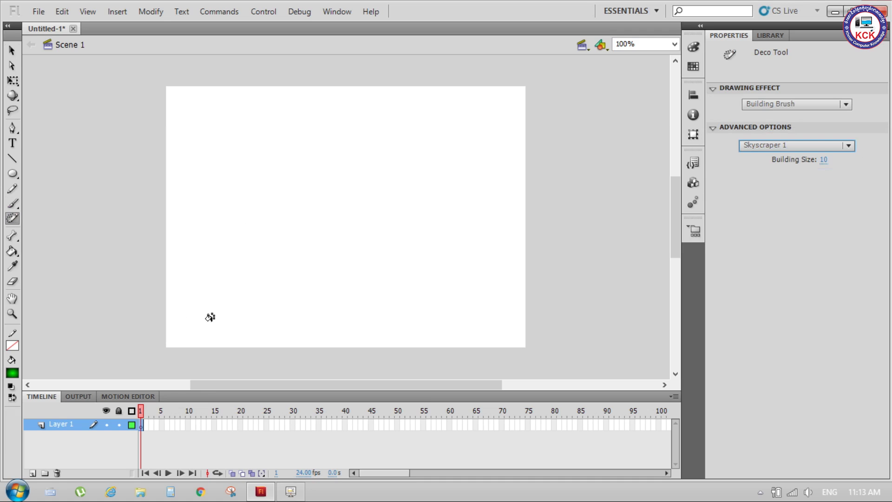
left_click_drag(205, 311, 239, 245)
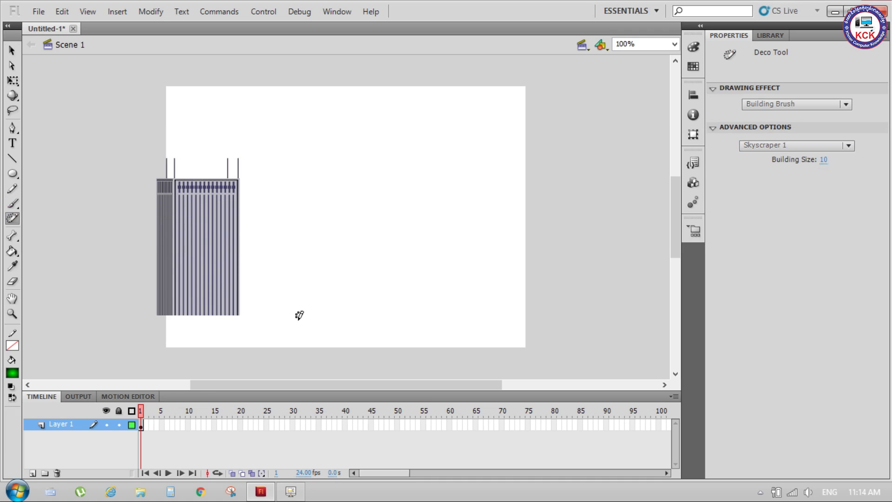
left_click(823, 160)
type("1")
left_click_drag(386, 281, 386, 126)
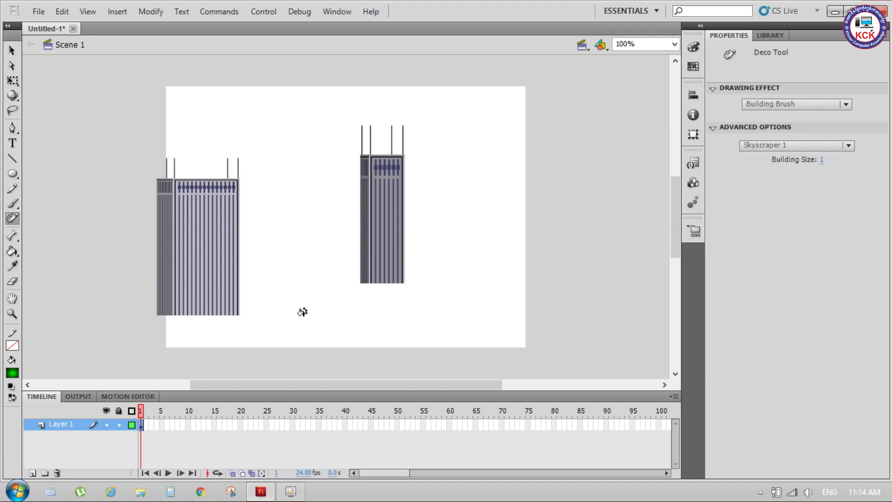
left_click_drag(303, 321, 299, 56)
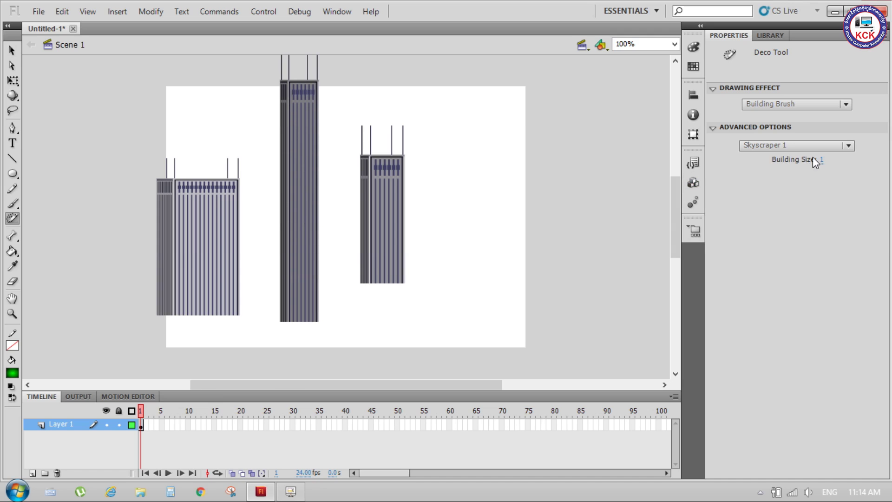
Step: Paint two dark Skyscraper 2 towers, the second at building size 10
left_click(831, 148)
left_click(803, 191)
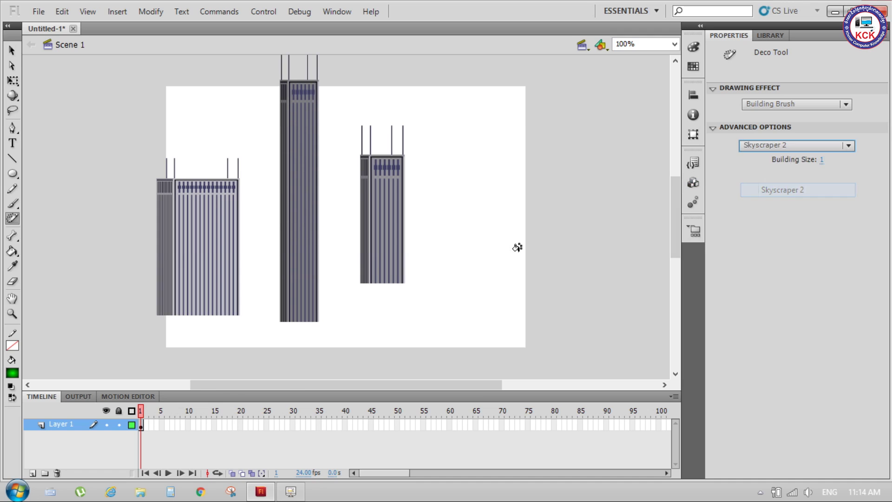
mouse_move(440, 281)
left_mouse_down()
mouse_move(473, 126)
mouse_move(495, 124)
left_mouse_up()
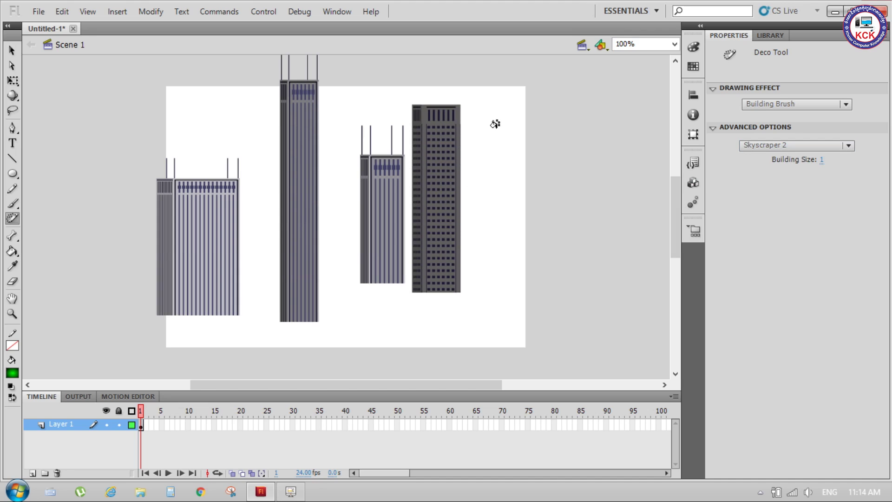
left_click_drag(821, 160, 835, 160)
left_click_drag(353, 336, 371, 166)
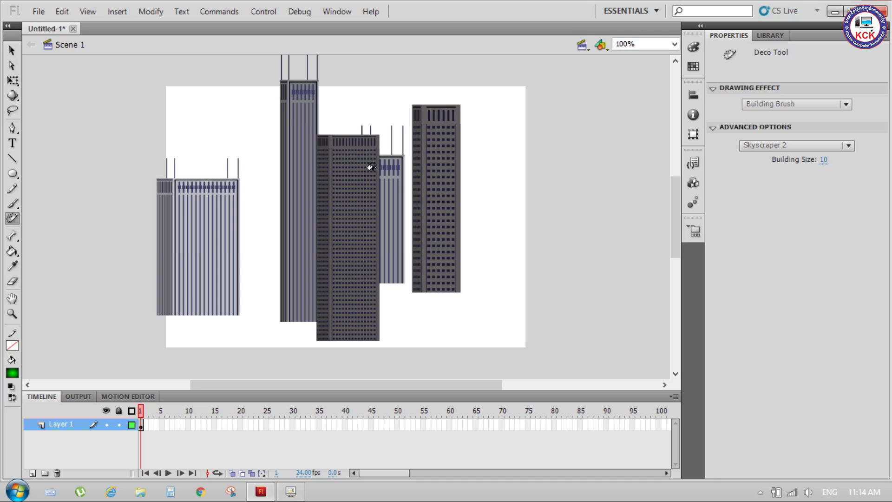
Step: Add a blue Skyscraper 3 tower on the right and an olive Skyscraper 4 at lower left
left_click(765, 146)
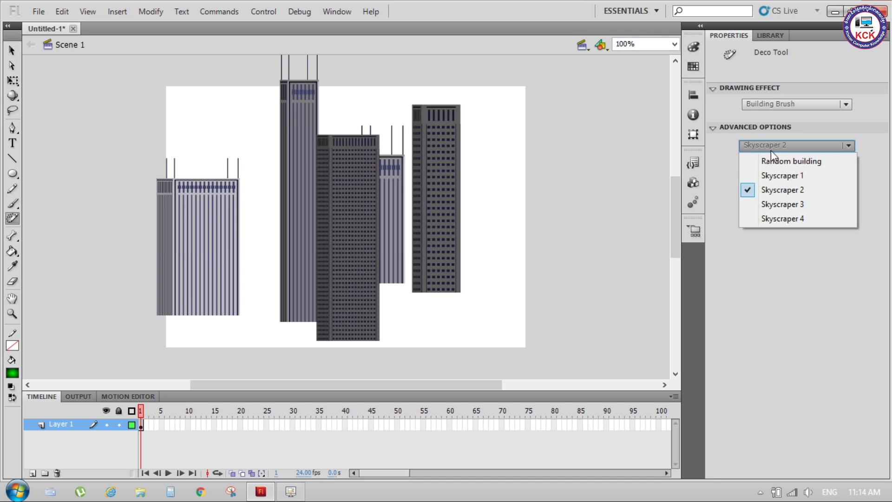
left_click(794, 205)
mouse_move(478, 320)
left_mouse_down()
mouse_move(511, 160)
mouse_move(501, 179)
left_mouse_up()
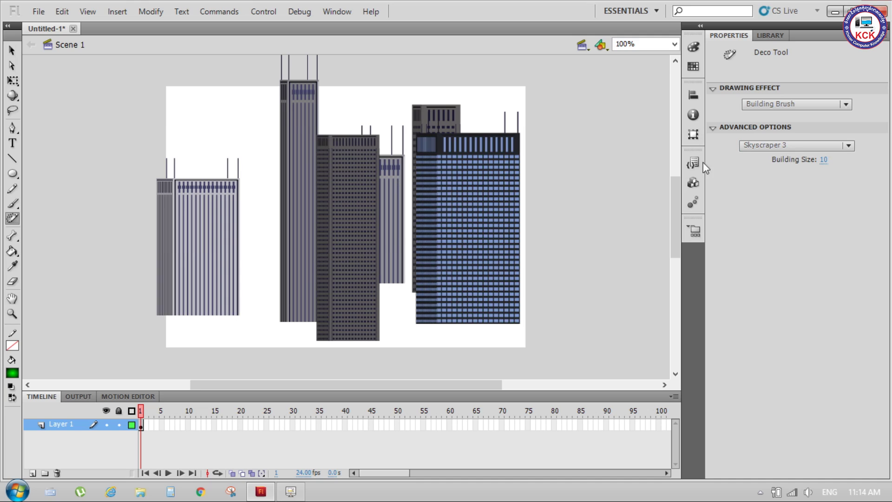
left_click(807, 145)
left_click(786, 218)
mouse_move(223, 341)
left_mouse_down()
mouse_move(271, 258)
mouse_move(279, 201)
mouse_move(276, 240)
left_mouse_up()
left_click(11, 50)
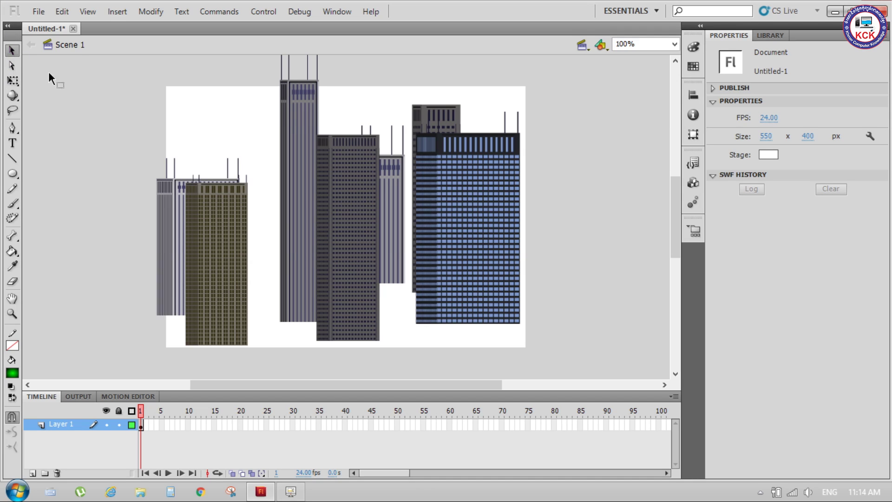
Step: Pull the olive building's sections apart and scatter them to the left
left_click(230, 249)
mouse_move(230, 249)
left_mouse_down()
mouse_move(220, 140)
mouse_move(174, 139)
left_mouse_up()
left_click_drag(233, 191, 249, 105)
left_click_drag(227, 272, 145, 265)
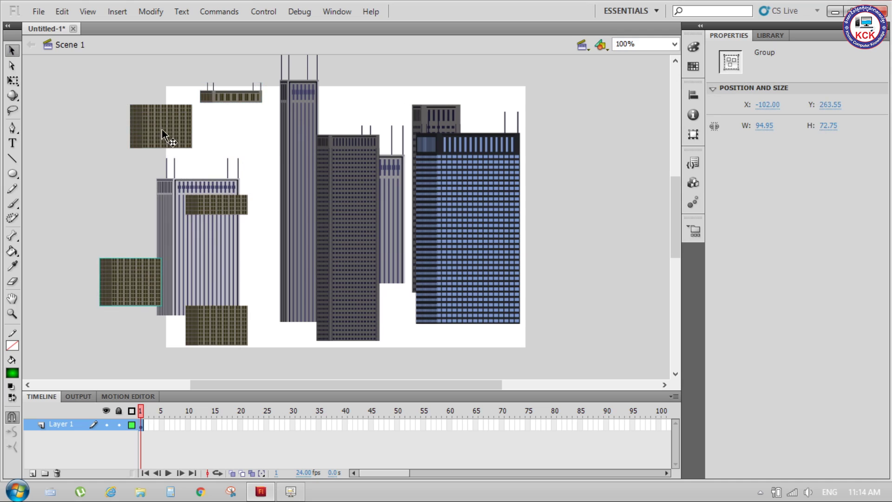
left_click_drag(162, 130, 106, 143)
left_click_drag(203, 199, 193, 109)
left_click_drag(221, 311, 110, 325)
left_click_drag(208, 333, 148, 353)
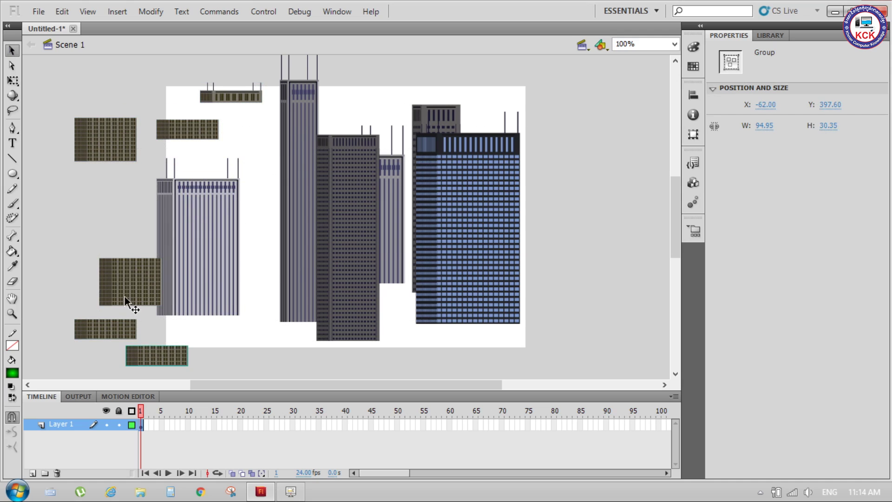
left_click_drag(125, 299, 86, 254)
mouse_move(188, 252)
left_mouse_down()
mouse_move(119, 181)
mouse_move(135, 195)
mouse_move(193, 195)
mouse_move(210, 281)
mouse_move(158, 304)
left_mouse_up()
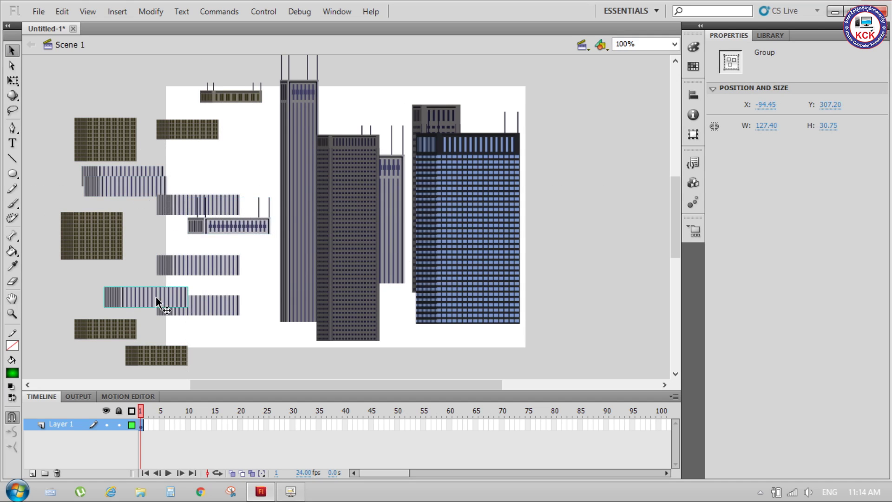
left_click_drag(214, 312, 246, 336)
Step: Step the tall tower's segments into a staircase and scatter the dark segments
left_click_drag(303, 299, 259, 294)
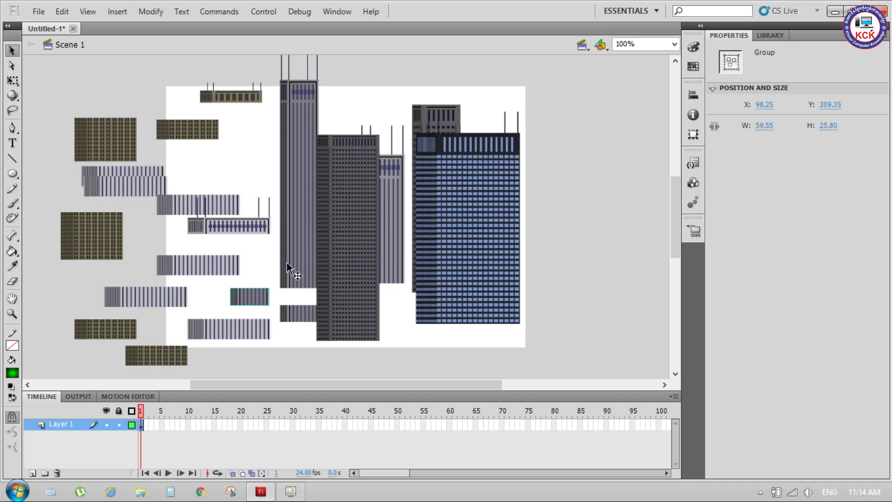
left_click_drag(289, 267, 250, 267)
left_click_drag(295, 225, 260, 222)
left_click_drag(291, 182, 258, 179)
mouse_move(305, 143)
left_mouse_down()
mouse_move(290, 128)
mouse_move(344, 116)
left_mouse_up()
left_click_drag(364, 161, 390, 107)
left_click_drag(326, 266, 442, 358)
left_click_drag(344, 315, 365, 369)
left_click_drag(361, 291, 391, 299)
left_click_drag(367, 223, 328, 225)
mouse_move(358, 192)
left_mouse_down()
mouse_move(358, 182)
mouse_move(372, 179)
left_mouse_up()
left_click_drag(448, 239, 493, 232)
Step: Shift the blue strips and dark tower segments right, then delete all the building artwork
left_click_drag(518, 293, 548, 269)
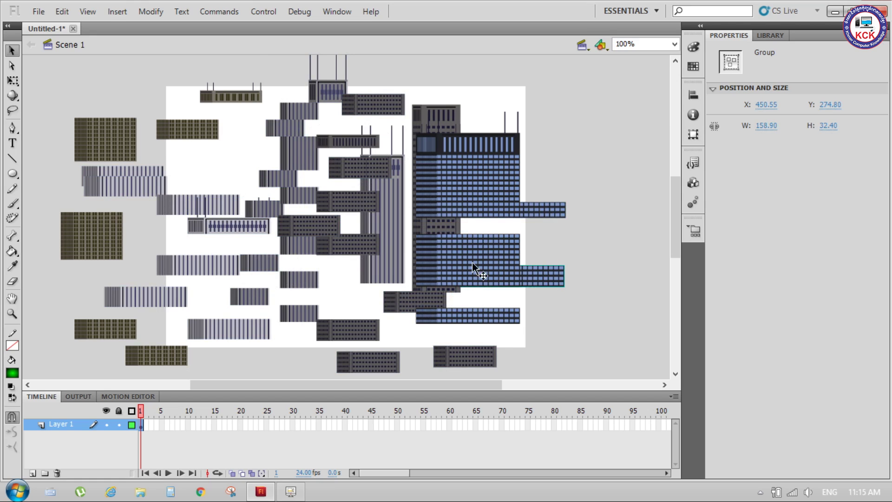
left_click_drag(478, 269, 478, 251)
mouse_move(494, 168)
left_mouse_down()
mouse_move(521, 148)
mouse_move(546, 179)
left_mouse_up()
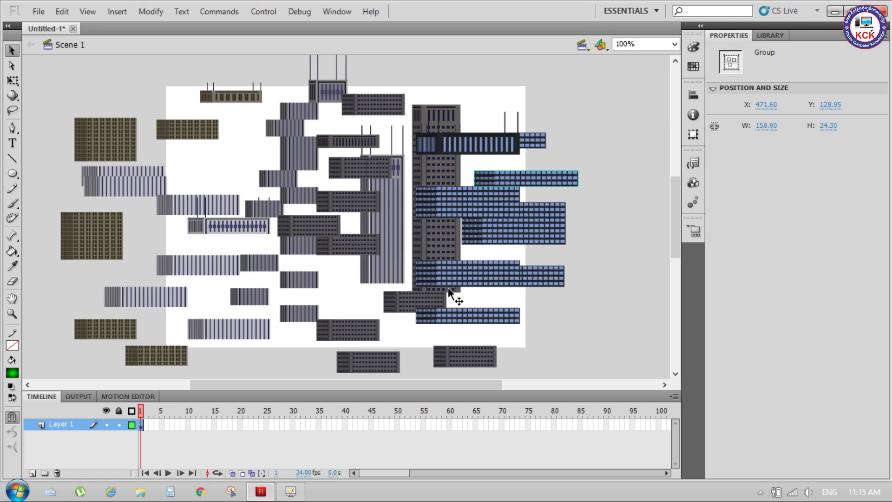
left_click_drag(437, 232, 468, 199)
left_click_drag(437, 171, 471, 171)
left_click_drag(436, 115, 481, 115)
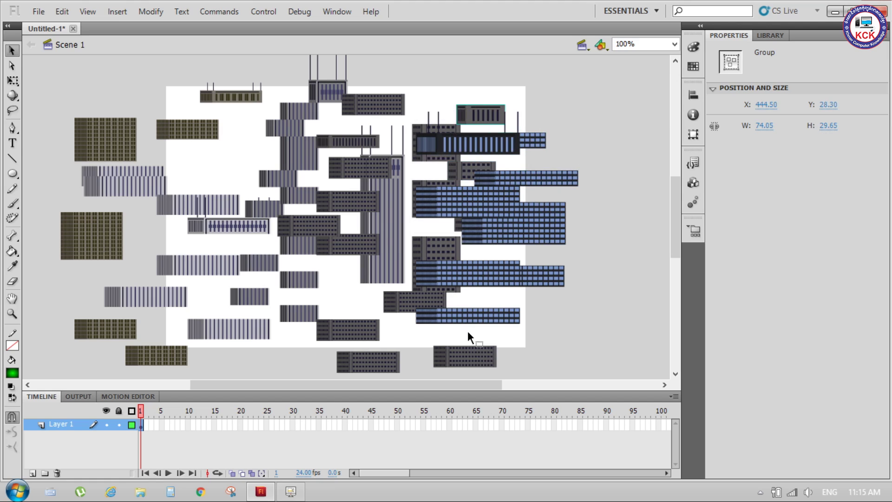
left_click_drag(43, 61, 581, 377)
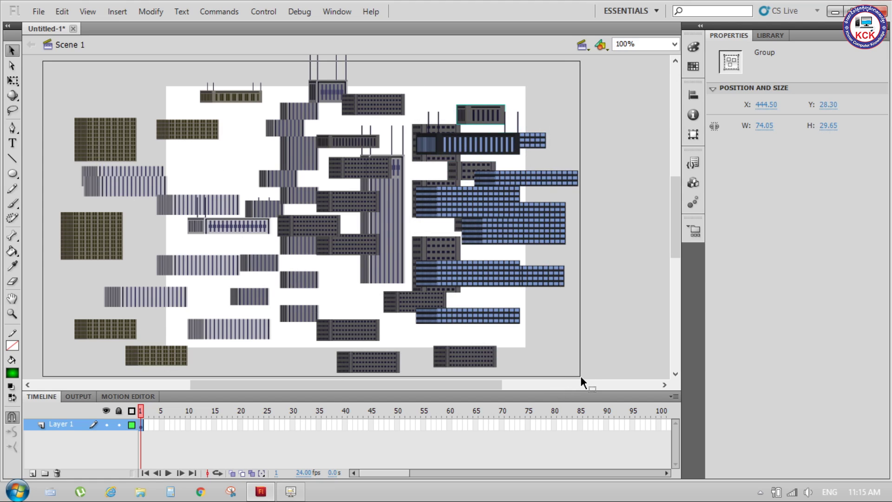
key("Delete")
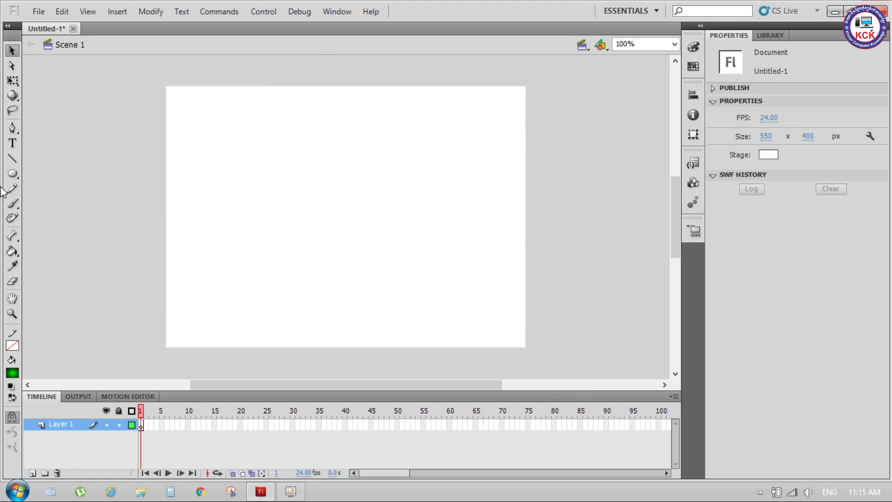
Step: Switch the Deco effect to Flower Brush and paint red flower clusters around the stage
left_click(12, 218)
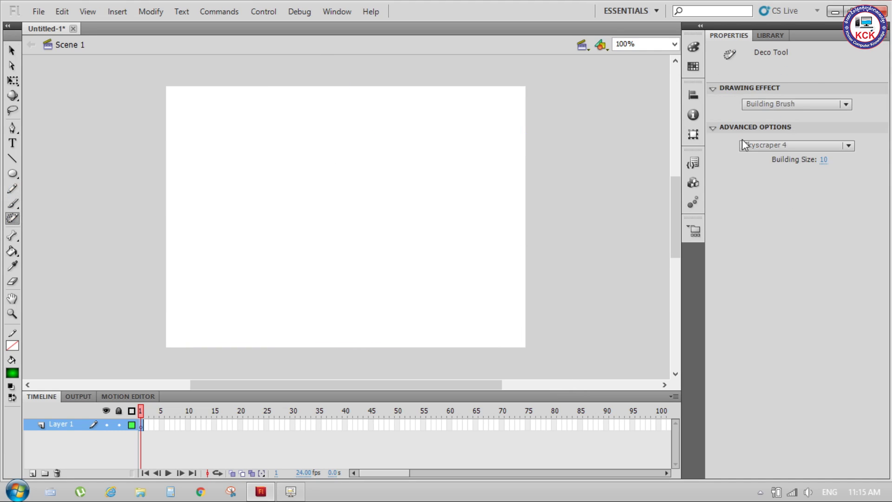
left_click(824, 103)
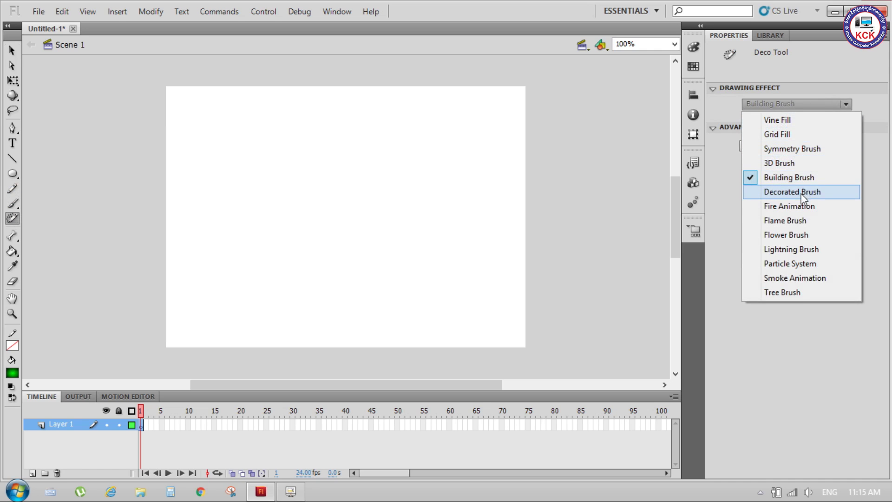
left_click(813, 234)
mouse_move(225, 249)
left_mouse_down()
mouse_move(360, 140)
mouse_move(386, 153)
left_mouse_up()
left_click_drag(395, 264, 416, 293)
mouse_move(395, 204)
left_mouse_down()
mouse_move(441, 211)
mouse_move(501, 180)
left_mouse_up()
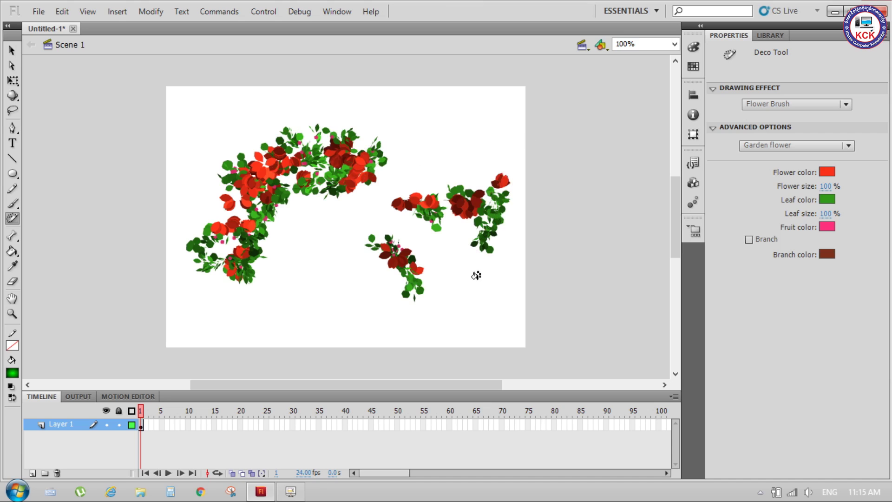
left_click_drag(476, 275, 539, 293)
left_click_drag(321, 265, 288, 307)
left_click_drag(400, 172, 498, 89)
Step: Select all the painted flowers and delete them
left_click(12, 50)
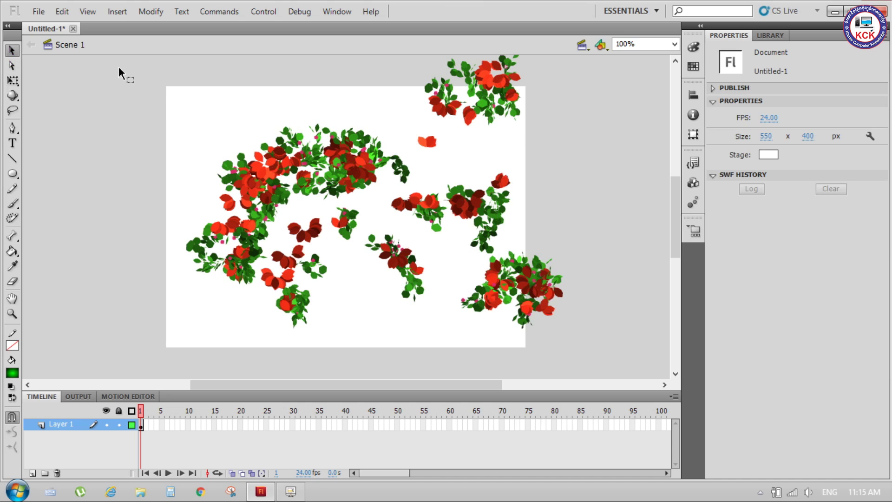
left_click_drag(117, 63, 569, 330)
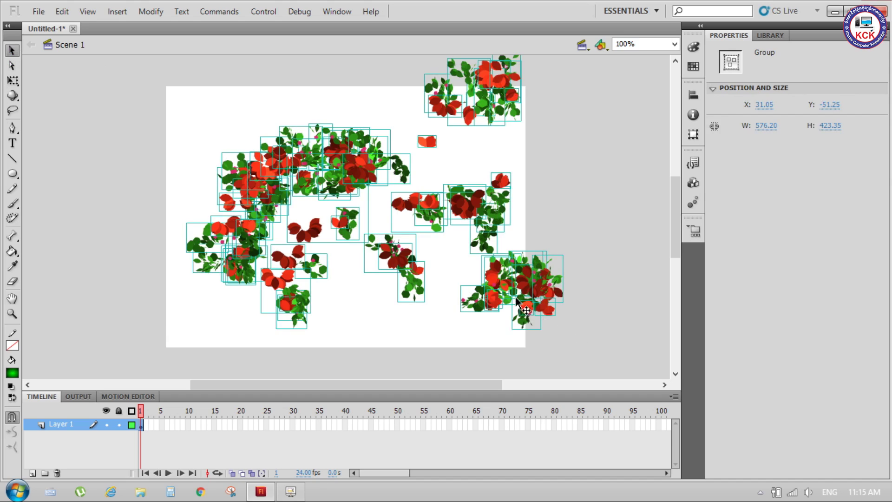
key("Delete")
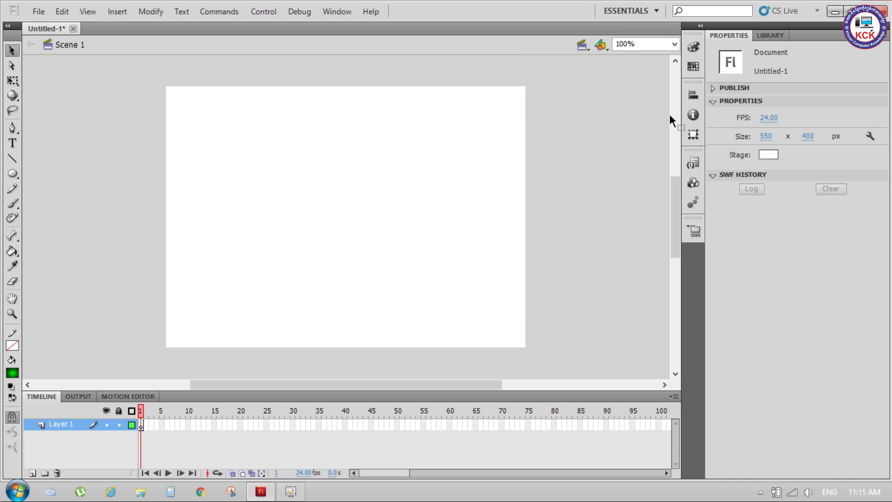
Step: Place a Fire Animation deco effect and move the fire to the middle of the stage
left_click(12, 217)
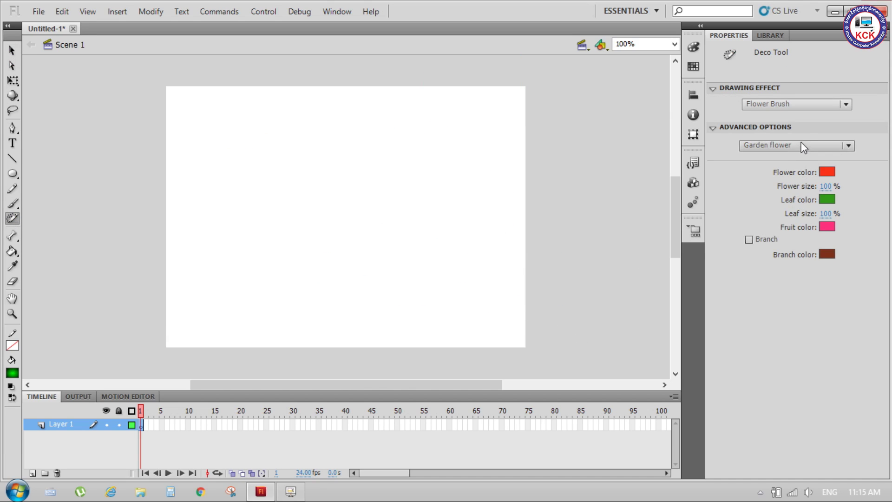
left_click(802, 103)
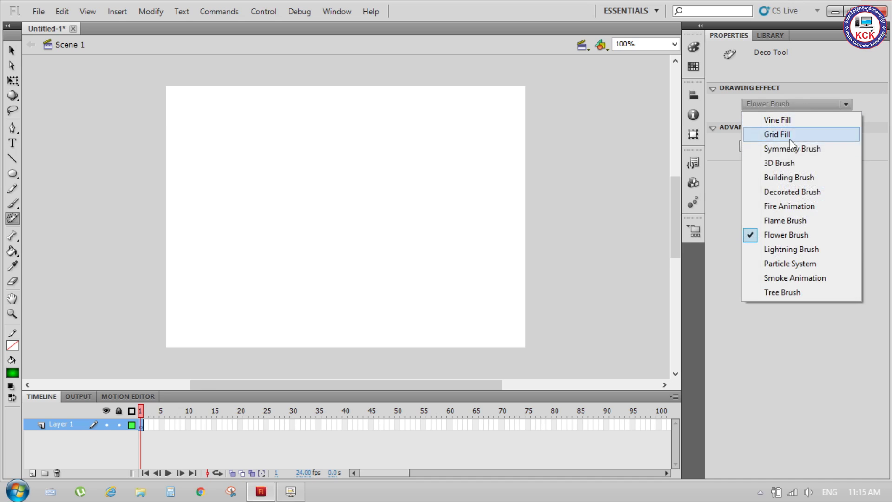
left_click(787, 205)
left_click(797, 103)
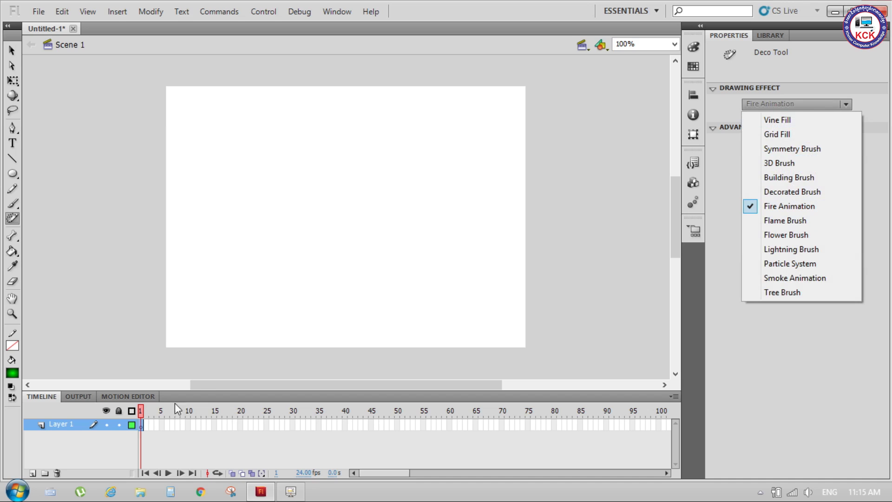
left_click(642, 313)
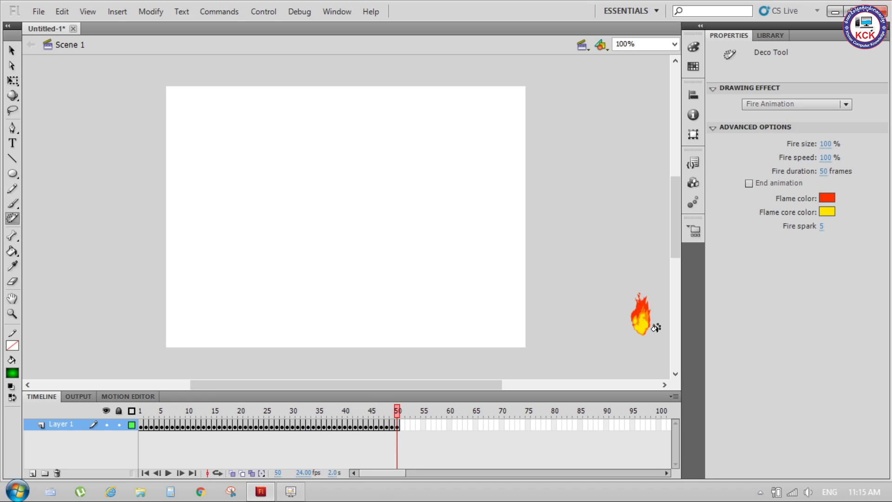
left_click(12, 55)
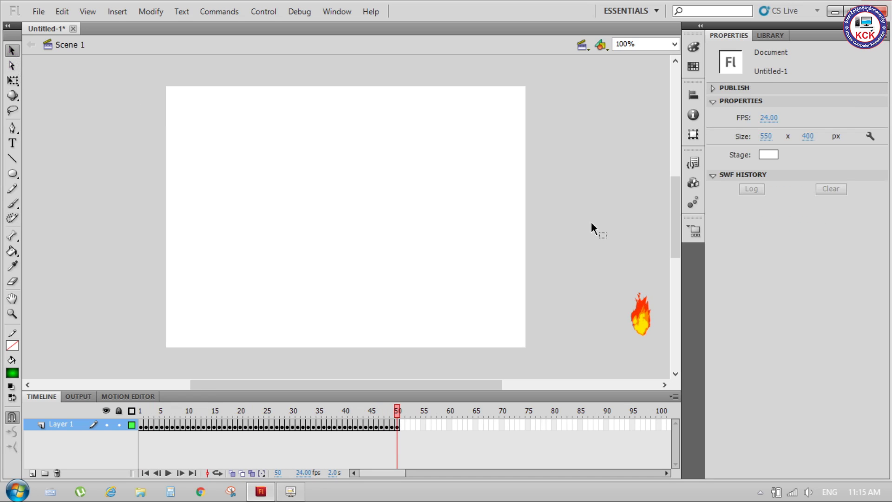
left_click(643, 298)
left_click_drag(649, 322, 336, 206)
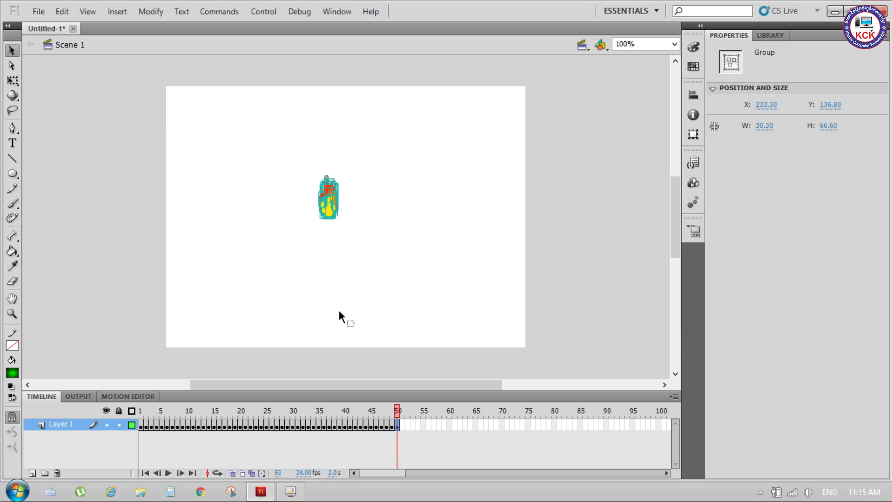
Step: Test-play the fire as Untitled-1.swf, close the player, and select Layer 1's frames
key("ctrl+Return")
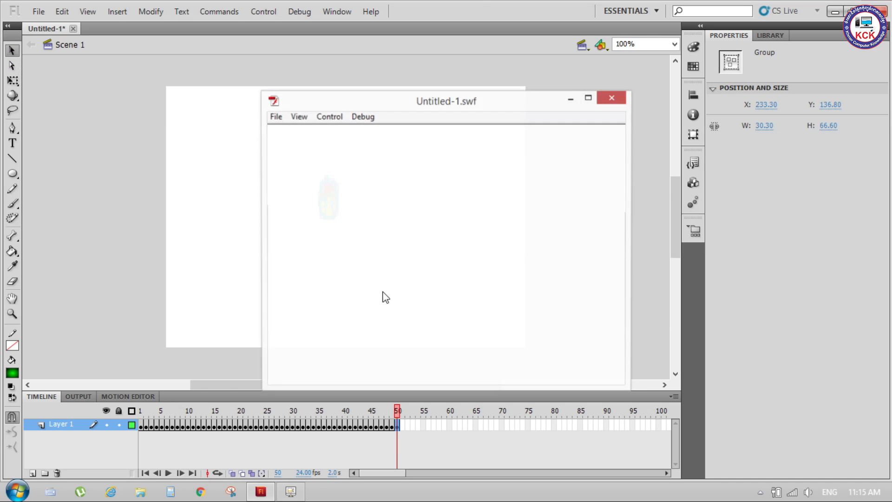
left_click(605, 98)
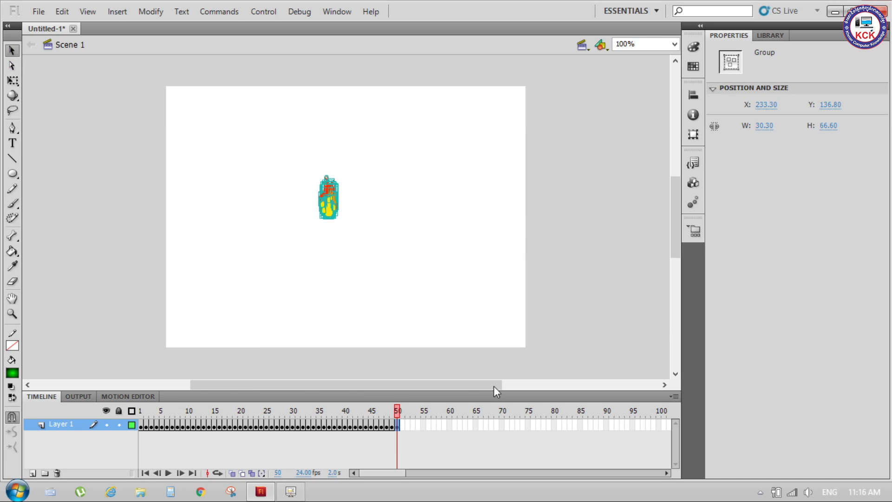
left_click_drag(408, 425, 138, 439)
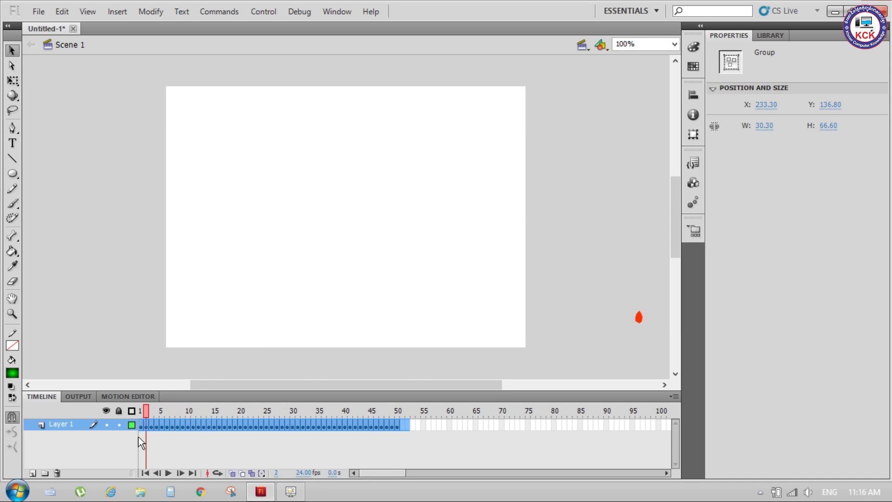
Step: Remove the old fire frames and insert a fresh frame on Layer 1
right_click(168, 425)
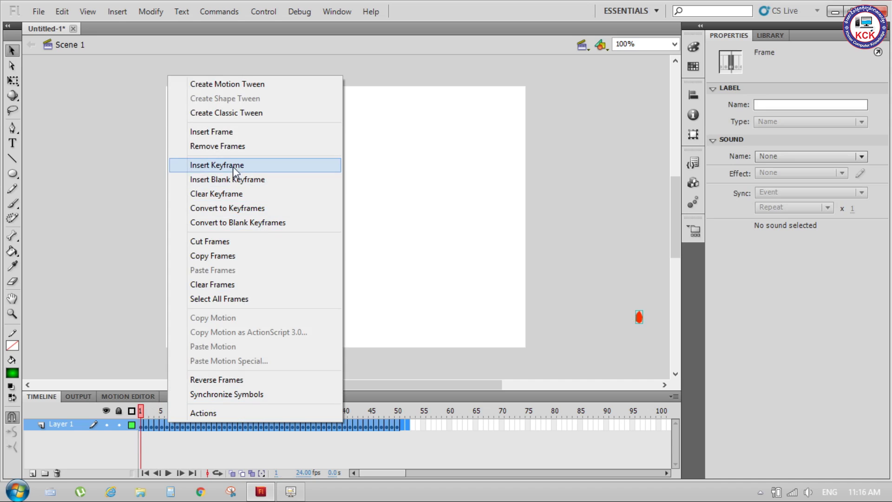
left_click(234, 147)
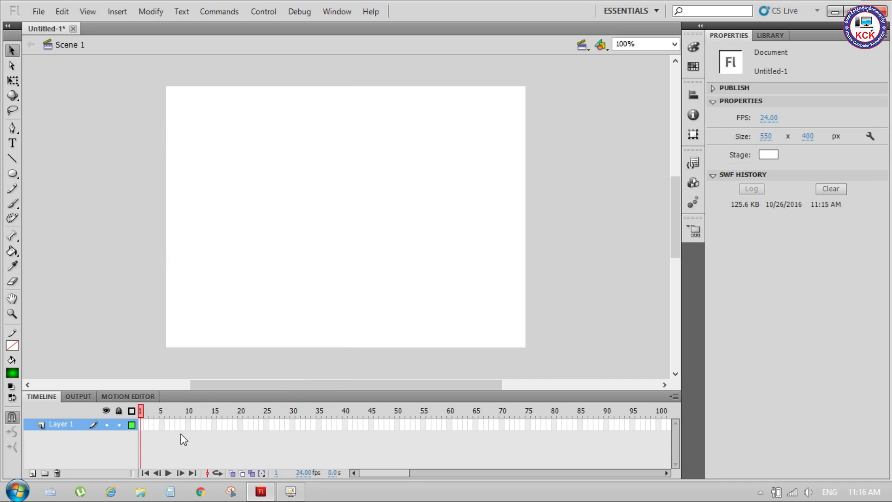
right_click(142, 425)
left_click(199, 135)
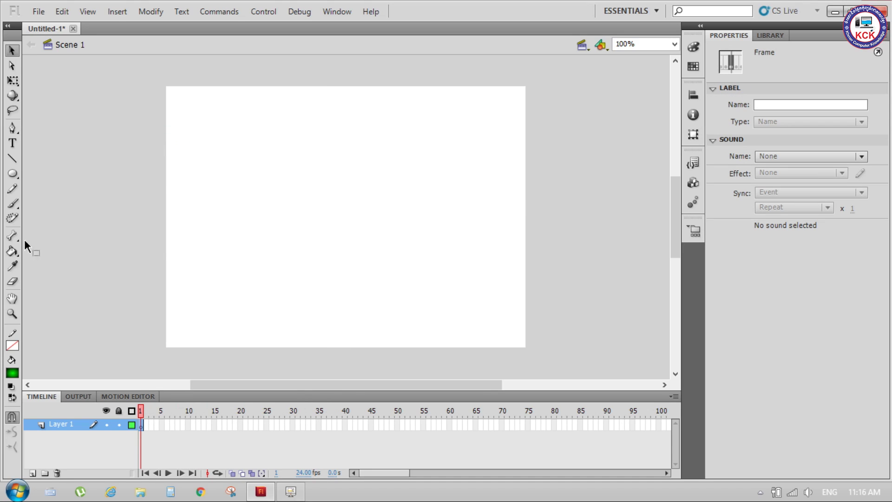
Step: Paint a curving Fire Animation trail across the stage and test it as SWF
left_click(13, 218)
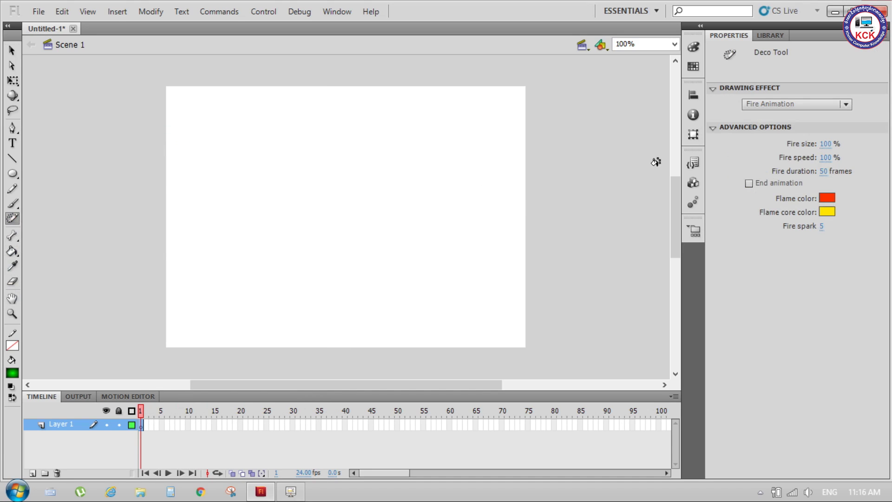
mouse_move(192, 321)
left_mouse_down()
mouse_move(195, 228)
mouse_move(267, 211)
mouse_move(402, 158)
mouse_move(449, 155)
mouse_move(539, 298)
mouse_move(503, 352)
left_mouse_up()
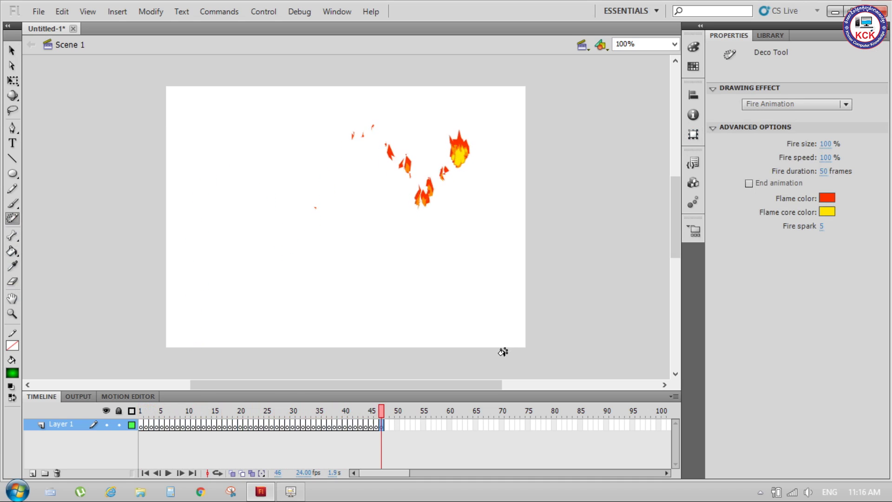
key("ctrl+Return")
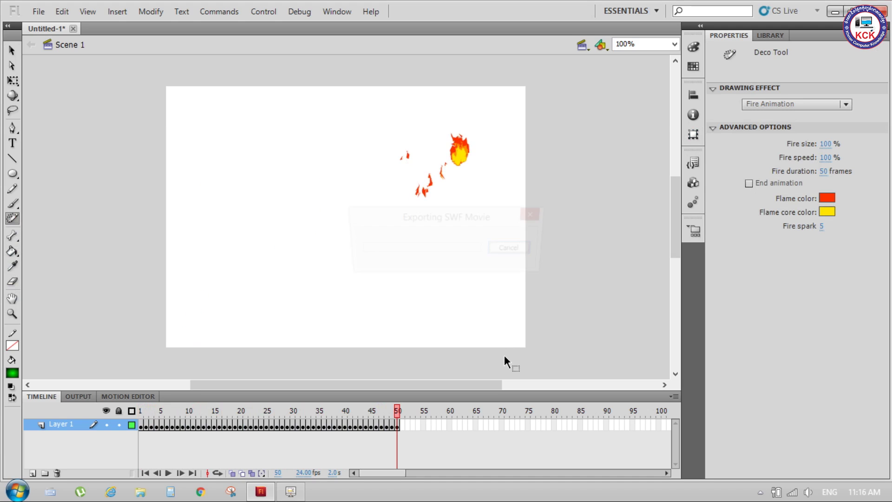
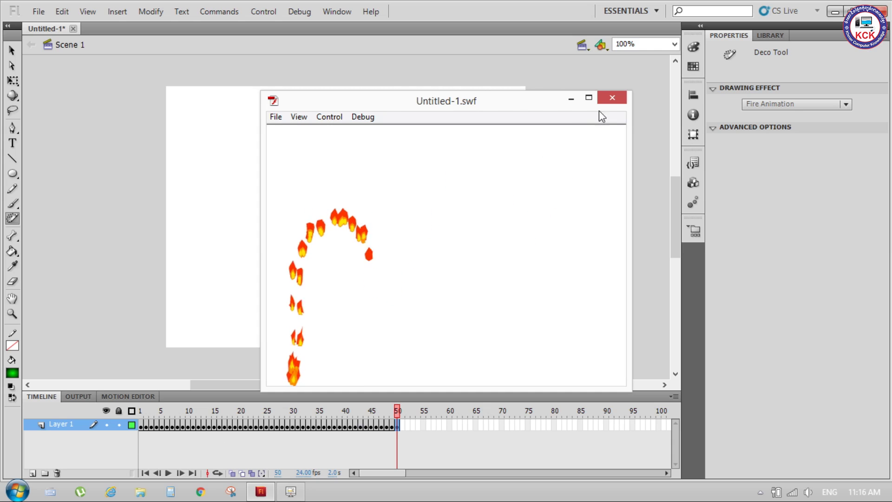
Step: Close the test movie and replace the fire-animation Layer 1 with a new empty layer
left_click(612, 98)
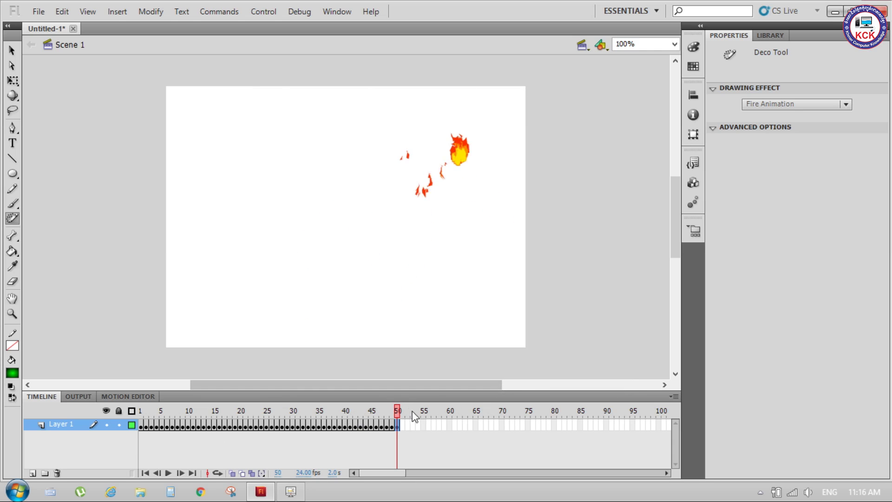
left_click(32, 473)
left_click_drag(66, 436, 58, 472)
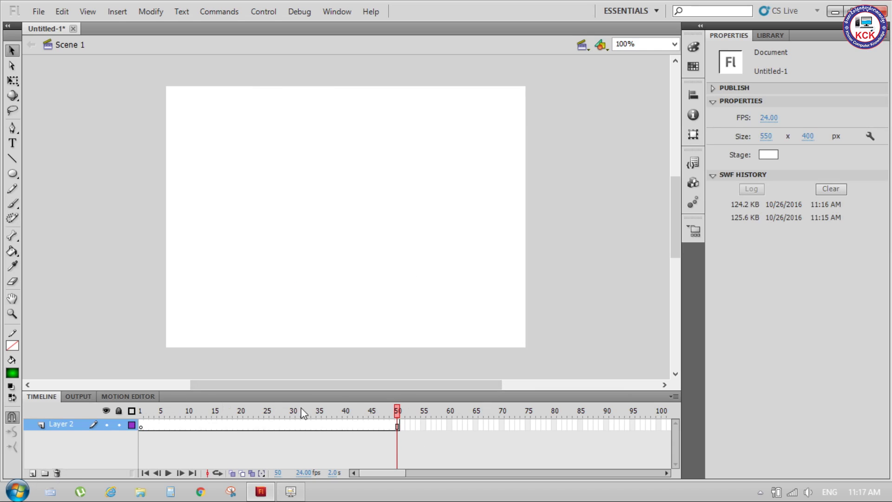
Step: Remove the leftover extra frames from the new Layer 2
left_click_drag(349, 428, 149, 426)
right_click(149, 426)
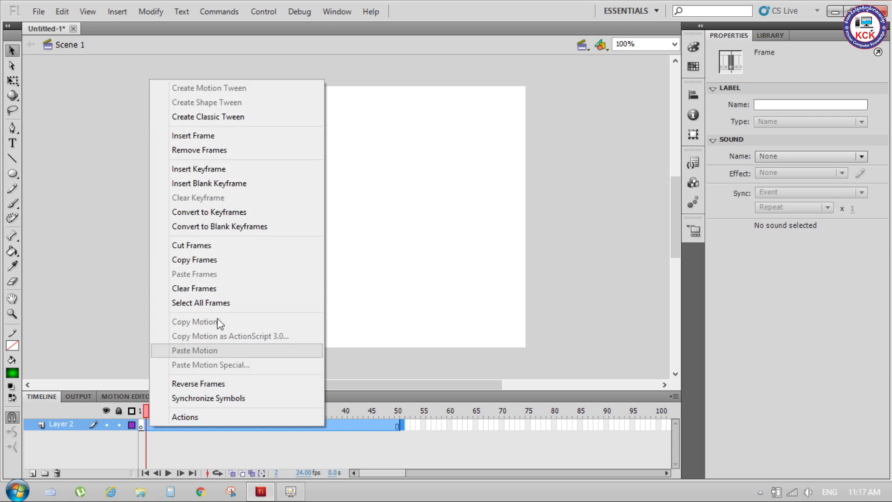
left_click(218, 148)
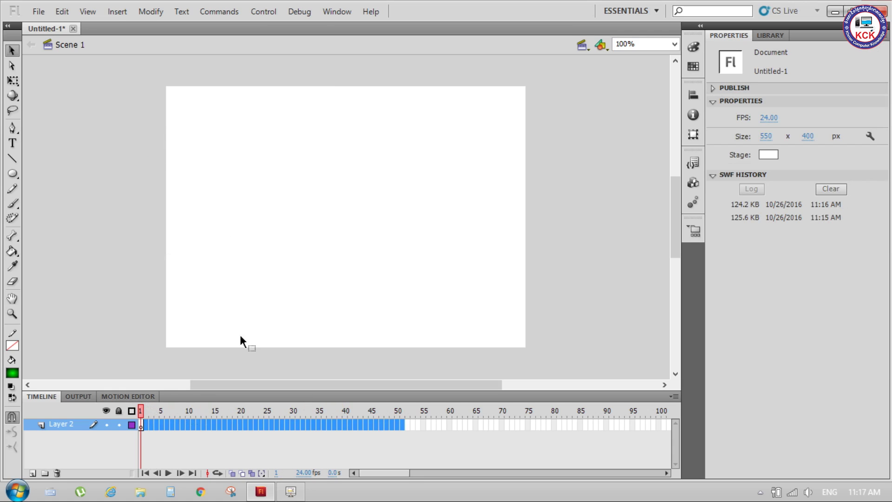
left_click(694, 204)
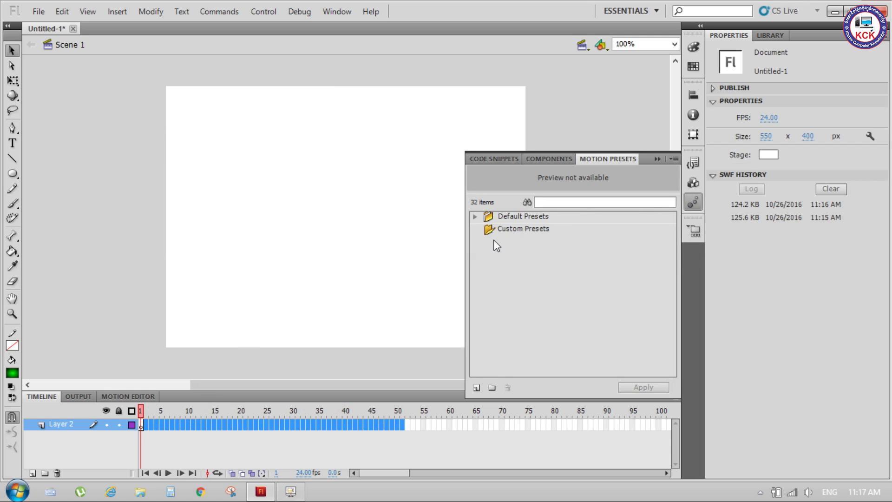
left_click(475, 217)
left_click(532, 242)
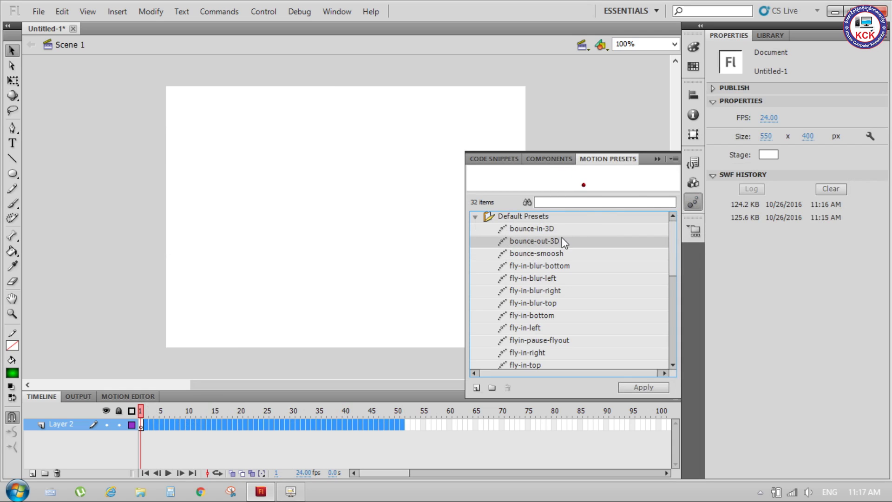
left_click(546, 230)
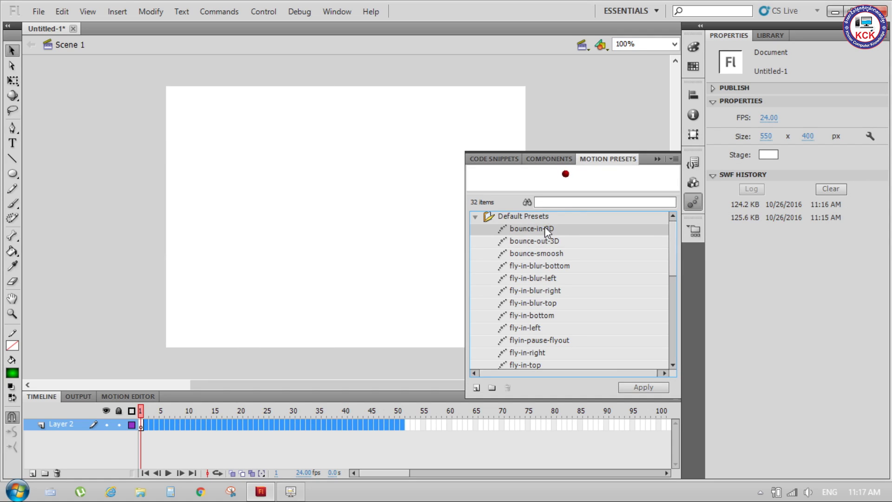
left_click_drag(527, 236, 457, 233)
left_click_drag(314, 187, 514, 230)
left_click(553, 303)
left_click(533, 255)
left_click(523, 229)
left_click(267, 291)
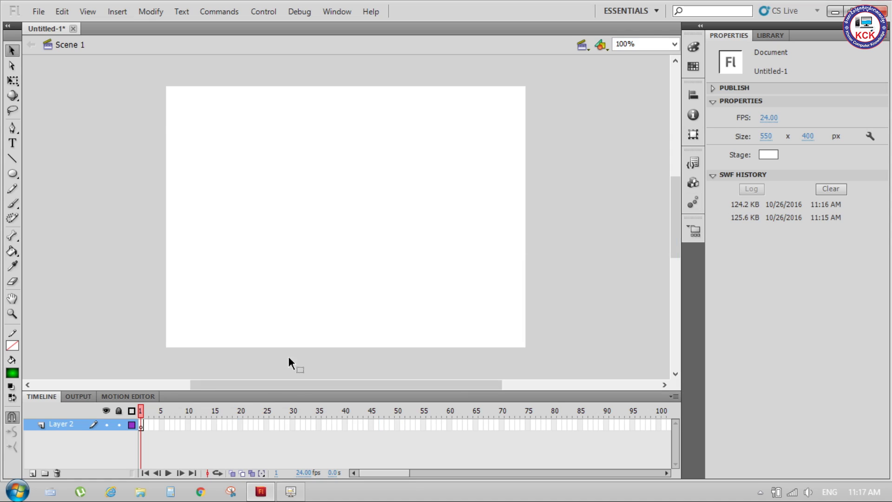
left_click(694, 202)
left_click(540, 229)
left_click(635, 389)
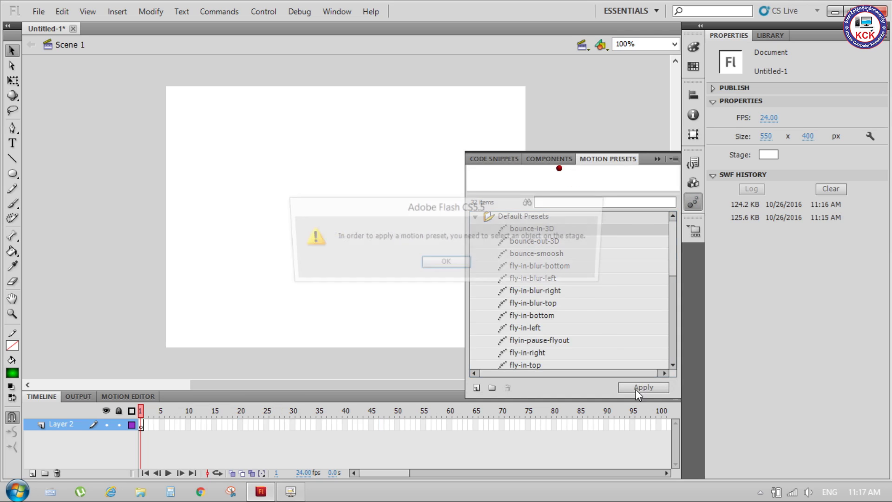
left_click(445, 265)
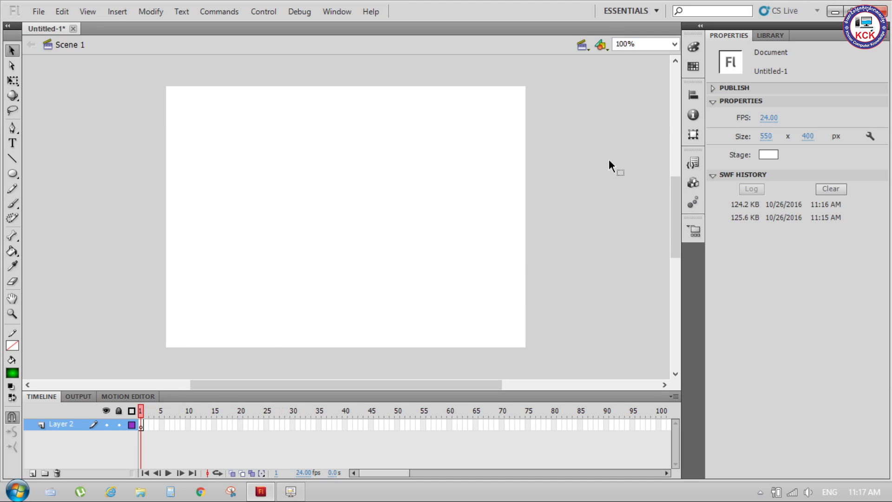
left_click(692, 202)
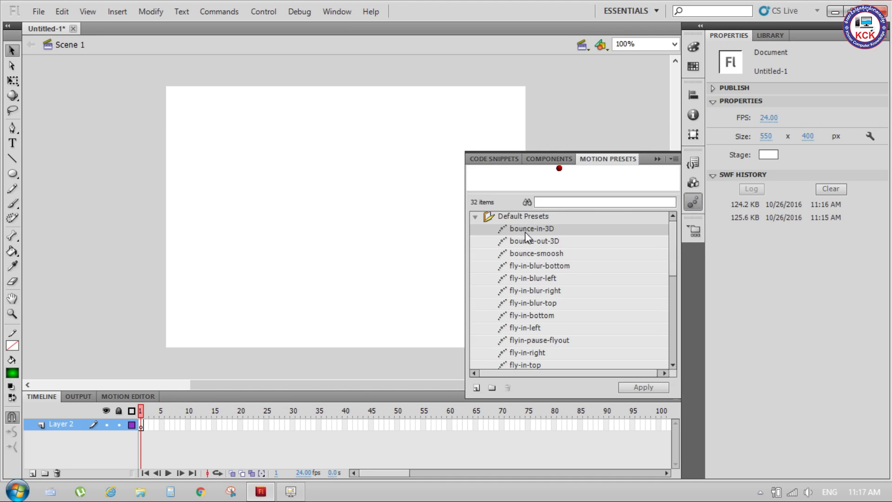
left_click(475, 390)
left_click(445, 272)
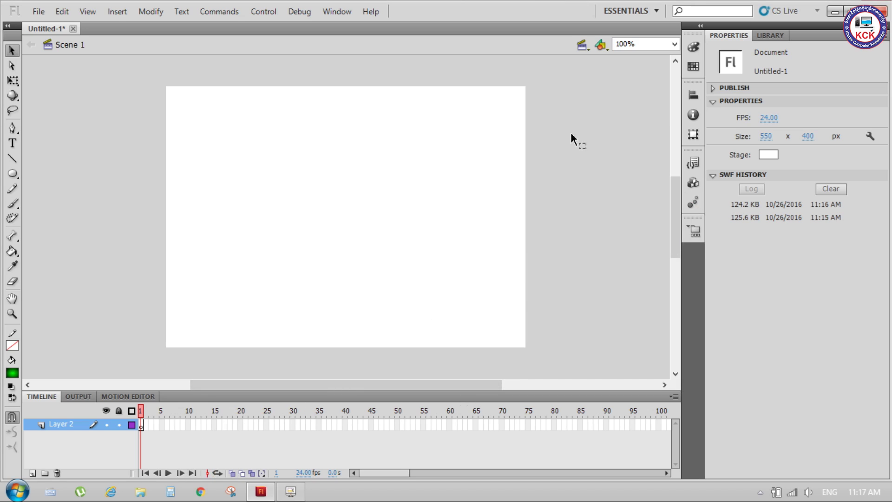
left_click(694, 202)
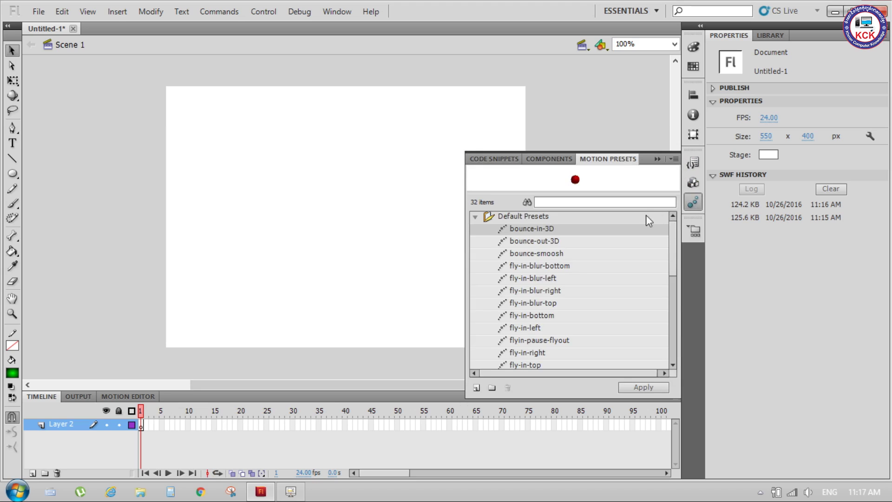
left_click(547, 241)
left_click(546, 279)
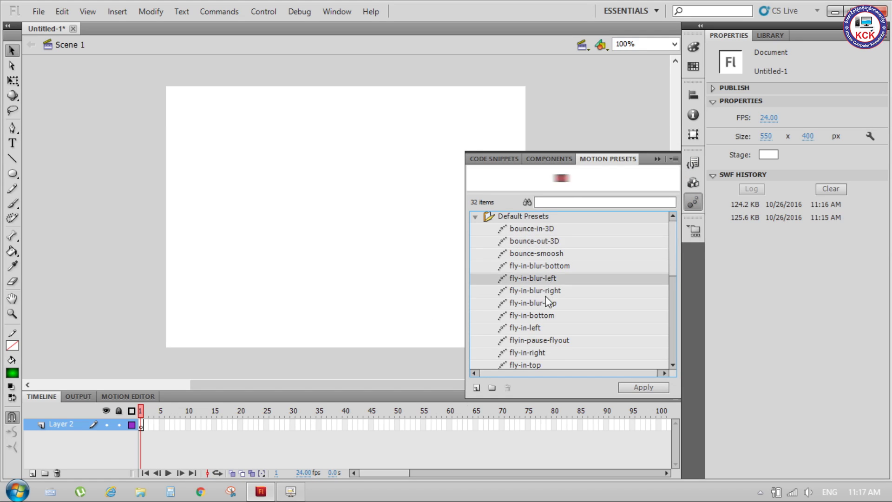
left_click(548, 340)
left_click(536, 306)
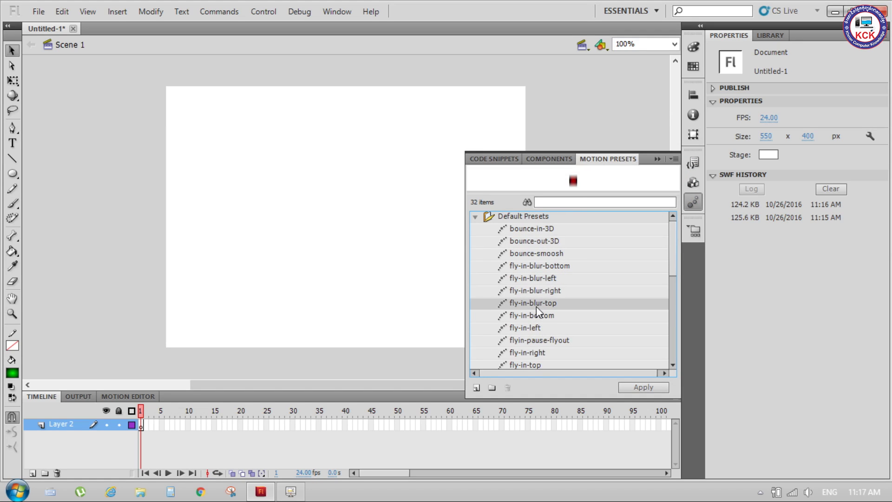
left_click(549, 315)
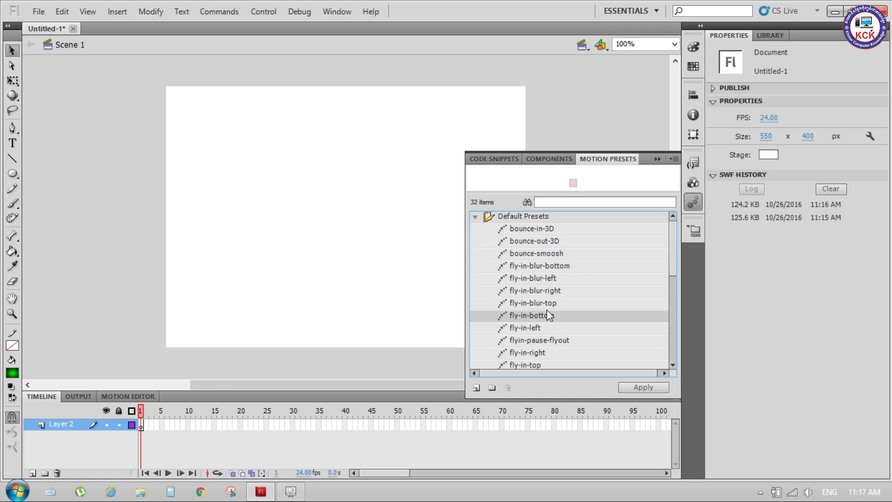
left_click(545, 303)
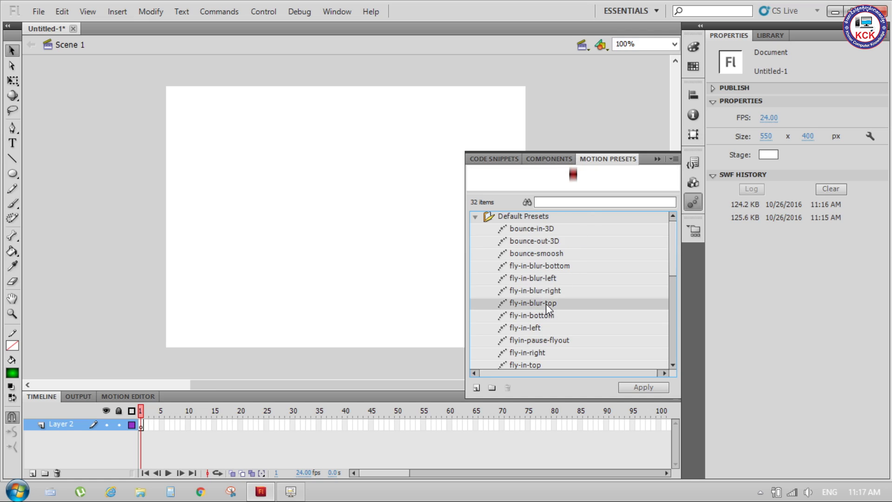
left_click(545, 352)
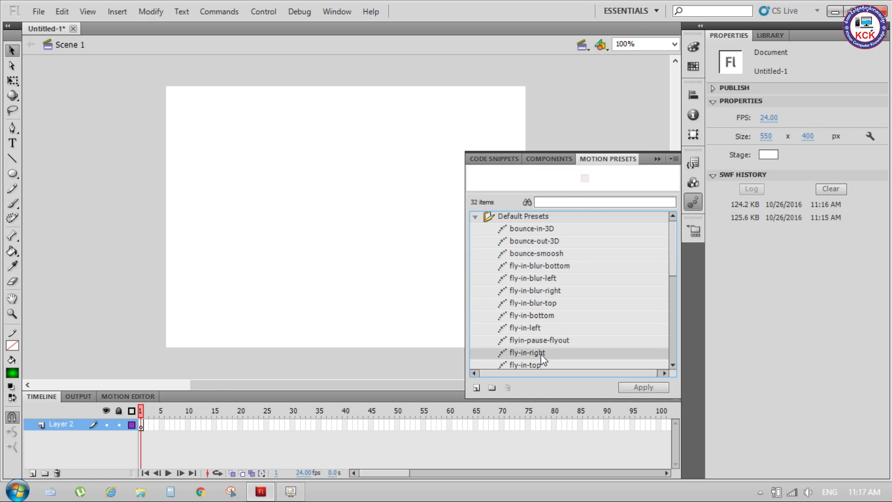
left_click(542, 341)
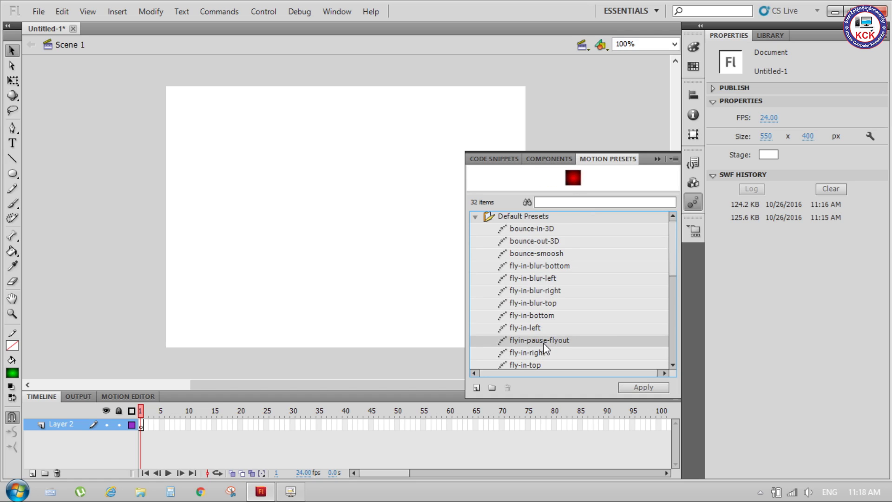
left_click(637, 388)
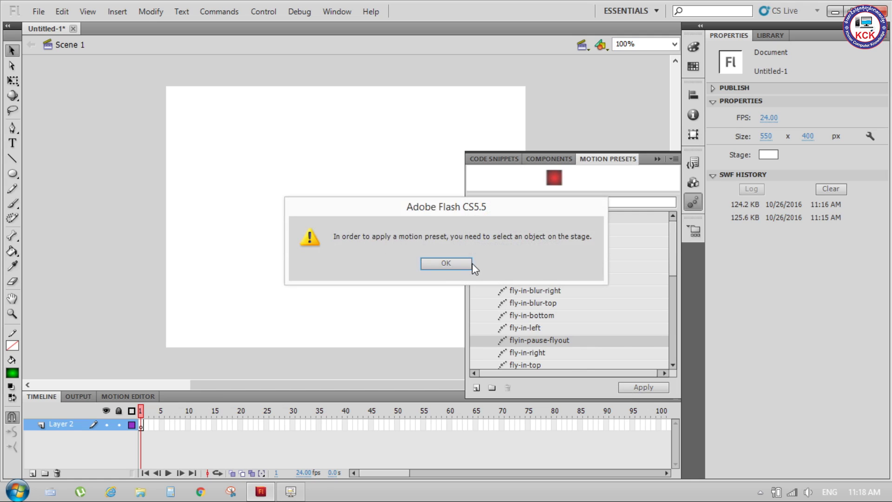
left_click(446, 263)
Step: Draw a green gradient circle near the stage's top-left and select it
left_click(13, 175)
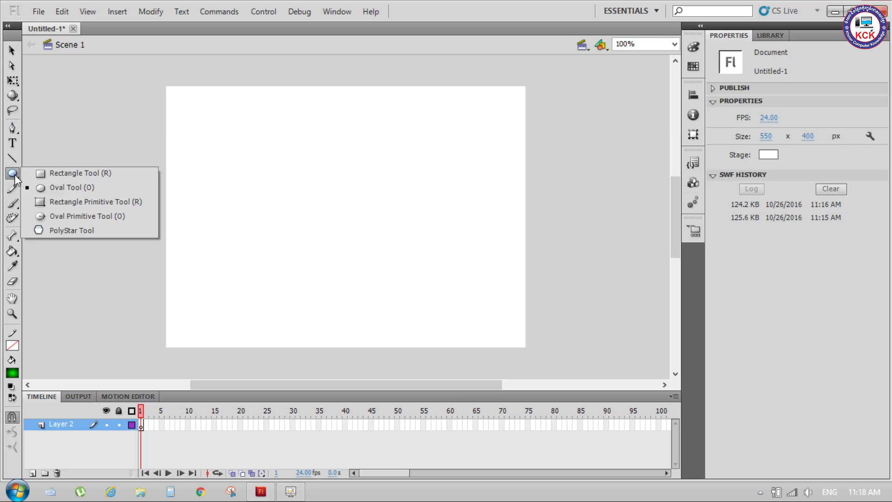
left_click(56, 193)
left_click_drag(219, 129, 282, 192)
left_click(12, 51)
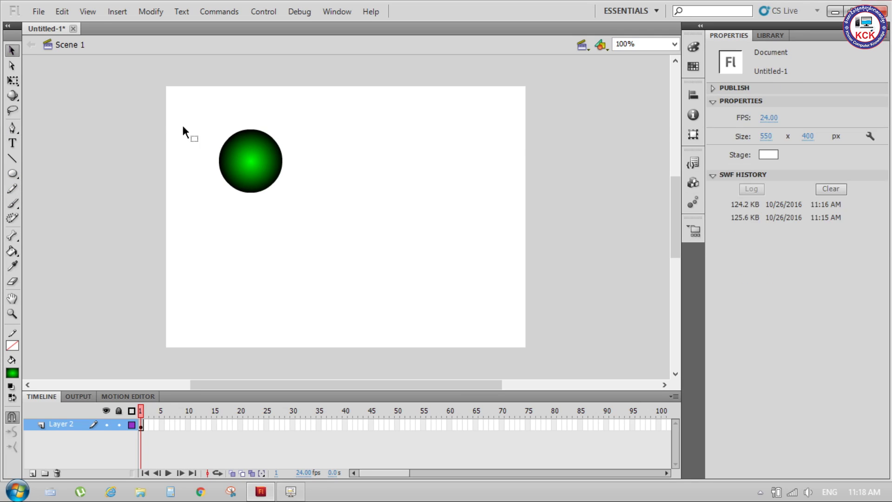
left_click(246, 150)
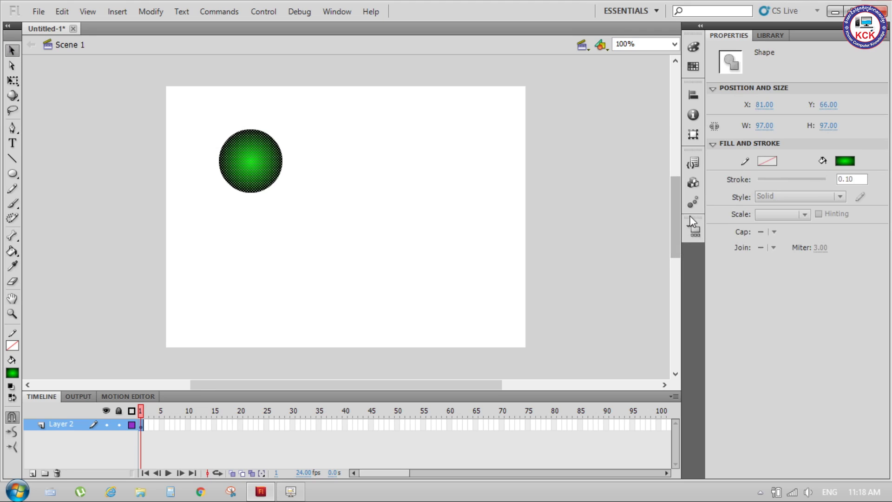
Step: Apply the bounce-in-3D motion preset to the circle, converting it to a symbol
left_click(692, 202)
left_click(533, 230)
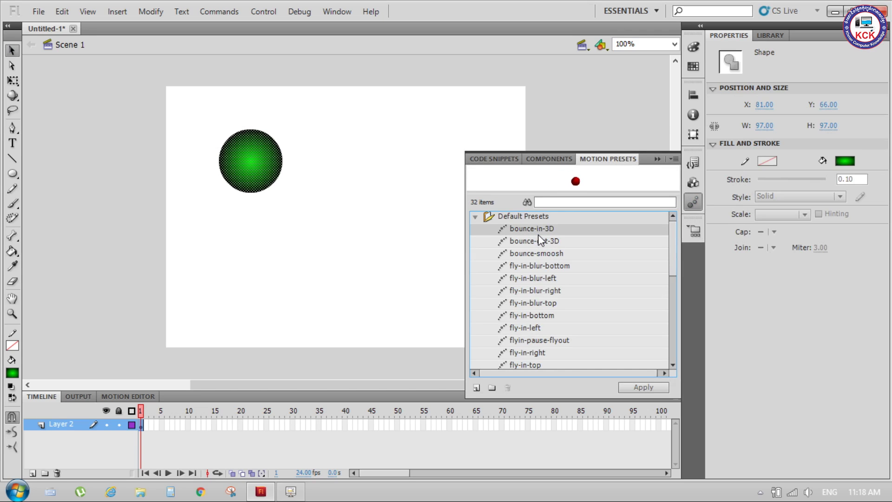
left_click(637, 386)
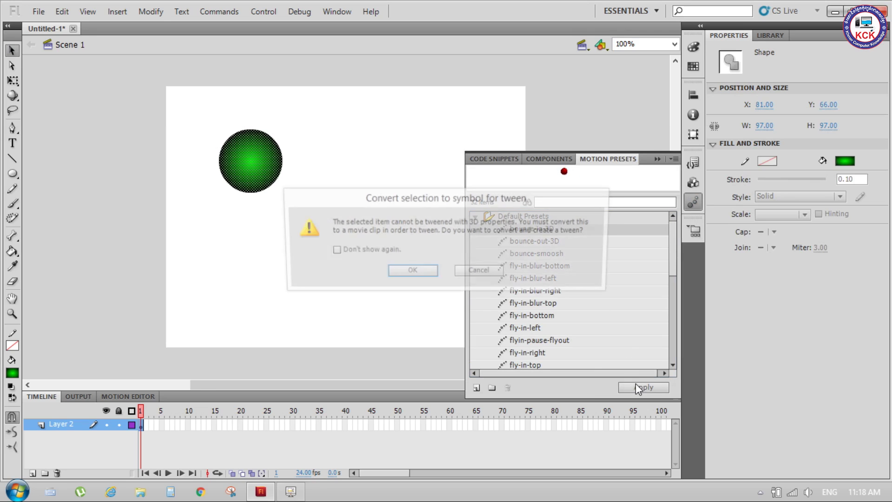
left_click(409, 272)
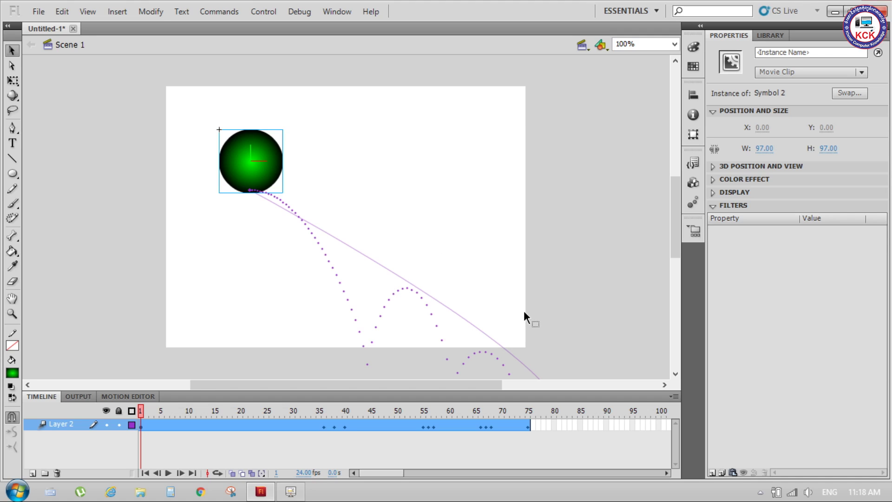
left_click_drag(676, 222, 662, 258)
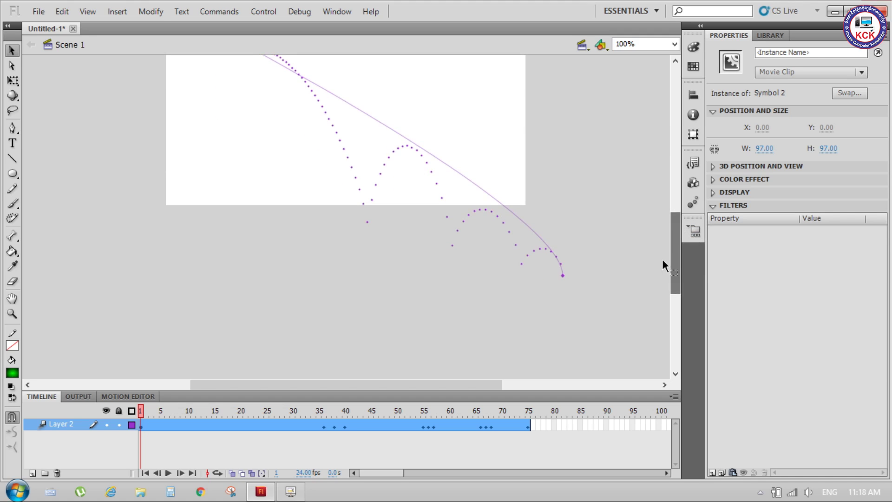
left_click(560, 273)
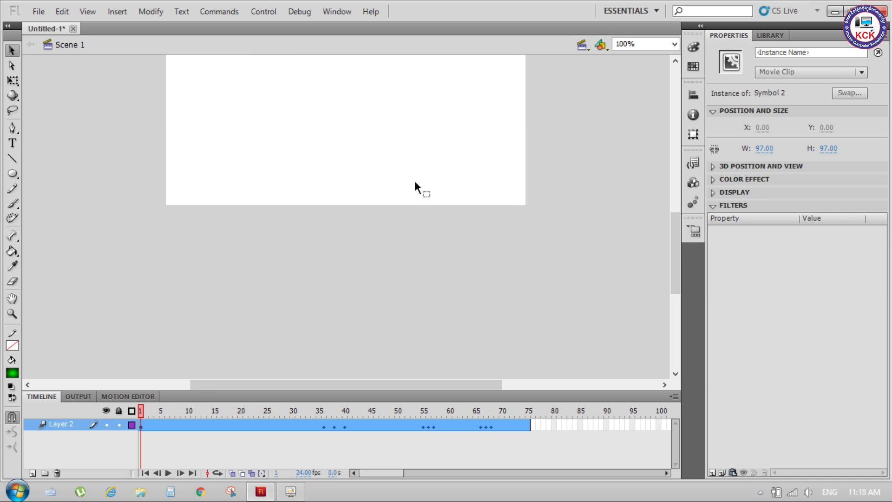
Step: Select everything and test-play the bouncing circle as a SWF, then close the preview
scroll(279, 192, "up", 3)
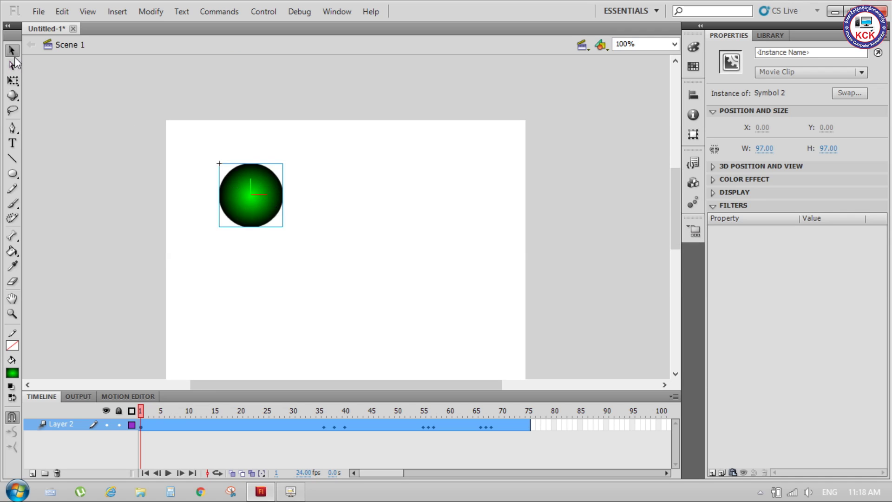
left_click(414, 239)
key("ctrl+a")
key("ctrl+Return")
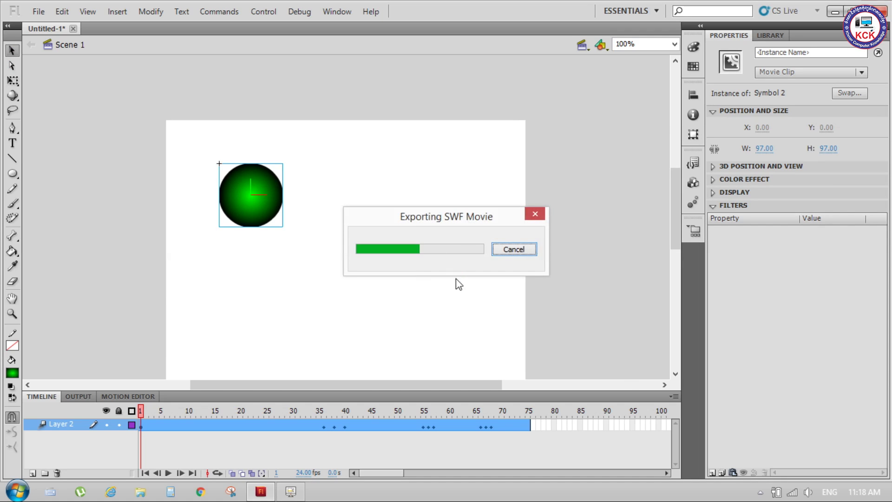
left_click(611, 98)
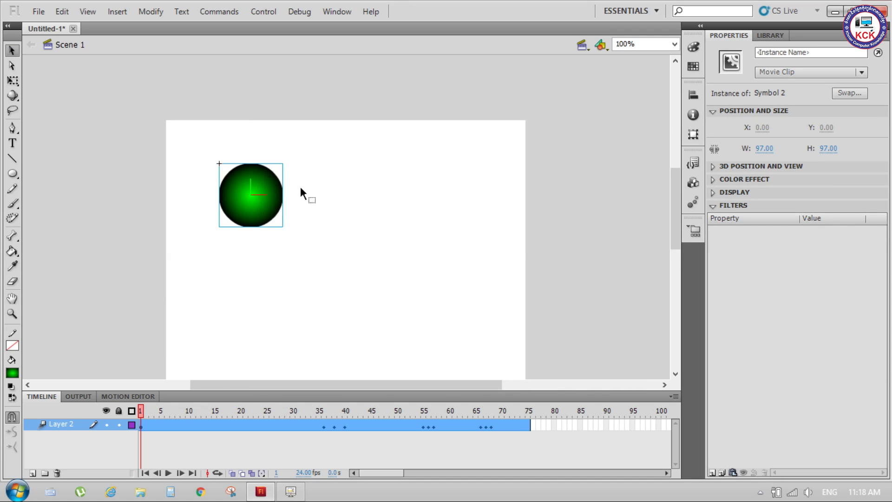
Step: Delete the green gradient circle from the stage
scroll(322, 238, "down", 2)
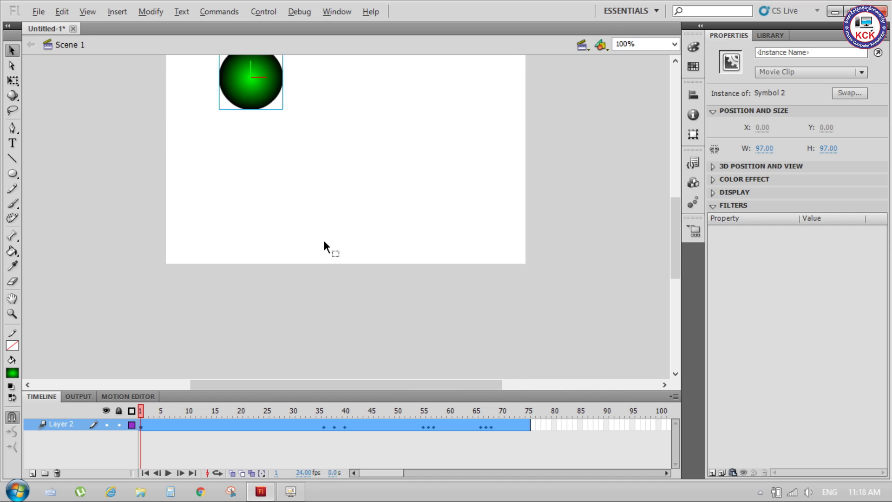
scroll(323, 238, "up", 1)
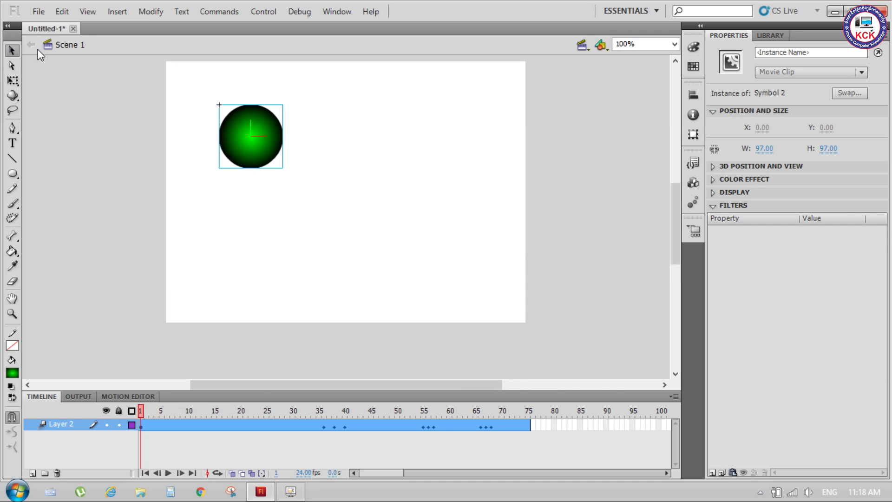
left_click(130, 142)
scroll(249, 232, "down", 2)
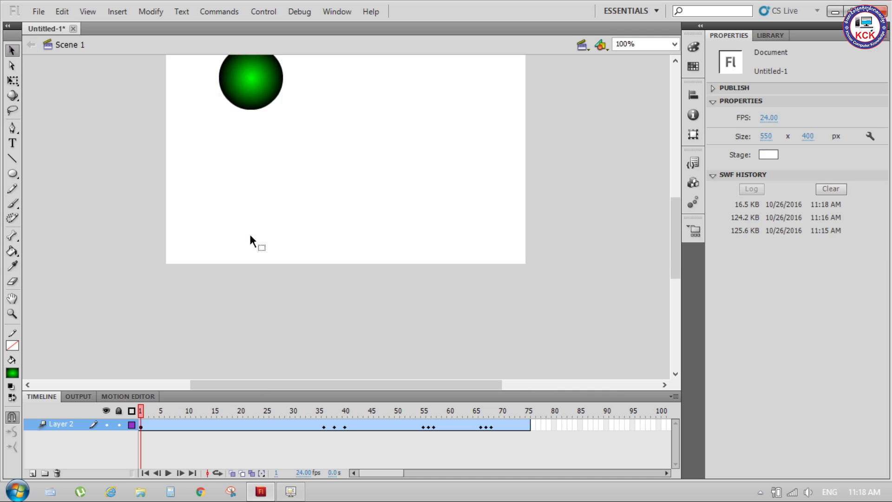
scroll(326, 325, "up", 4)
left_click(263, 206)
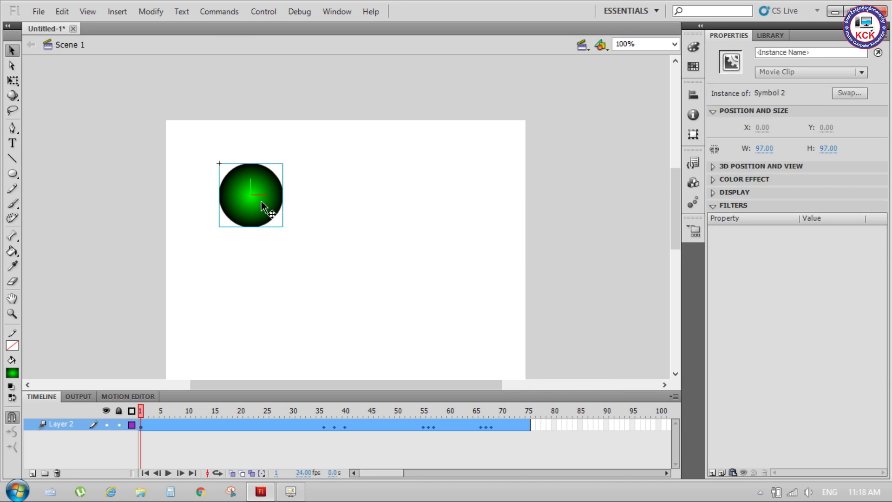
key("Delete")
scroll(264, 241, "down", 2)
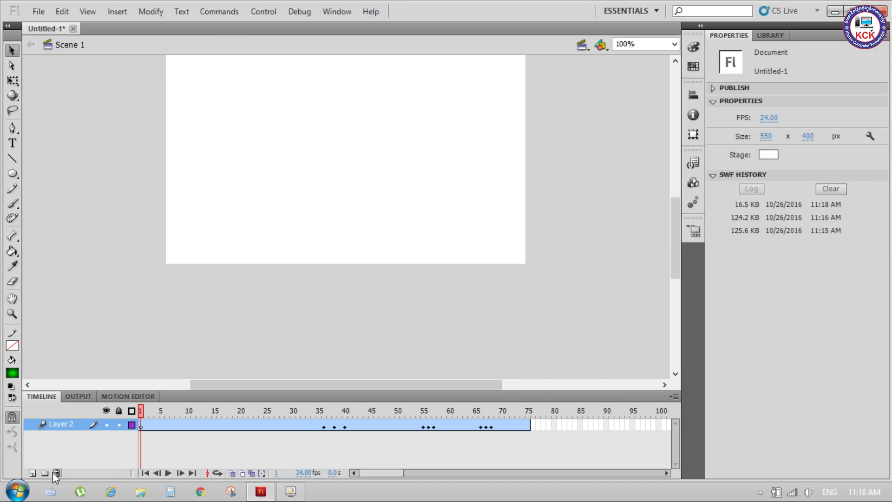
Step: Replace Layer 2 with a new Layer 3 and remove its extra frames 2–76
left_click(33, 473)
left_click_drag(70, 437, 57, 472)
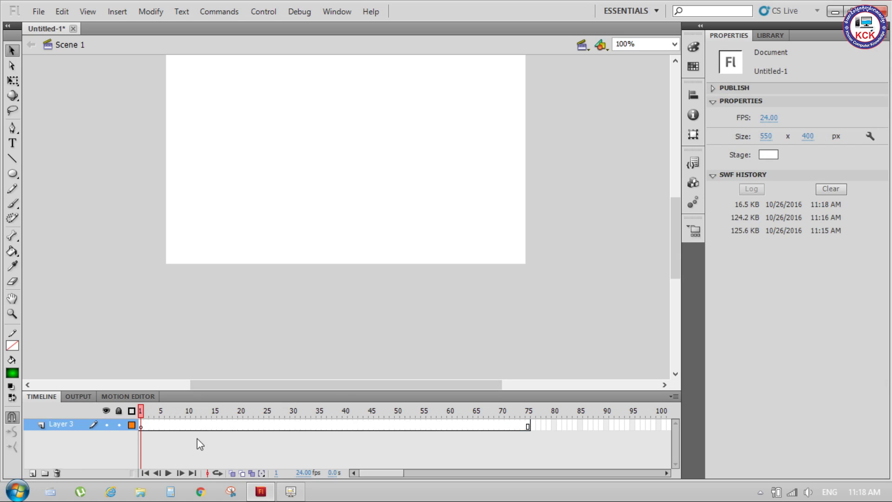
left_click_drag(528, 426, 146, 436)
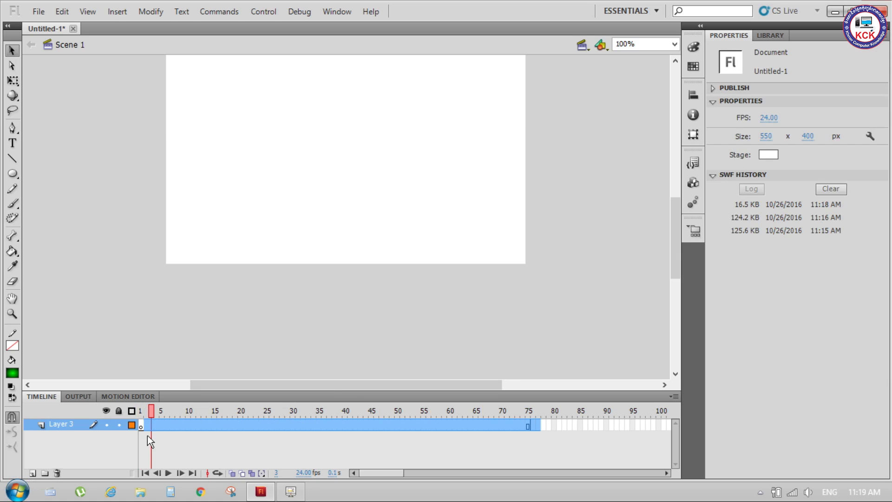
right_click(160, 428)
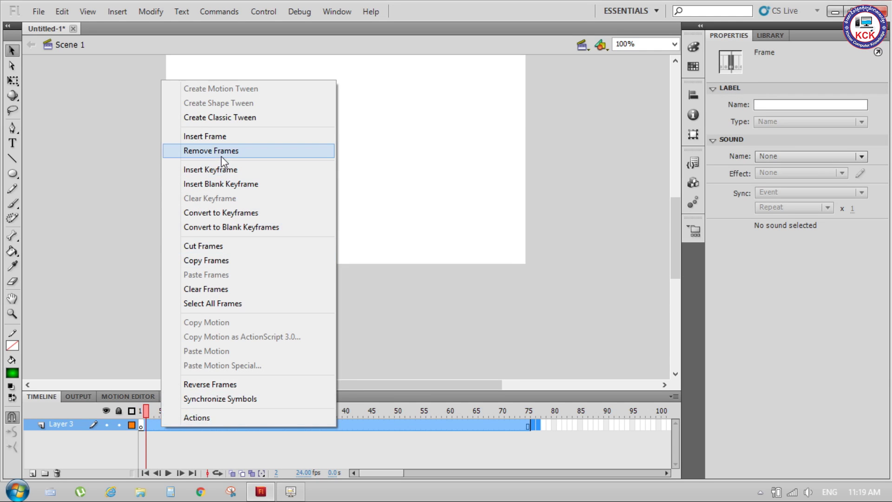
left_click(221, 154)
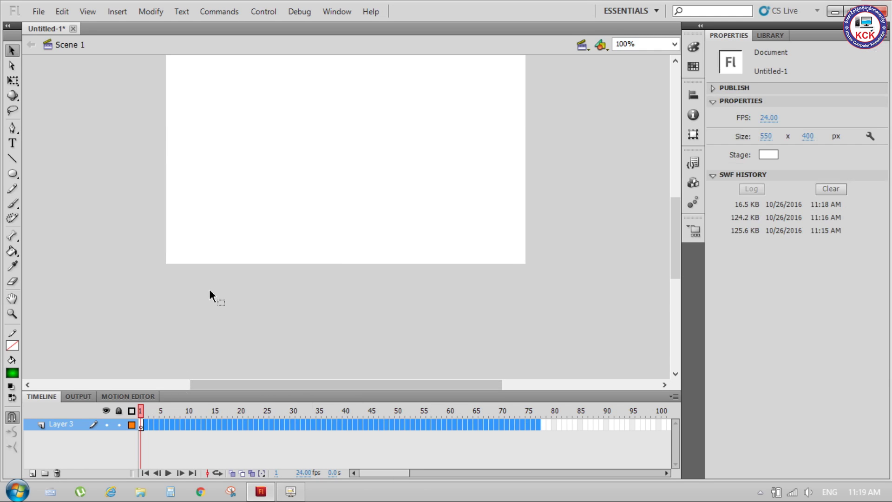
Step: Draw a green gradient oval near the top-left and pick the bounce-out-3D preset
left_click(13, 173)
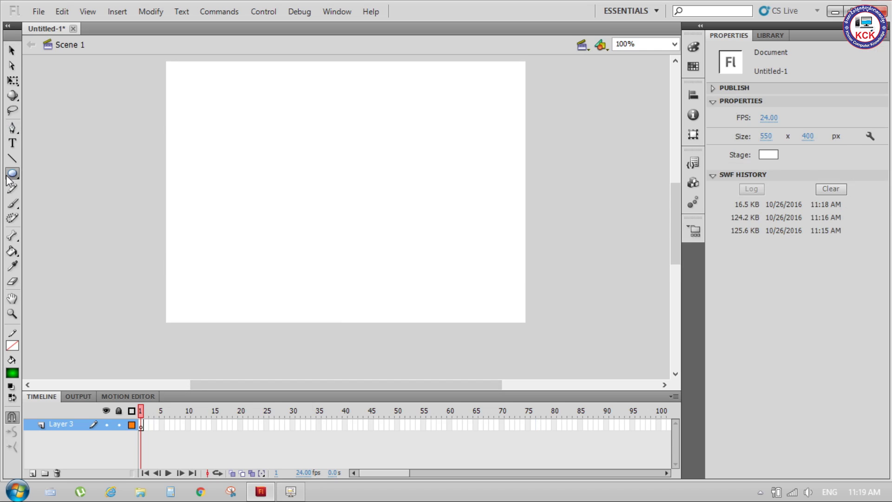
left_click_drag(189, 104, 221, 147)
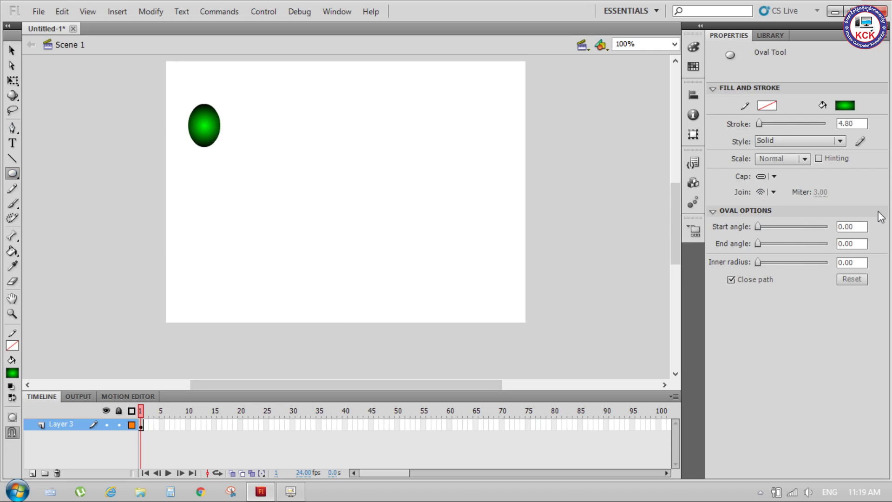
left_click(695, 204)
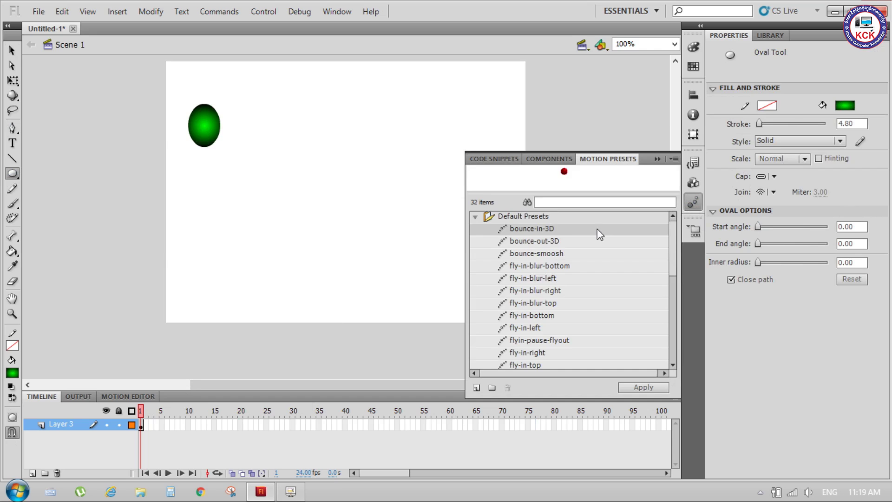
left_click(562, 241)
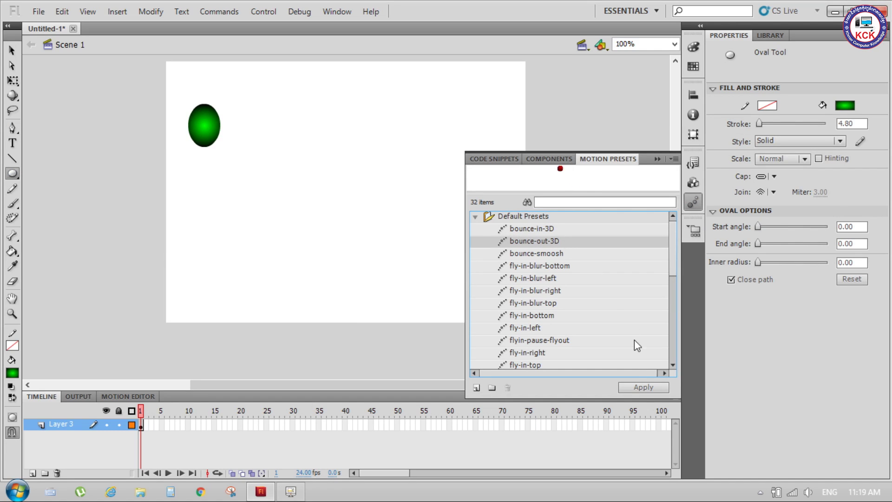
left_click(642, 388)
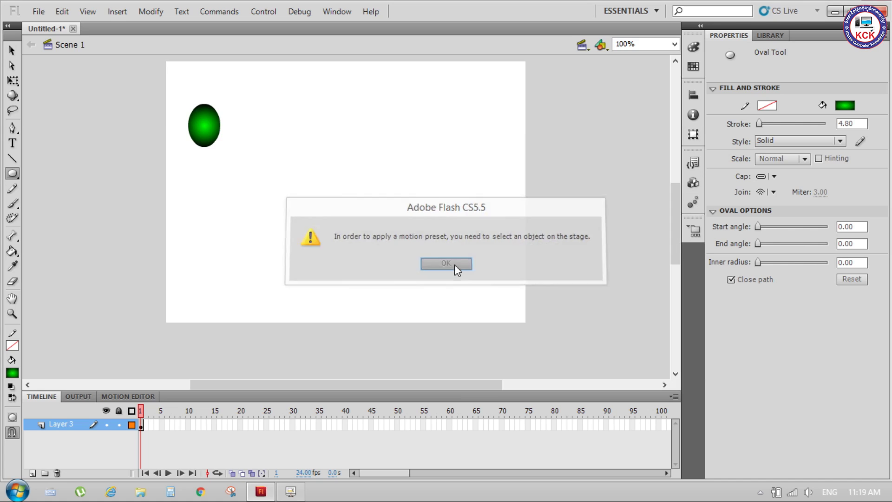
left_click(455, 263)
Step: Select the oval and apply bounce-out-3D, converting it to a tweenable symbol
left_click(10, 50)
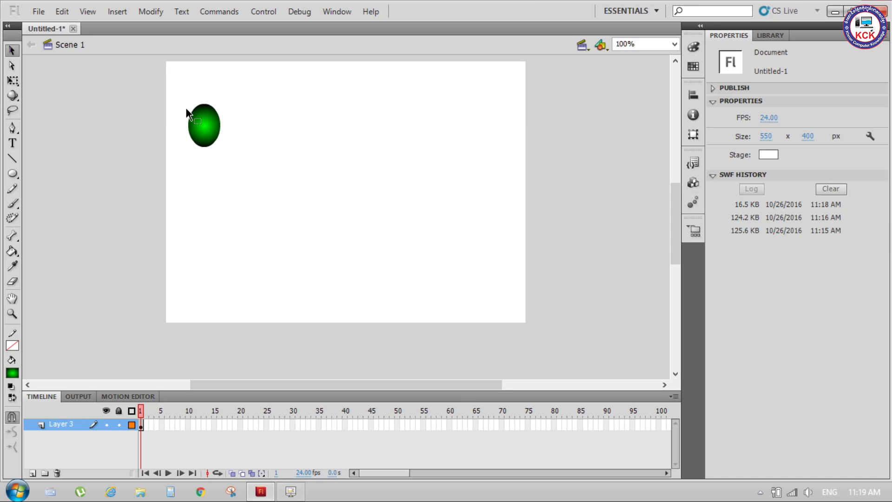
left_click(198, 118)
left_click(693, 202)
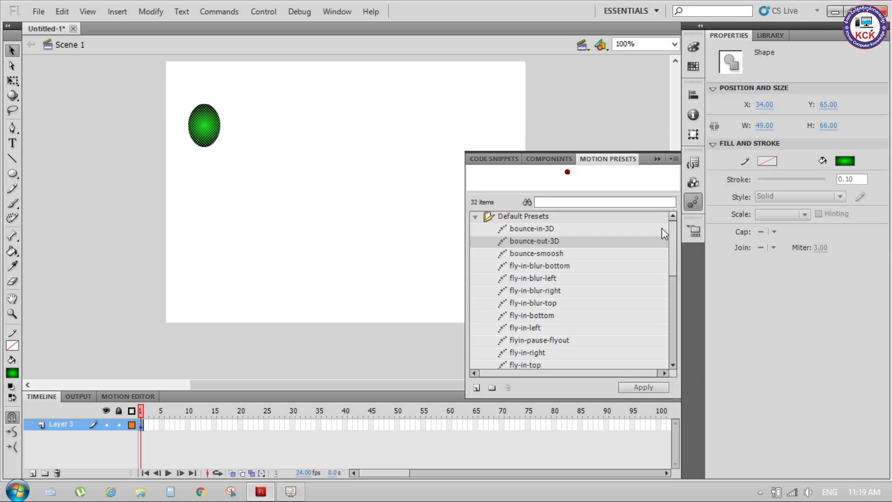
left_click(631, 384)
left_click(422, 275)
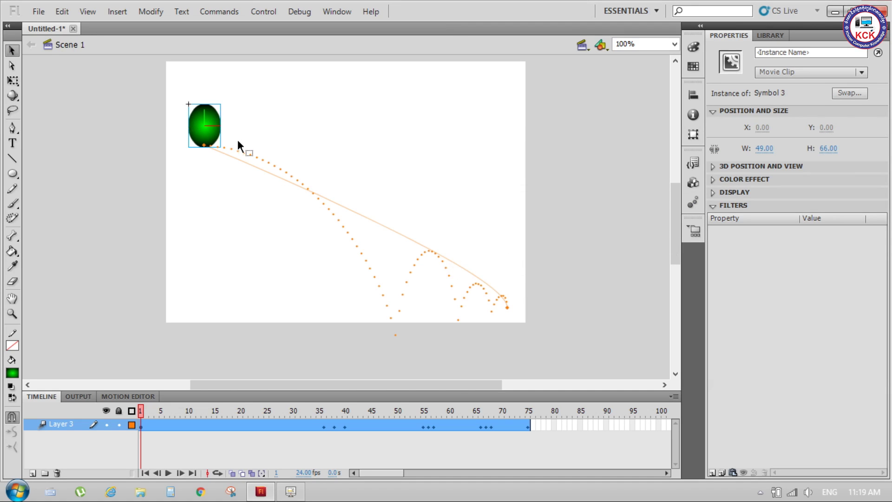
key("ctrl+Return")
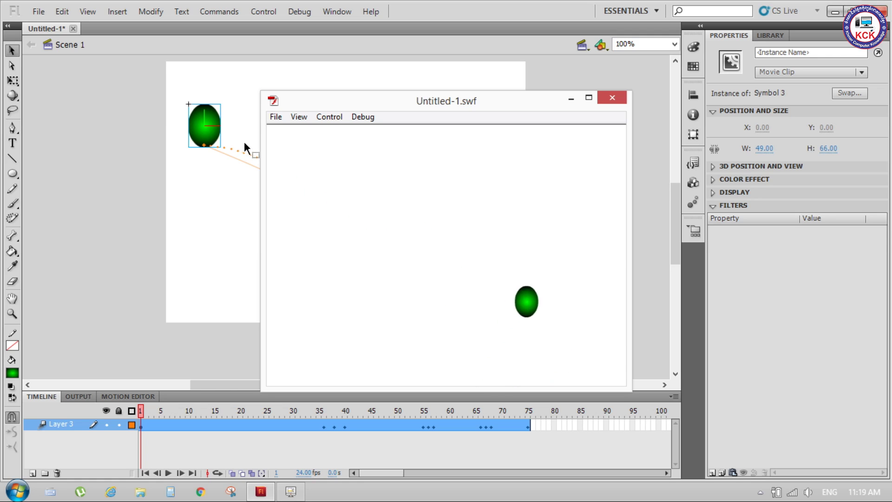
left_click(613, 97)
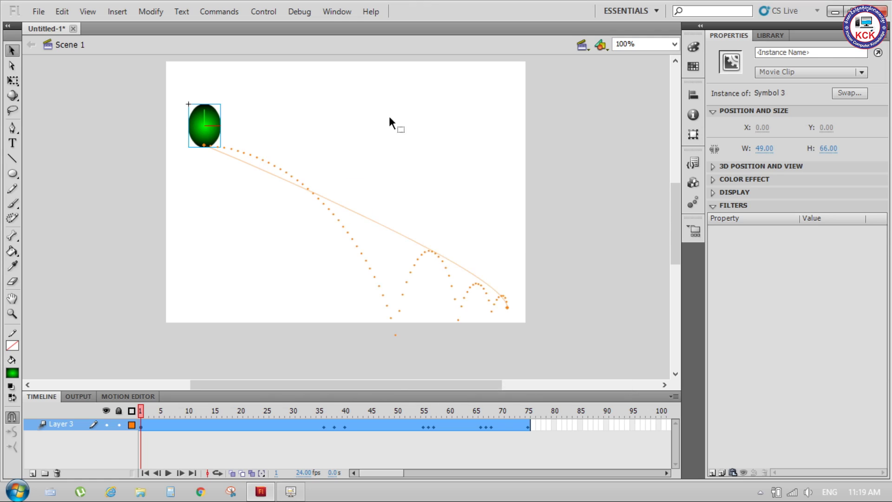
Step: Delete the ball and its motion path, then replace Layer 3 with a new Layer 4
left_click_drag(161, 81, 556, 357)
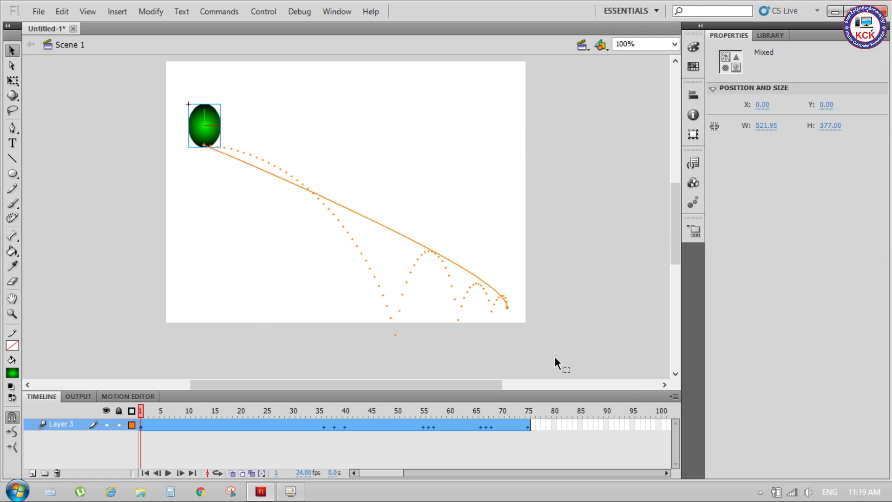
key("Delete")
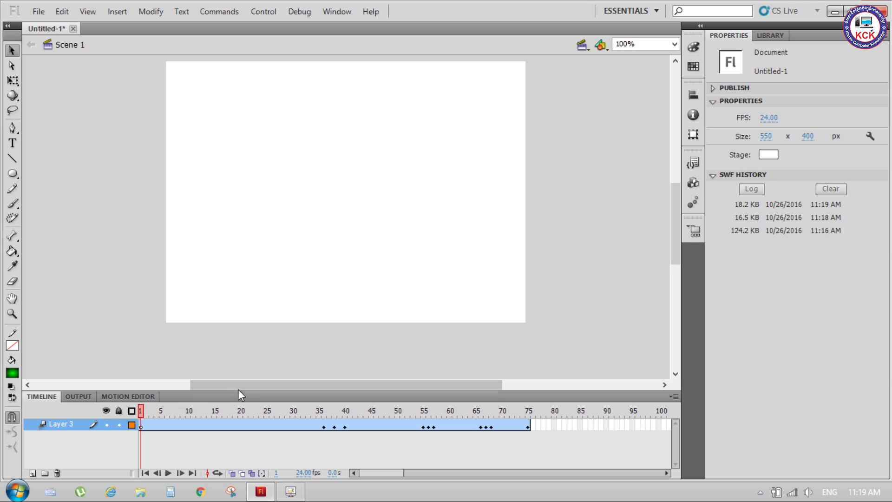
left_click(32, 472)
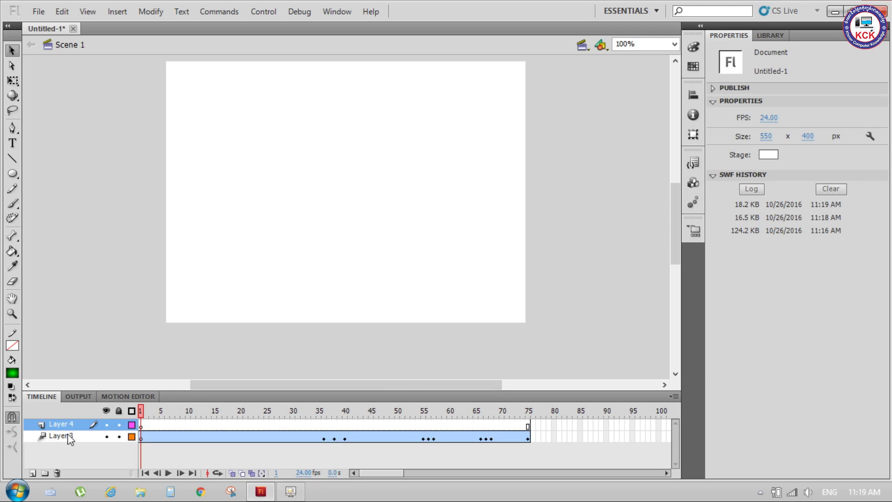
left_click_drag(68, 434, 64, 448)
left_click(57, 473)
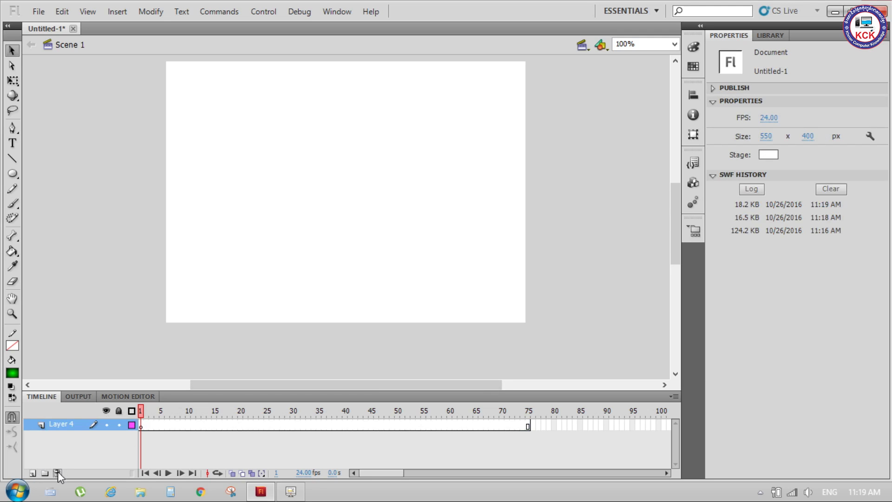
Step: Remove the extra frames from Layer 4, leaving a single frame
left_click_drag(549, 428, 147, 428)
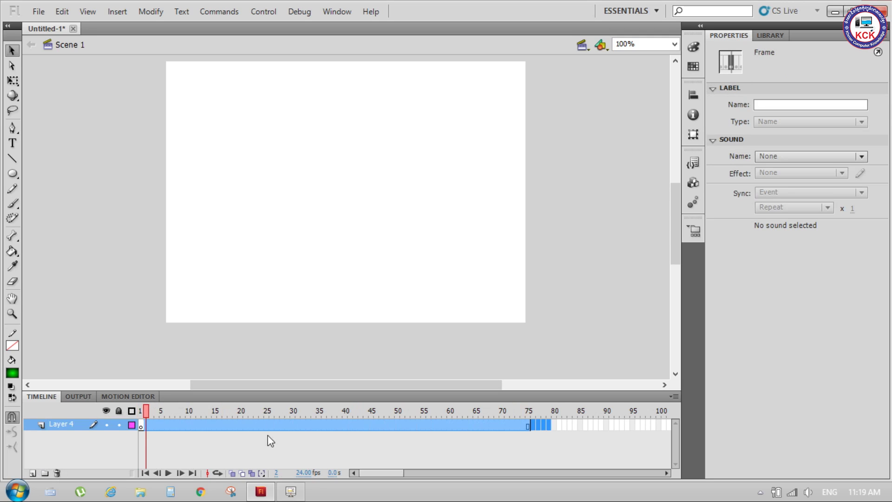
right_click(461, 432)
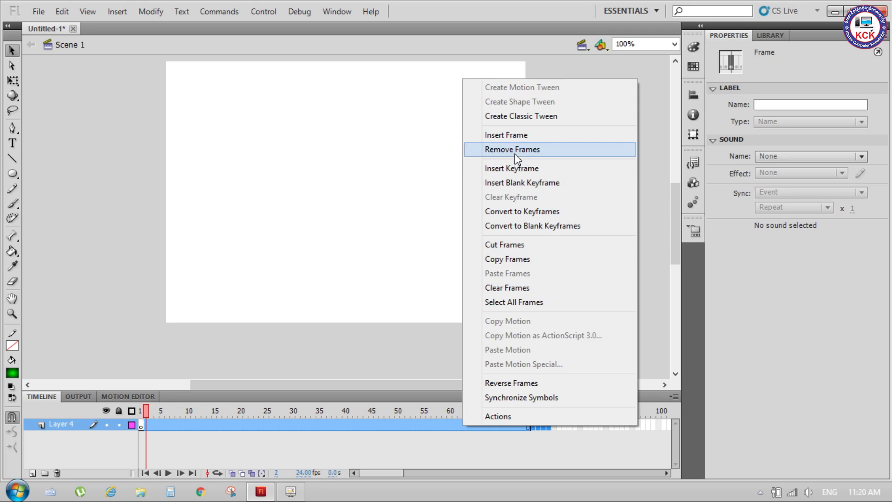
left_click(511, 149)
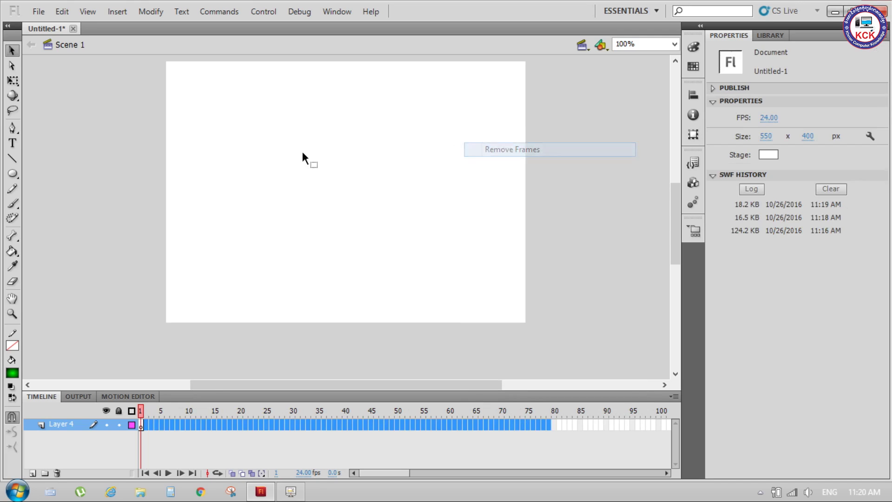
Step: Draw a green gradient oval head on the empty stage
left_click(15, 234)
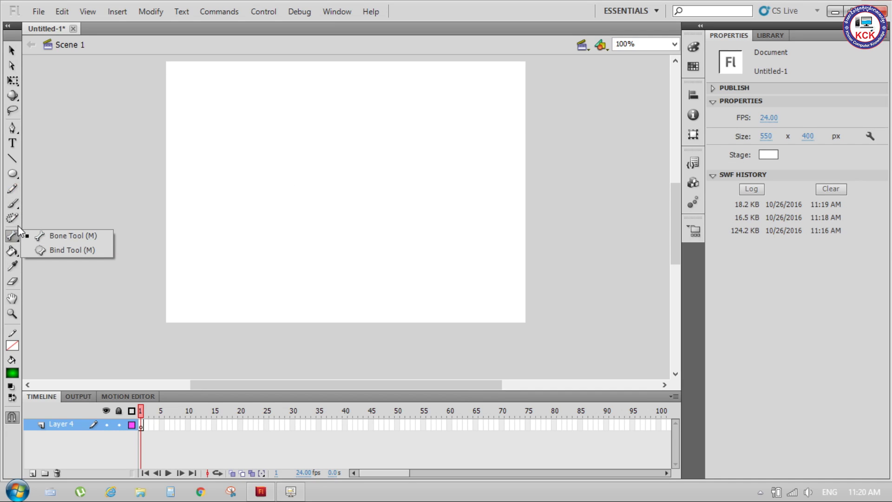
left_click(13, 173)
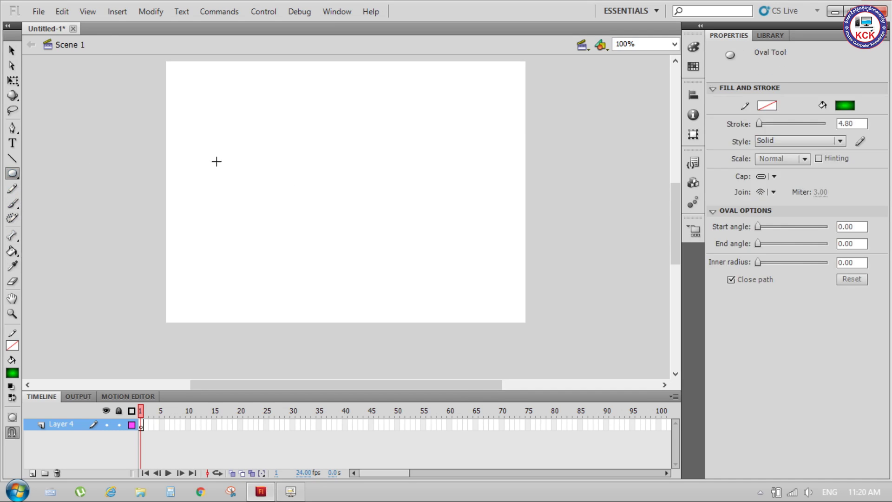
left_click_drag(292, 86, 328, 131)
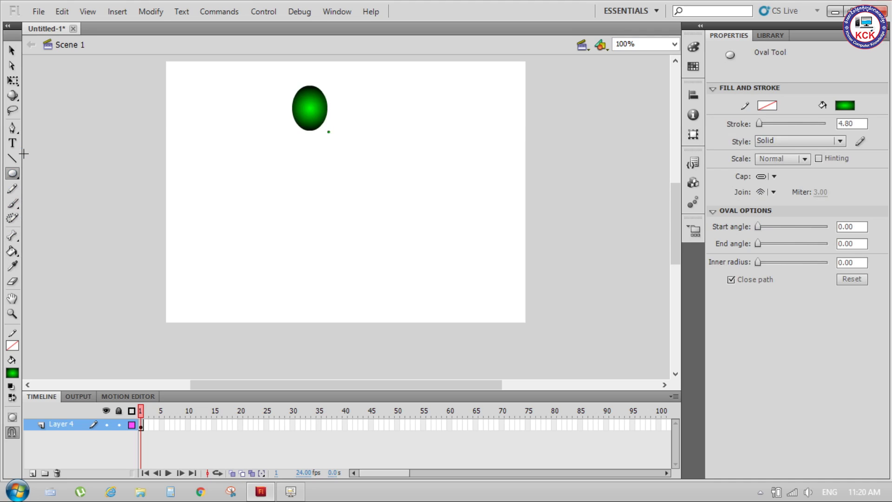
Step: Brush two arms, a body and two legs below the oval head
left_click(13, 204)
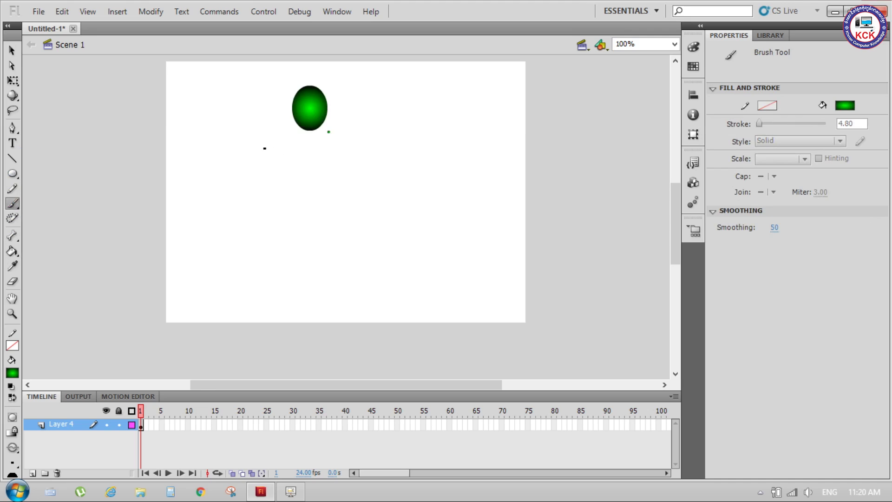
left_click_drag(308, 126, 256, 172)
left_click_drag(307, 129, 369, 170)
mouse_move(310, 142)
left_mouse_down()
mouse_move(312, 197)
mouse_move(289, 212)
mouse_move(274, 241)
left_mouse_up()
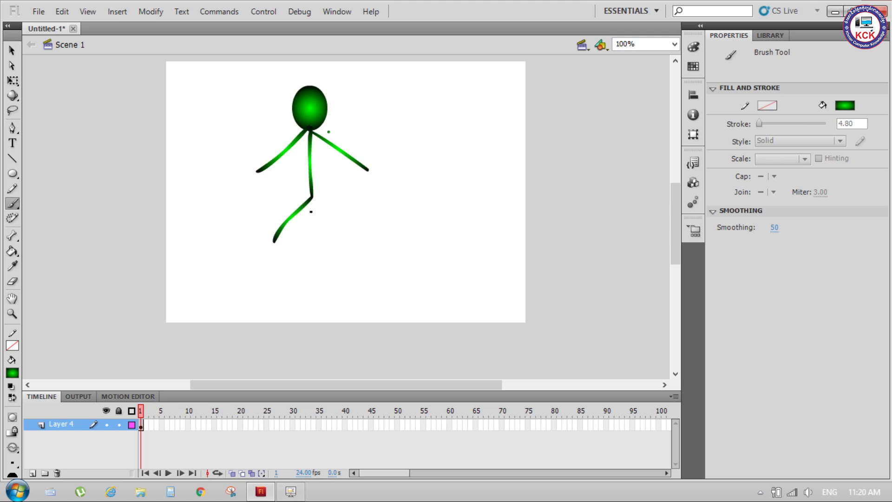
left_click_drag(324, 209, 362, 245)
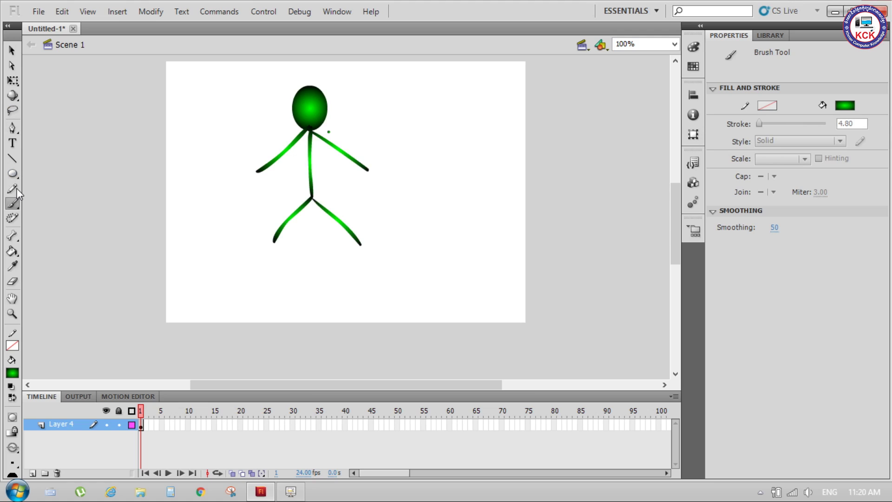
Step: Add IK bones from neck to left hand and hip, and from hip to each foot
left_click(14, 237)
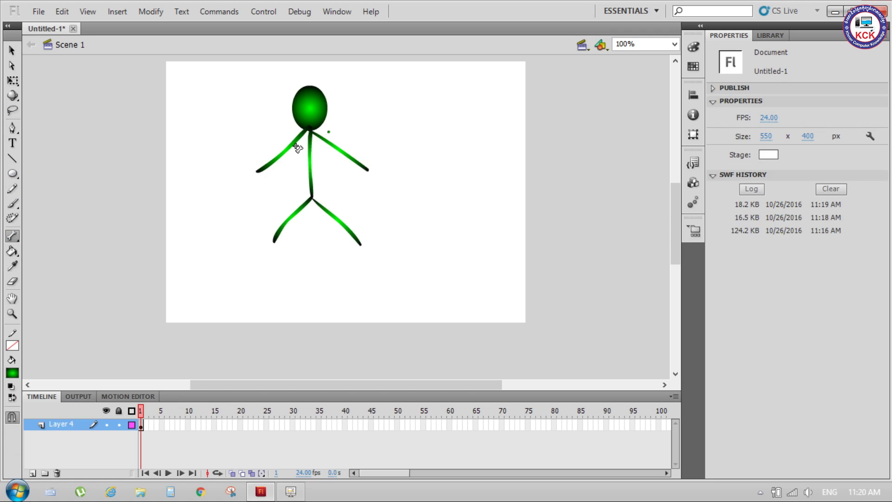
left_click_drag(308, 131, 314, 178)
left_click_drag(314, 198, 313, 198)
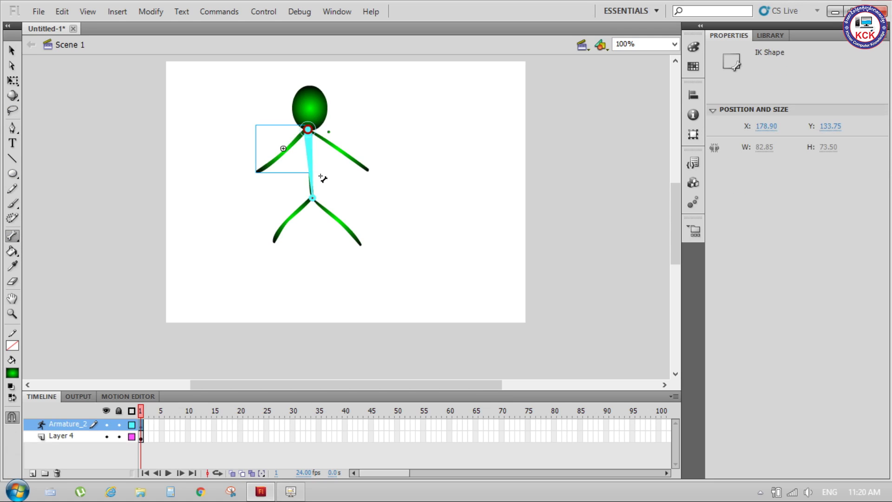
mouse_move(309, 130)
left_mouse_down()
mouse_move(369, 169)
mouse_move(325, 149)
mouse_move(256, 172)
left_mouse_up()
left_click_drag(312, 199, 274, 242)
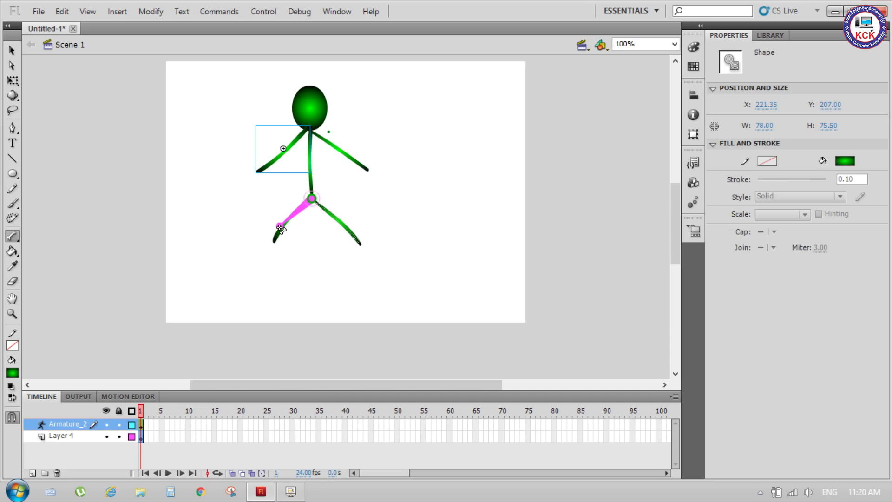
left_click_drag(316, 201, 362, 246)
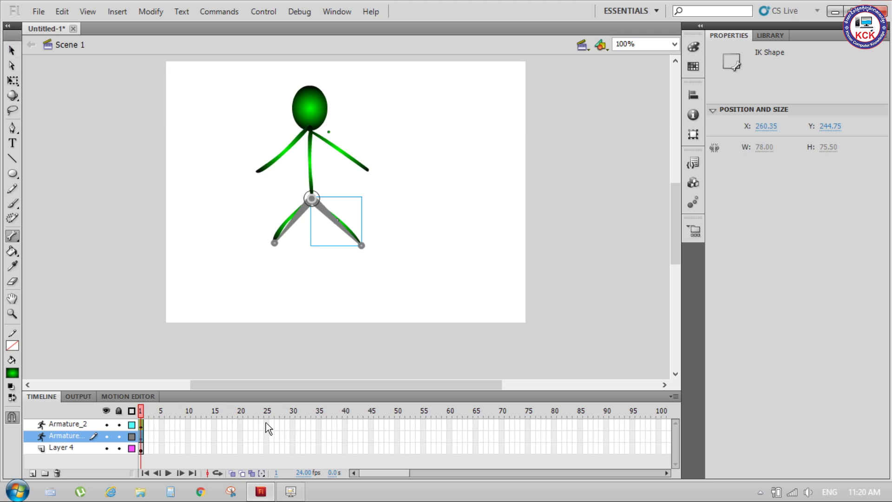
left_click(119, 437)
left_click(119, 436)
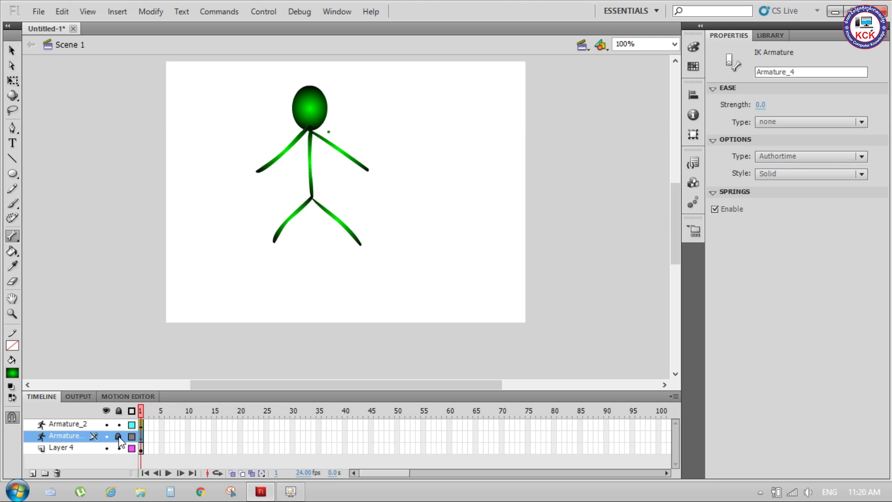
left_click(119, 424)
left_click(119, 425)
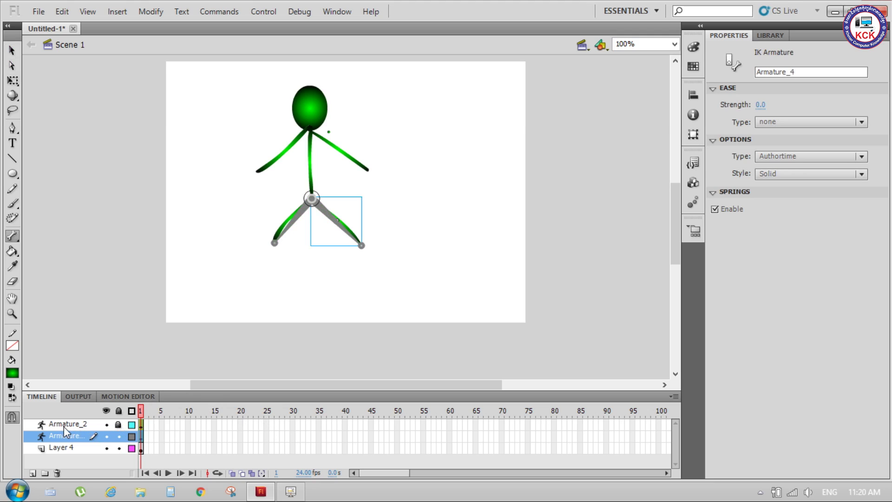
left_click(119, 433)
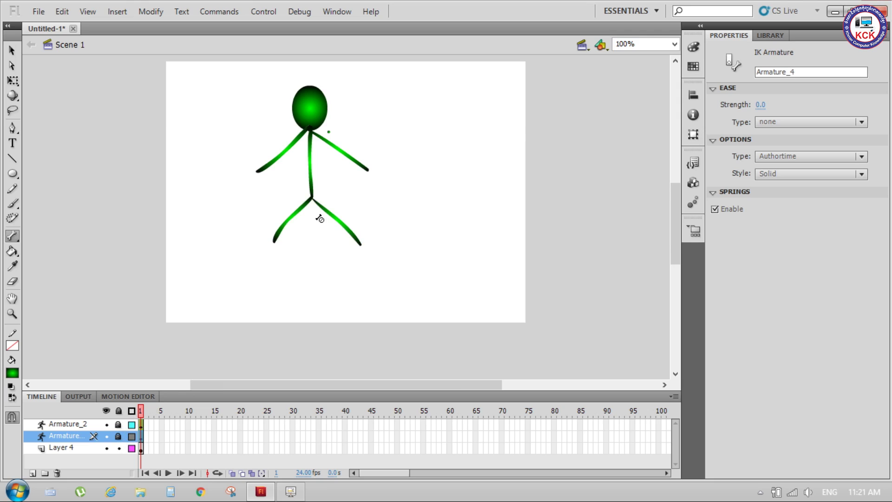
left_click(118, 436)
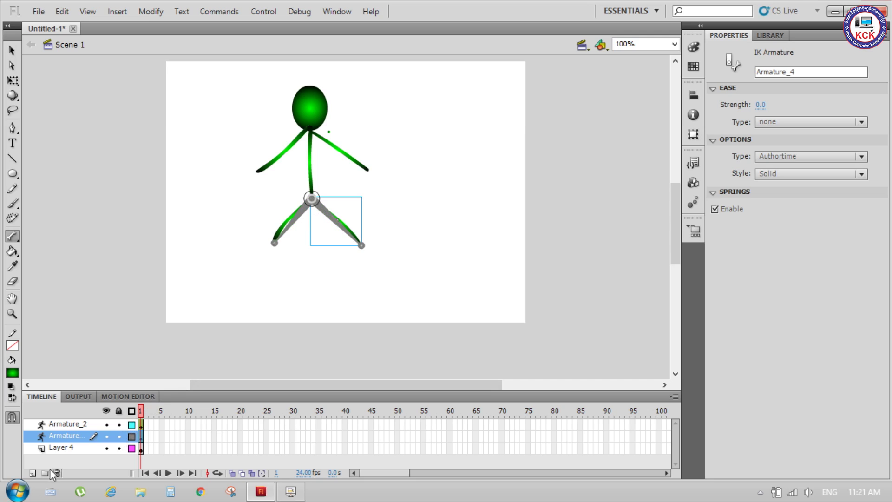
Step: Add empty Layer 7, select the Armature_2 layer and make the timeline taller
left_click(35, 471)
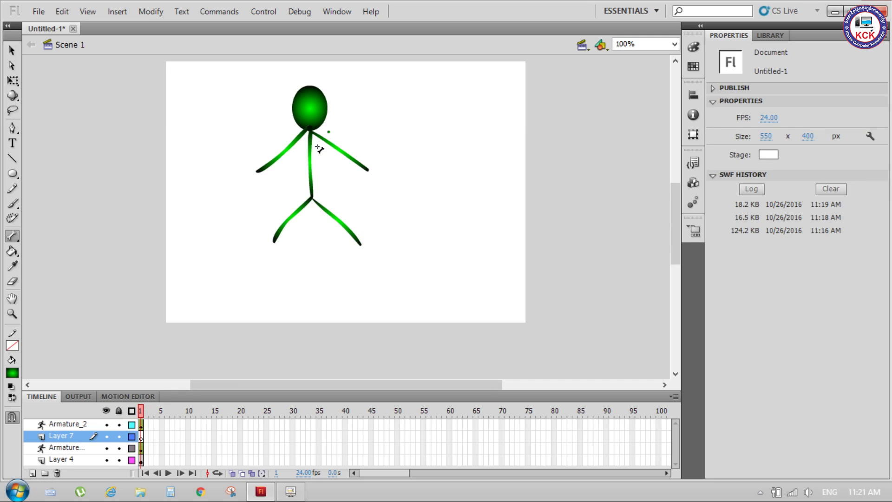
left_click_drag(311, 132, 256, 172)
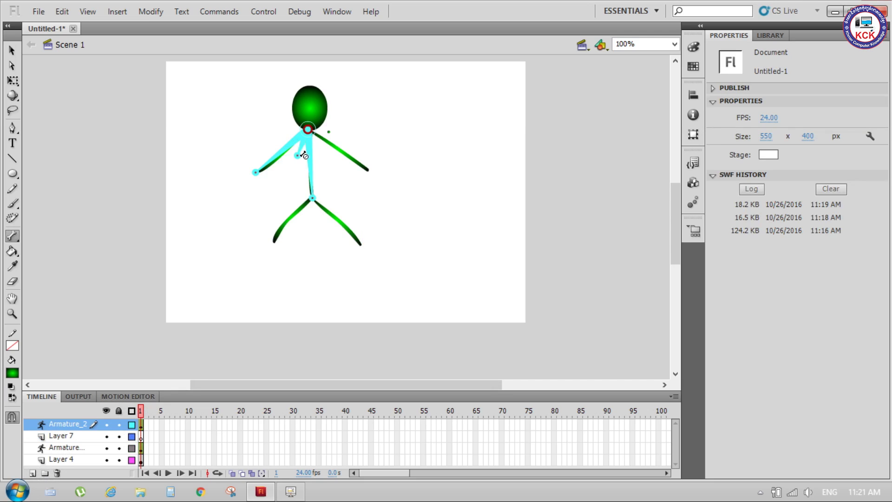
left_click(364, 318)
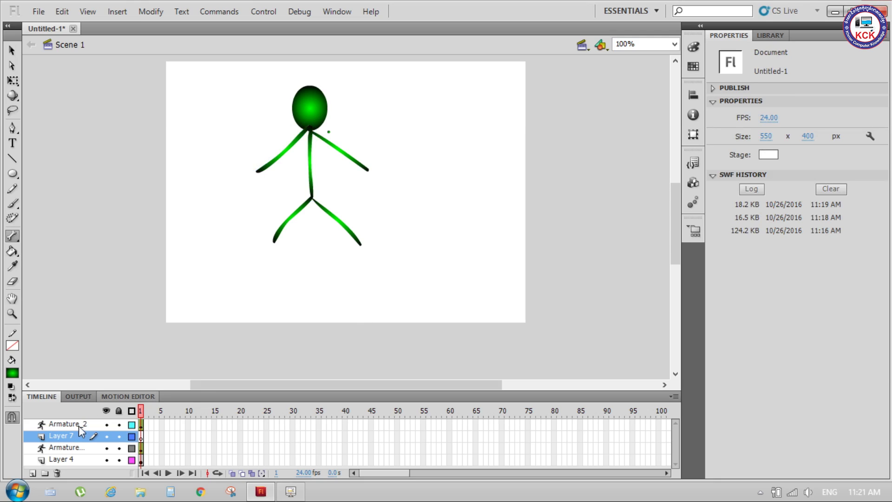
left_click(56, 424)
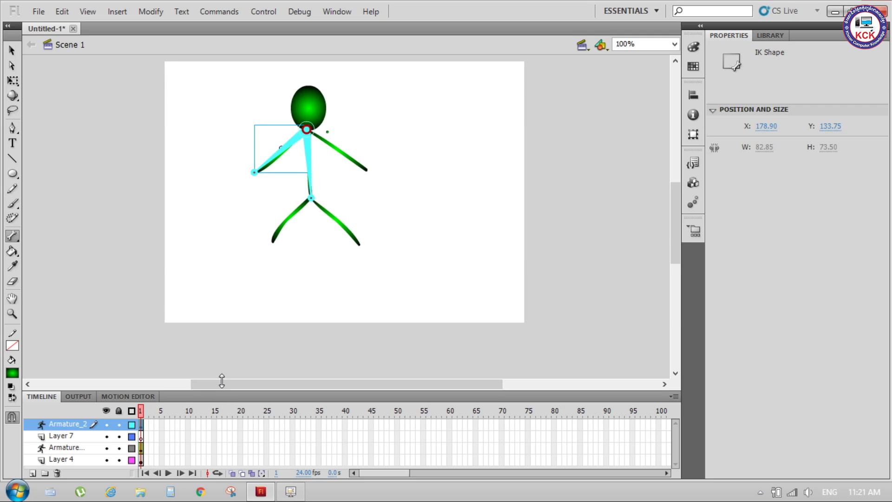
left_click_drag(218, 391, 216, 321)
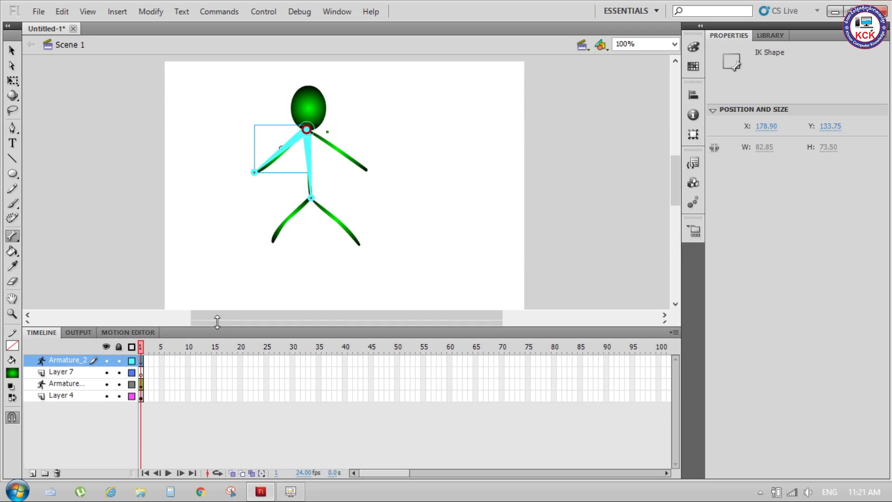
Step: Toggle the legs' armature and Armature_2 layers hidden, then visible again
left_click(117, 378)
left_click(106, 378)
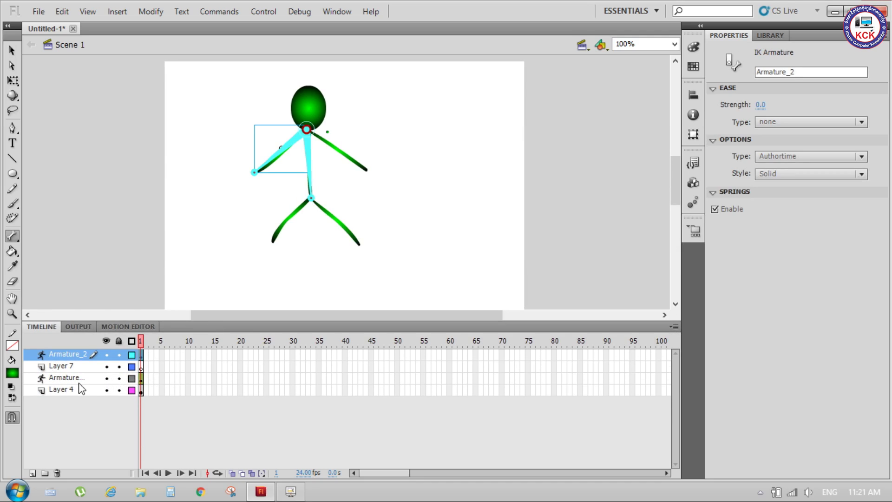
left_click(107, 378)
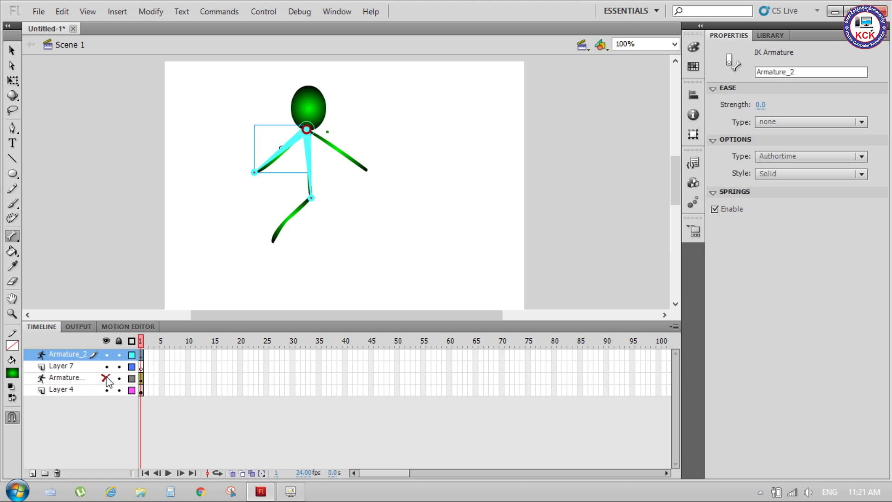
left_click(106, 378)
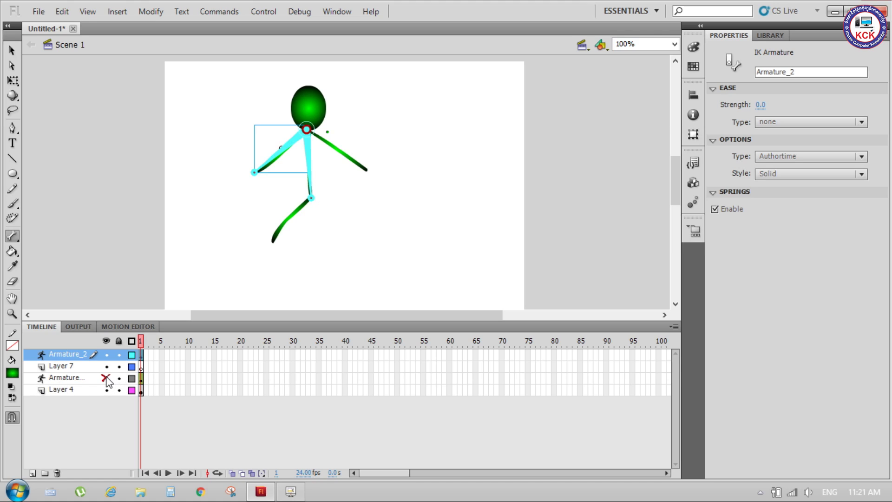
left_click(107, 355)
left_click(107, 354)
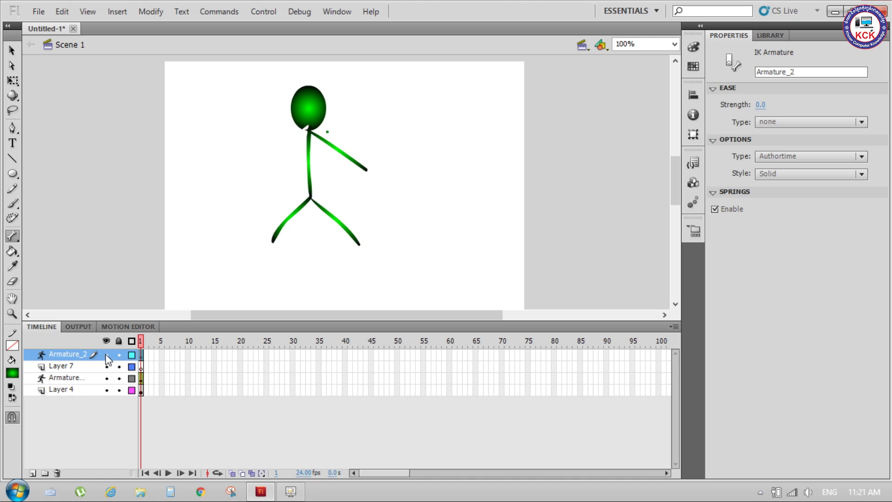
left_click(106, 354)
left_click(107, 354)
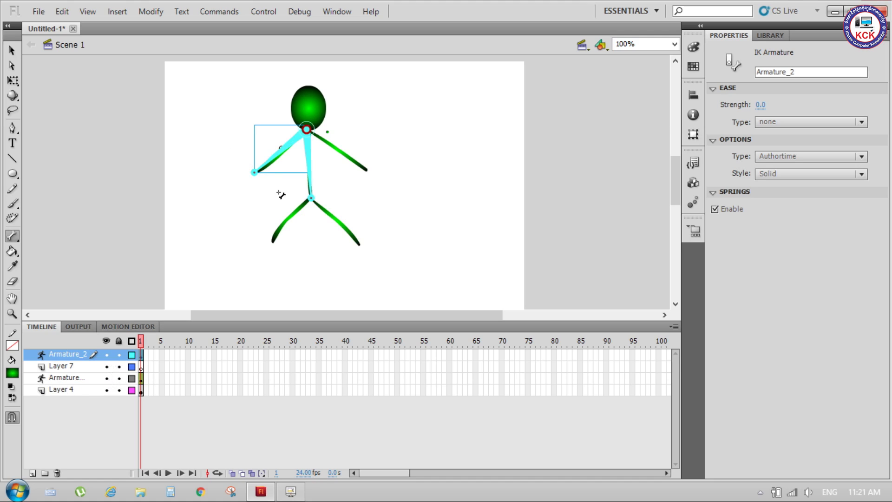
left_click(12, 50)
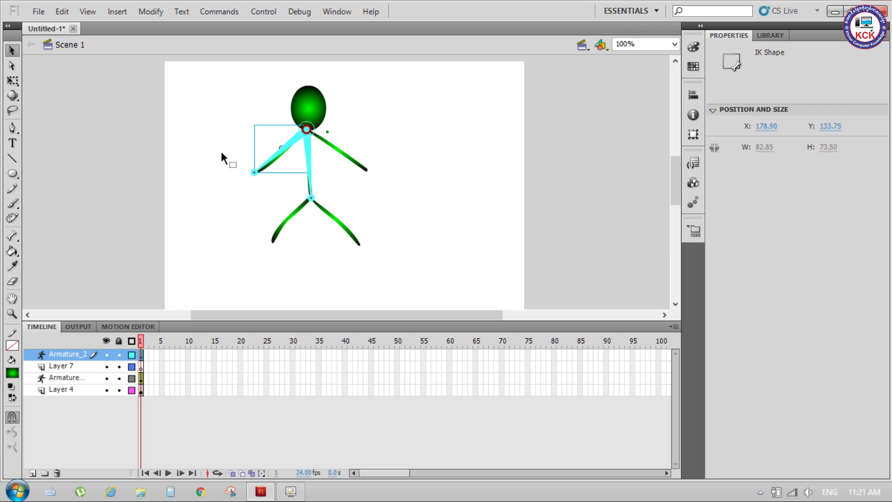
Step: Nudge the left arm bone, then select the right arm shape
mouse_move(255, 173)
left_mouse_down()
mouse_move(241, 137)
mouse_move(264, 76)
mouse_move(250, 166)
left_mouse_up()
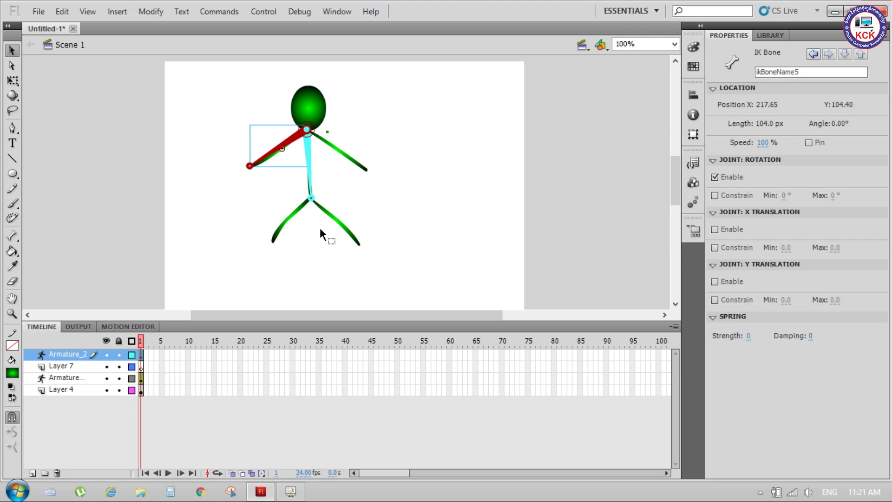
left_click(317, 139)
left_click(367, 173)
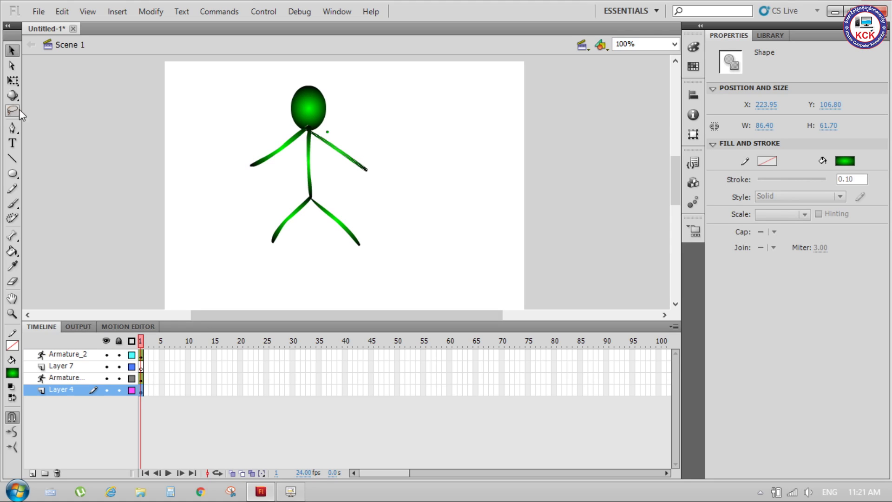
Step: Add a shoulder-to-right-hand bone and swing the right arm out horizontally
left_click(12, 235)
left_click_drag(311, 131, 368, 171)
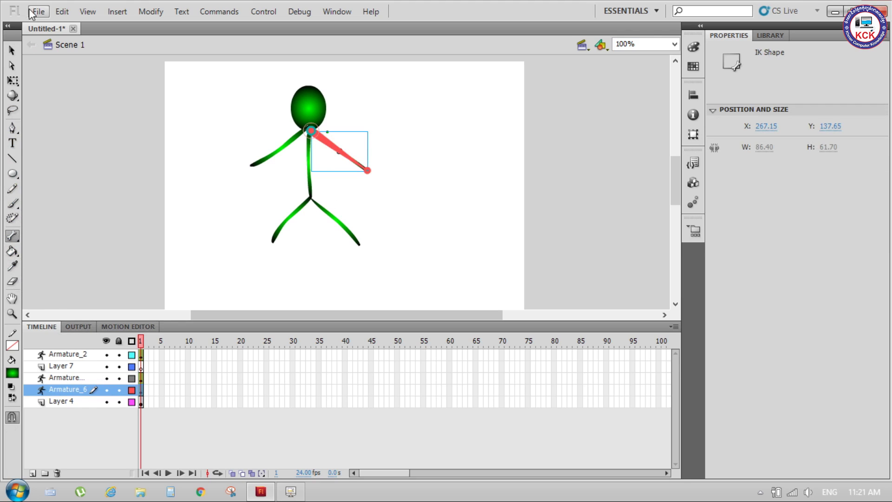
left_click(13, 51)
left_click_drag(369, 172, 380, 130)
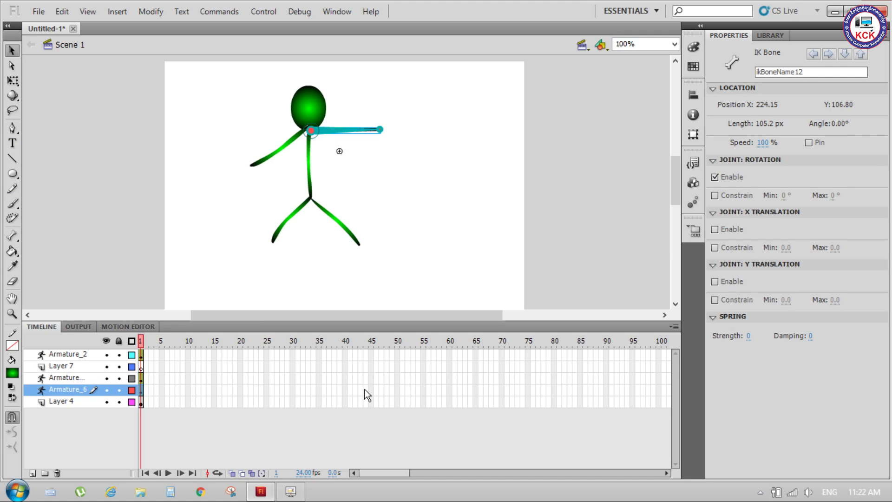
Step: Try extending single layers to frame 40, undoing each frame extension
left_click(344, 389)
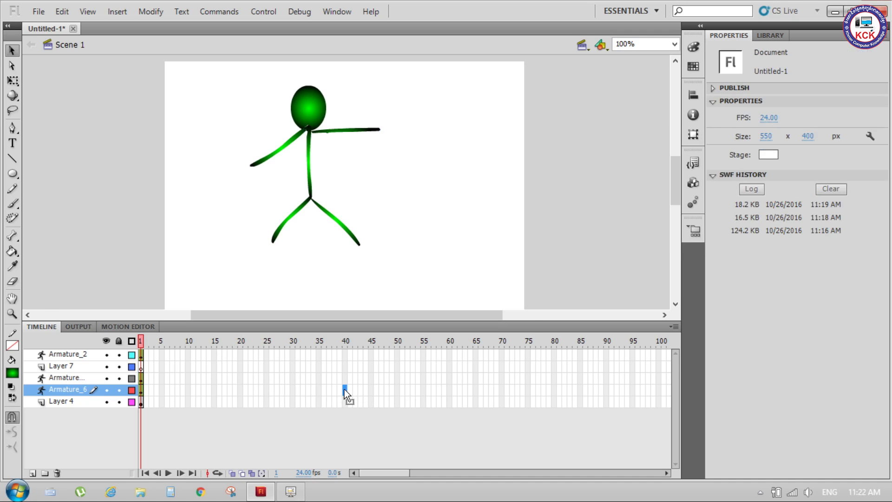
right_click(344, 390)
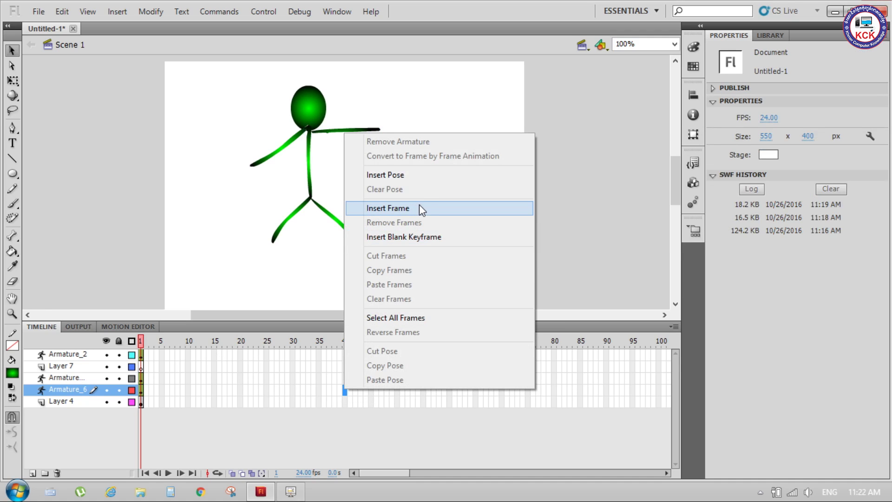
left_click(419, 208)
key("ctrl+z")
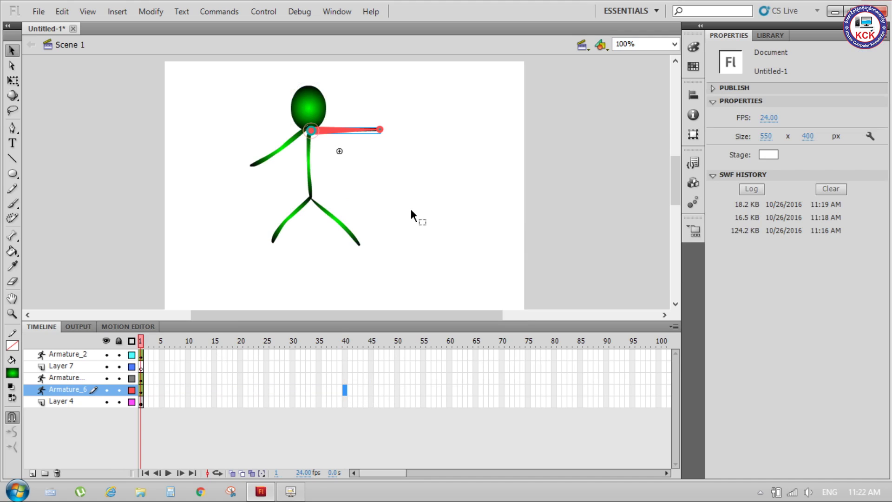
left_click(345, 402)
left_click(349, 354)
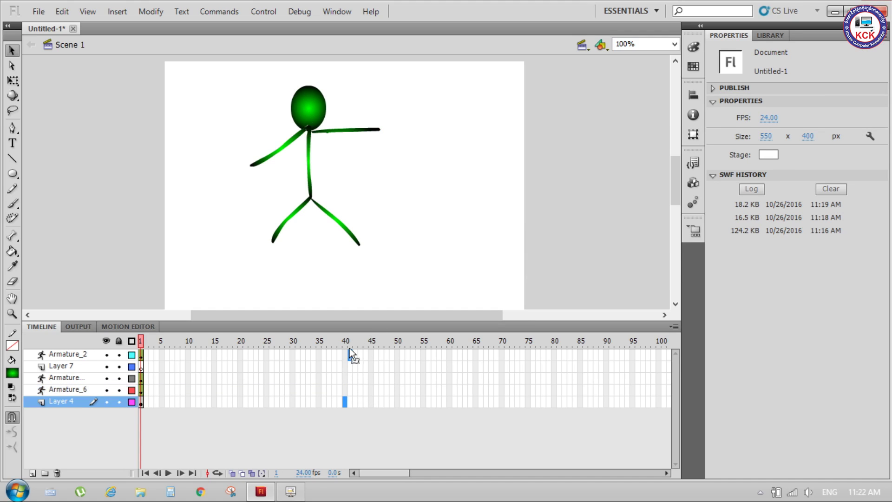
key("F5")
key("ctrl+z")
Step: Insert keyframes at frame 40 on all five layers and swing the right arm down-right
left_click(345, 354)
left_click(351, 361)
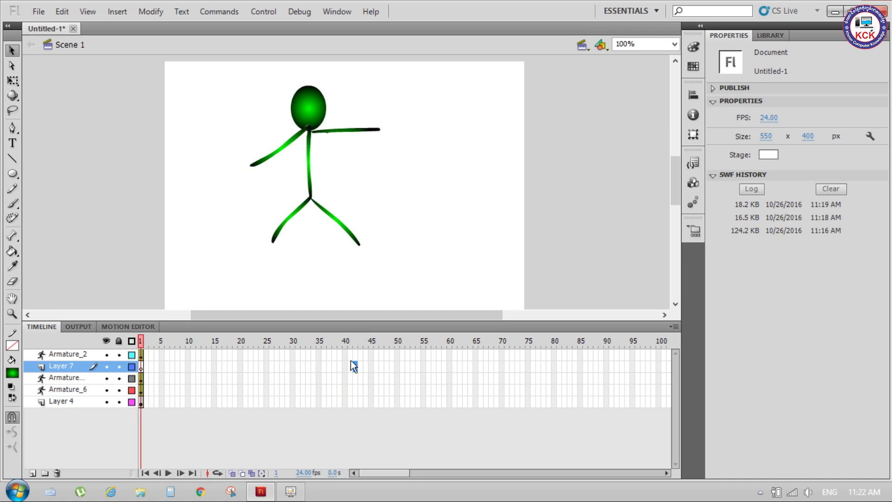
left_click_drag(348, 406, 348, 406)
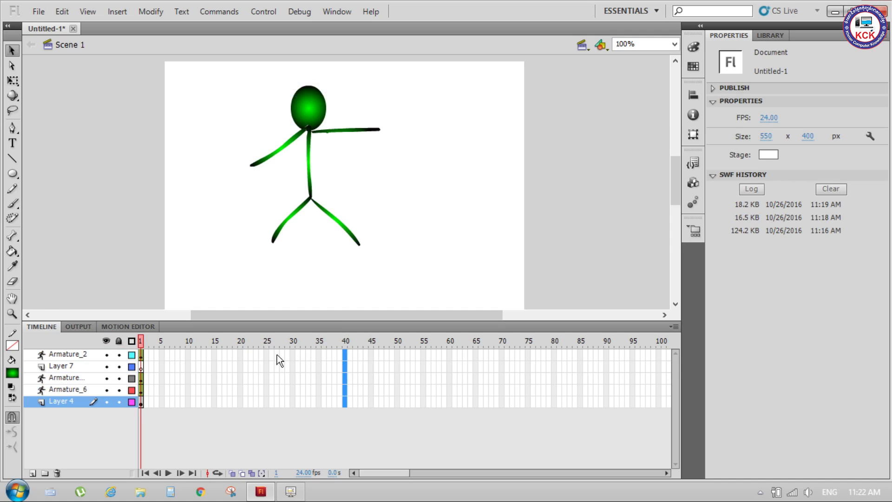
right_click(344, 365)
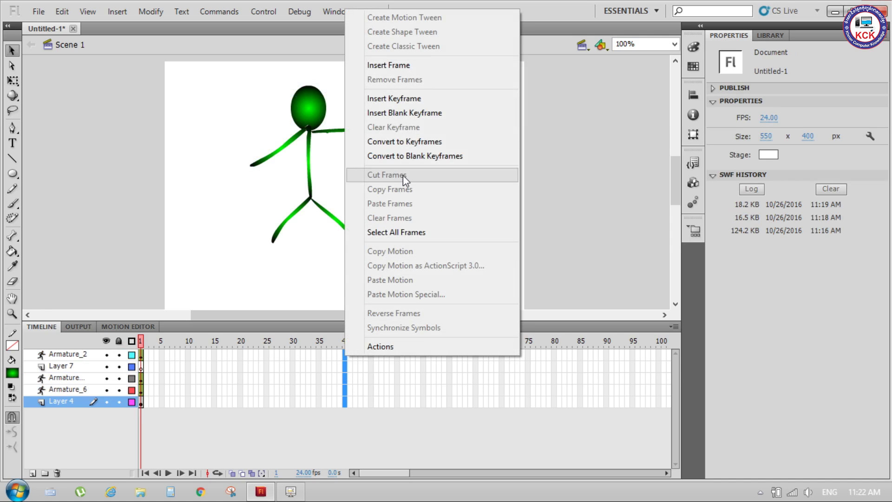
left_click(420, 98)
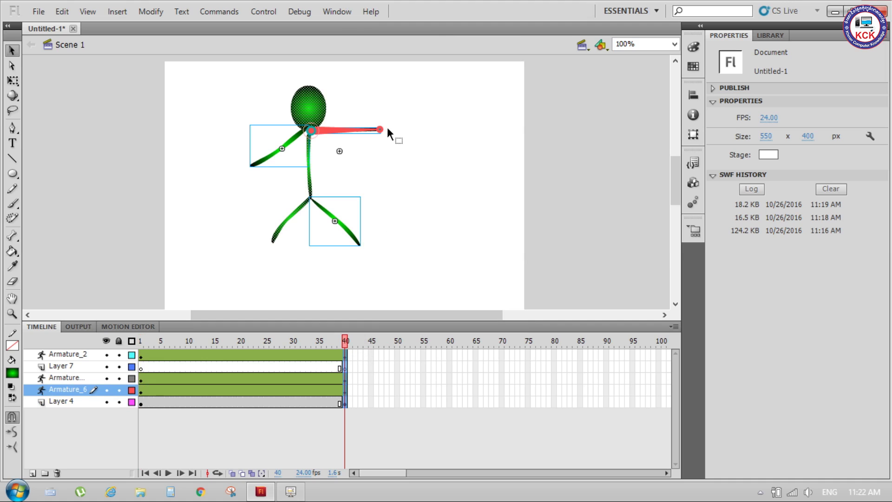
left_click_drag(381, 131, 368, 169)
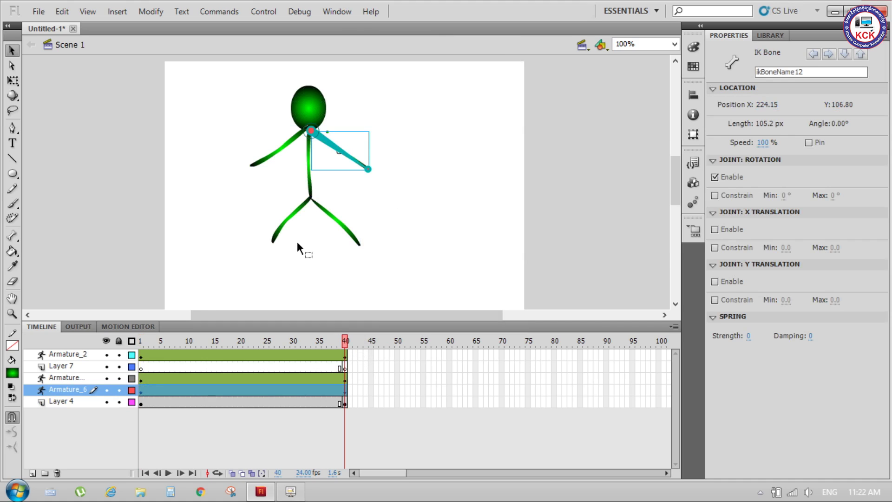
Step: At frame 40, lower the stick figure's left arm toward the lower left
left_click(255, 167)
left_click_drag(251, 168, 288, 192)
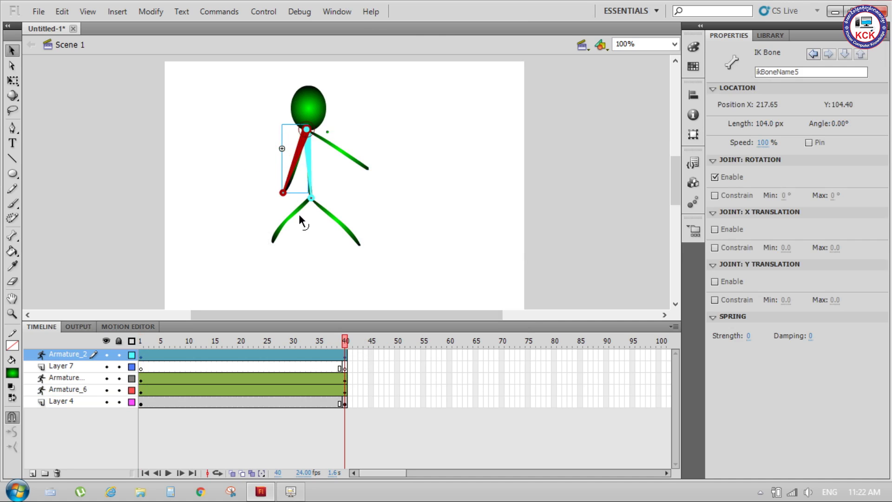
left_click(311, 201)
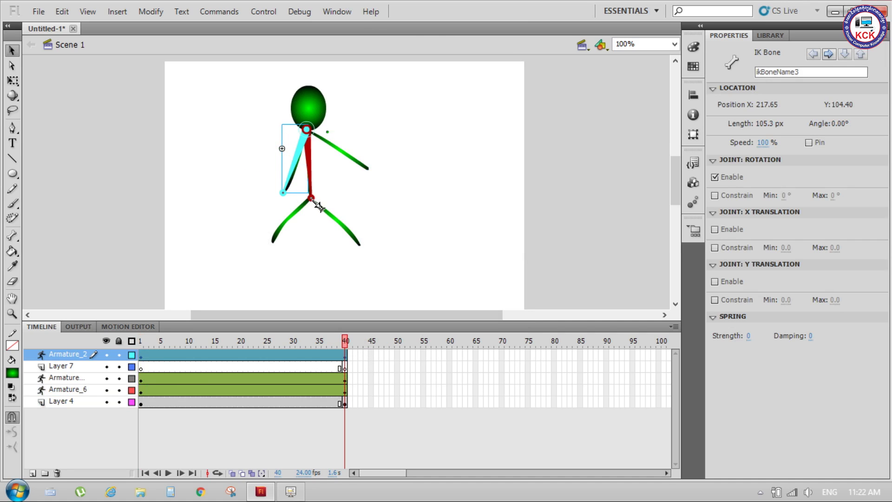
Step: Swing both legs into new angles, then return to frame 1 and test the movie
left_click(273, 241)
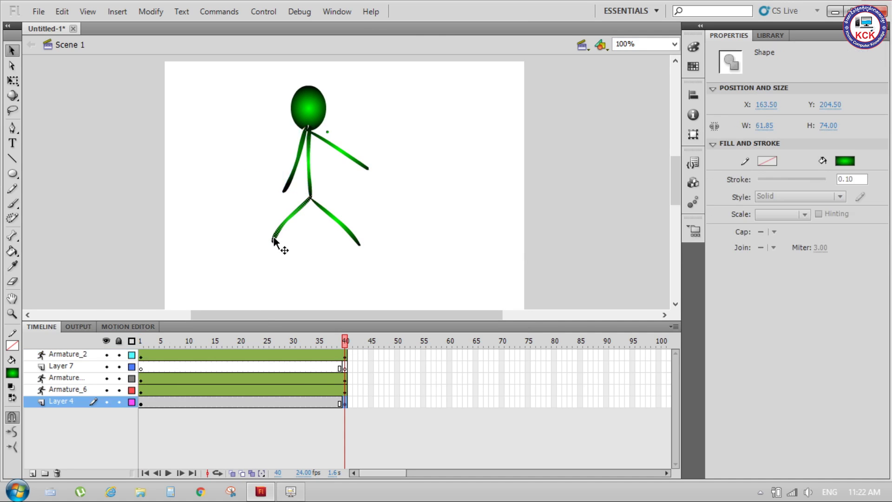
left_click(362, 246)
left_click_drag(361, 245, 324, 263)
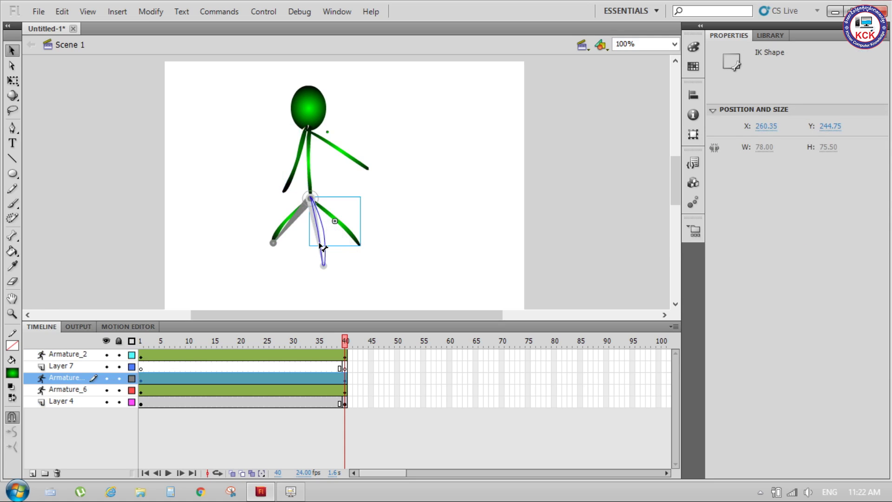
mouse_move(275, 243)
left_mouse_down()
mouse_move(296, 273)
mouse_move(289, 290)
left_mouse_up()
left_click_drag(342, 342, 139, 342)
key("ctrl+Return")
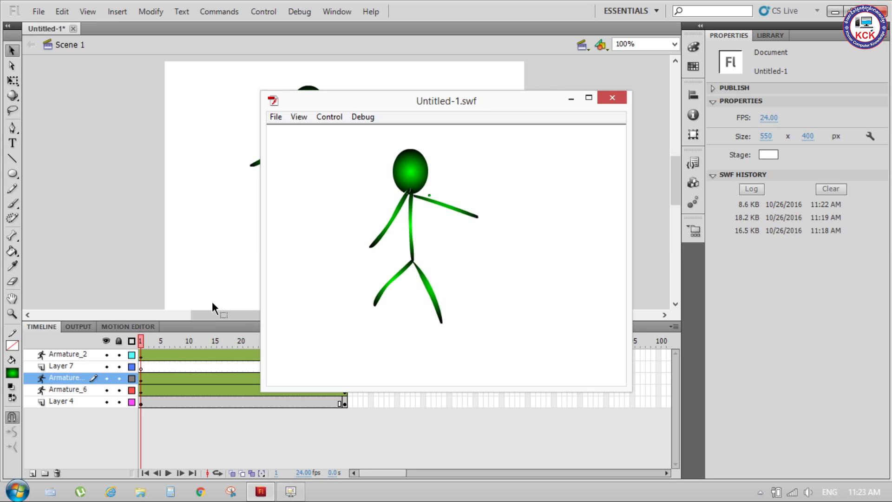
Step: Close the test SWF window and marquee-select the whole stick figure
left_click(613, 97)
left_click_drag(195, 60, 426, 263)
Step: Delete the stick figure and all five old layers
key("Delete")
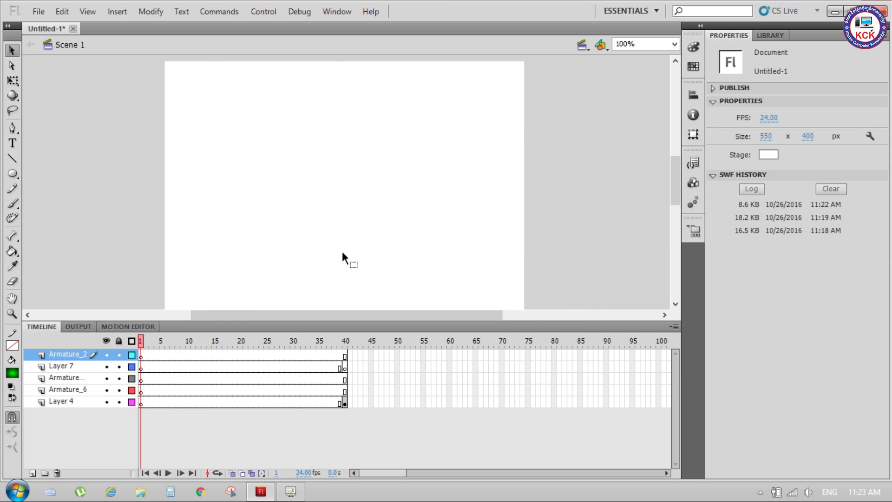
left_click(53, 353)
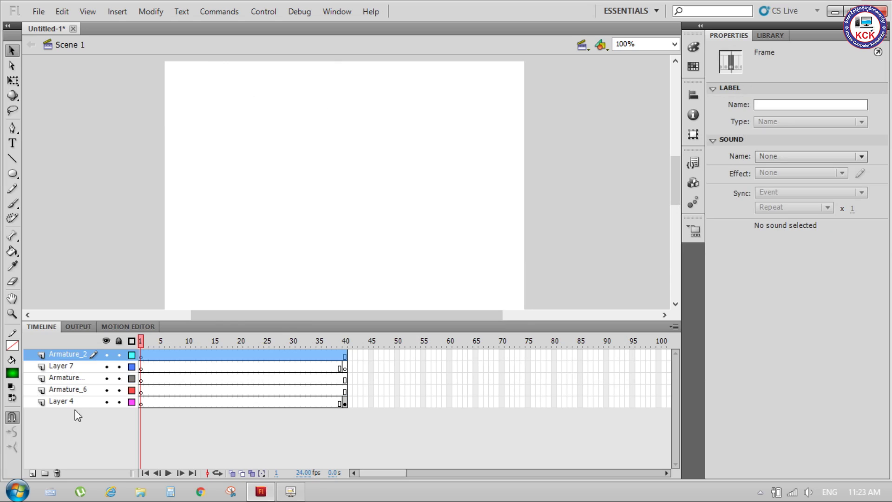
left_click(73, 401)
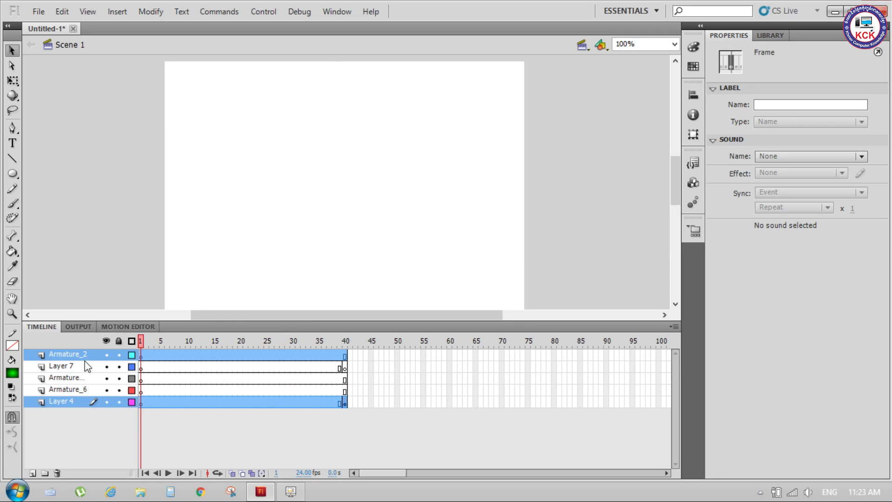
left_click(83, 355)
left_click(78, 395, "shift")
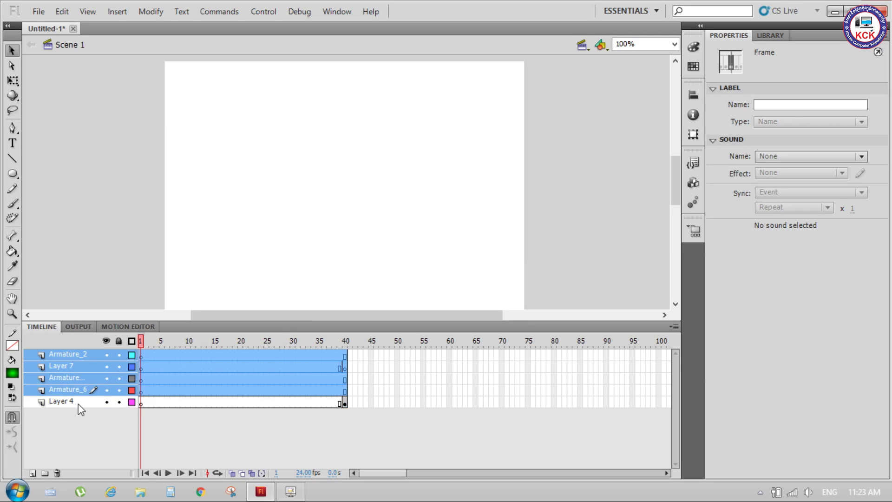
left_click(57, 472)
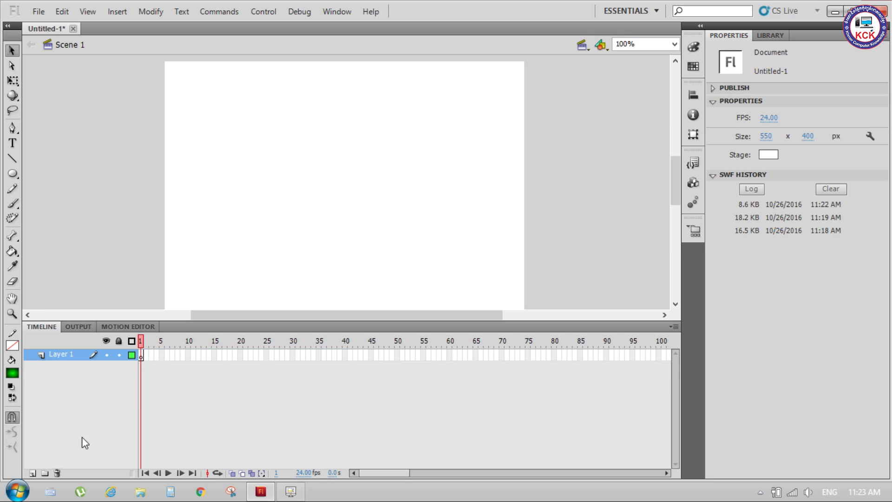
Step: Draw a wide green gradient rectangle and run a bone chain across its middle
left_click(12, 175)
left_click(63, 174)
left_click_drag(172, 114, 510, 207)
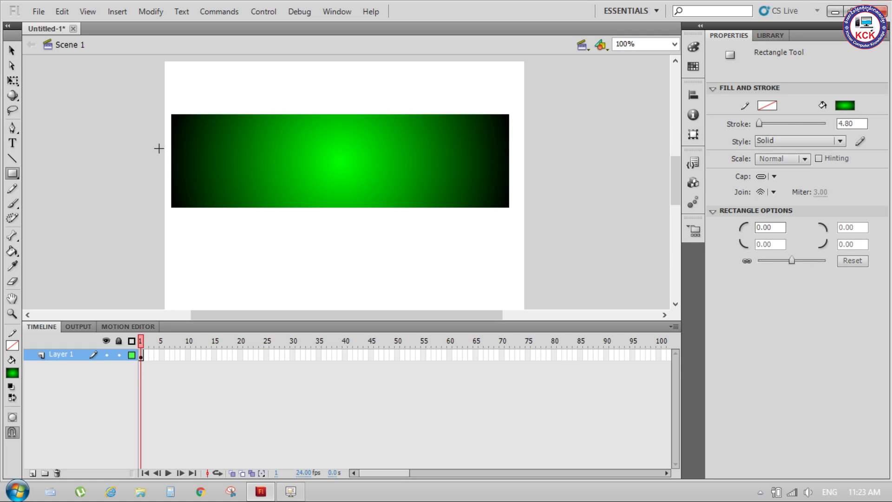
left_click(13, 236)
mouse_move(171, 161)
left_mouse_down()
mouse_move(442, 170)
mouse_move(509, 161)
left_mouse_up()
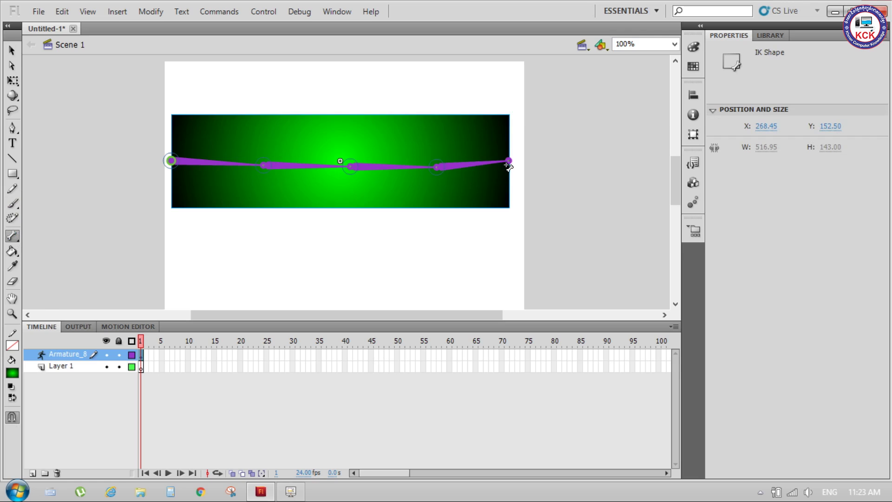
Step: Insert keyframes at frame 30 and bend the rectangle down toward the lower right
left_click(142, 342)
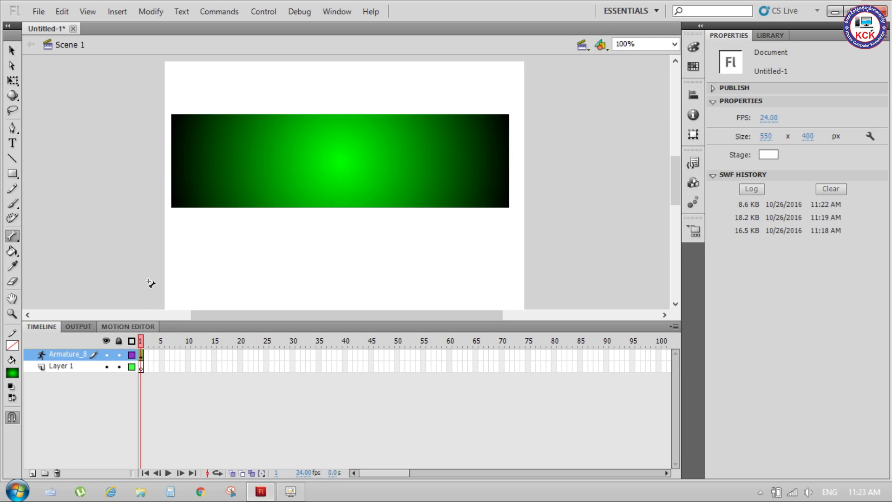
left_click(66, 355)
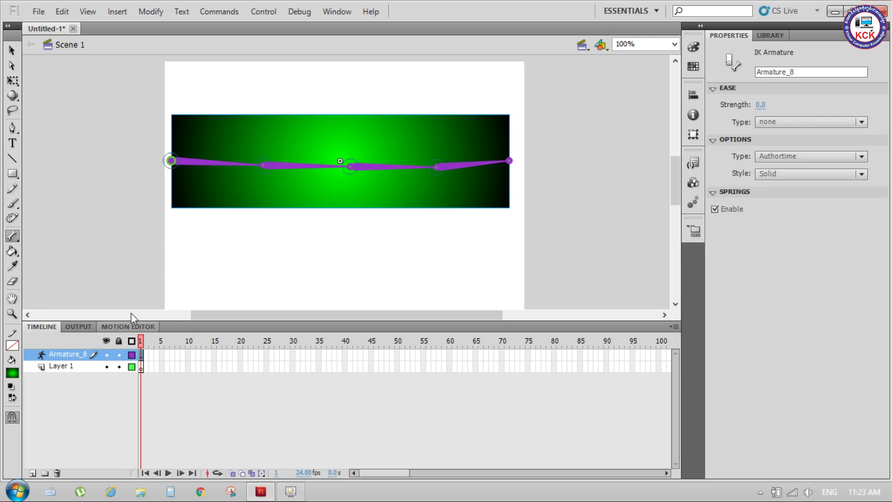
left_click(171, 339)
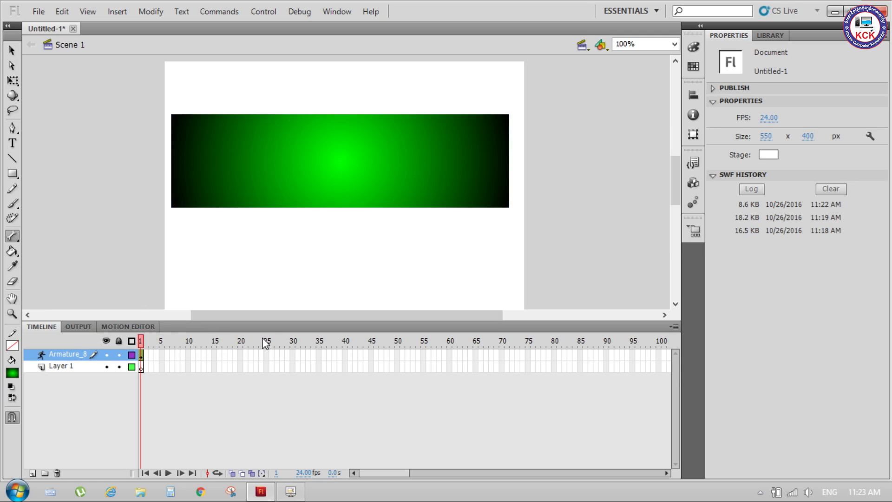
left_click(293, 371)
right_click(295, 356)
left_click(357, 96)
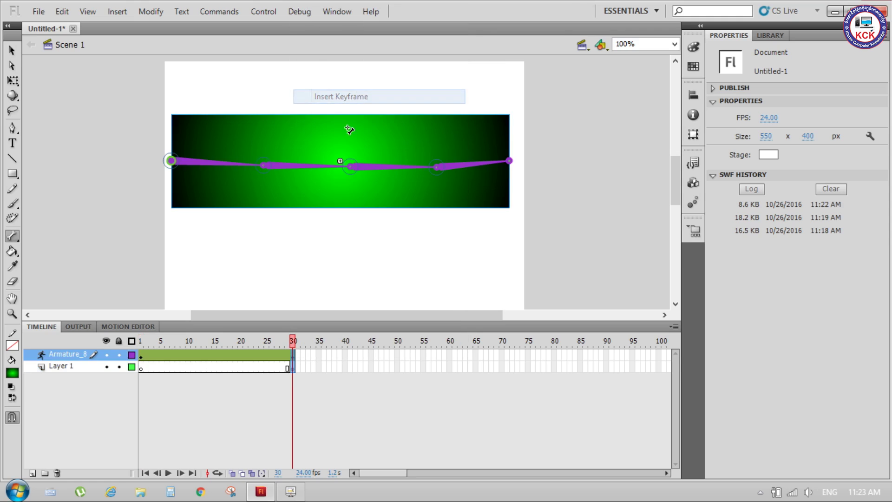
left_click(512, 161)
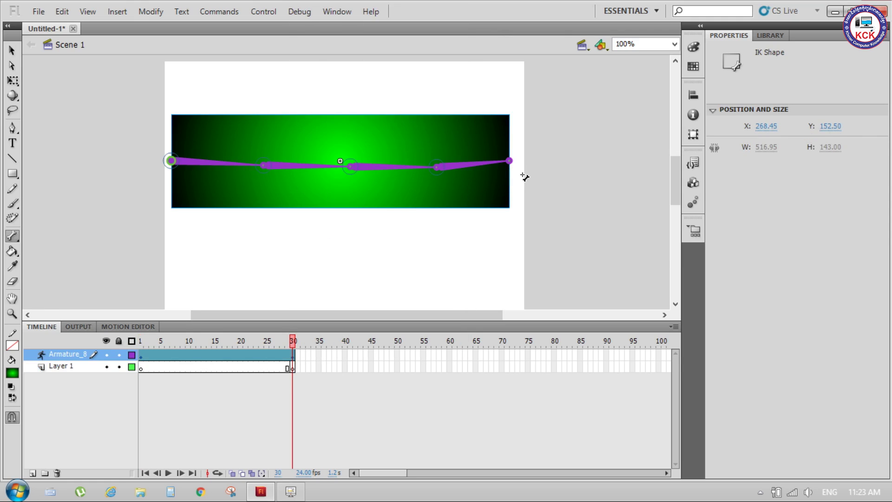
left_click(12, 50)
left_click_drag(510, 162, 514, 295)
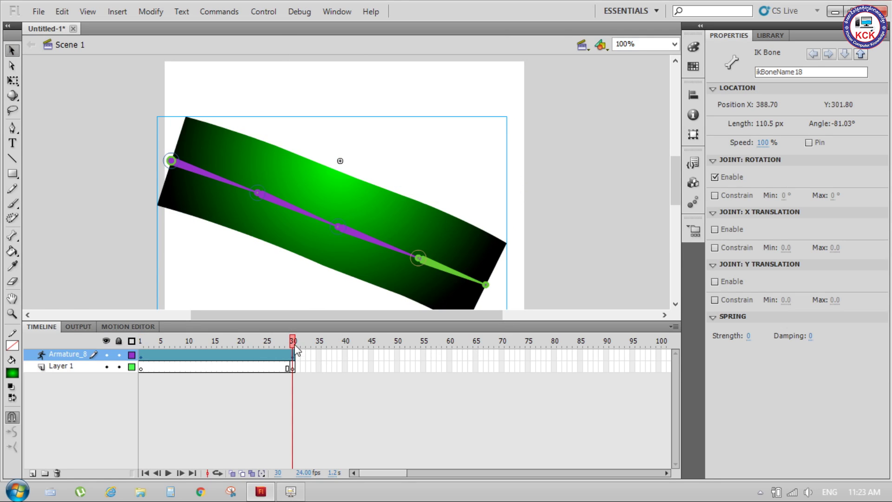
Step: Insert keyframes at frame 65 and curl the rectangle's end upward
left_click(474, 355)
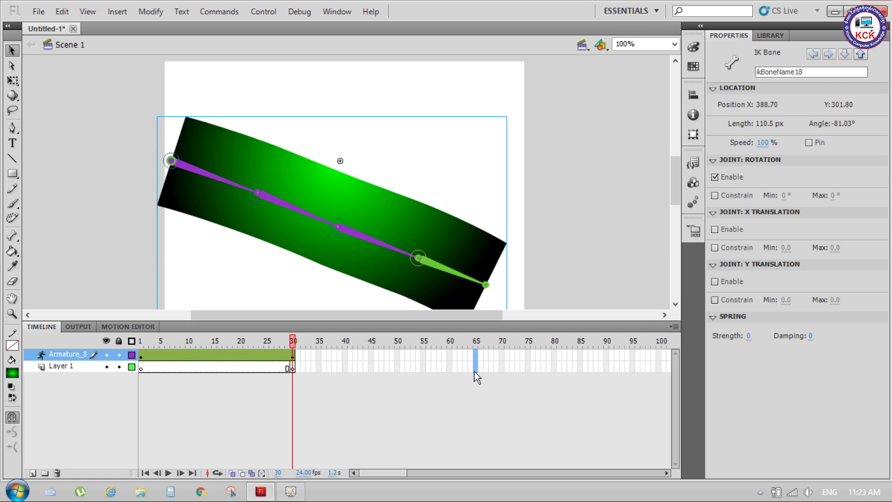
left_click(475, 367)
right_click(475, 367)
left_click(530, 109)
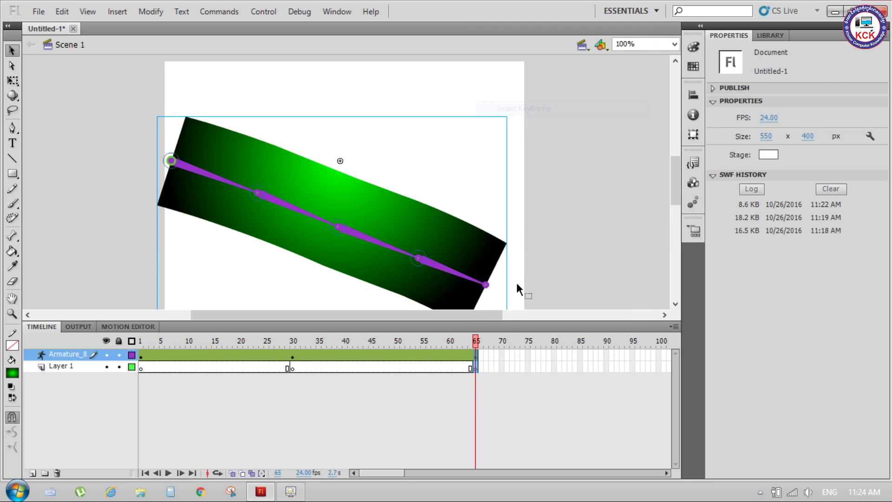
mouse_move(486, 286)
left_mouse_down()
mouse_move(440, 127)
mouse_move(468, 173)
left_mouse_up()
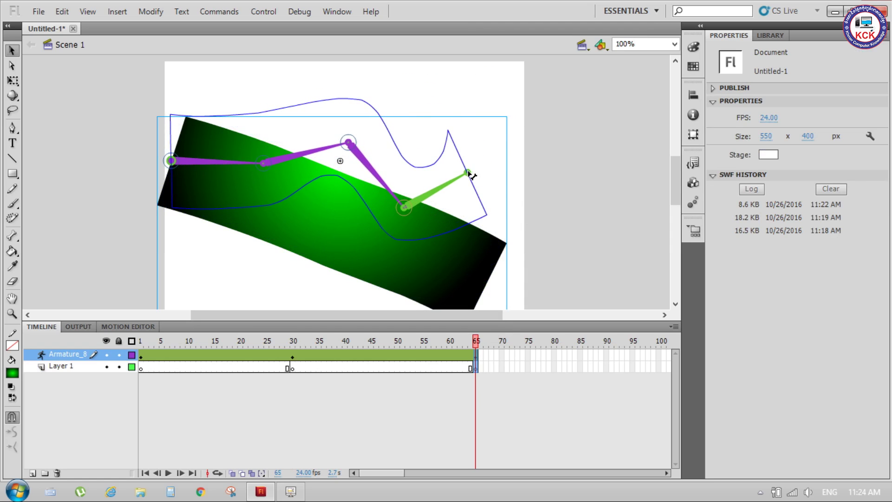
key("ctrl+Return")
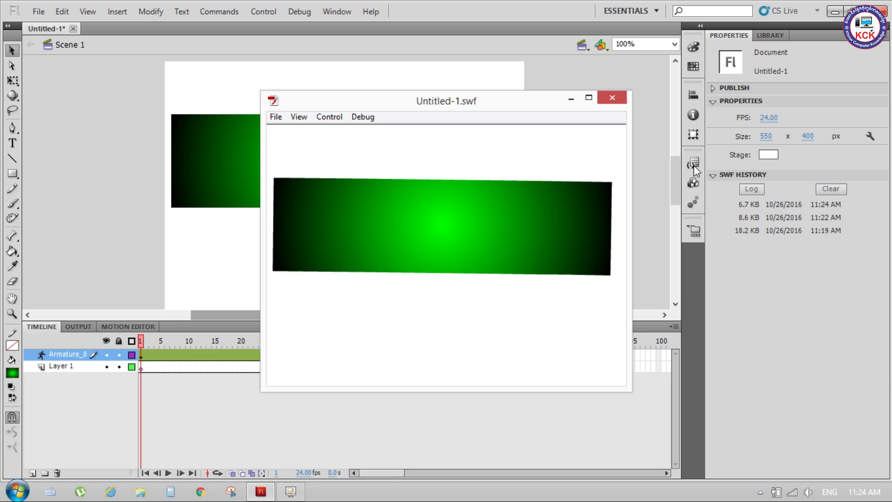
left_click(610, 99)
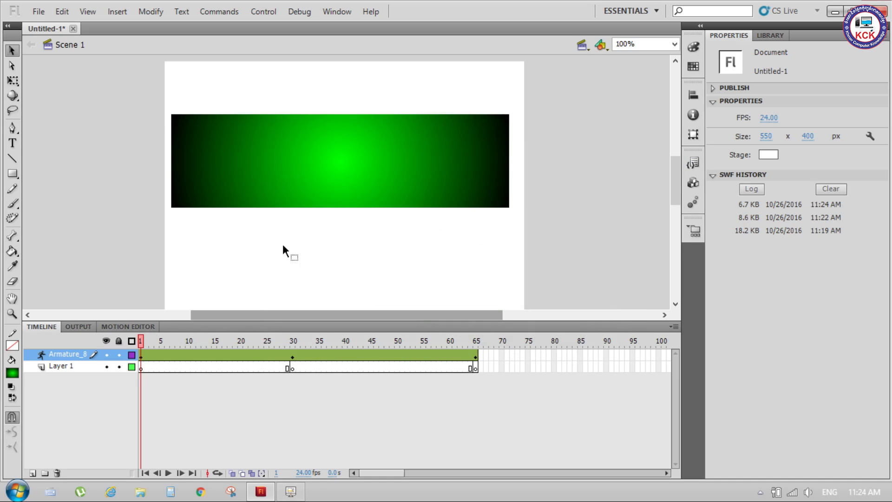
Step: At frame 65, pull the end bone toward the lower middle and show the shape's control points
left_click(475, 356)
mouse_move(468, 175)
left_mouse_down()
mouse_move(389, 207)
mouse_move(408, 209)
mouse_move(454, 183)
mouse_move(454, 131)
mouse_move(404, 91)
mouse_move(358, 123)
mouse_move(510, 232)
mouse_move(395, 308)
mouse_move(151, 316)
mouse_move(123, 295)
mouse_move(478, 156)
mouse_move(229, 214)
mouse_move(436, 187)
mouse_move(209, 243)
mouse_move(448, 124)
mouse_move(343, 302)
mouse_move(481, 147)
mouse_move(224, 205)
mouse_move(423, 119)
mouse_move(512, 263)
mouse_move(597, 192)
mouse_move(573, 271)
mouse_move(528, 269)
left_mouse_up()
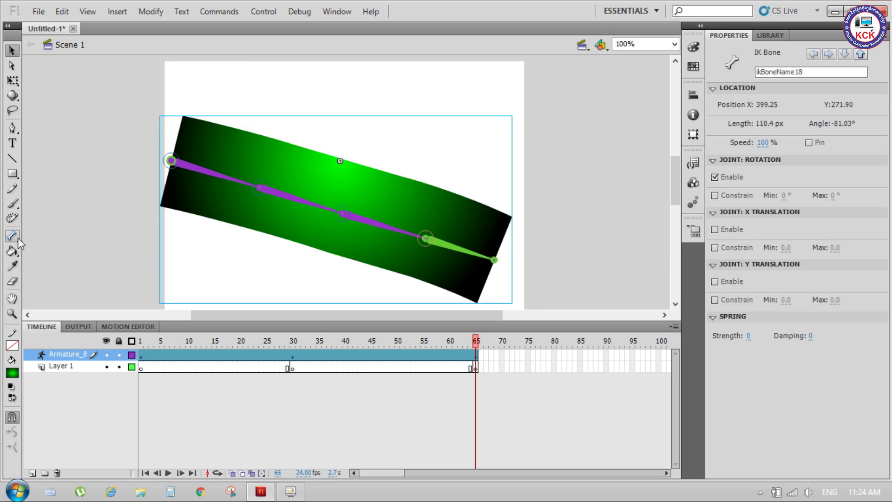
left_click_drag(17, 237, 65, 249)
left_click(324, 251)
left_click(474, 298)
Step: Bind the lower-right corner and bottom-edge points to the last bone, then bend it upward
left_click_drag(478, 303, 347, 163)
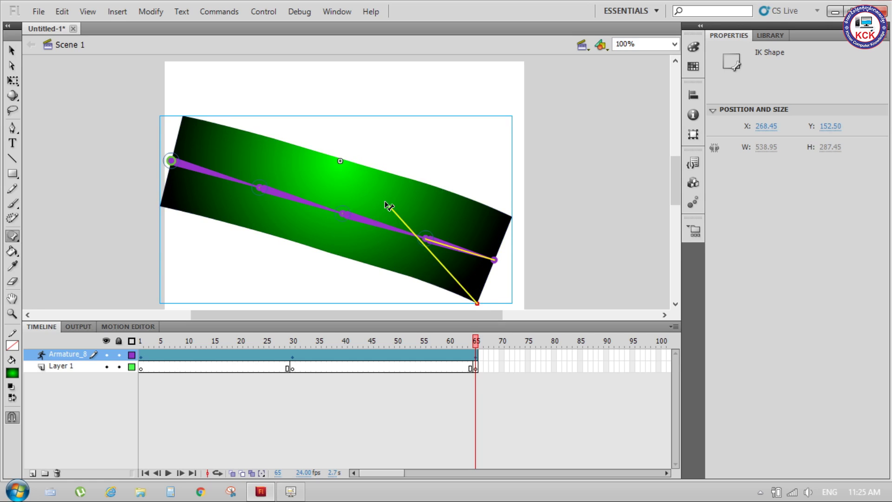
left_click_drag(346, 160, 341, 161)
mouse_move(330, 253)
left_mouse_down()
mouse_move(510, 218)
mouse_move(483, 225)
left_mouse_up()
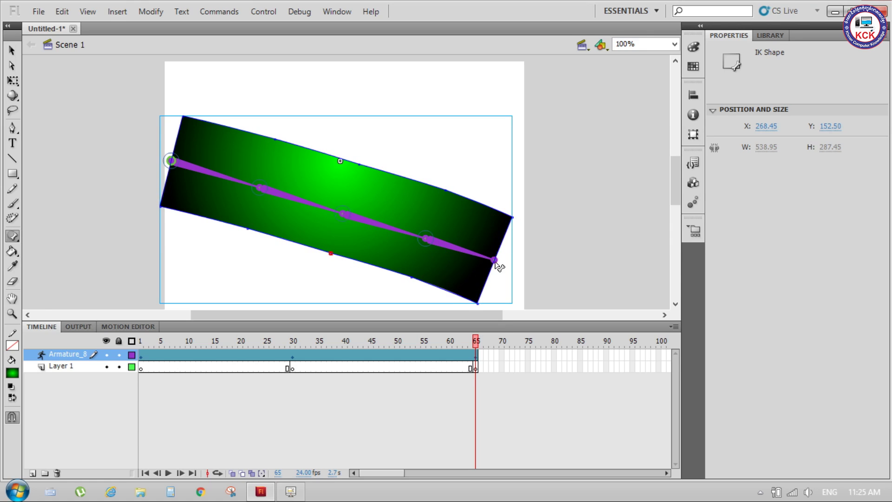
left_click(13, 51)
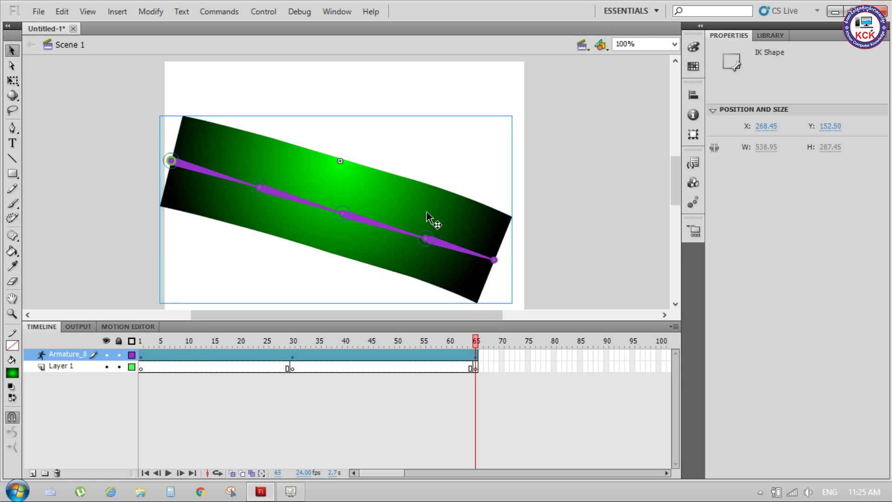
mouse_move(495, 261)
left_mouse_down()
mouse_move(433, 110)
mouse_move(313, 141)
mouse_move(302, 135)
mouse_move(488, 145)
mouse_move(533, 124)
mouse_move(547, 208)
left_mouse_up()
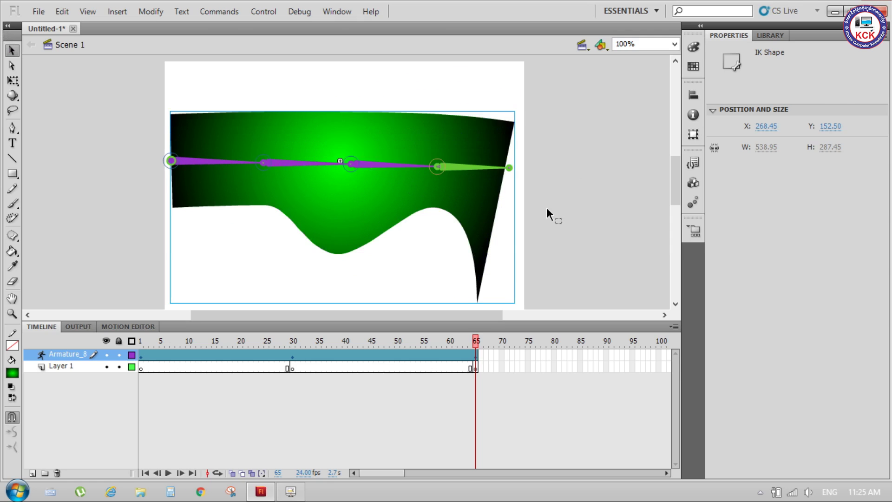
Step: Drag the bone chain around to test how the green shape deforms
mouse_move(515, 175)
left_mouse_down()
mouse_move(469, 303)
mouse_move(498, 92)
mouse_move(412, 98)
left_mouse_up()
left_click(479, 305)
mouse_move(310, 122)
left_mouse_down()
mouse_move(259, 89)
mouse_move(538, 253)
mouse_move(484, 153)
mouse_move(520, 235)
mouse_move(488, 135)
mouse_move(548, 253)
mouse_move(564, 137)
mouse_move(592, 200)
mouse_move(604, 130)
mouse_move(588, 88)
left_mouse_up()
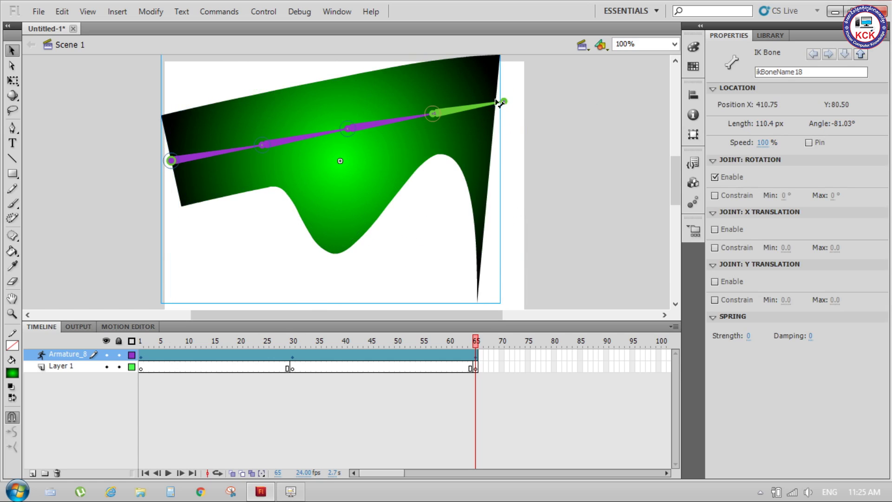
mouse_move(505, 102)
left_mouse_down()
mouse_move(492, 259)
mouse_move(299, 309)
mouse_move(156, 252)
mouse_move(267, 303)
mouse_move(368, 124)
mouse_move(235, 139)
mouse_move(467, 157)
mouse_move(583, 200)
mouse_move(510, 166)
mouse_move(584, 336)
left_mouse_up()
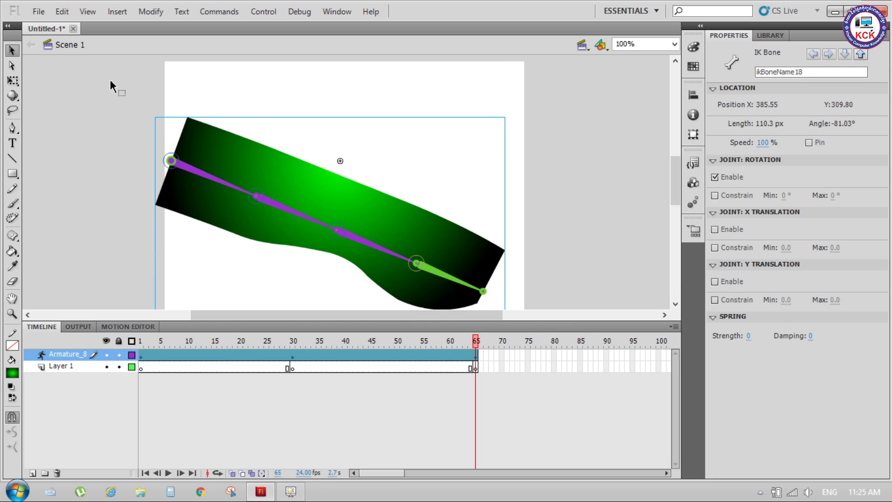
Step: Marquee-select the whole IK shape with its bones and delete it
left_click(579, 190)
mouse_move(110, 86)
left_mouse_down()
mouse_move(290, 191)
mouse_move(509, 301)
left_mouse_up()
key("Delete")
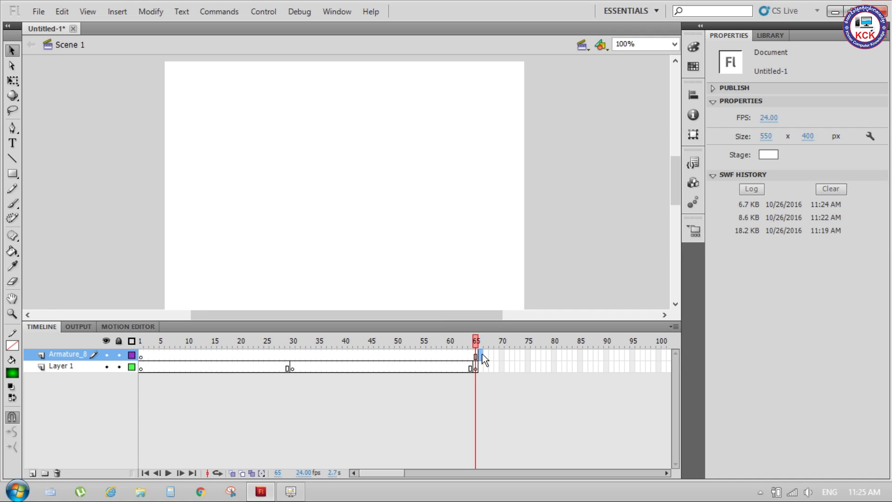
Step: Remove all frames from both layers
left_click_drag(483, 359, 144, 366)
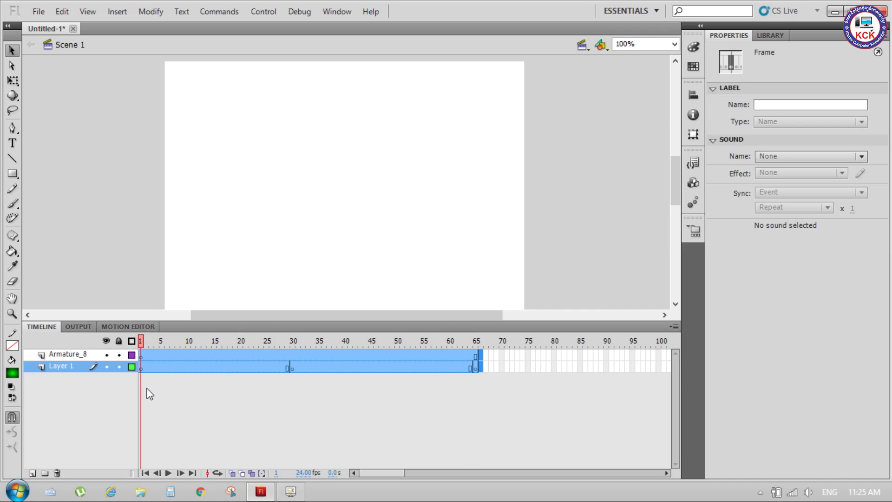
right_click(160, 359)
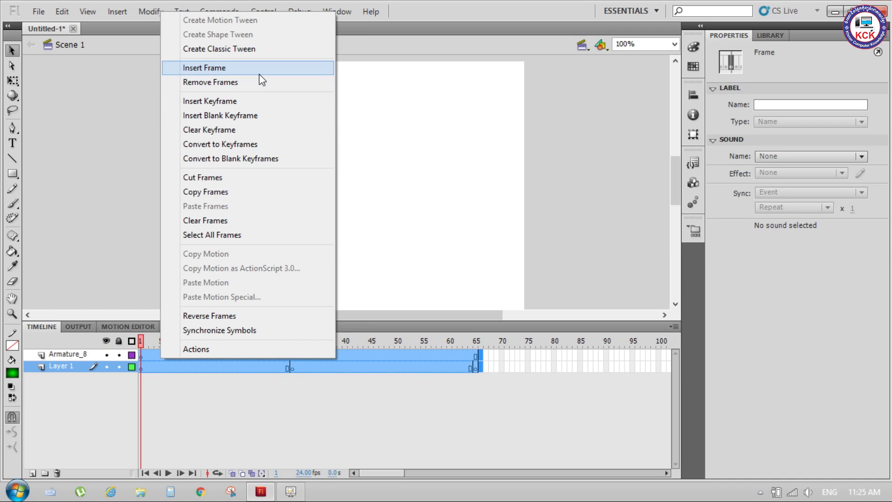
left_click(245, 88)
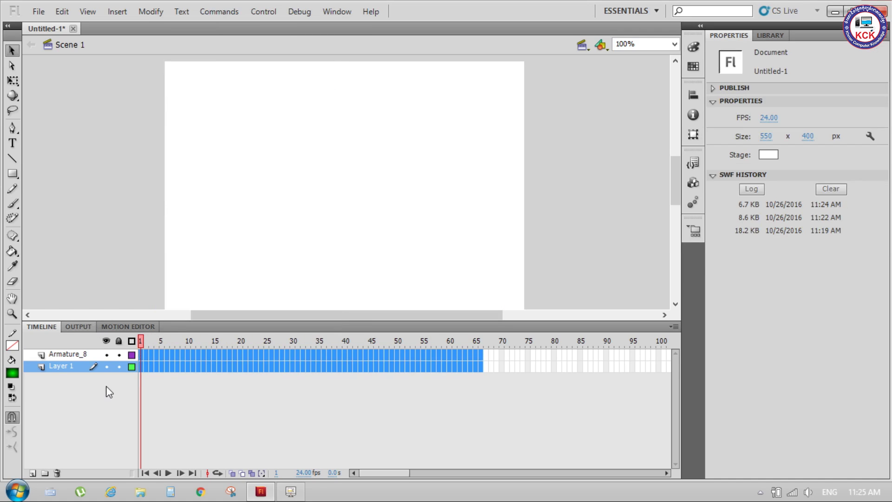
Step: Delete the Armature_8 layer and insert a single frame on Layer 1
left_click(103, 384)
left_click_drag(61, 354, 60, 464)
left_click(57, 473)
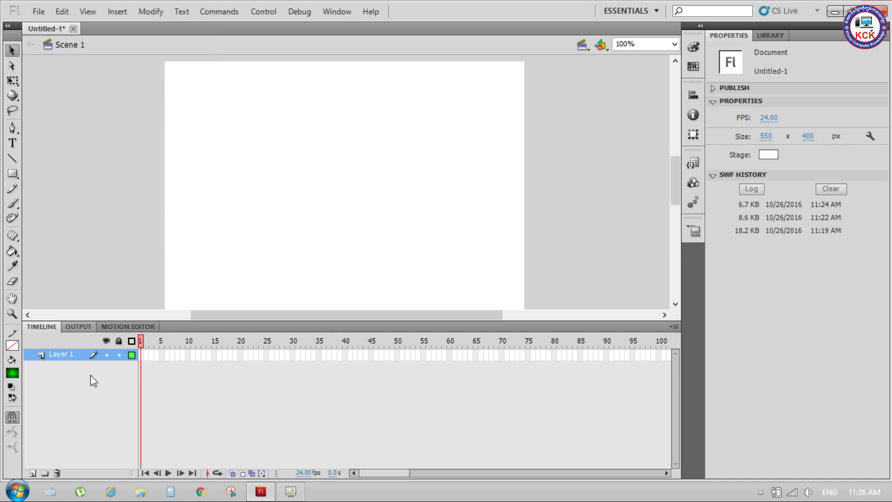
right_click(142, 358)
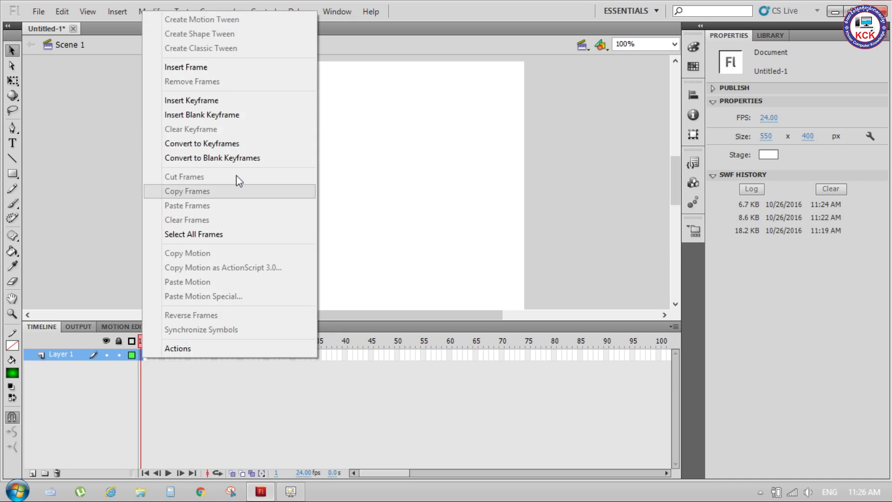
left_click(230, 70)
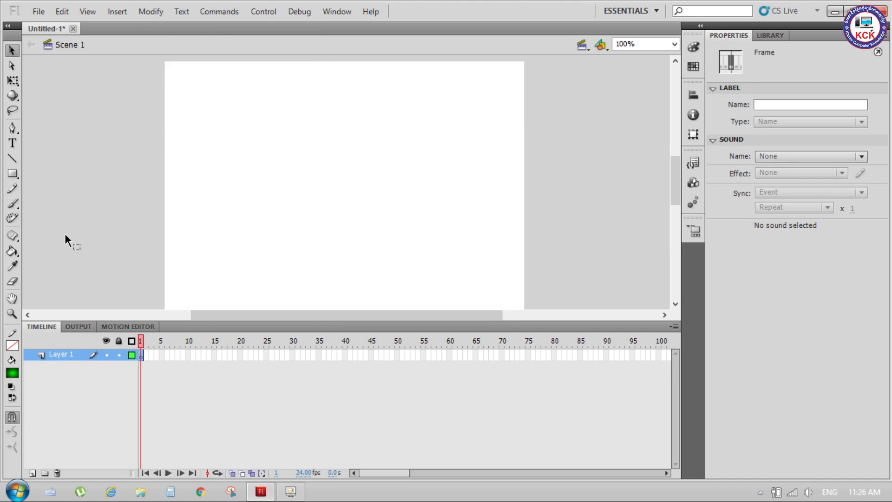
left_click(13, 251)
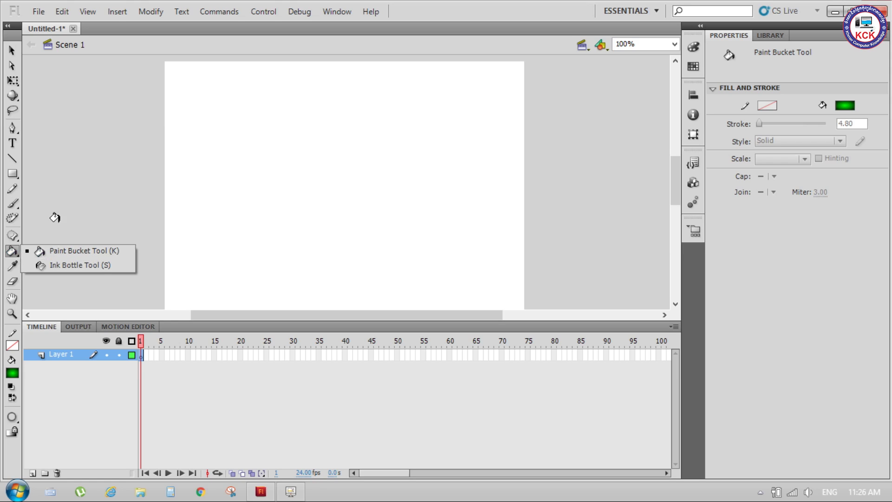
Step: Draw a gradient rectangle near the top centre of the stage and make its fill red
left_click(13, 173)
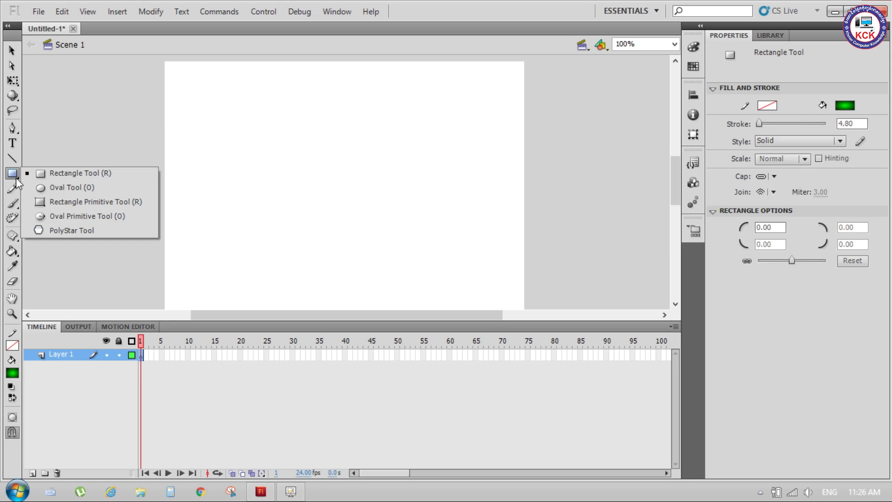
left_click(44, 175)
left_click_drag(288, 91, 400, 188)
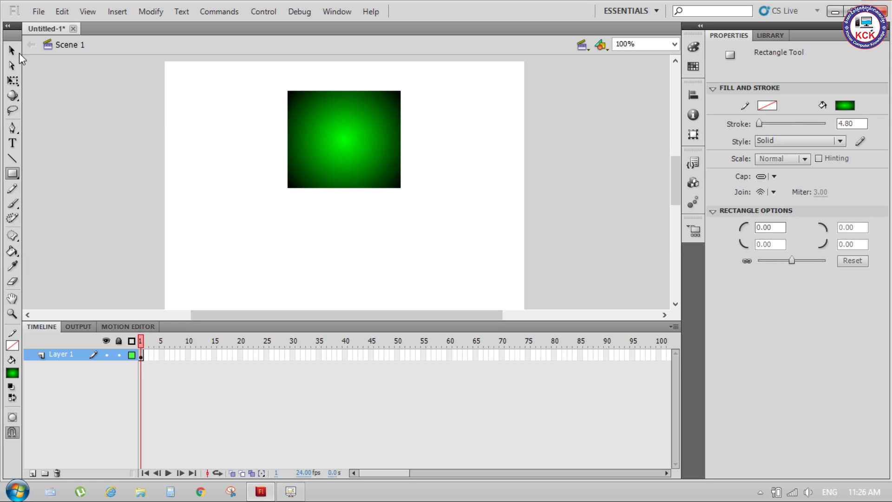
left_click(11, 49)
left_click(353, 126)
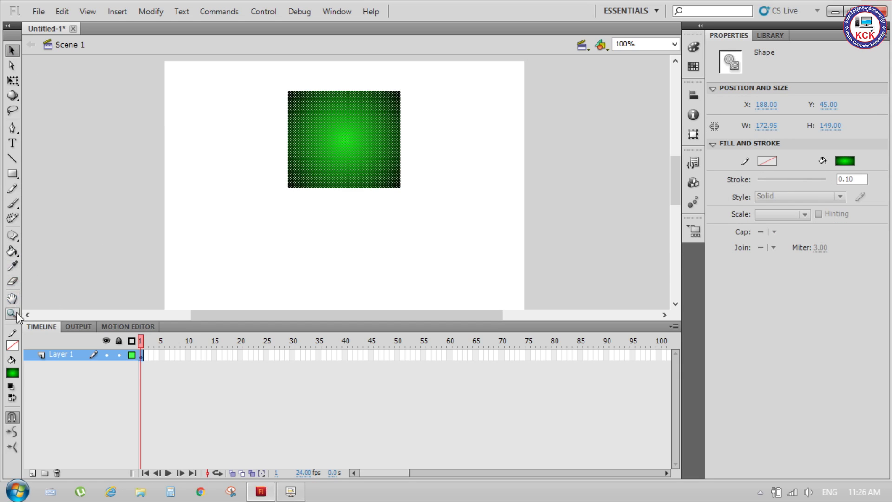
left_click(14, 251)
left_click_drag(14, 252, 40, 250)
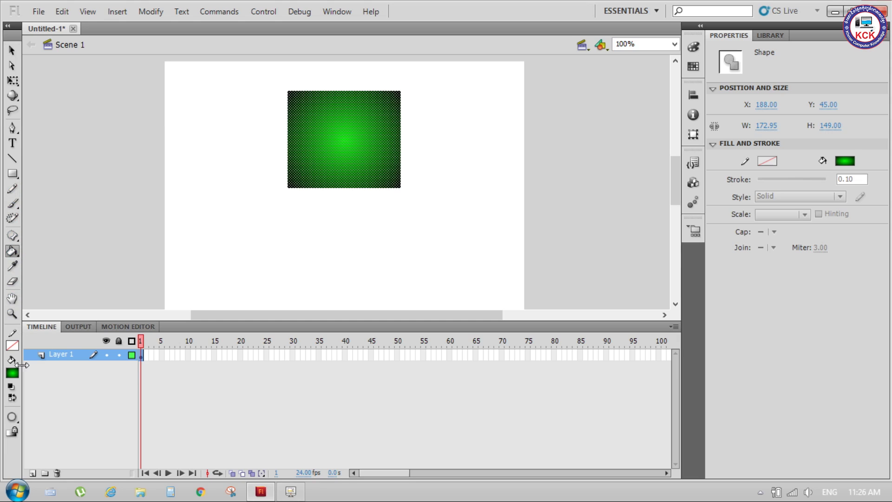
left_click(12, 373)
left_click(21, 294)
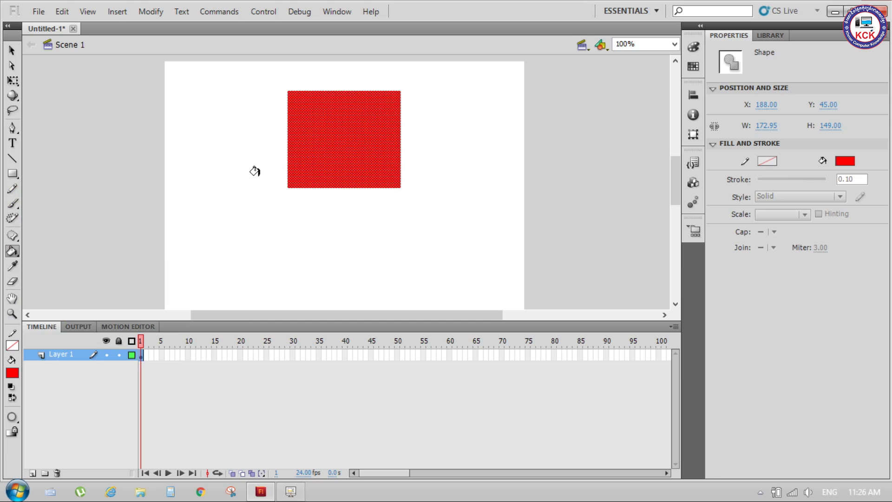
Step: Refill the rectangle bright green (#33FF66) with the Paint Bucket
left_click(12, 51)
left_click(351, 193)
left_click(12, 373)
left_click(151, 255)
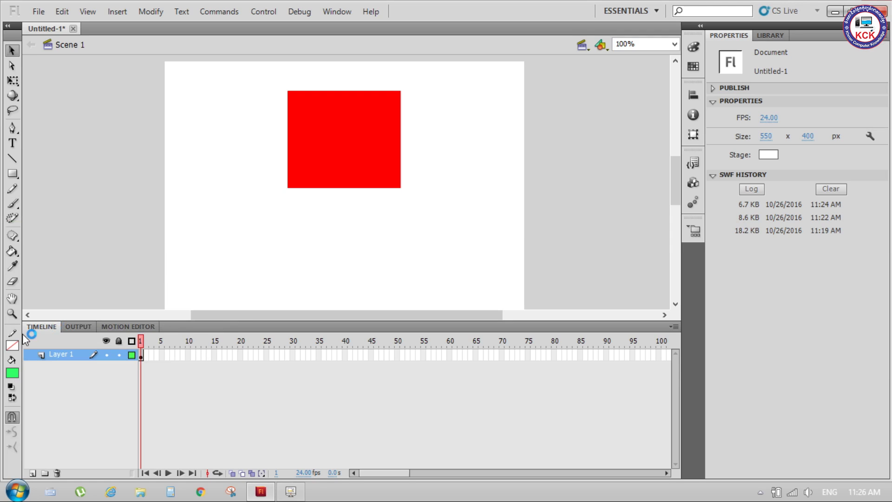
left_click(13, 251)
left_click(354, 141)
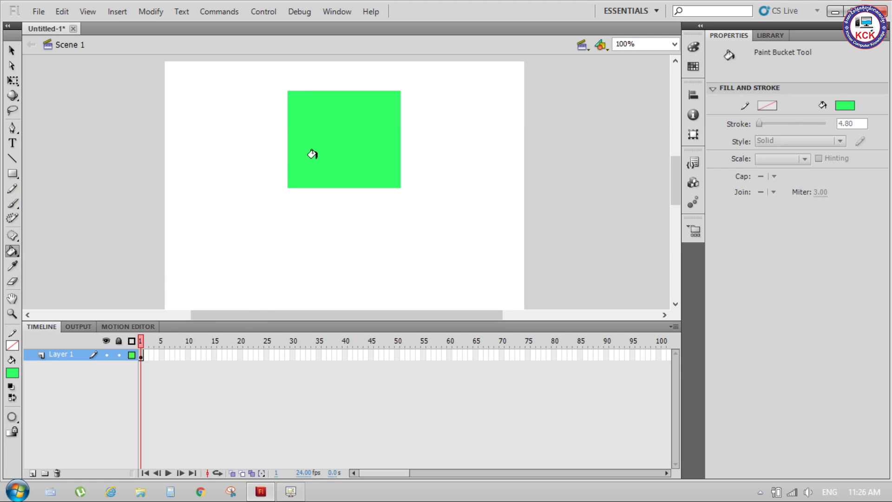
Step: Set fill red and stroke yellow, and refill the rectangle red
left_click(13, 252)
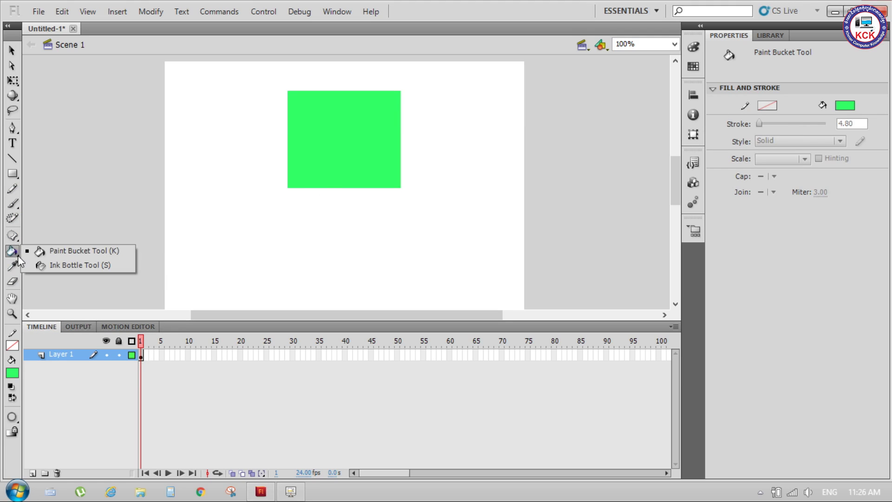
left_click(78, 265)
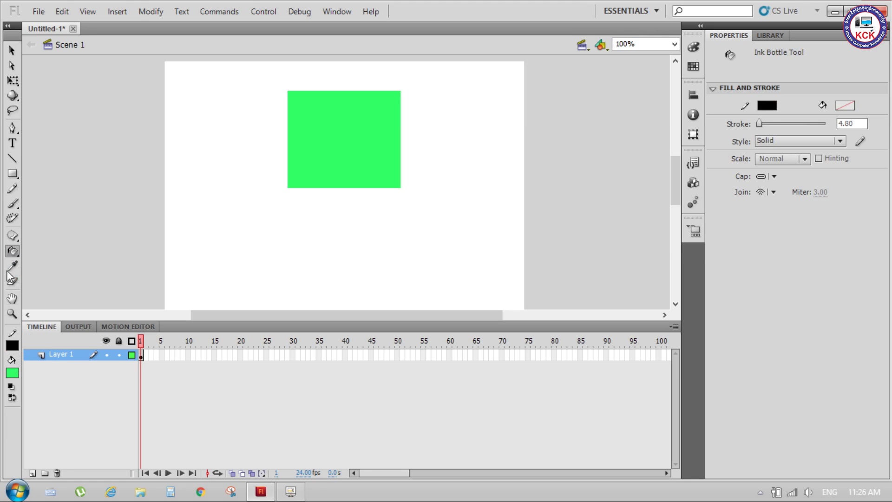
left_click(13, 255)
left_click(55, 259)
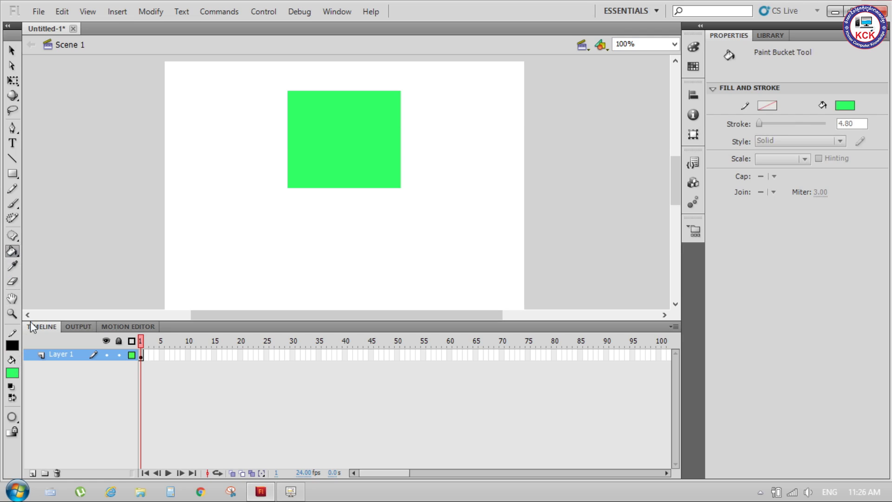
left_click(12, 373)
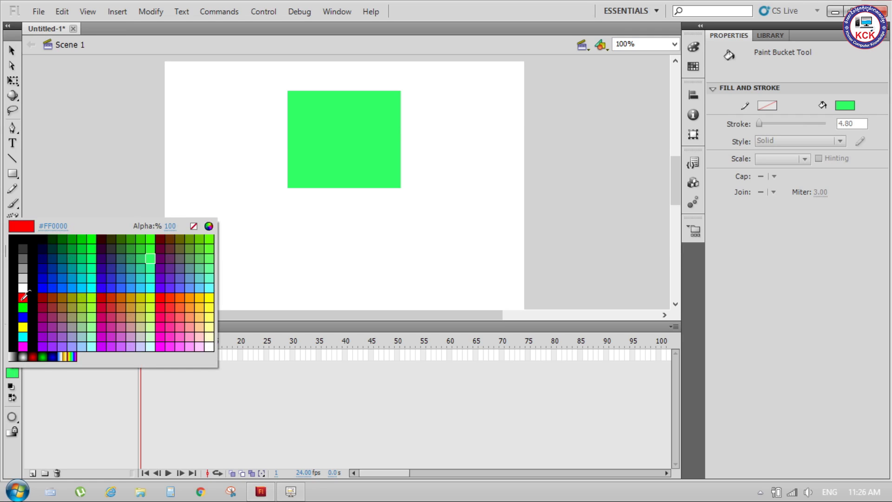
left_click(24, 297)
left_click(13, 344)
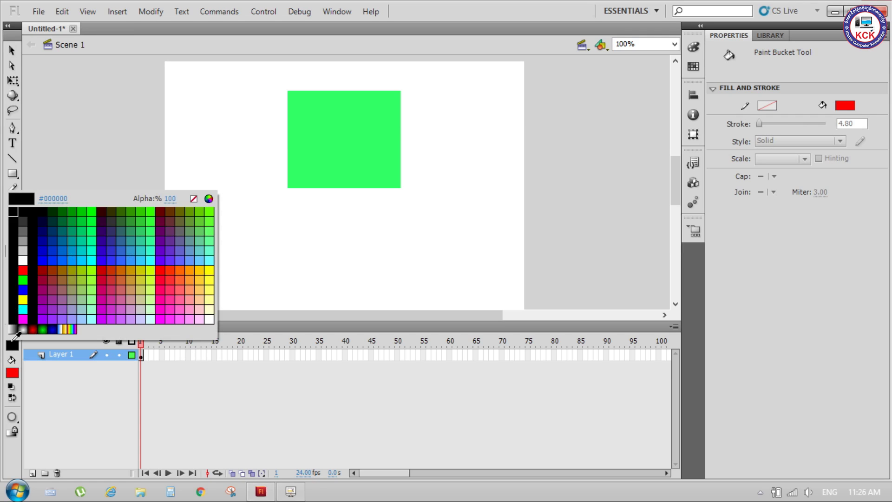
left_click(24, 298)
left_click(341, 136)
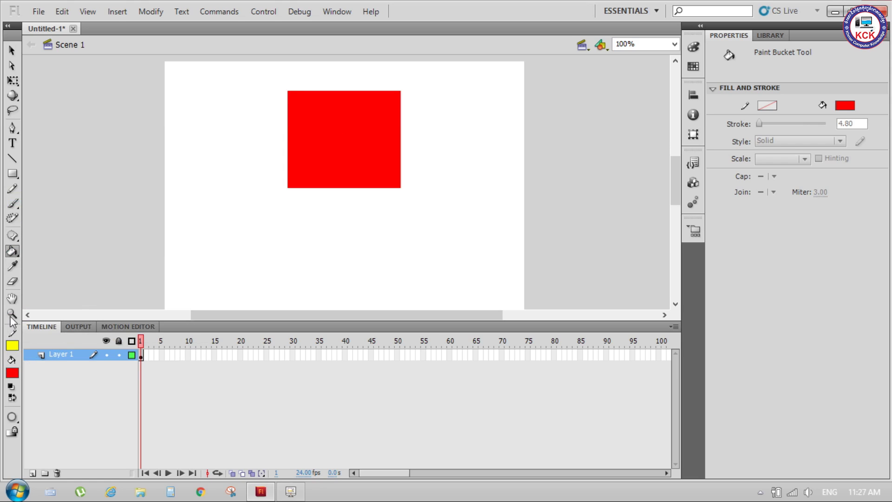
Step: Add a yellow outline around the red rectangle with the Ink Bottle
left_click(12, 254)
left_click(49, 271)
left_click(12, 251)
left_click(58, 264)
left_click(341, 124)
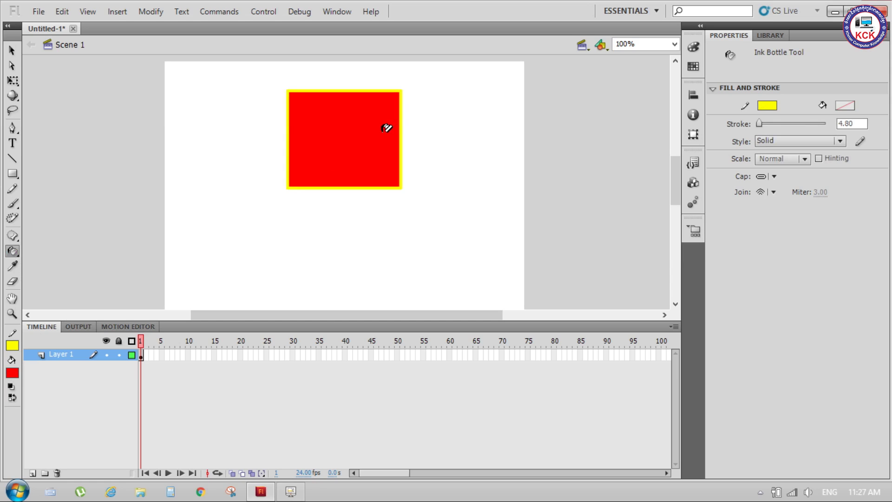
left_click(13, 374)
Step: Recolour the rectangle's outline green
left_click(18, 344)
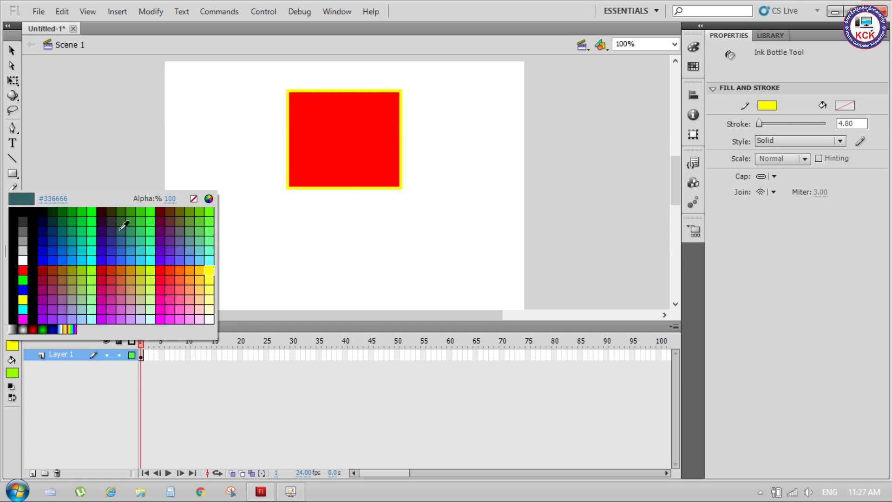
left_click(152, 218)
left_click(321, 131)
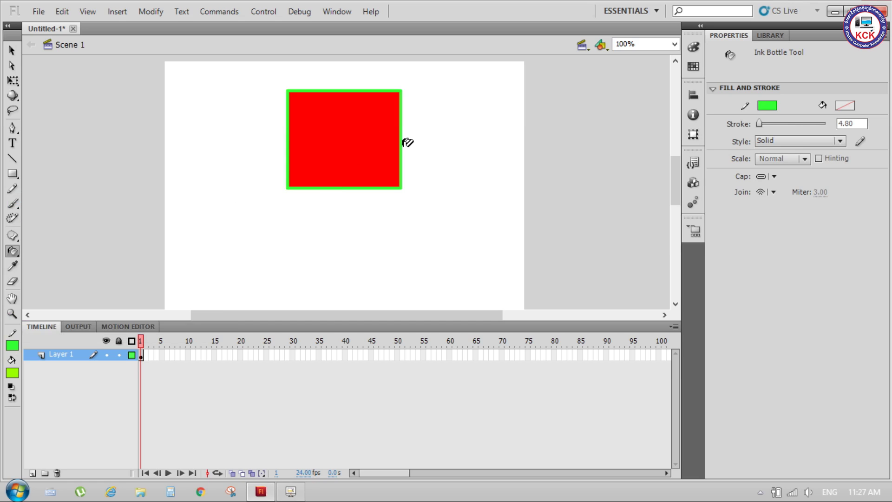
Step: Set a light grey stroke, fill the rectangle cyan, then select everything with Ctrl+A
left_click(13, 346)
left_click(70, 159)
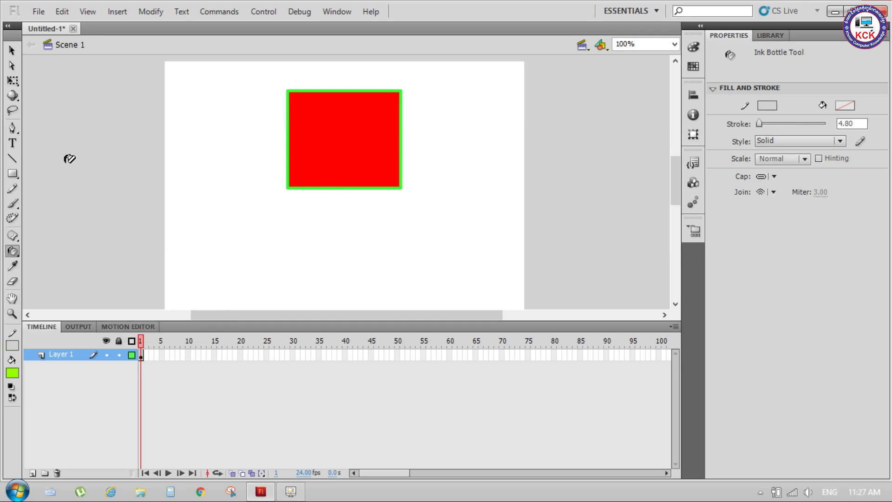
left_click(12, 252)
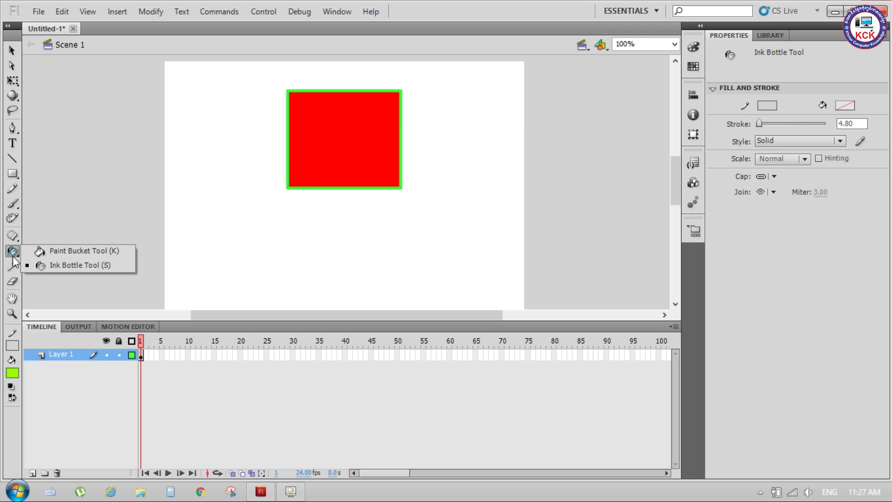
left_click(64, 254)
left_click(14, 372)
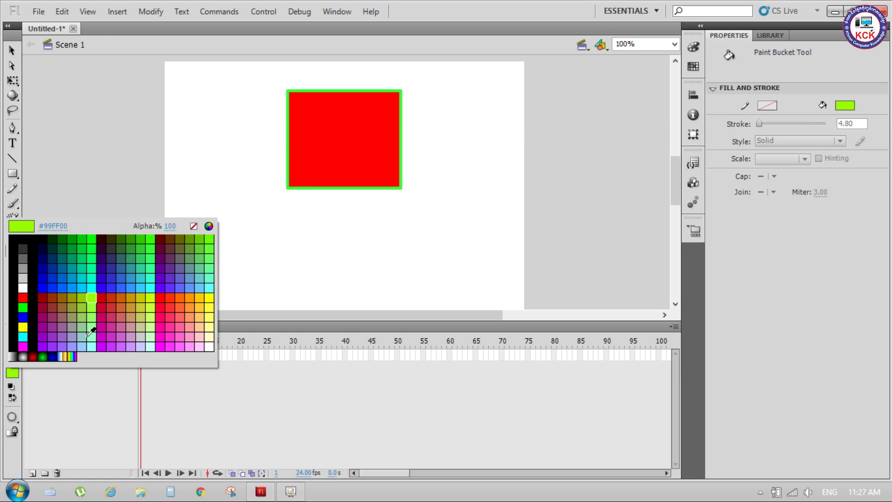
left_click(358, 116)
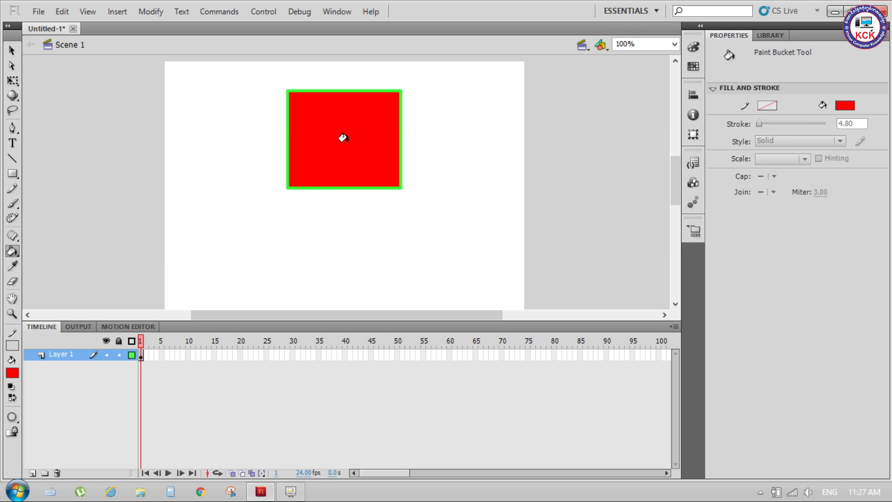
left_click(14, 372)
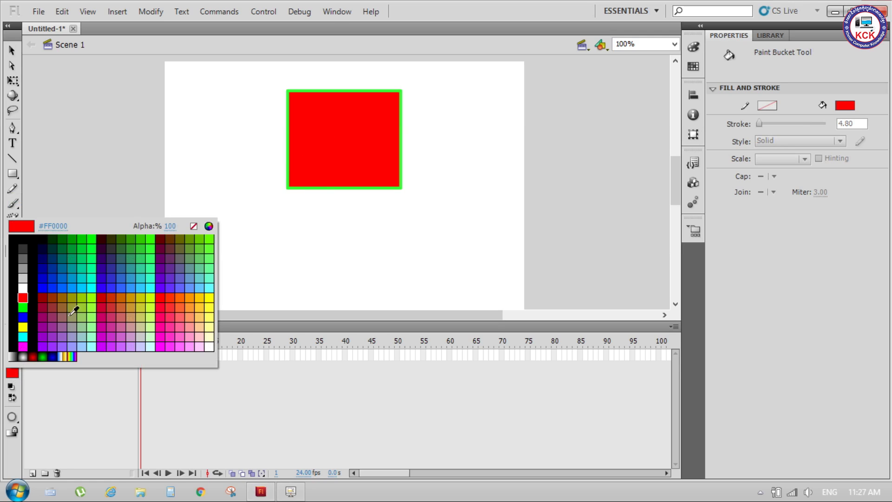
left_click(148, 266)
left_click(344, 136)
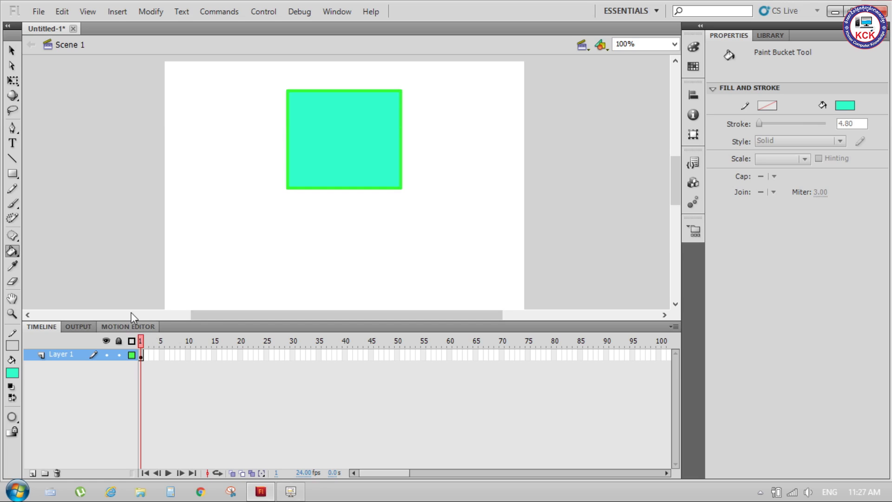
left_click(12, 50)
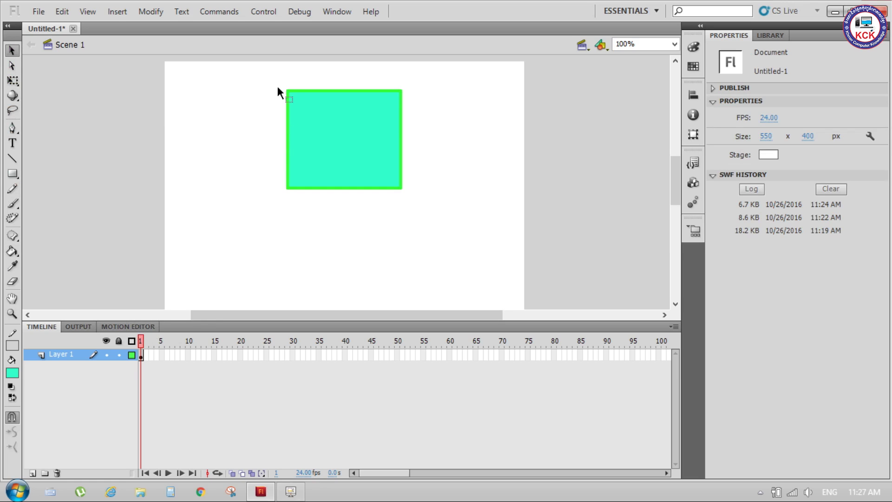
key("ctrl+a")
Step: Delete the old cyan rectangle and draw two cyan squares across the top of the stage
key("Delete")
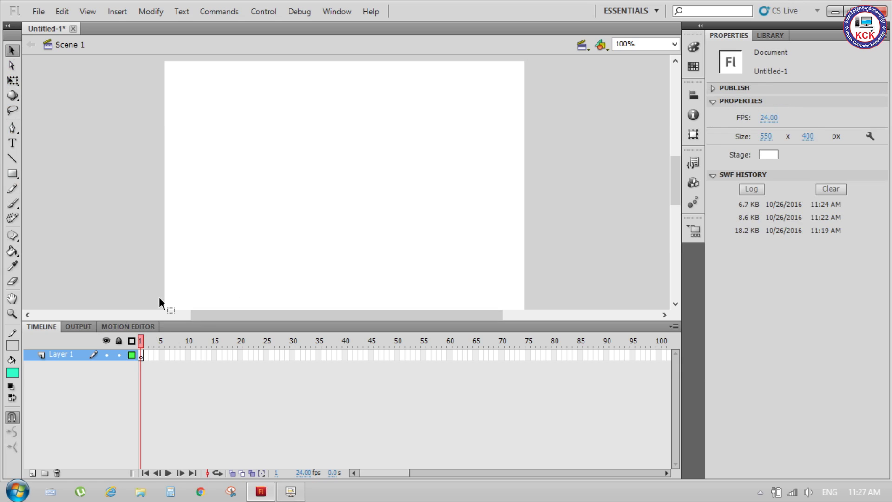
left_click(17, 265)
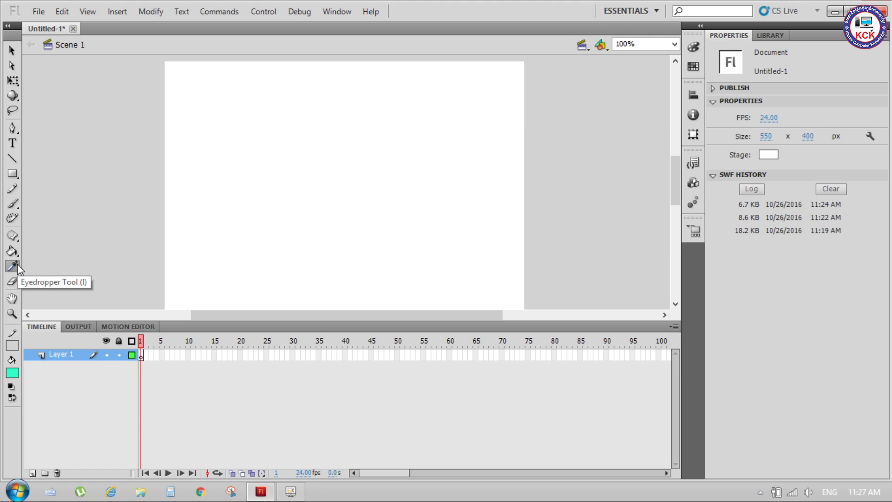
left_click(12, 175)
left_click(70, 173)
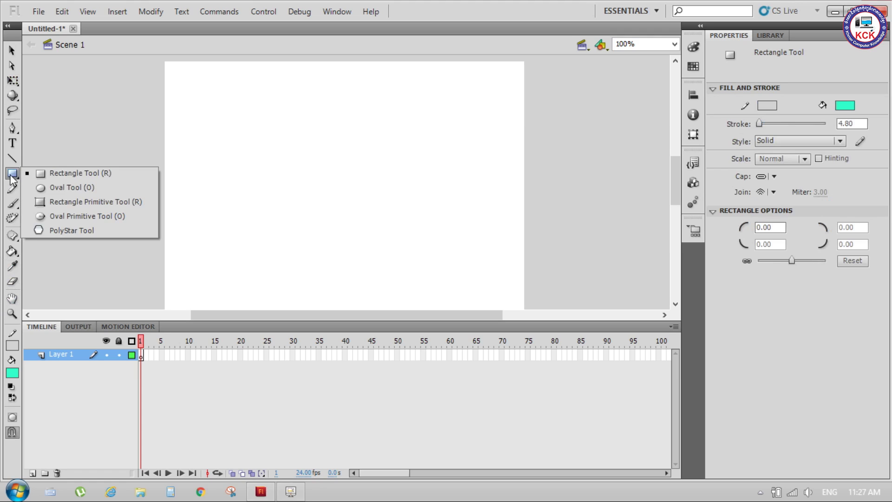
left_click_drag(256, 122, 318, 185)
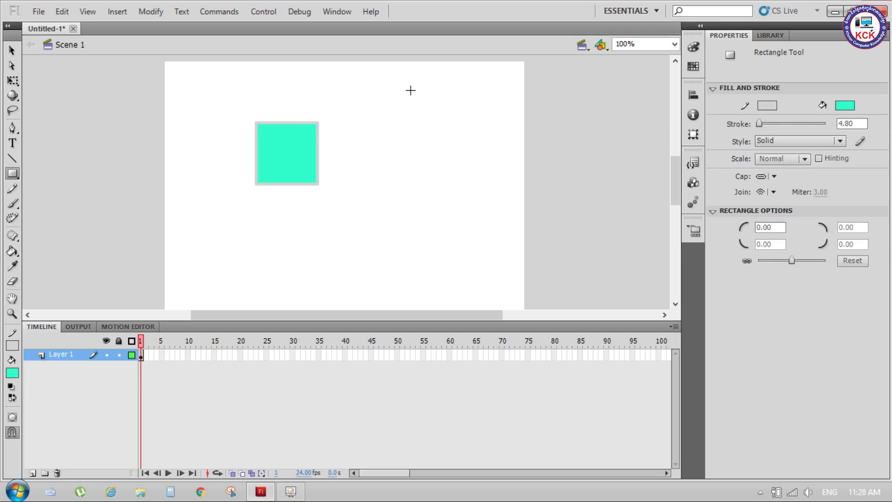
left_click_drag(411, 90, 488, 175)
Step: Switch the fill colour to red and draw a wide red rectangle below the squares
left_click(843, 106)
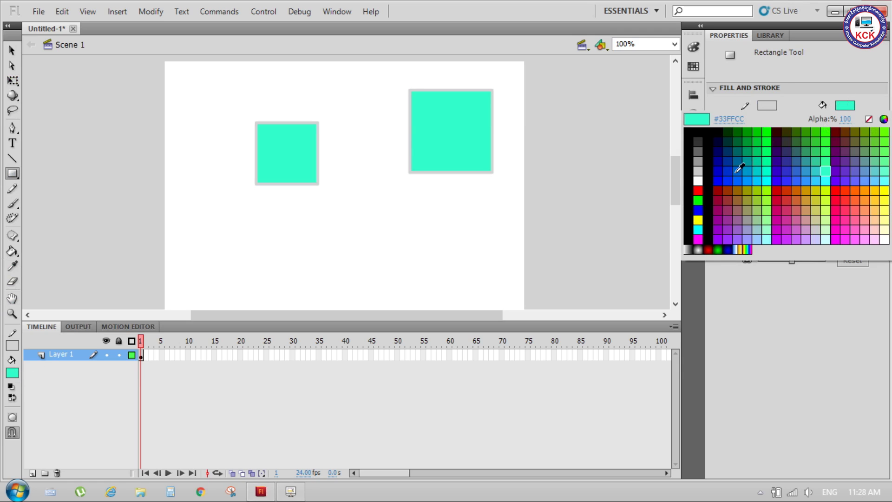
left_click(721, 185)
left_click_drag(278, 238, 378, 280)
Step: Paint Bucket the red rectangle cyan, then marquee-select all three rectangles
left_click(12, 50)
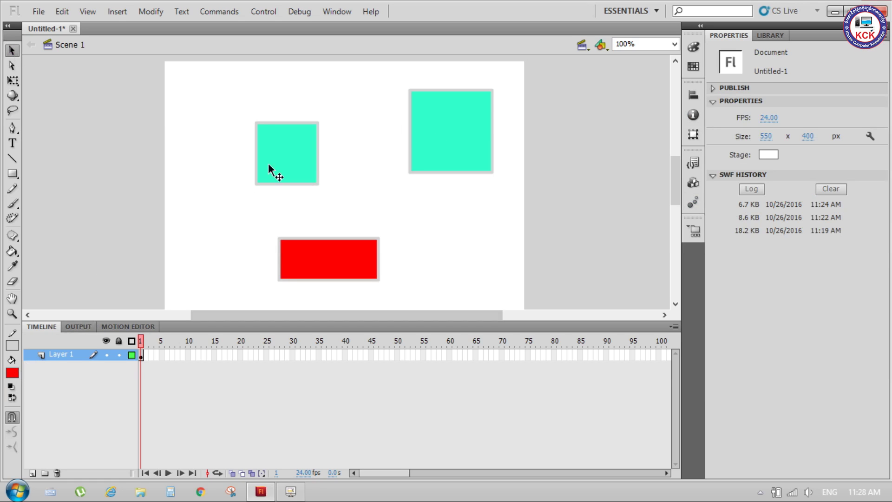
left_click(12, 267)
left_click(289, 151)
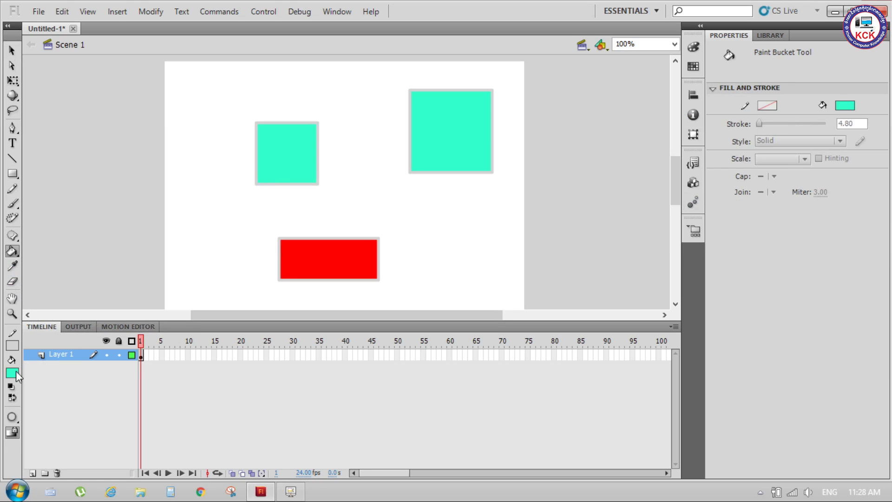
left_click(324, 253)
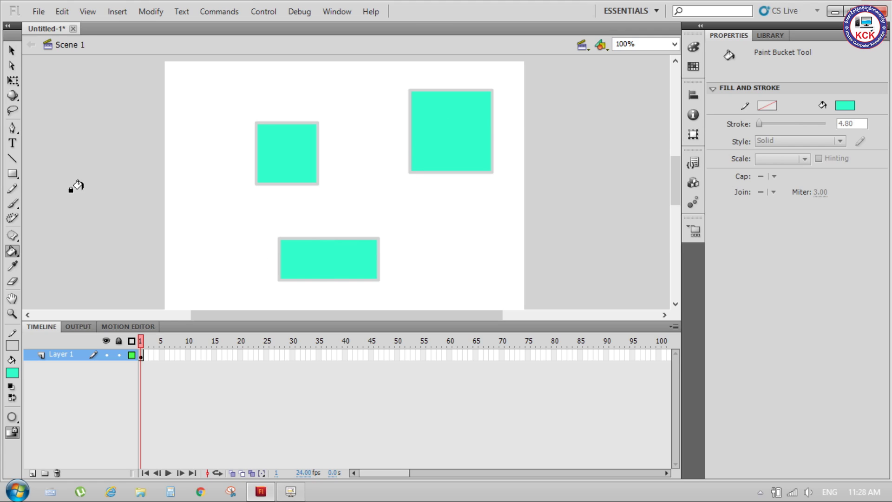
left_click(11, 50)
left_click_drag(216, 71, 521, 291)
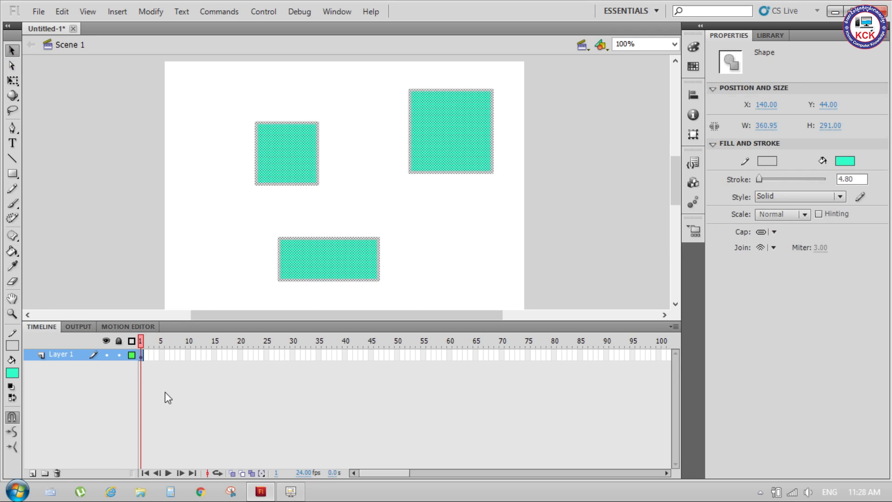
Step: Delete the three rectangles and draw a wide teal rectangle across the stage
key("Delete")
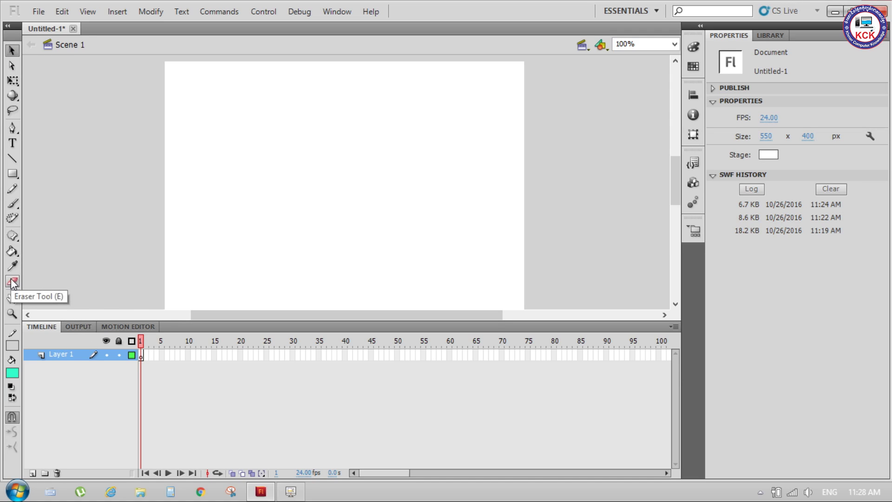
left_click(12, 173)
left_click(64, 179)
left_click_drag(189, 120, 462, 242)
Step: Scrub several eraser bands through the teal rectangle
left_click(13, 282)
mouse_move(271, 274)
left_mouse_down()
mouse_move(305, 163)
mouse_move(487, 175)
left_mouse_up()
mouse_move(439, 199)
left_mouse_down()
mouse_move(345, 262)
mouse_move(467, 245)
left_mouse_up()
left_click_drag(385, 233, 204, 116)
left_click_drag(239, 245, 231, 66)
mouse_move(301, 267)
left_mouse_down()
mouse_move(404, 118)
mouse_move(402, 189)
mouse_move(342, 119)
mouse_move(251, 245)
mouse_move(285, 250)
left_mouse_up()
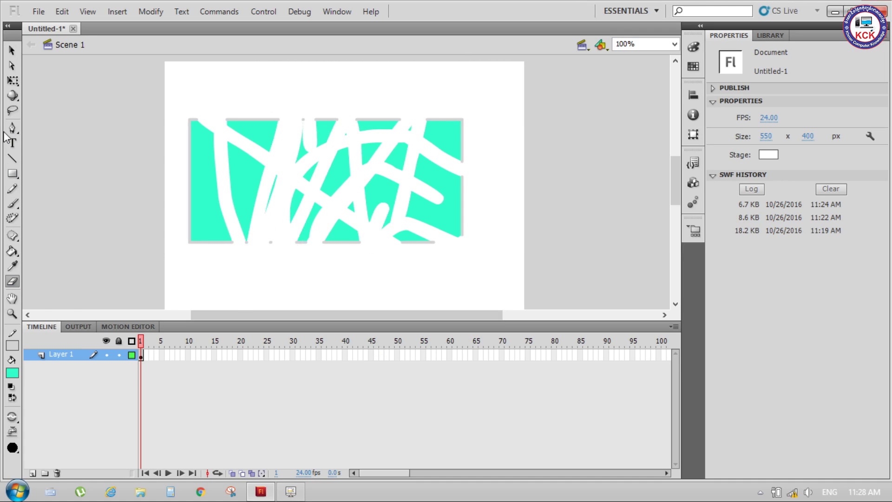
Step: Marquee-select the erased teal shape and delete it
left_click(8, 51)
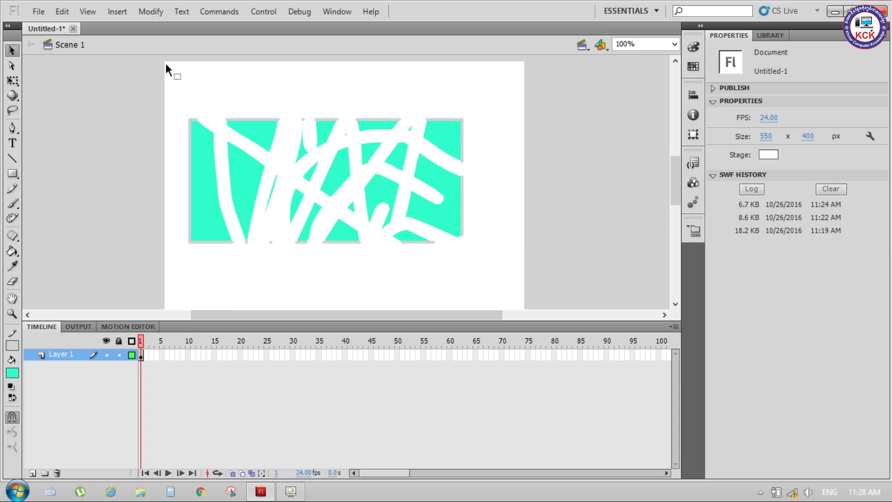
left_click_drag(166, 66, 503, 261)
key("Delete")
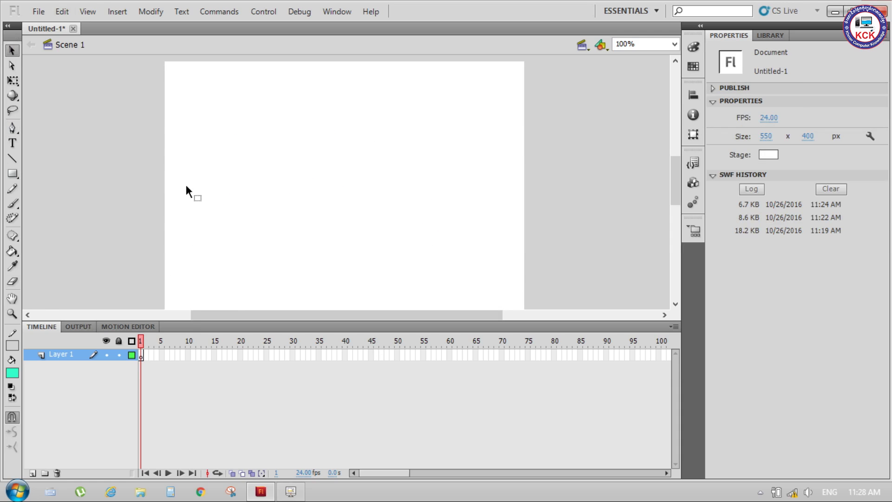
Step: Pan the empty stage with the Hand tool and drag the Timeline divider down to enlarge the stage
left_click(13, 298)
mouse_move(418, 217)
left_mouse_down()
mouse_move(304, 140)
mouse_move(368, 201)
mouse_move(410, 201)
mouse_move(409, 99)
mouse_move(371, 245)
mouse_move(417, 111)
left_mouse_up()
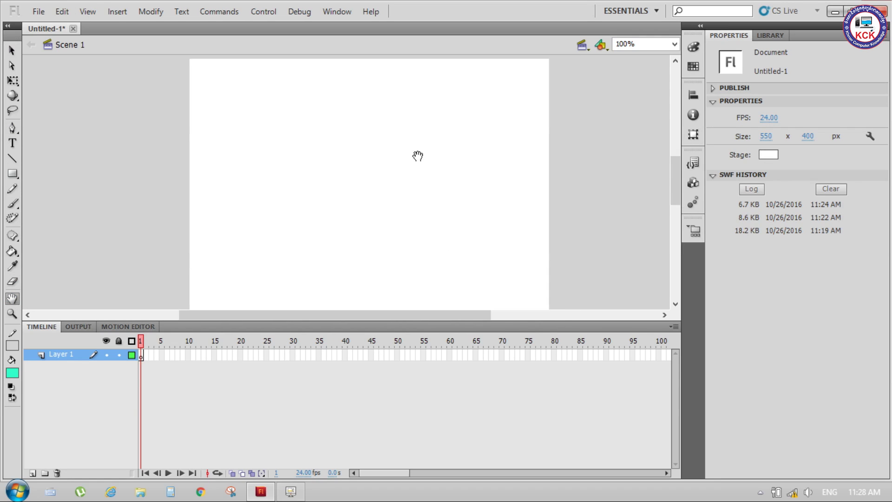
left_click_drag(474, 322, 483, 394)
mouse_move(408, 155)
left_mouse_down()
mouse_move(353, 180)
mouse_move(346, 116)
mouse_move(355, 171)
mouse_move(313, 145)
mouse_move(175, 153)
mouse_move(315, 163)
mouse_move(329, 175)
left_mouse_up()
mouse_move(437, 188)
left_mouse_down()
mouse_move(395, 143)
mouse_move(464, 170)
left_mouse_up()
left_click(18, 50)
left_click(14, 314)
left_click(332, 204)
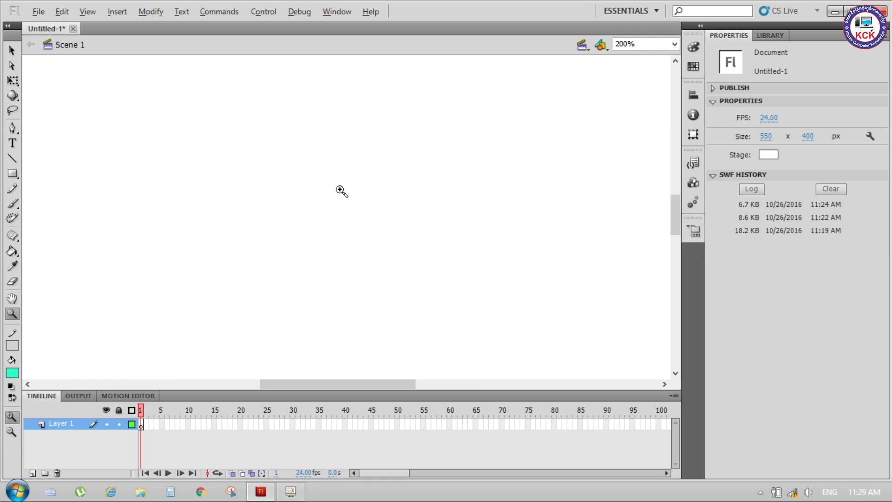
left_click(352, 180, "alt")
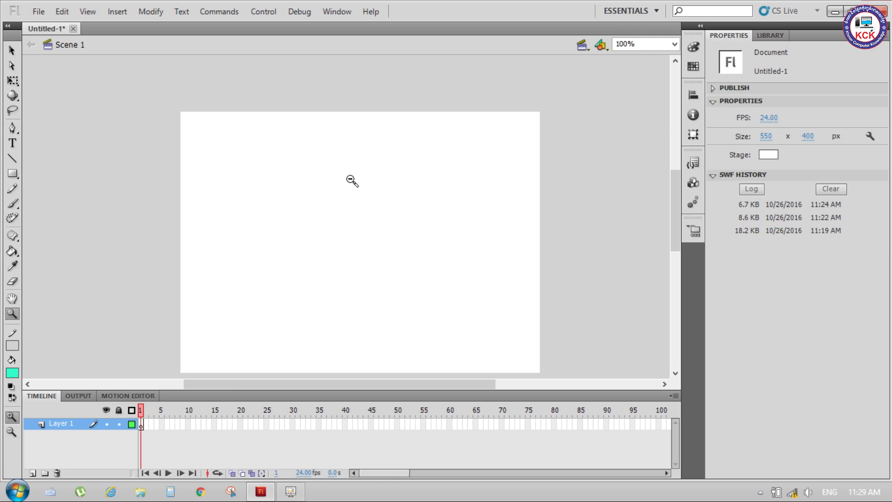
left_click(352, 180, "alt")
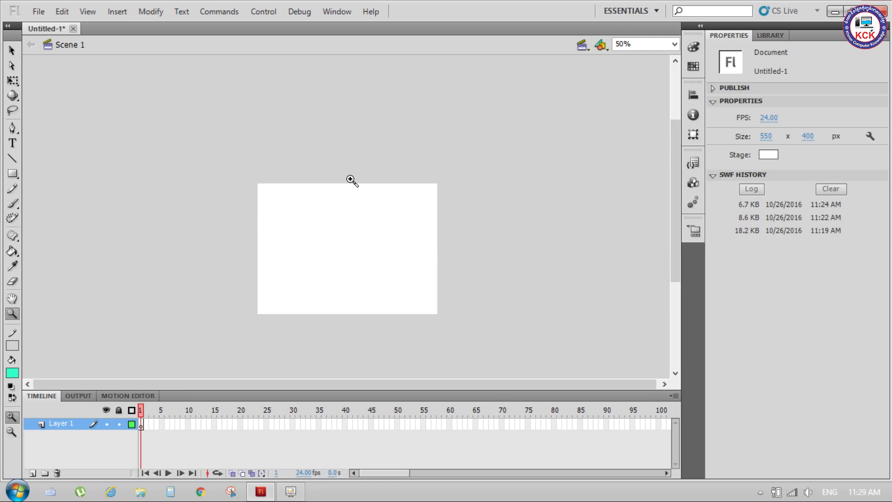
left_click(352, 181)
scroll(420, 198, "down", 1)
scroll(422, 194, "down", 1)
scroll(422, 194, "up", 1)
scroll(407, 201, "down", 1)
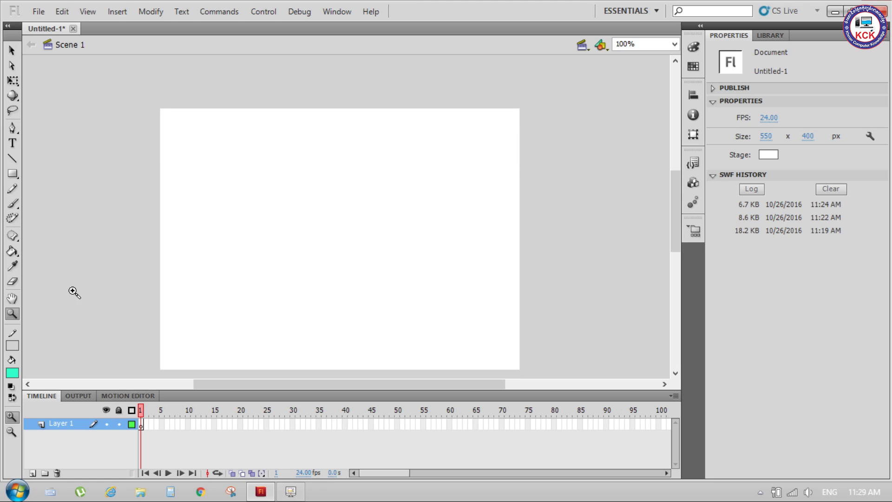
left_click(11, 52)
scroll(417, 140, "down", 2)
scroll(418, 139, "up", 1)
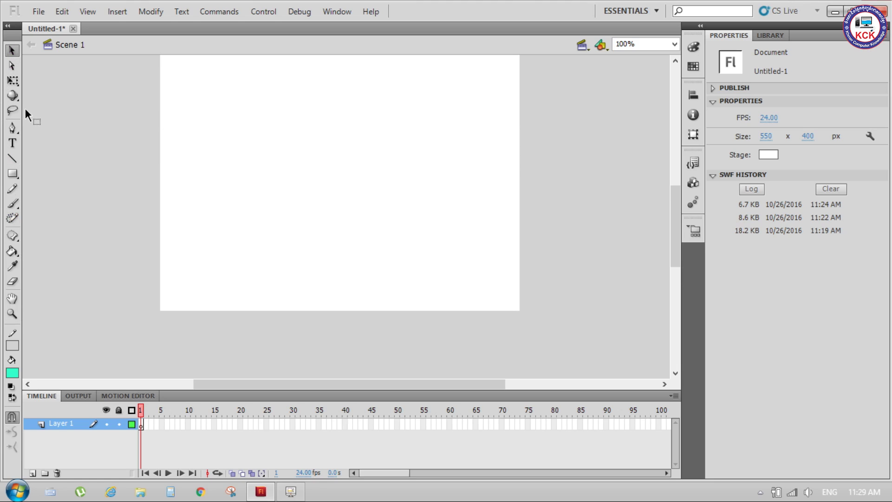
scroll(427, 152, "up", 1)
scroll(428, 151, "down", 1)
scroll(428, 153, "up", 3)
scroll(428, 153, "down", 2)
scroll(429, 152, "up", 5)
scroll(428, 152, "down", 5)
scroll(428, 151, "up", 5)
scroll(437, 144, "down", 3)
scroll(442, 143, "down", 1)
scroll(442, 143, "up", 3)
scroll(442, 143, "down", 2)
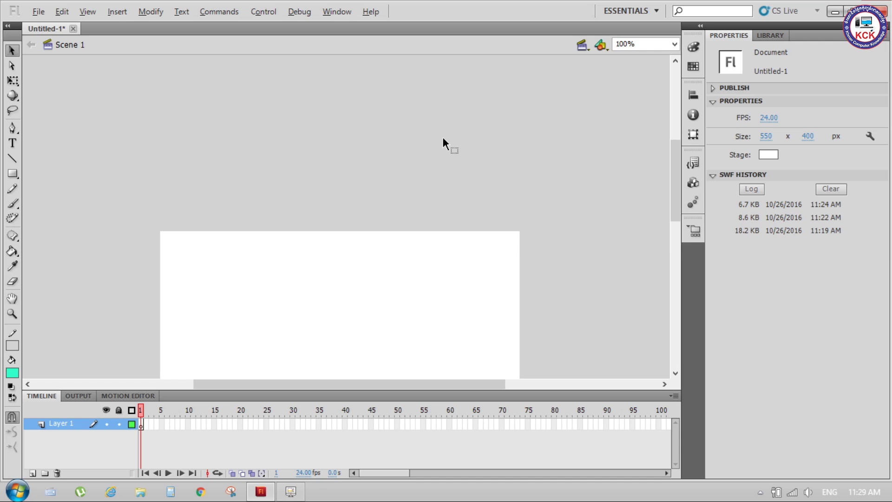
scroll(443, 138, "down", 1)
key("alt")
left_click(11, 316)
scroll(305, 185, "up", 2)
scroll(305, 186, "down", 2)
scroll(305, 185, "down", 1)
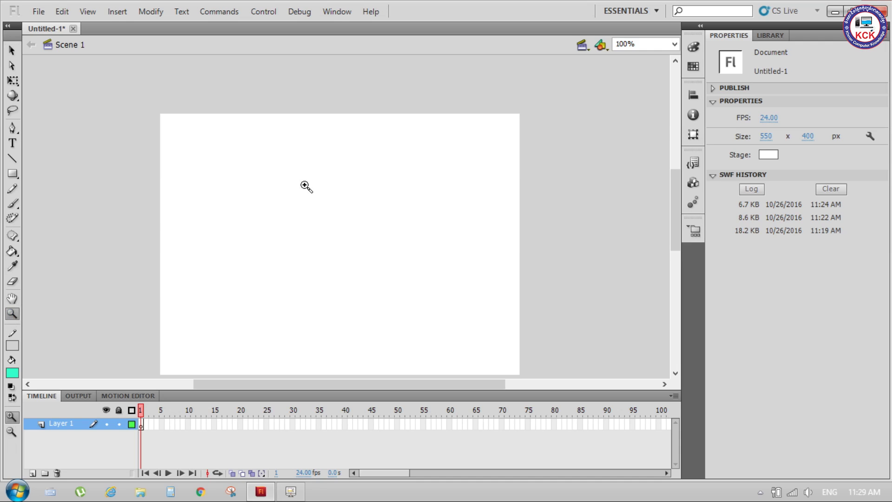
key("alt")
scroll(318, 183, "up", 1)
scroll(319, 184, "down", 1)
left_click(318, 184, "alt")
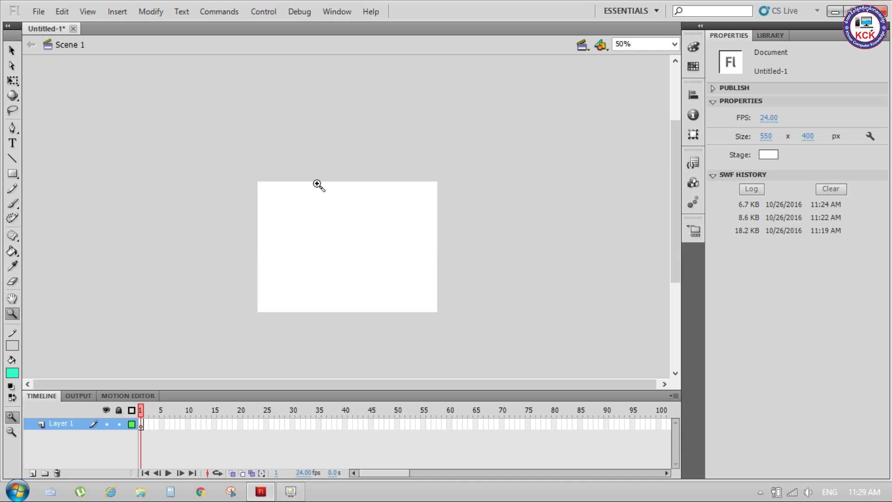
left_click(324, 191)
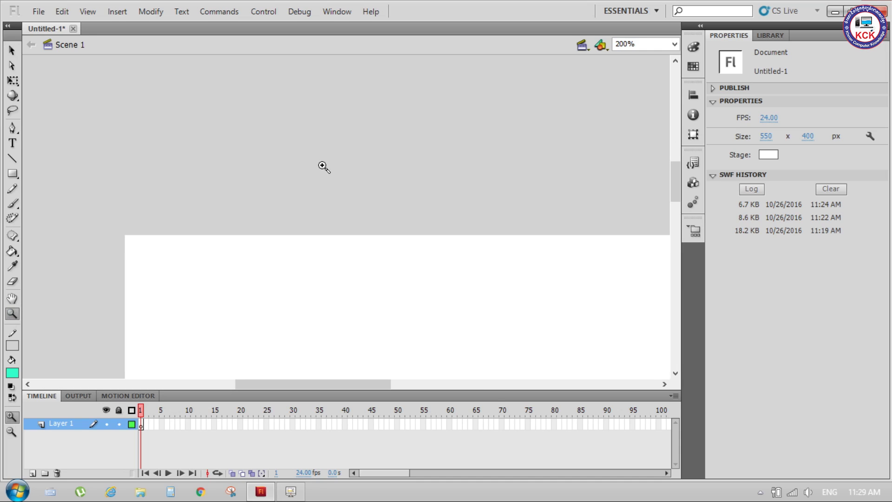
scroll(338, 147, "down", 3)
scroll(338, 146, "up", 1)
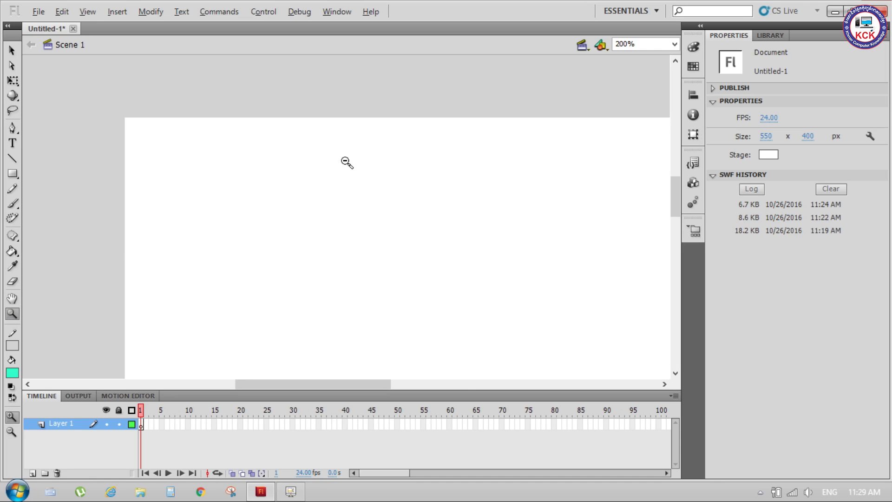
left_click(345, 161, "alt")
left_click_drag(677, 150, 676, 202)
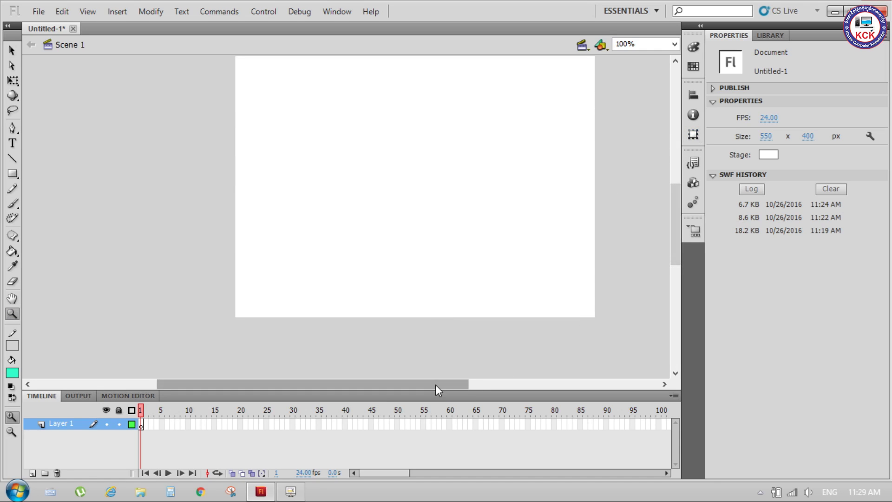
left_click_drag(444, 385, 459, 385)
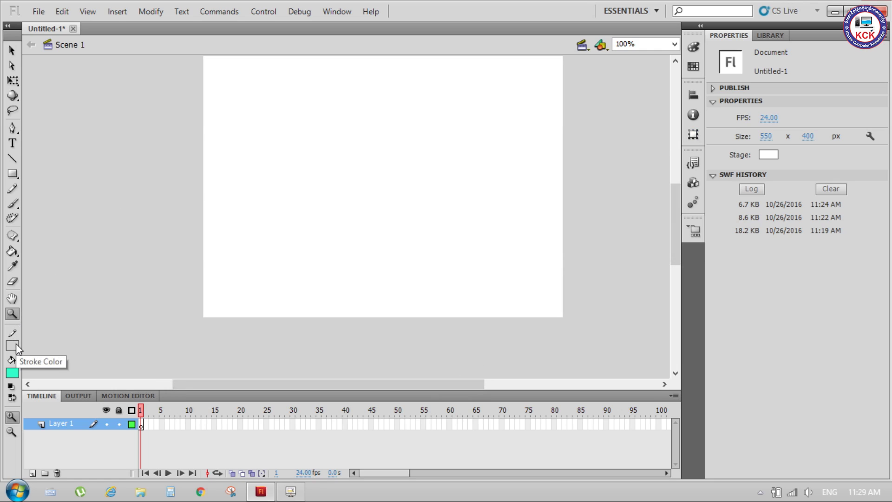
Step: Set the stroke colour to blue and the fill colour to red
left_click(17, 348)
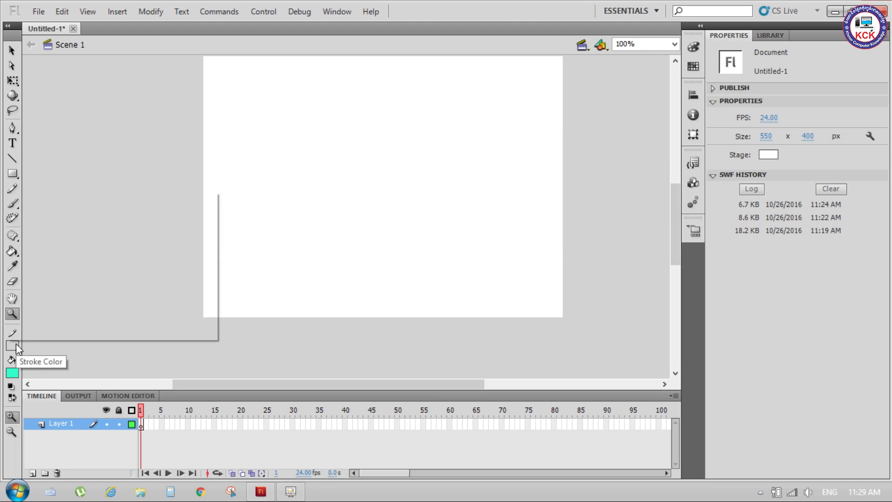
left_click(24, 291)
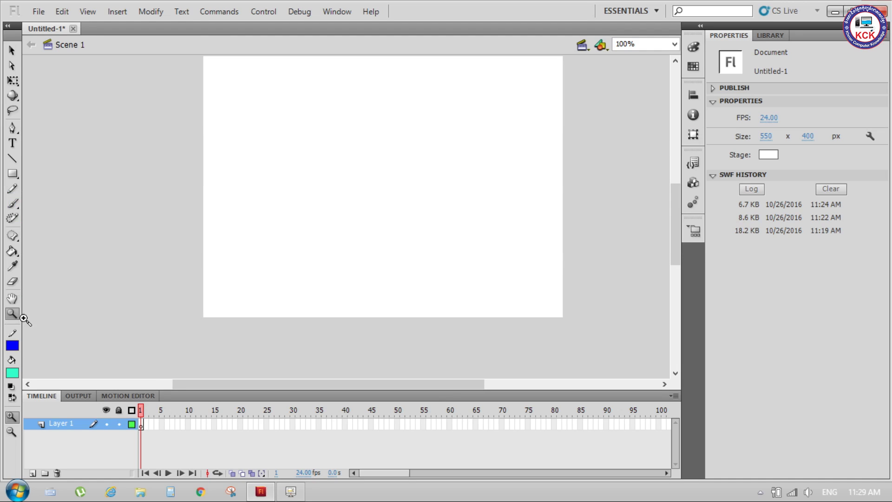
left_click(17, 374)
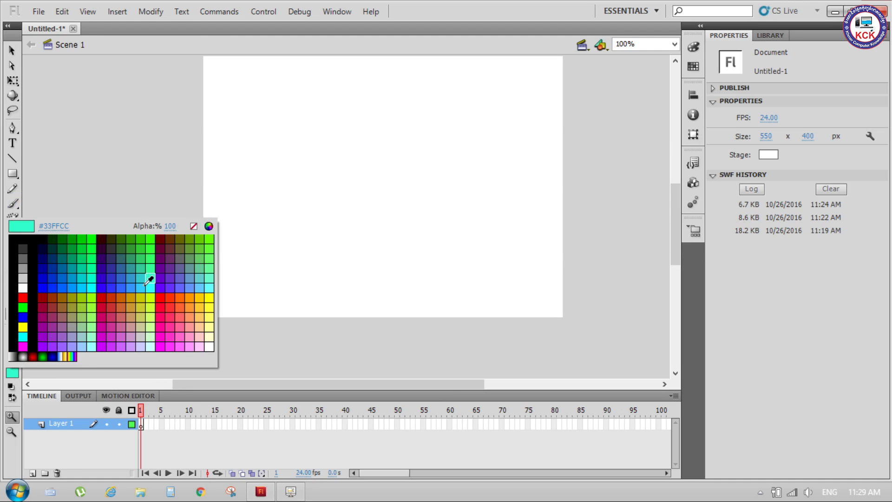
left_click(105, 309)
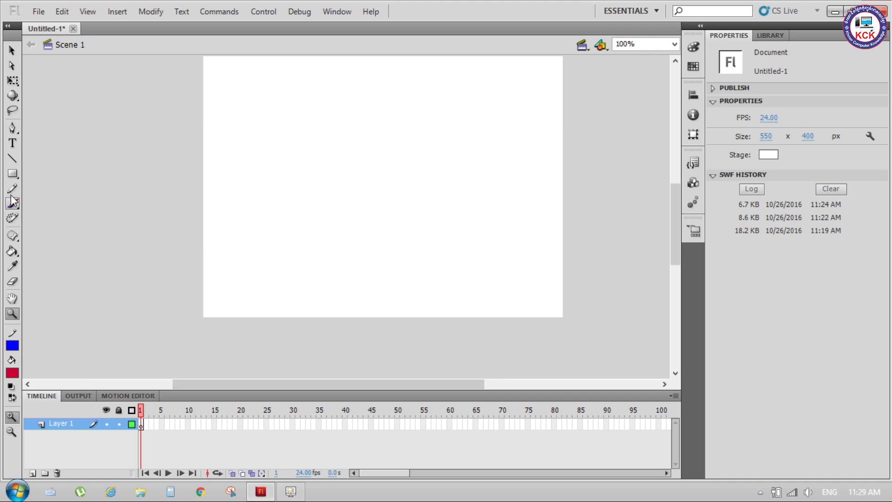
Step: Draw a red rectangle with a blue outline, then select it and delete it
left_click(11, 174)
left_click_drag(253, 119, 404, 218)
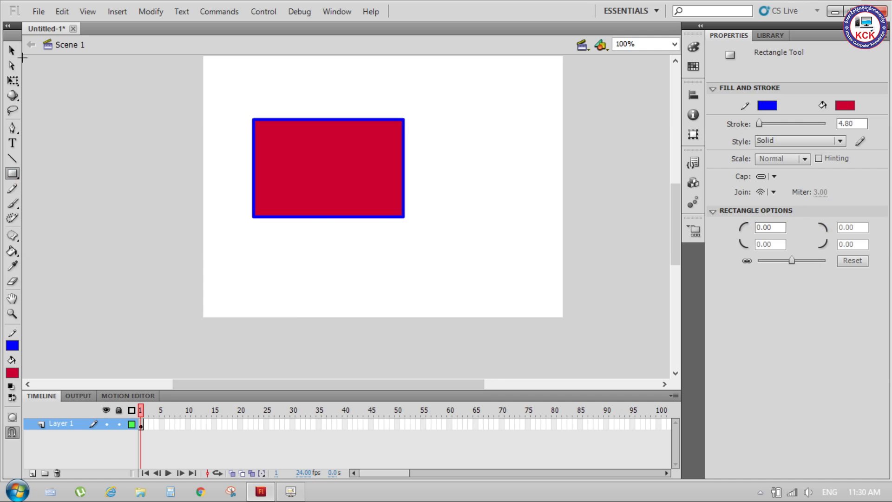
left_click(11, 50)
left_click_drag(247, 103, 467, 274)
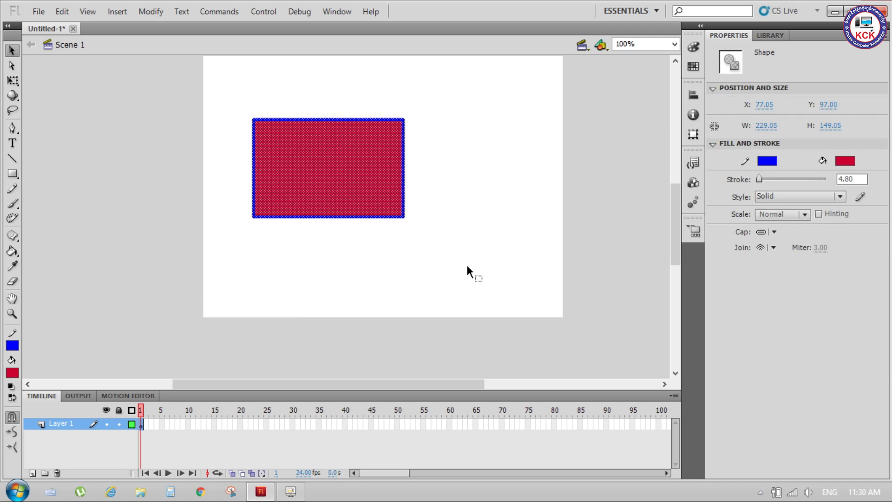
key("Delete")
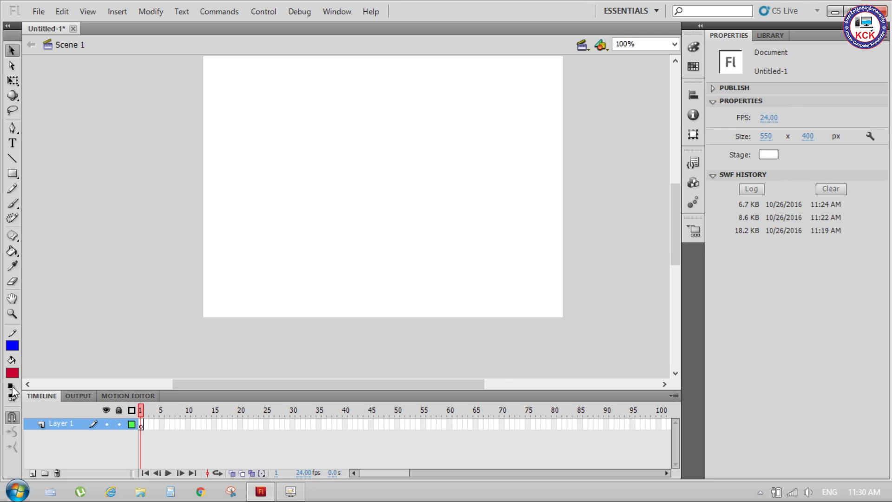
Step: Reset to black and white, set fill dark blue and stroke magenta, then swap them so fill is magenta
left_click(11, 386)
left_click(13, 374)
left_click(101, 259)
left_click(12, 346)
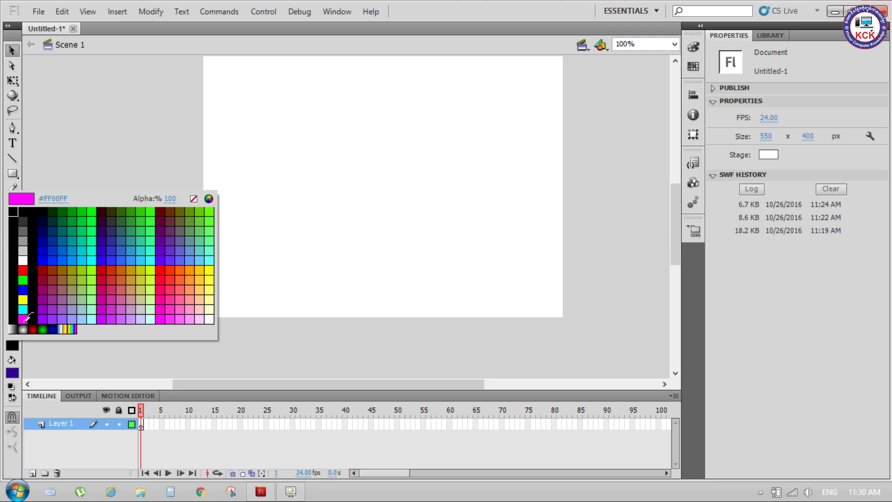
left_click(23, 319)
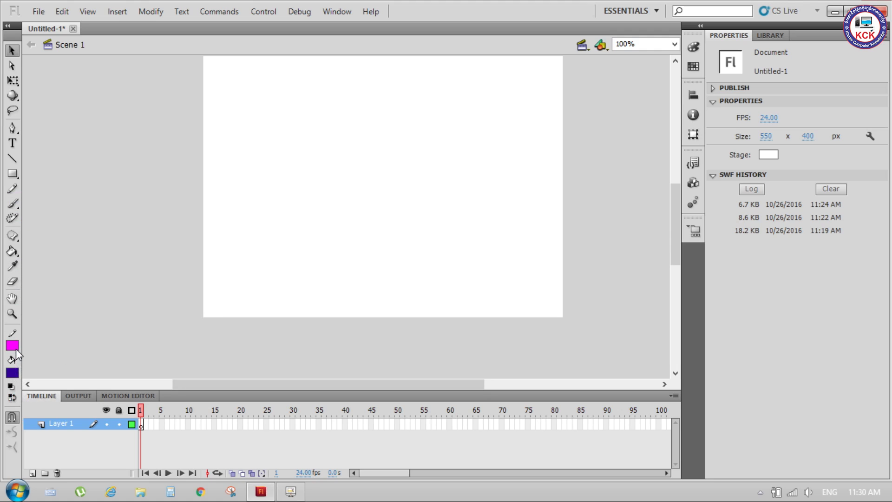
left_click(12, 397)
left_click(12, 398)
left_click(12, 398)
left_click(12, 399)
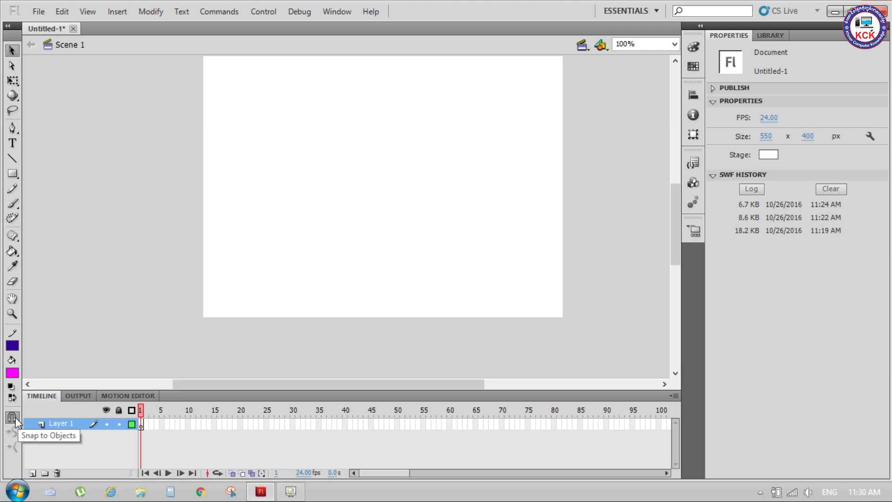
Step: Draw two magenta squares side by side and turn Snap to Objects off
left_click(12, 174)
left_click_drag(254, 123, 347, 215)
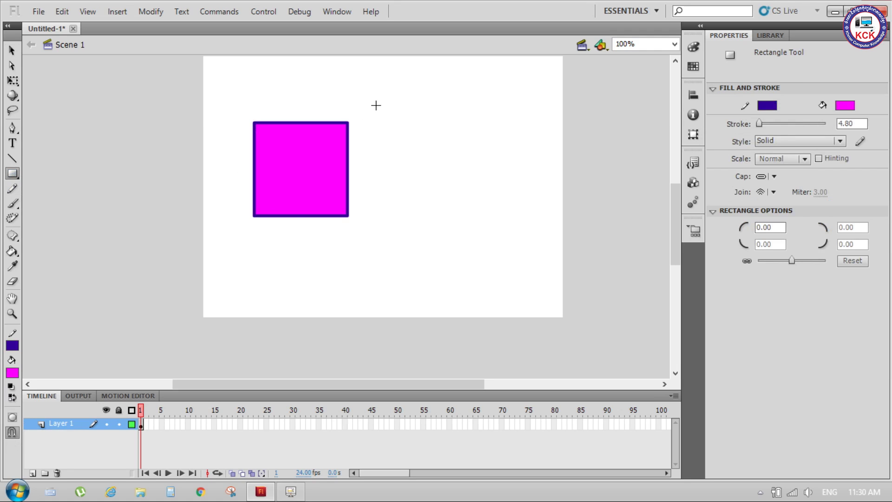
left_click_drag(470, 185, 477, 195)
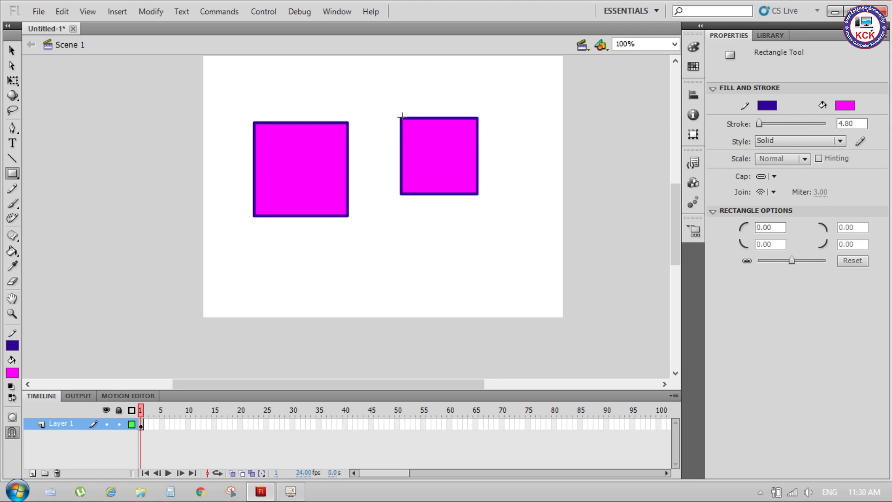
left_click(12, 432)
left_click(12, 51)
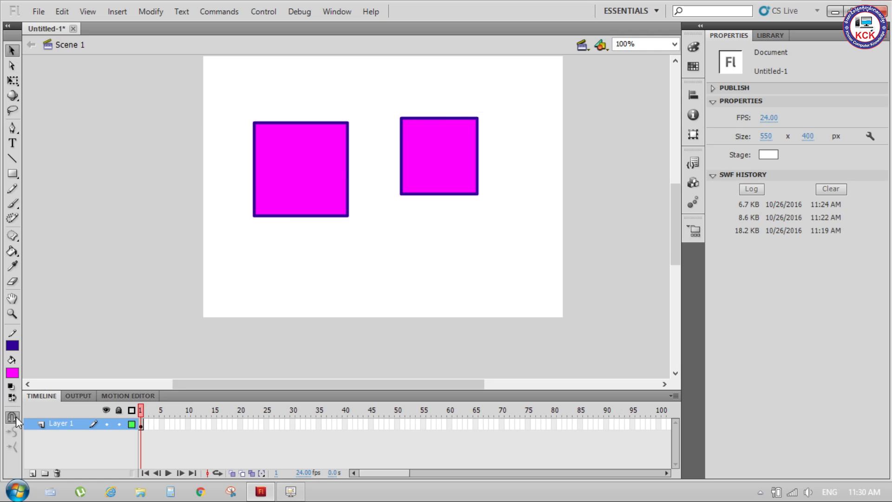
Step: Move the smaller right square around, then with Snap to Objects on, align its top to the left square's
left_click(413, 142)
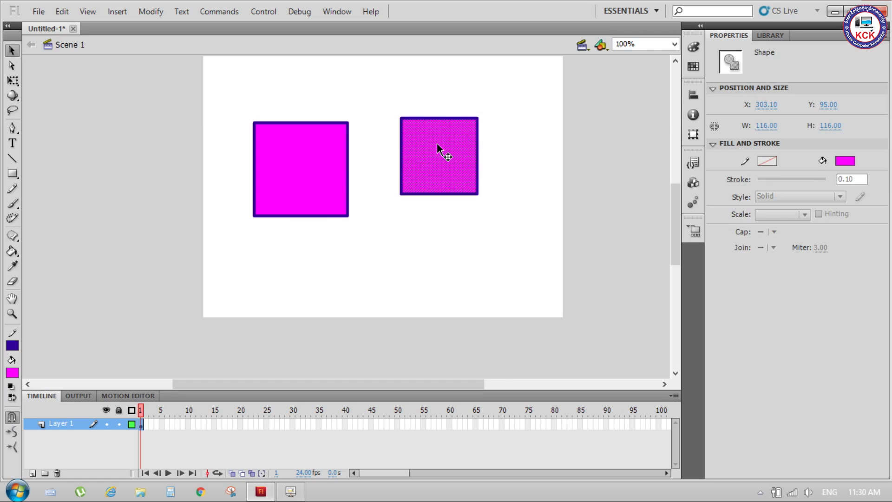
double_click(436, 148)
mouse_move(437, 145)
left_mouse_down()
mouse_move(409, 157)
mouse_move(385, 153)
mouse_move(393, 163)
mouse_move(384, 153)
mouse_move(474, 152)
left_mouse_up()
left_click(432, 221)
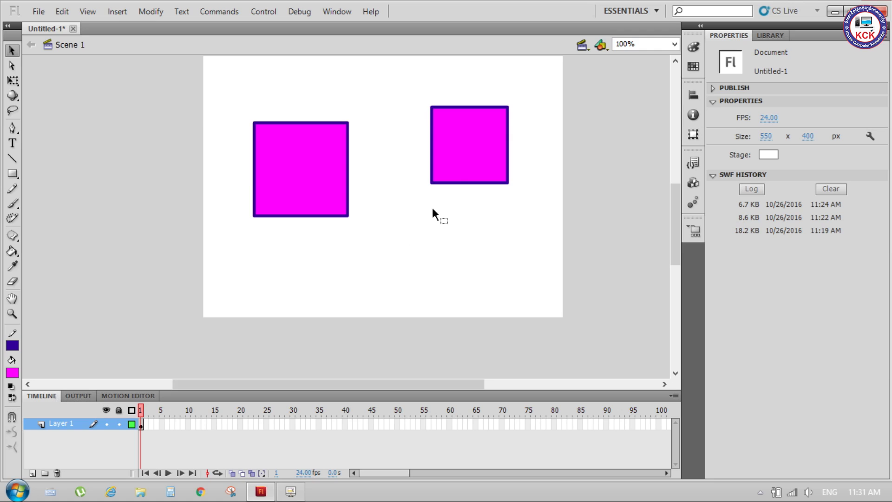
left_click_drag(413, 93, 533, 226)
mouse_move(480, 151)
left_mouse_down()
mouse_move(414, 173)
mouse_move(403, 161)
mouse_move(395, 166)
mouse_move(457, 210)
left_mouse_up()
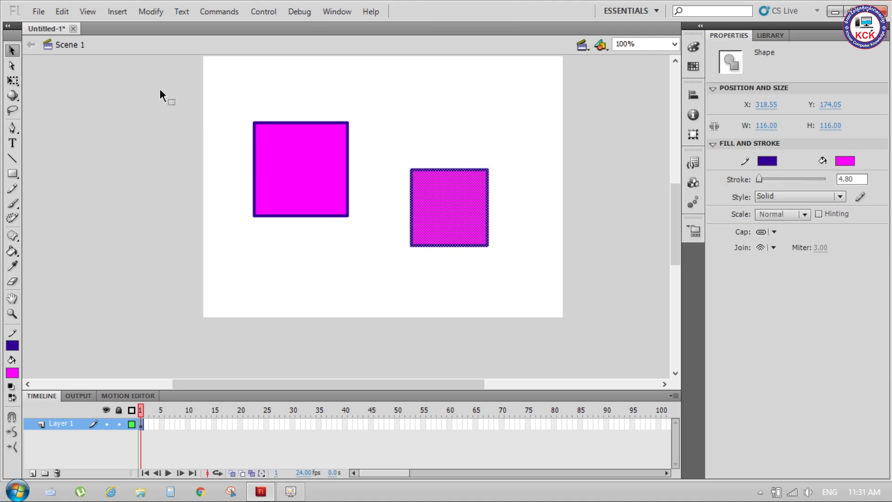
left_click(12, 417)
mouse_move(455, 202)
left_mouse_down()
mouse_move(388, 169)
mouse_move(442, 165)
left_mouse_up()
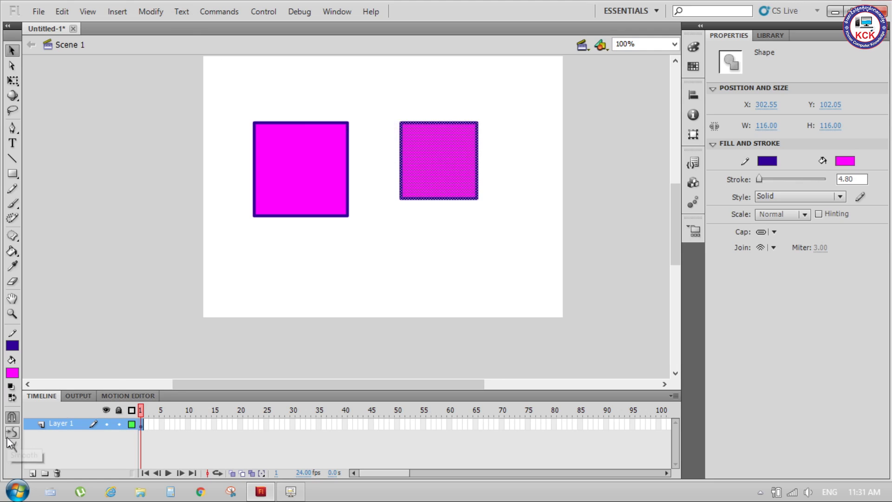
Step: Draw dark blue pencil strokes below the squares, enabling Object Drawing and Smooth pencil mode
left_click(12, 189)
left_click_drag(241, 294, 400, 242)
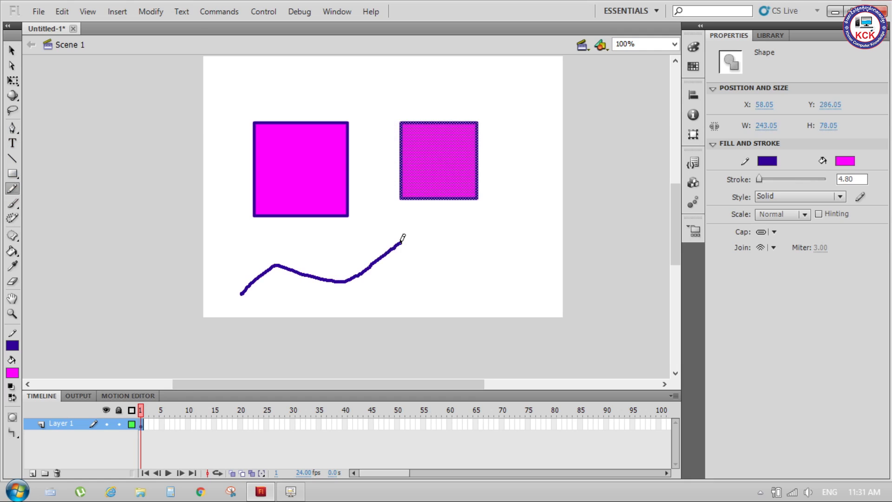
left_click(12, 418)
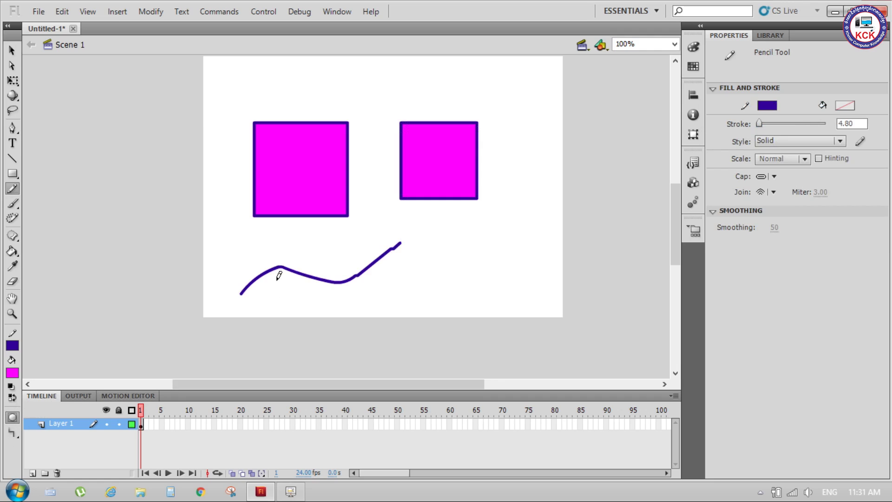
mouse_move(281, 266)
left_mouse_down()
mouse_move(322, 285)
mouse_move(368, 279)
left_mouse_up()
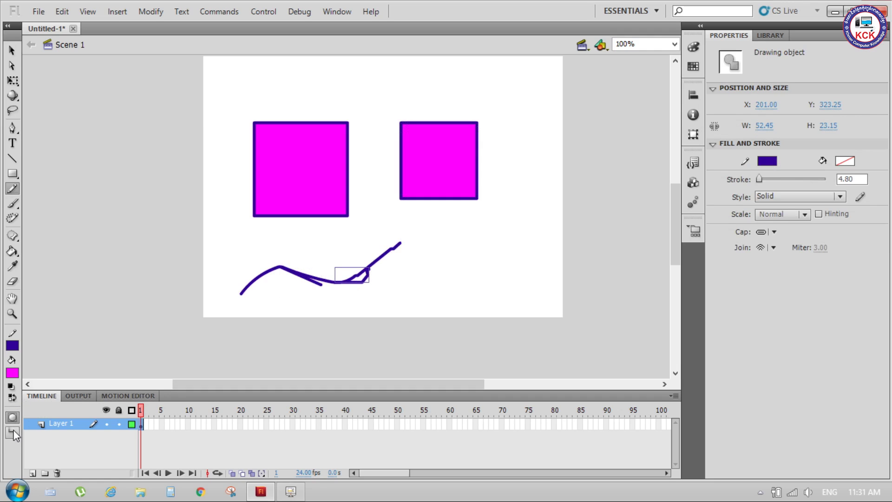
left_click(12, 432)
left_click(62, 447)
mouse_move(267, 274)
left_mouse_down()
mouse_move(299, 261)
mouse_move(309, 277)
mouse_move(371, 278)
mouse_move(374, 259)
left_mouse_up()
Step: Marquee-select and delete the pencil strokes, then both magenta squares
left_click(12, 50)
left_click_drag(217, 224, 464, 311)
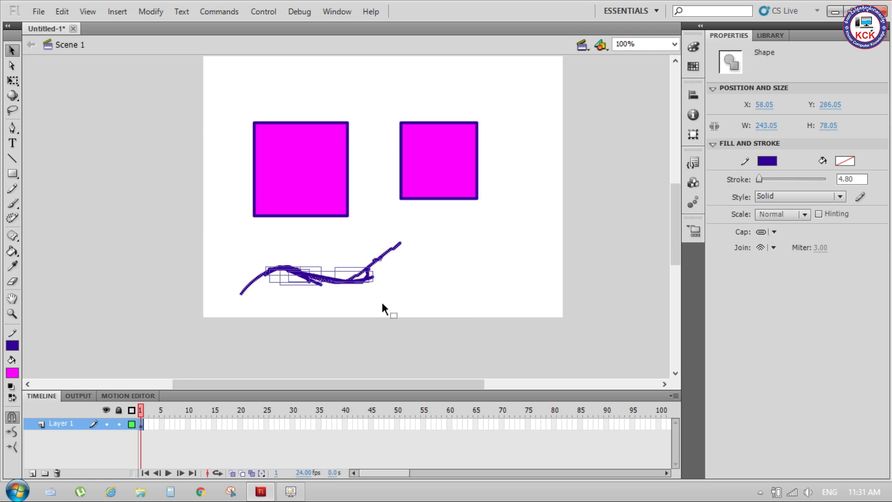
key("Delete")
left_click_drag(236, 90, 543, 256)
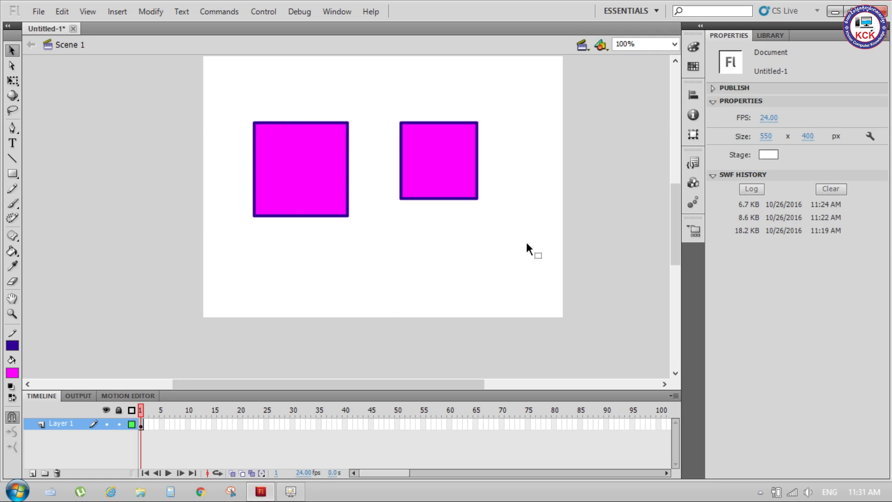
key("Delete")
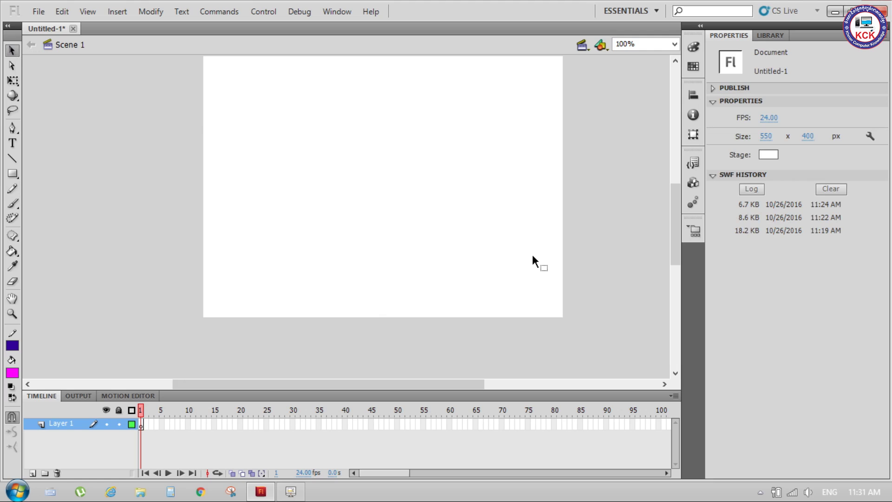